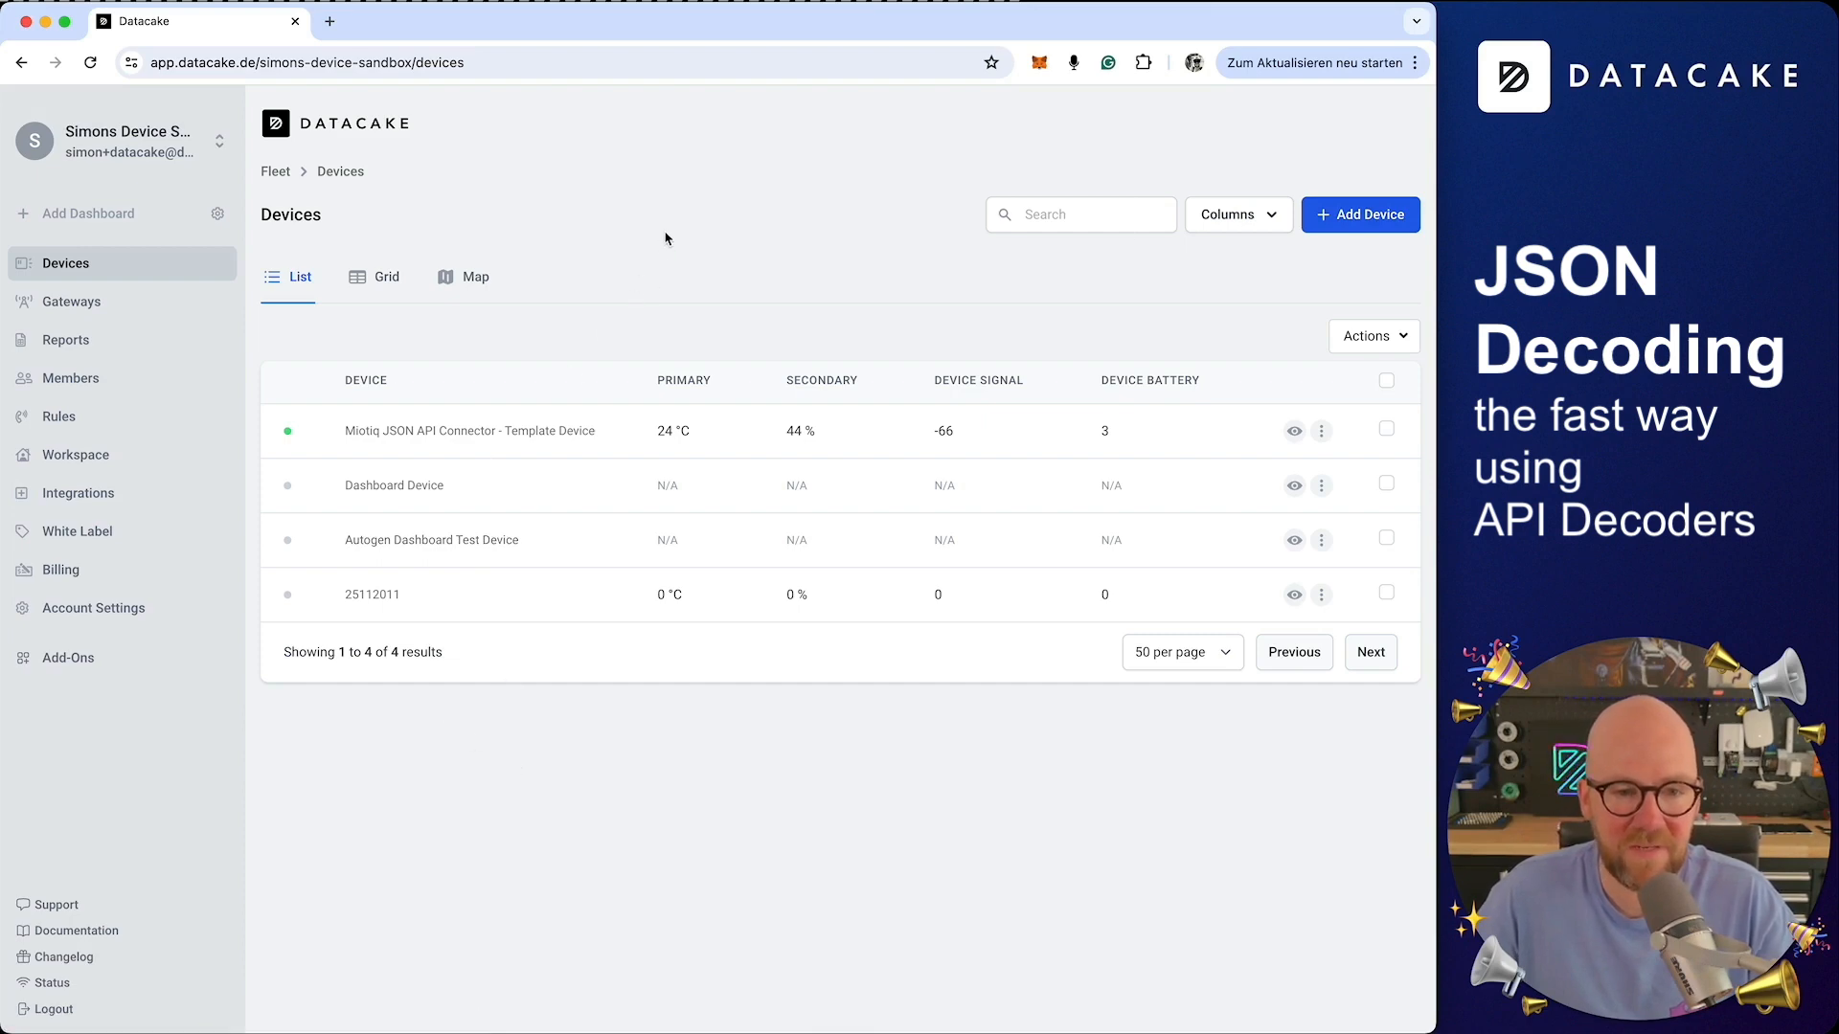
Start adding a new device using the API connectivity type
click(1371, 221)
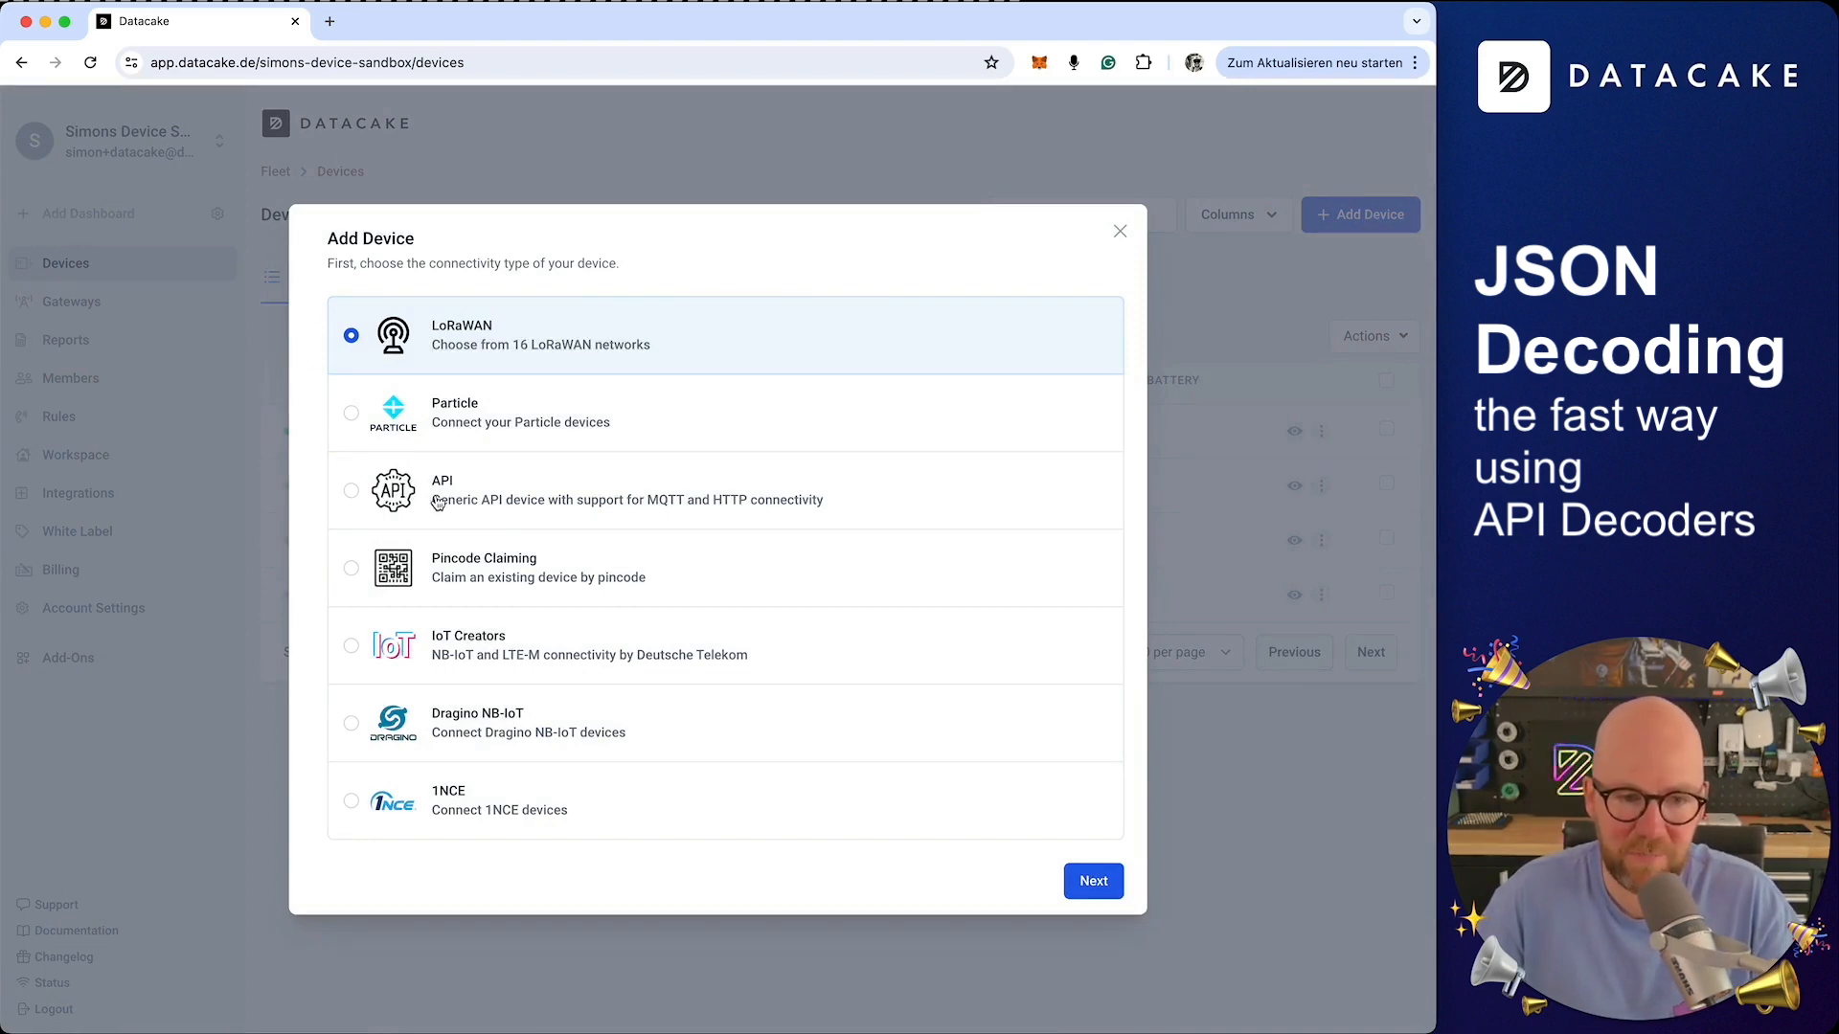
click(476, 502)
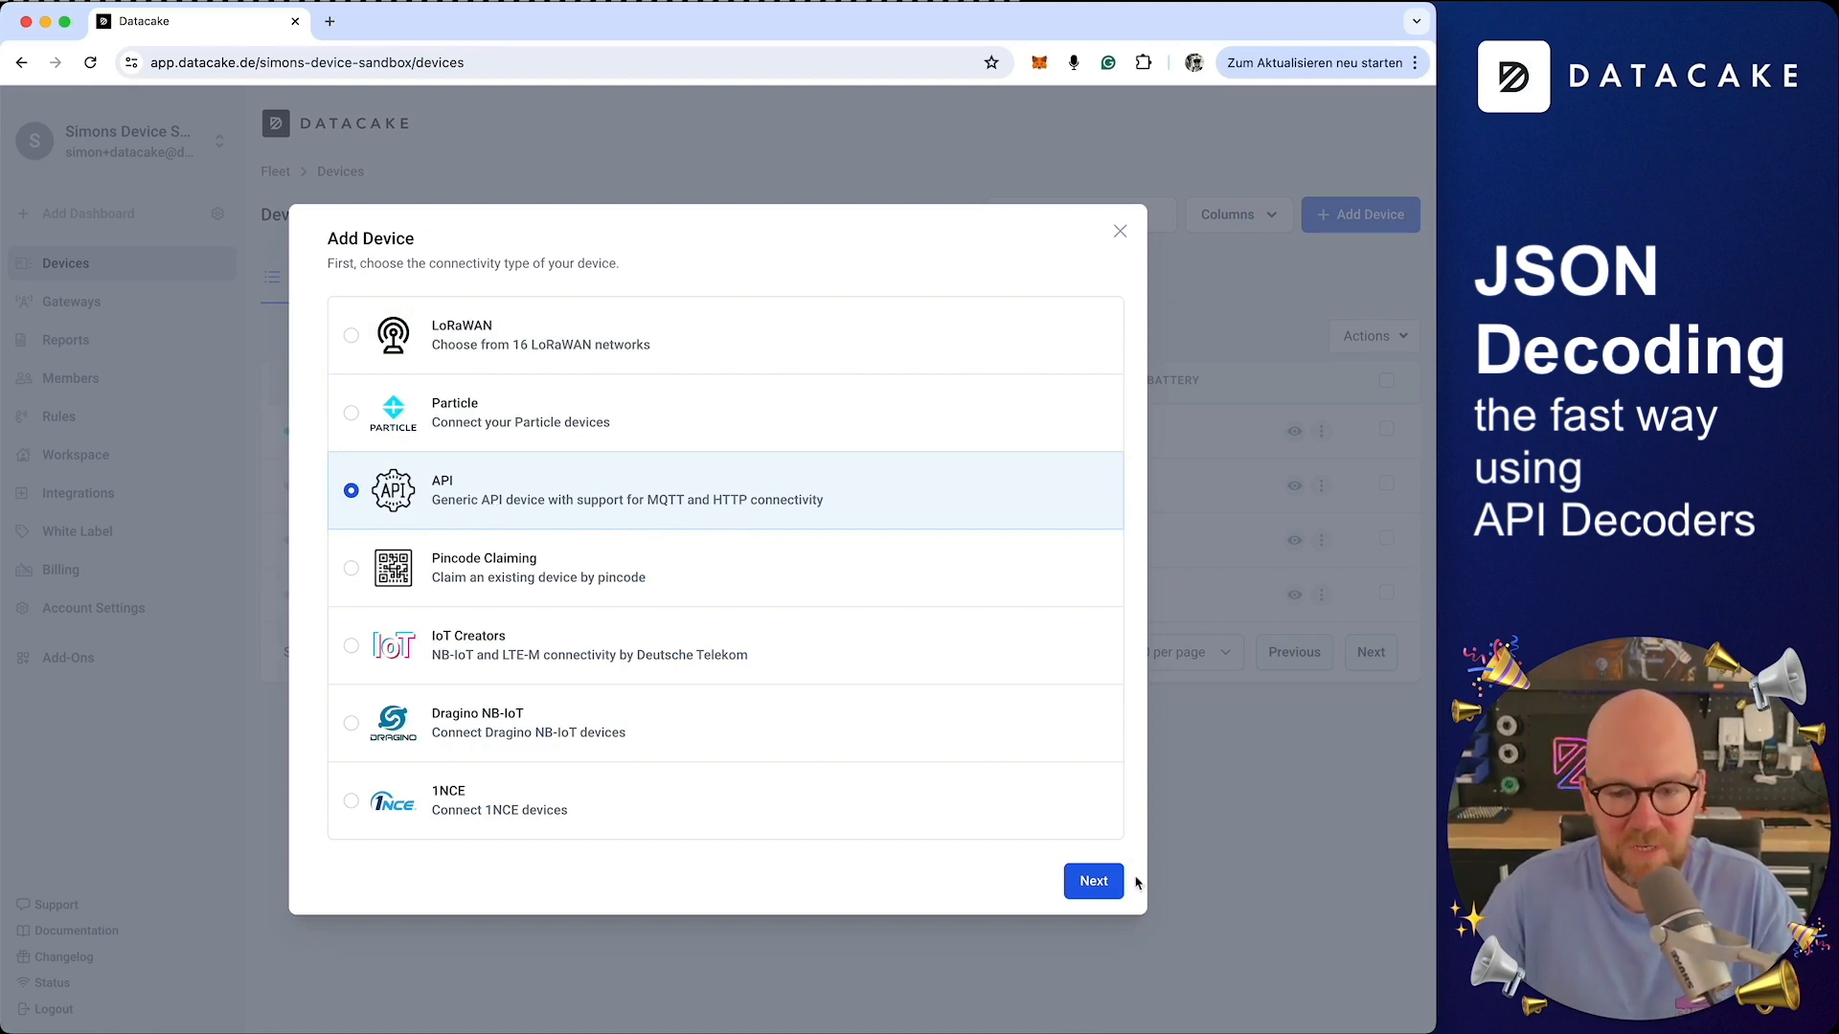
click(1095, 881)
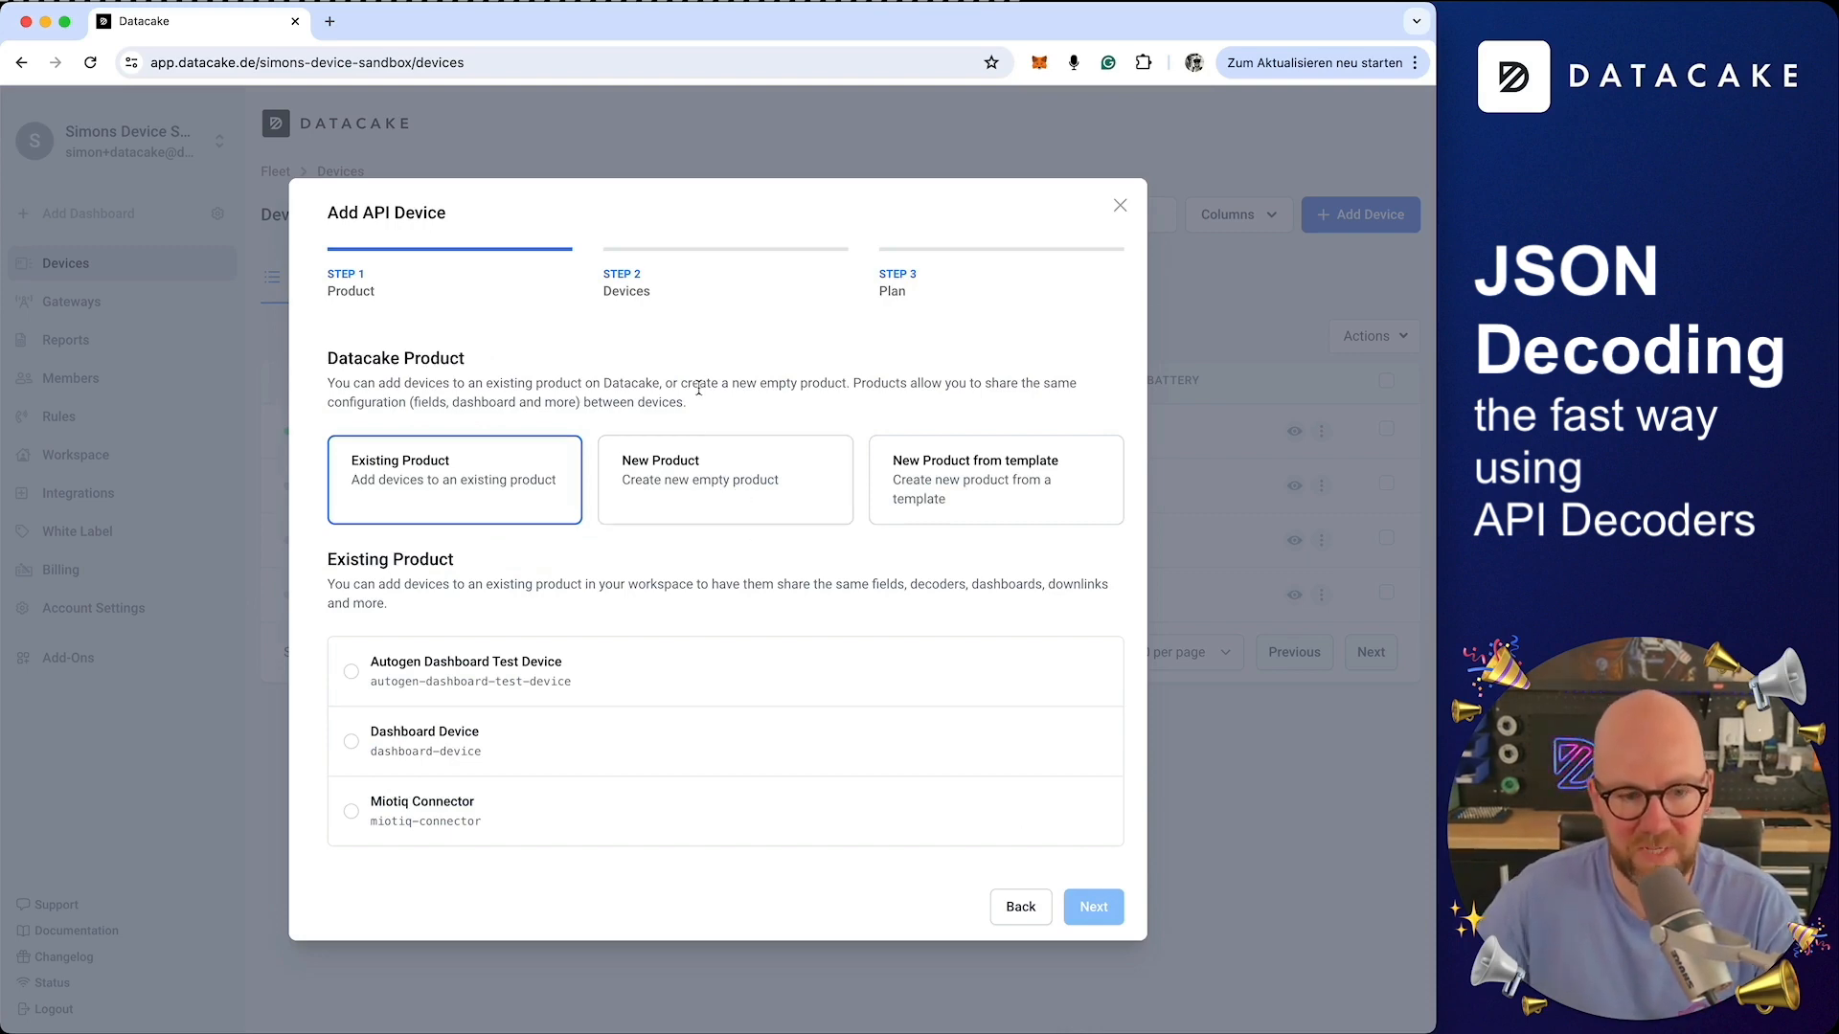
Create a new empty product named Simons API Demo Product and continue to the devices step
click(690, 502)
click(1019, 559)
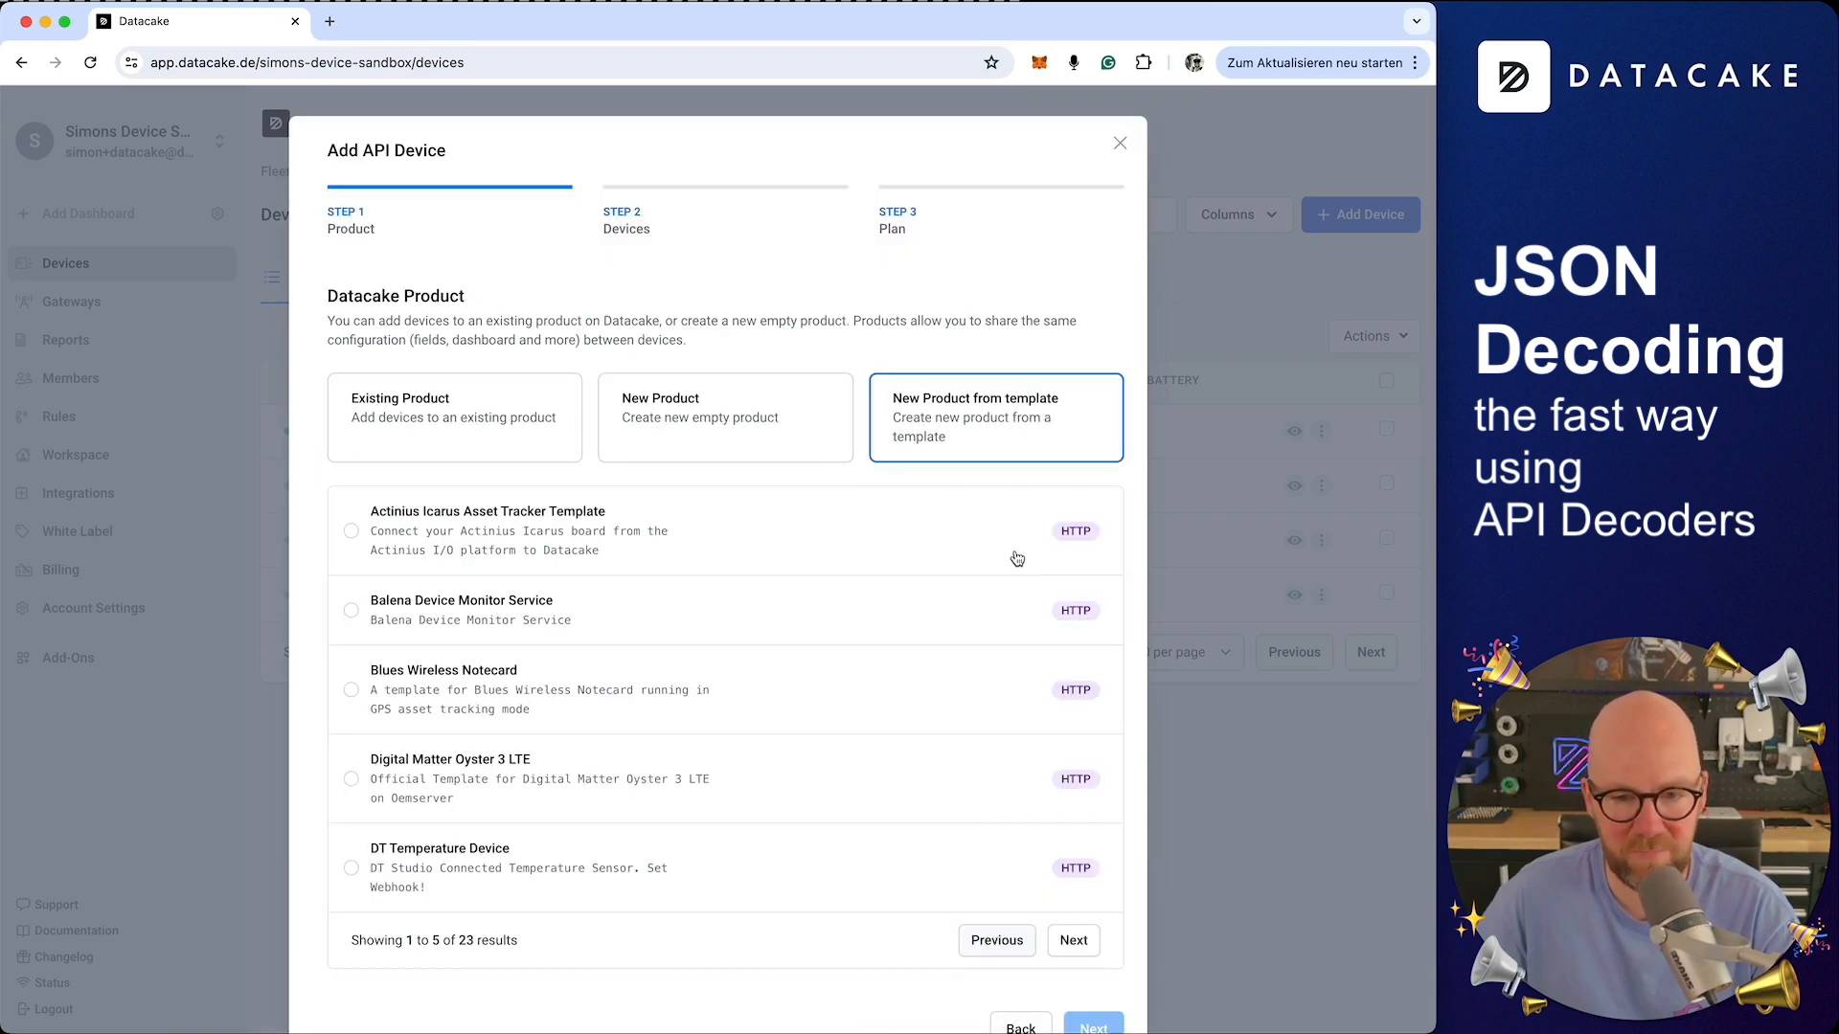
click(709, 419)
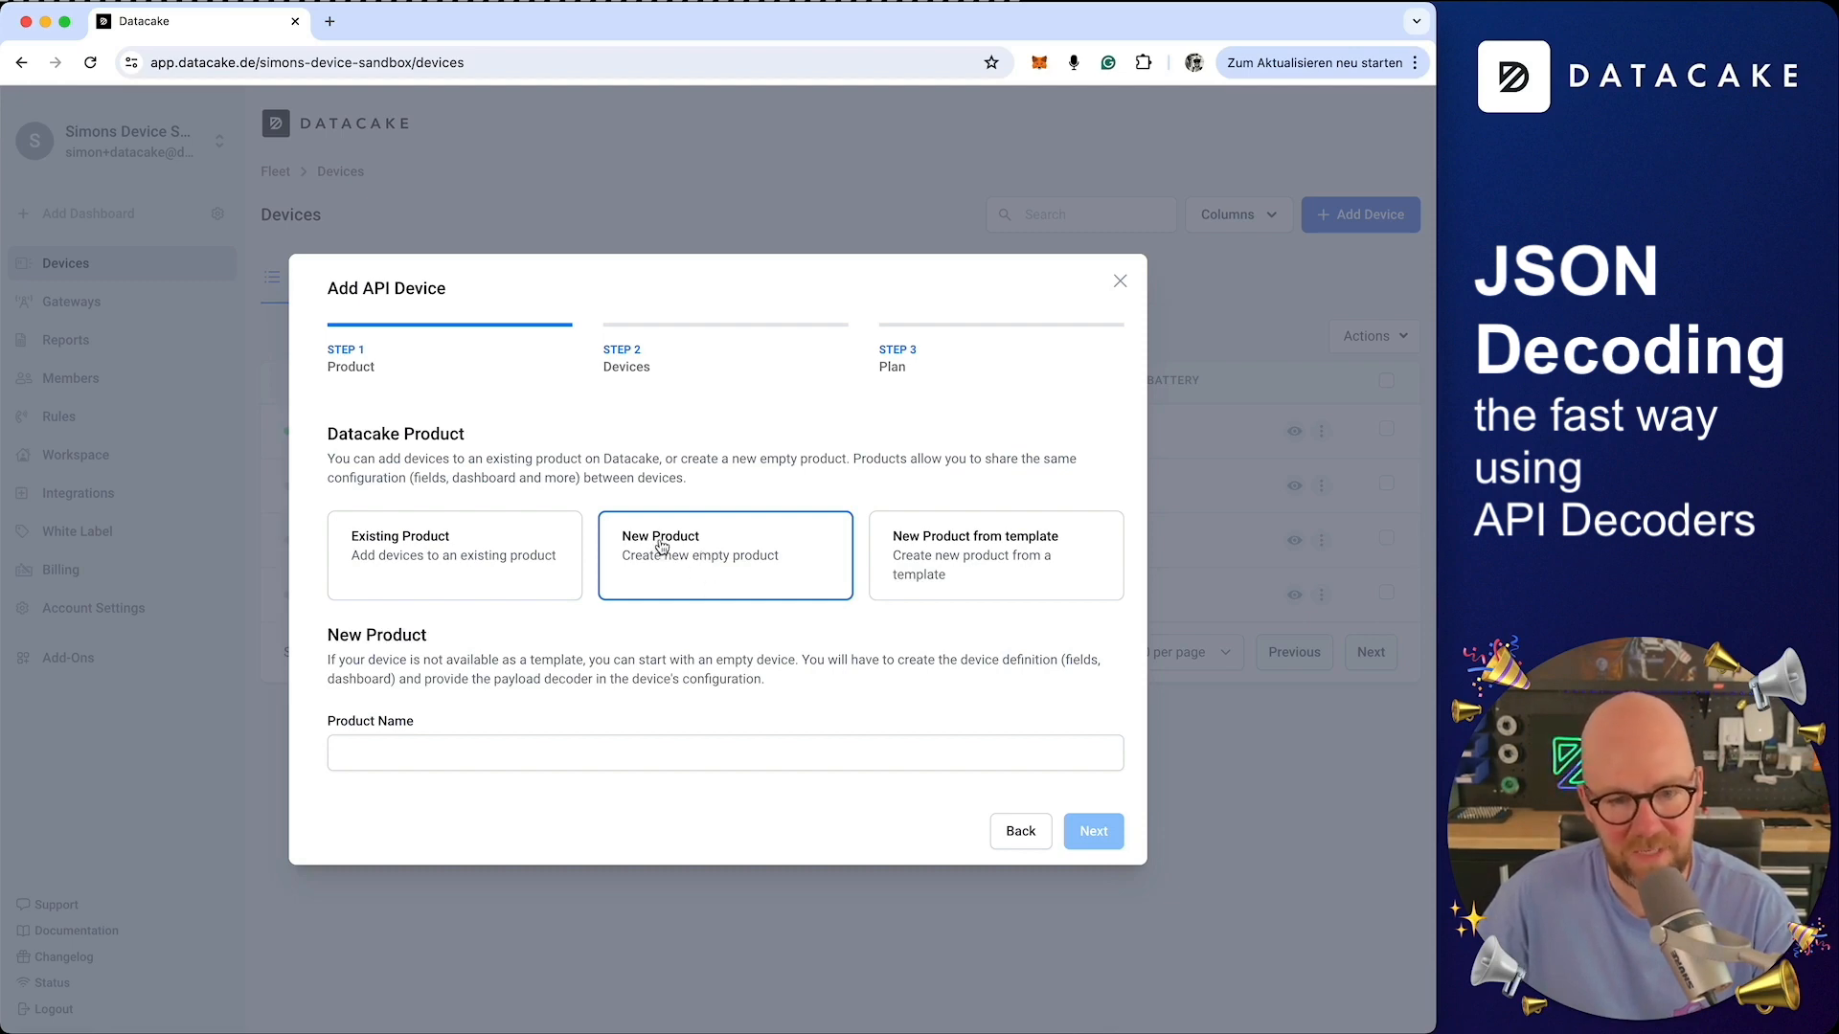
click(430, 756)
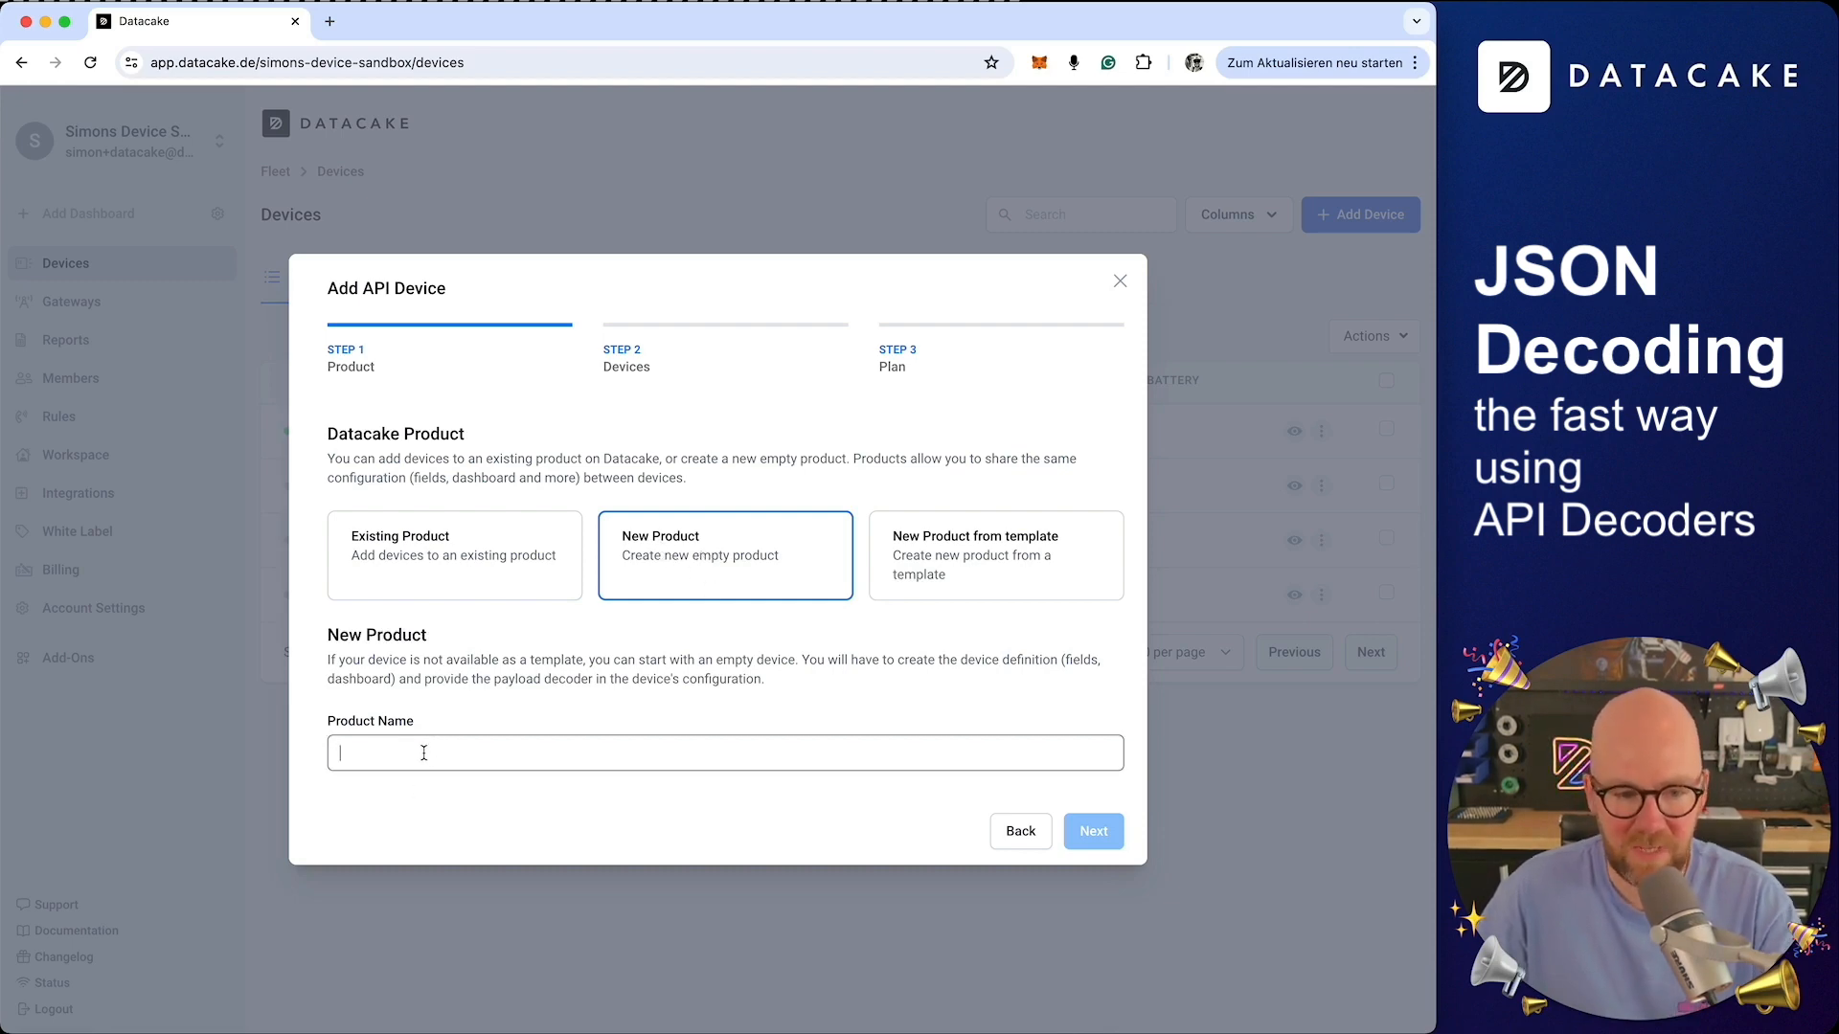
text(Simons API)
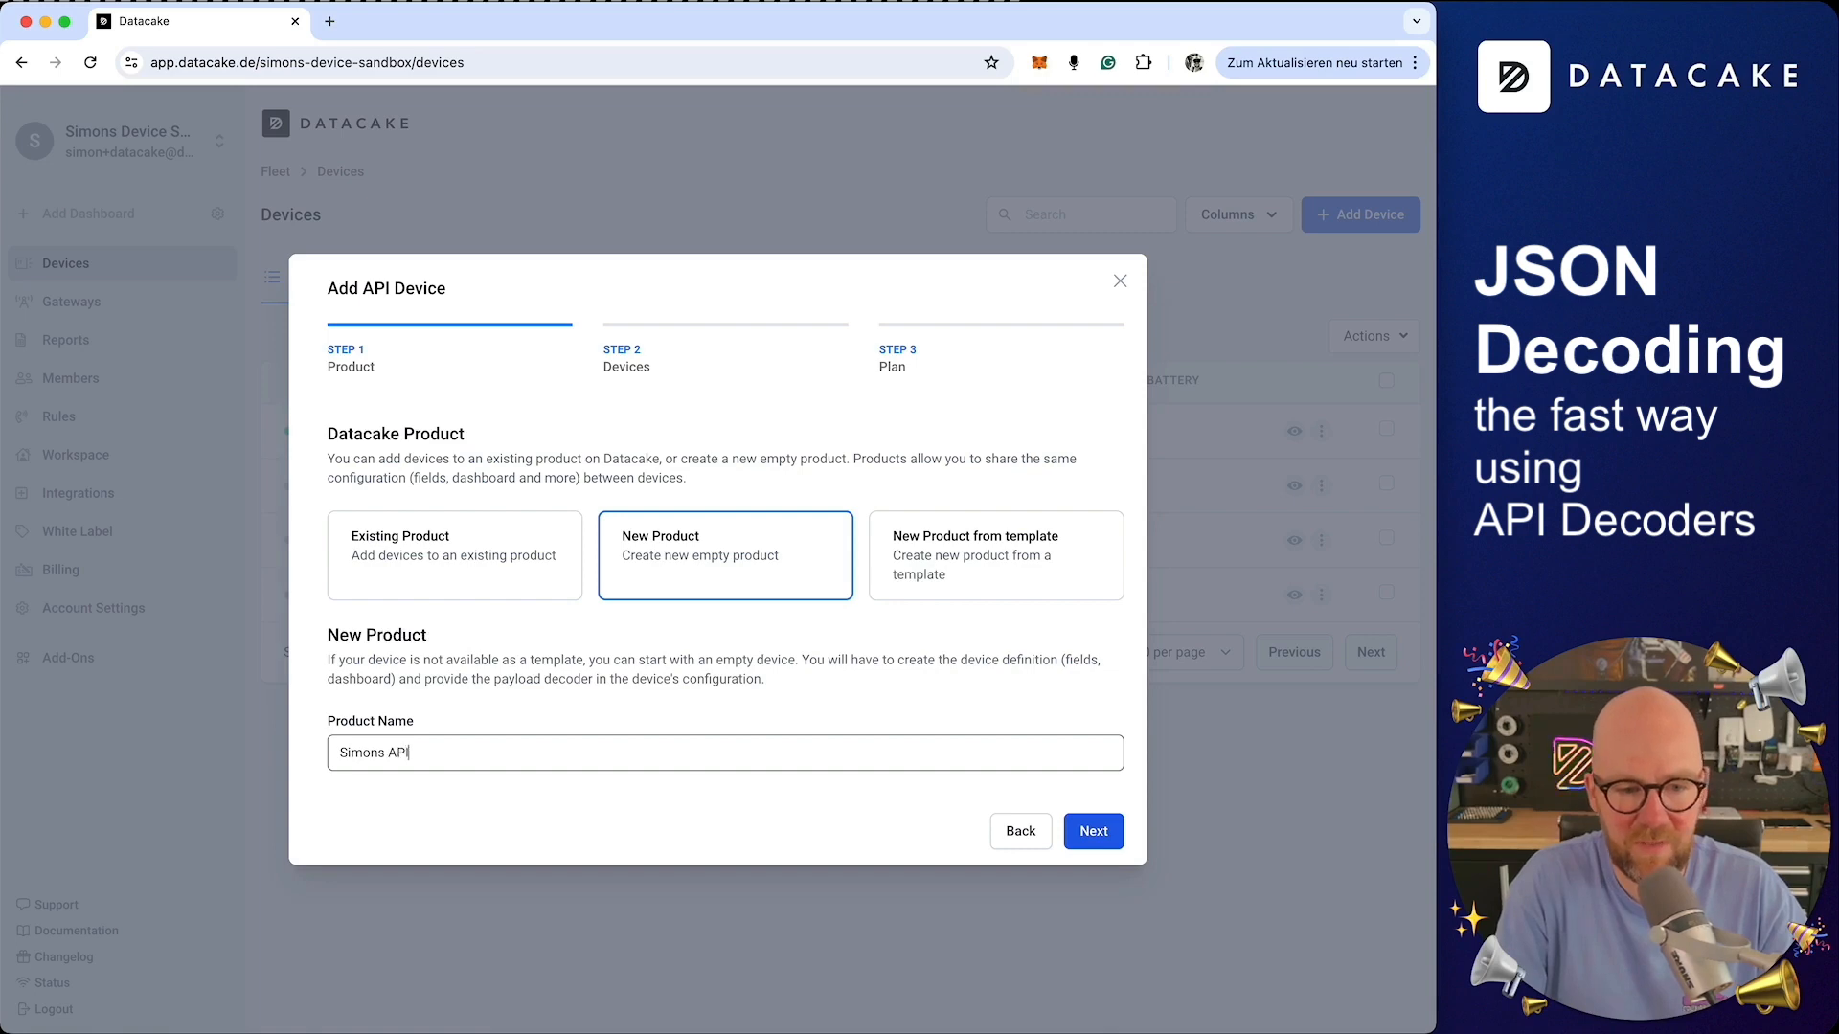
text( Demo Product)
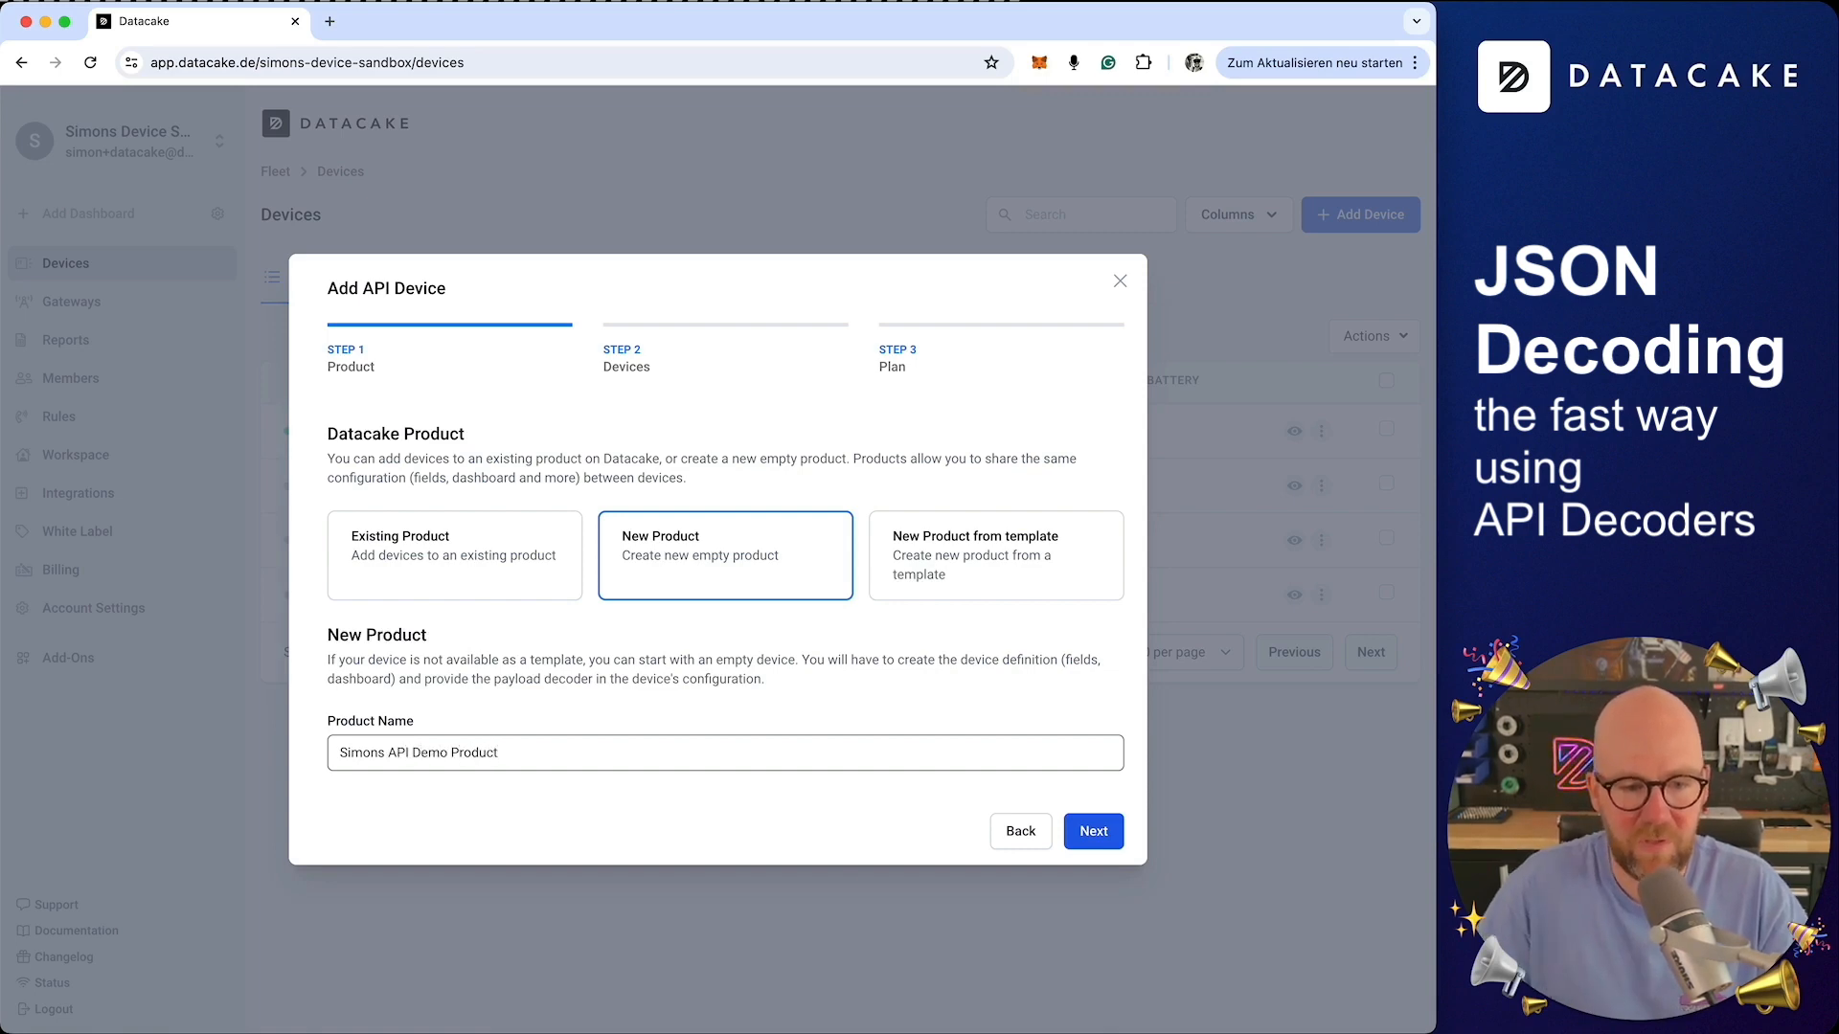
click(1105, 832)
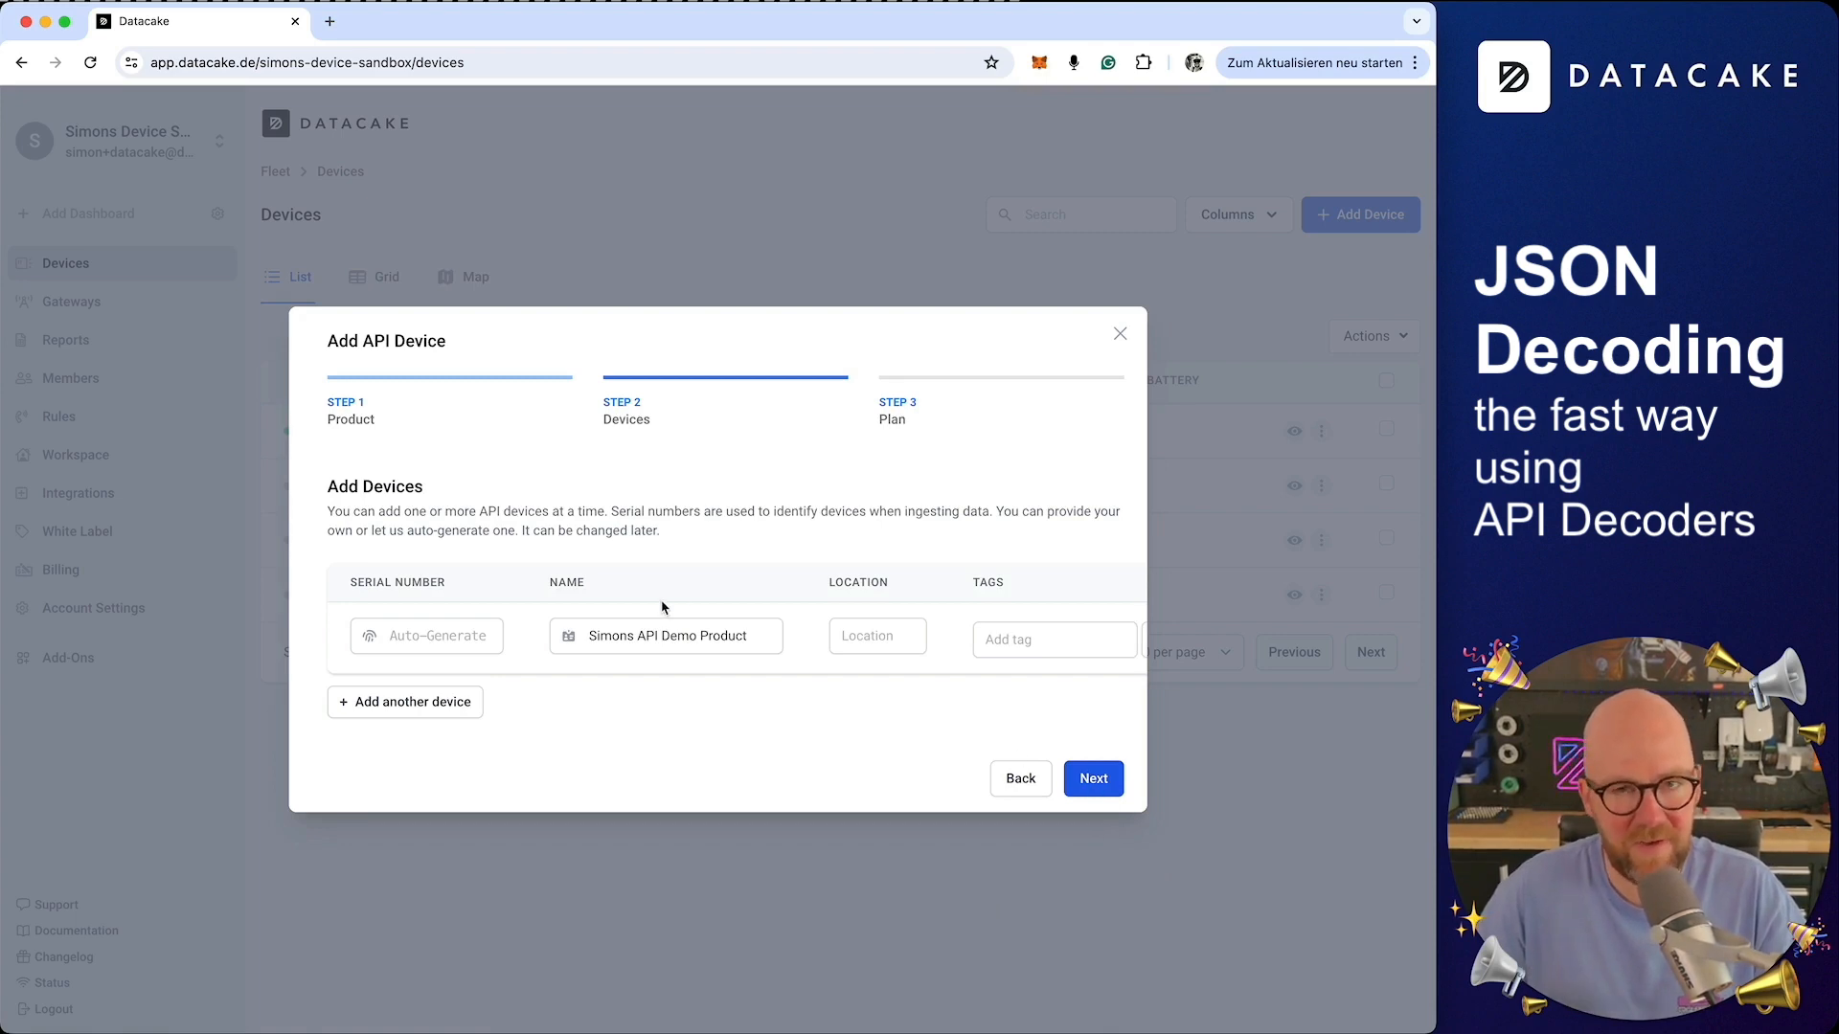
Add two more device rows and remove them again
click(439, 707)
click(442, 743)
scroll(757, 694, right, 3)
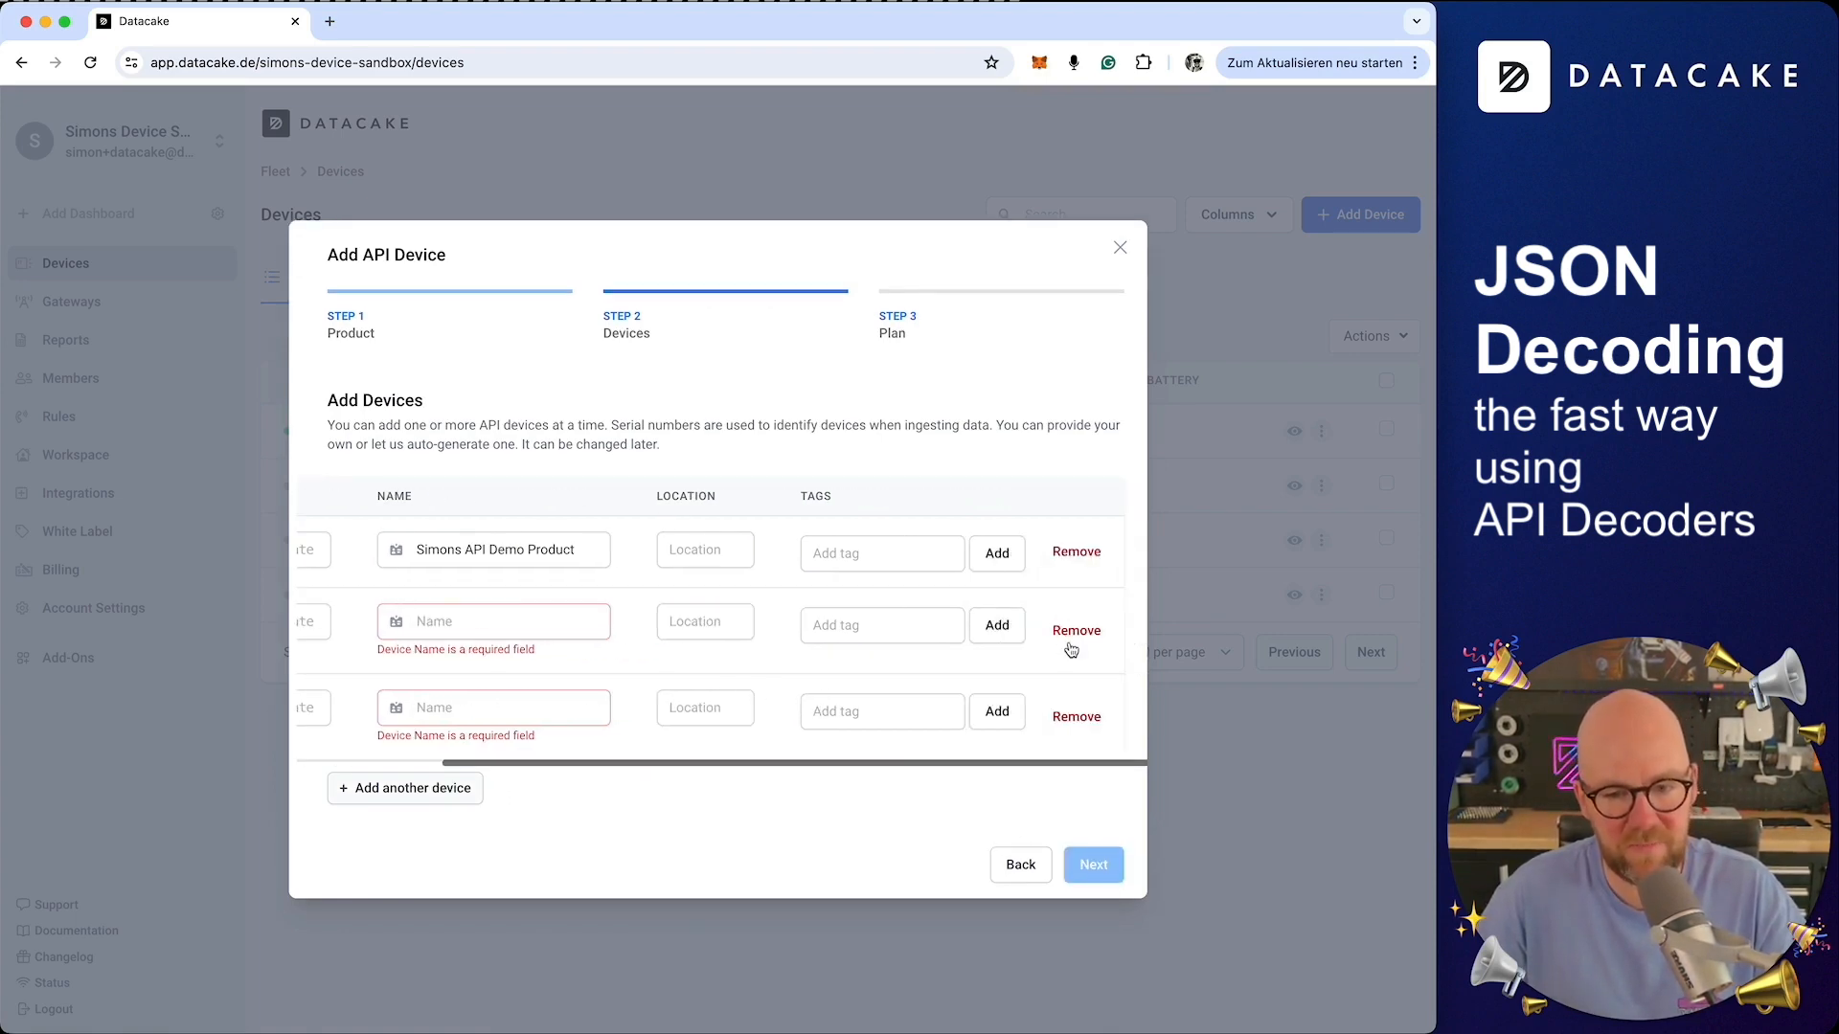
click(1068, 640)
click(1073, 670)
scroll(714, 613, left, 3)
Name the device Simons API Demo Device 01, choose the Free plan and add the device
click(766, 635)
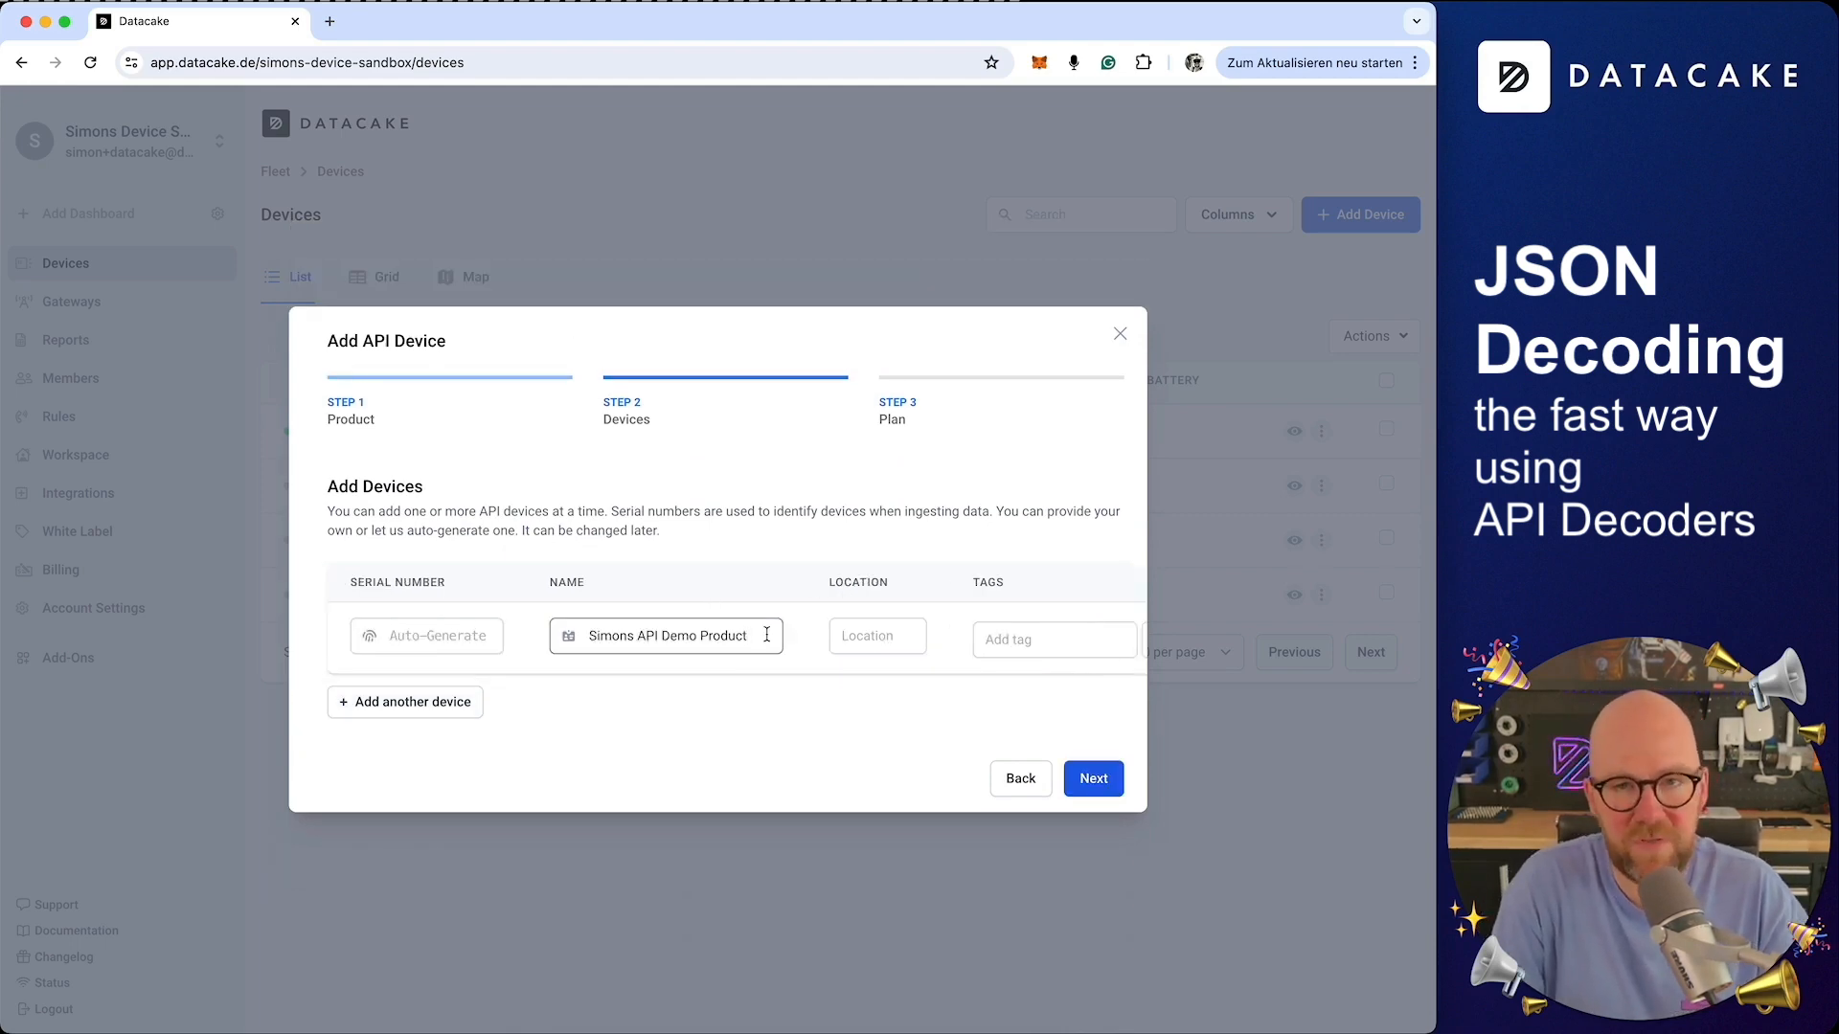
key(alt+BackSpace)
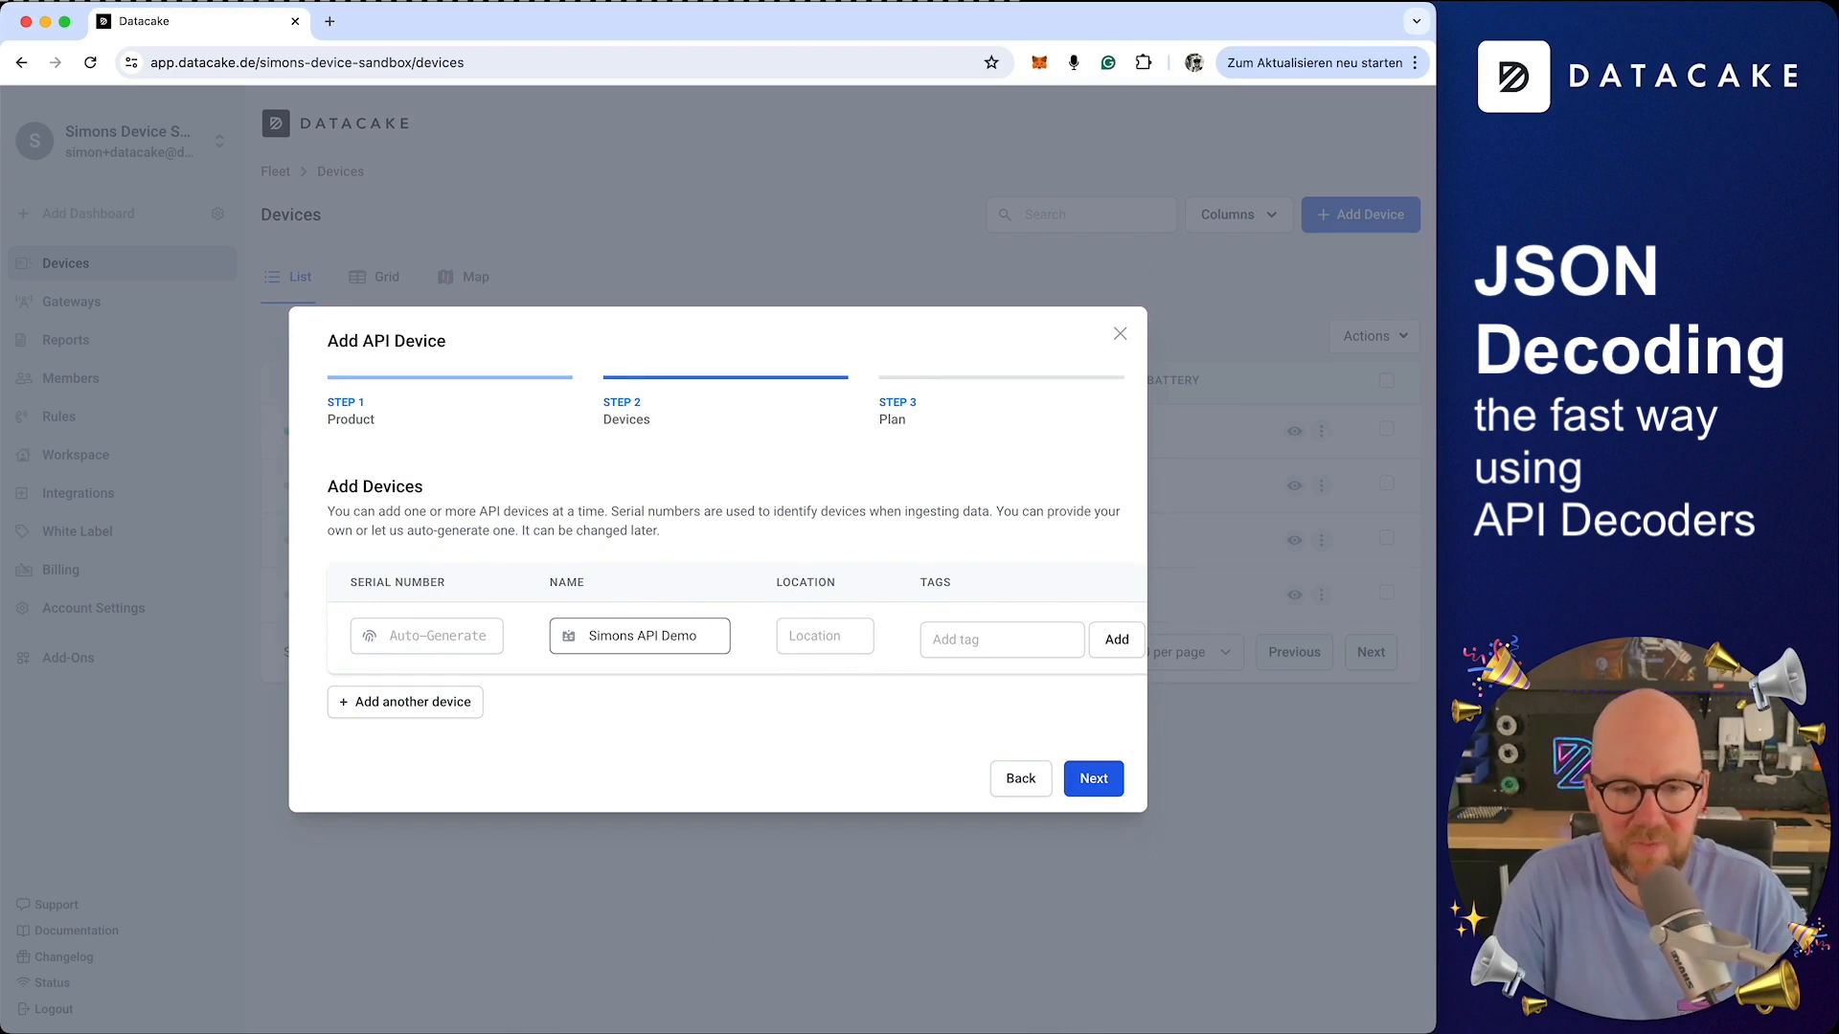
text(Device01)
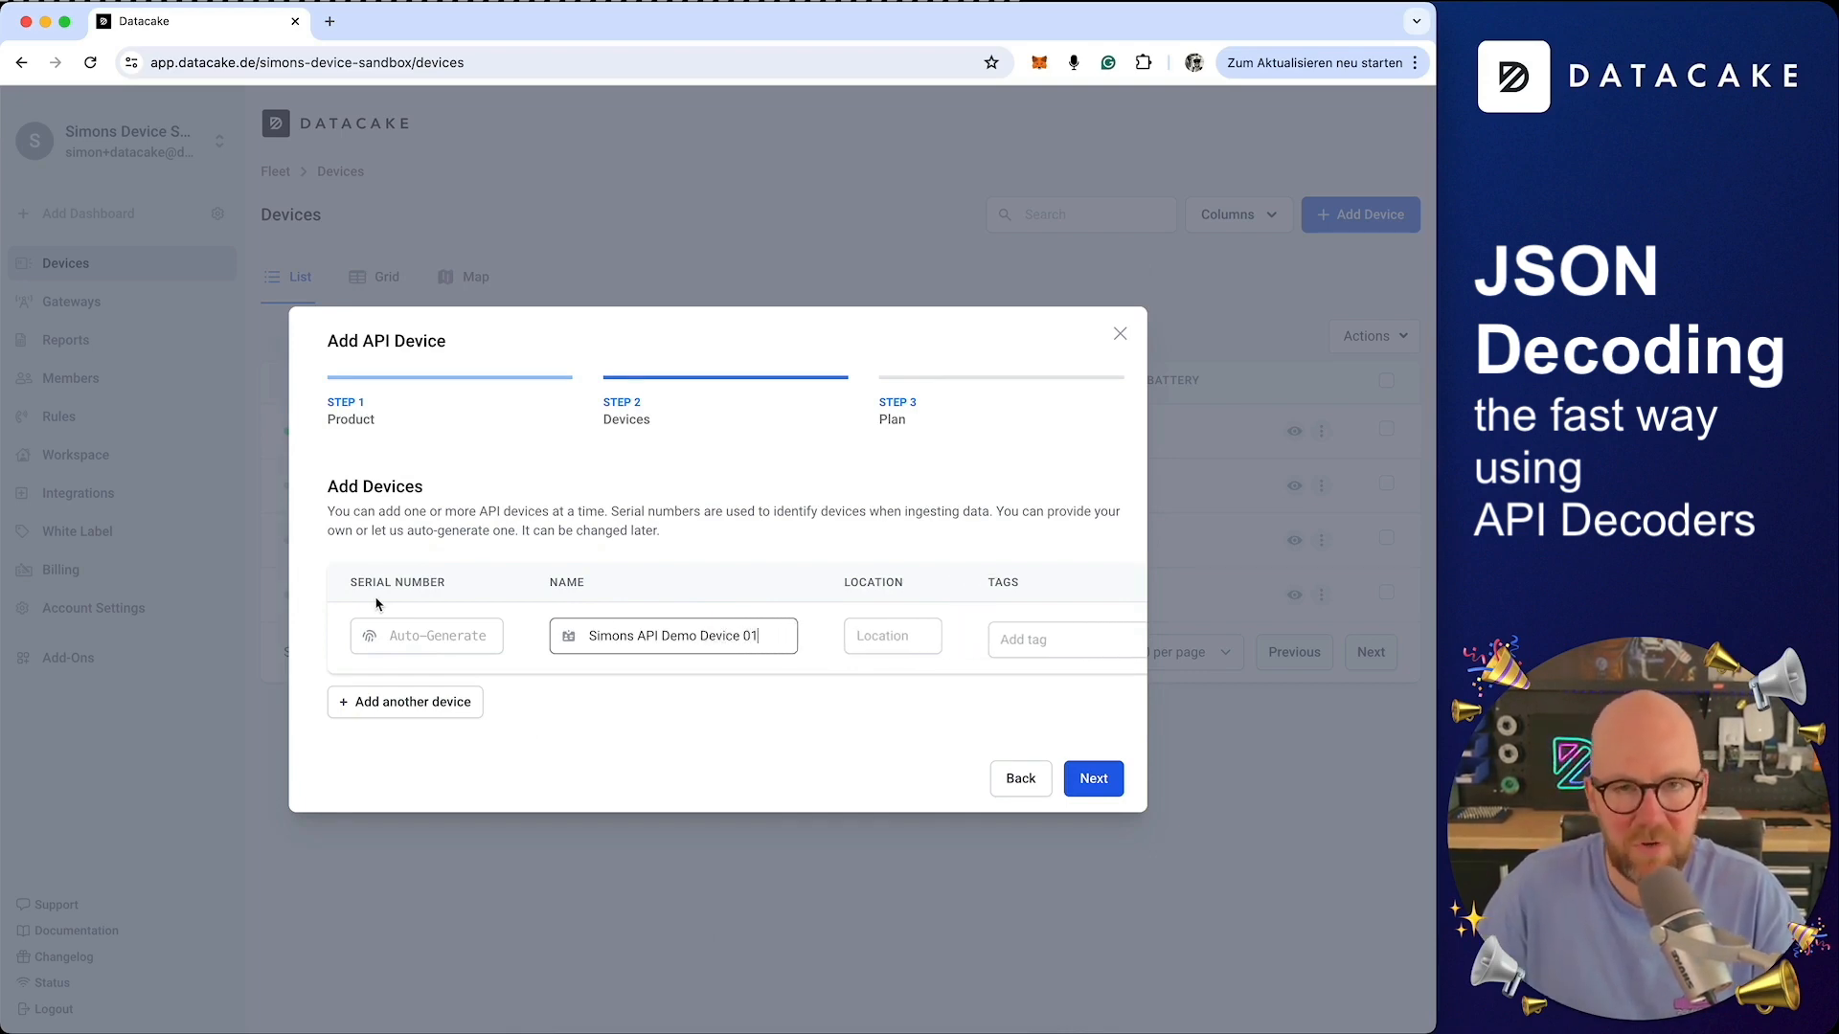
click(1092, 779)
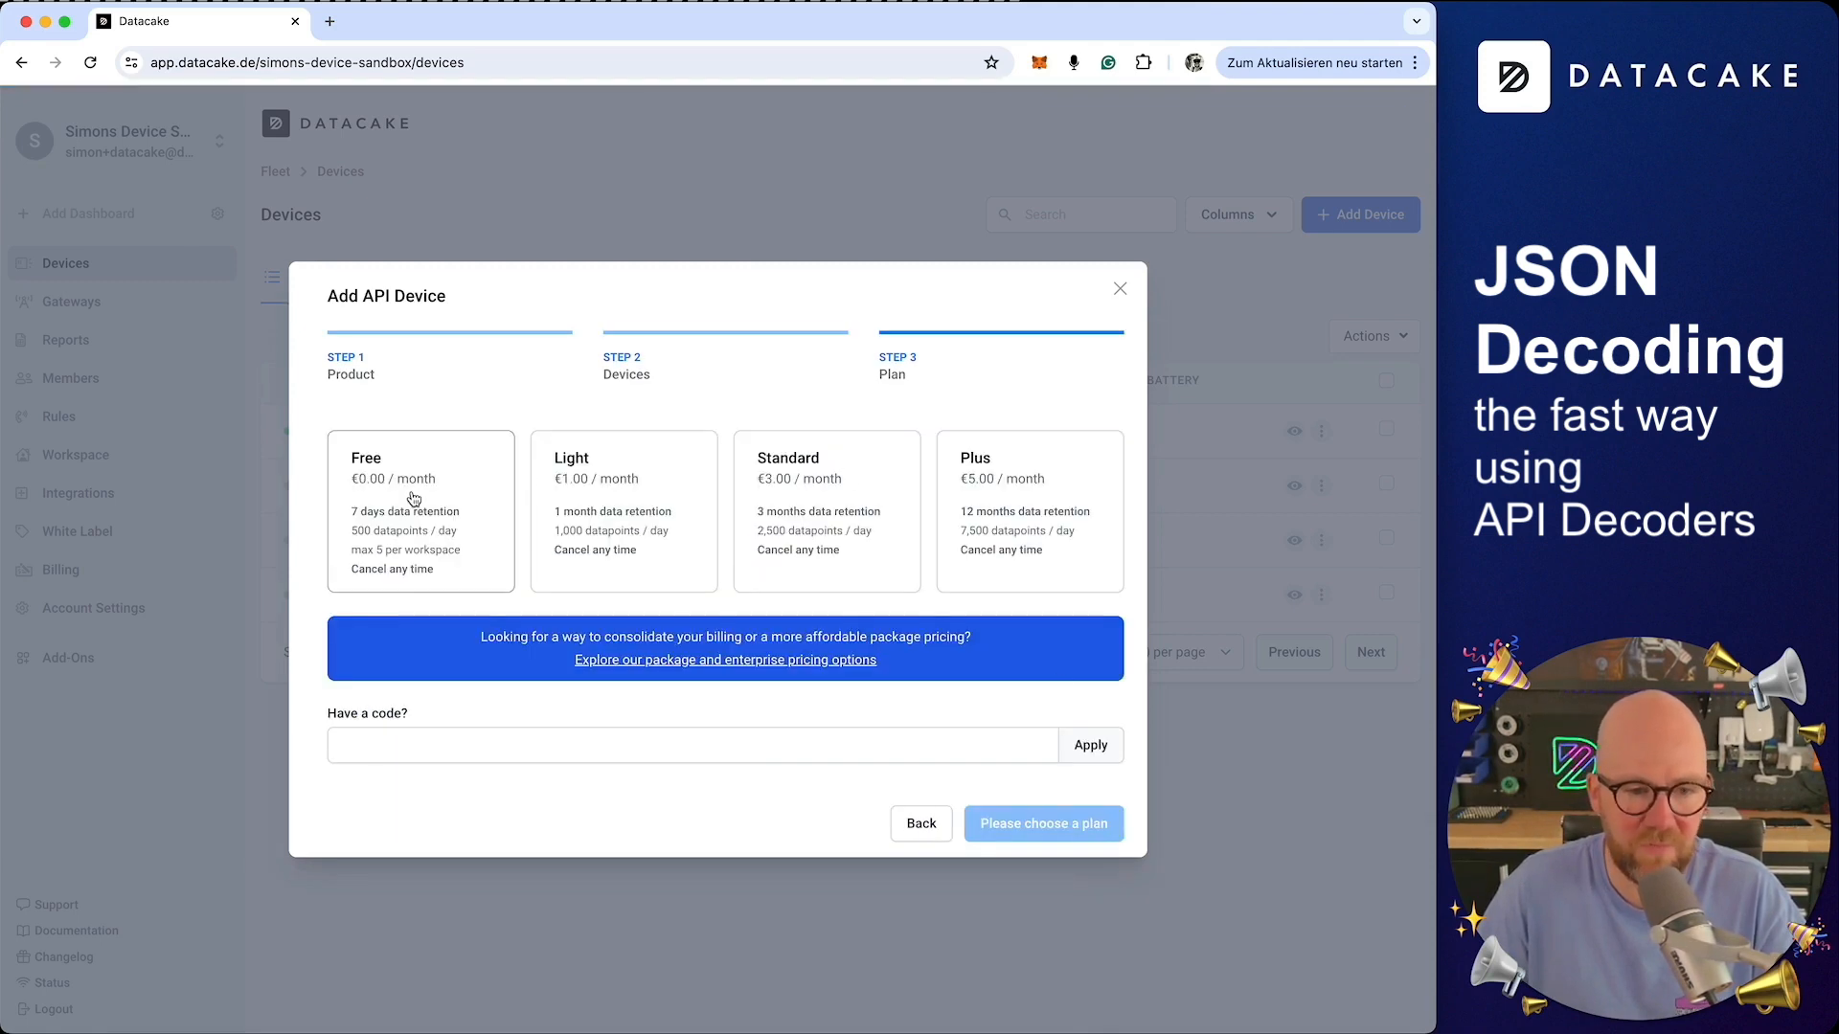
click(413, 499)
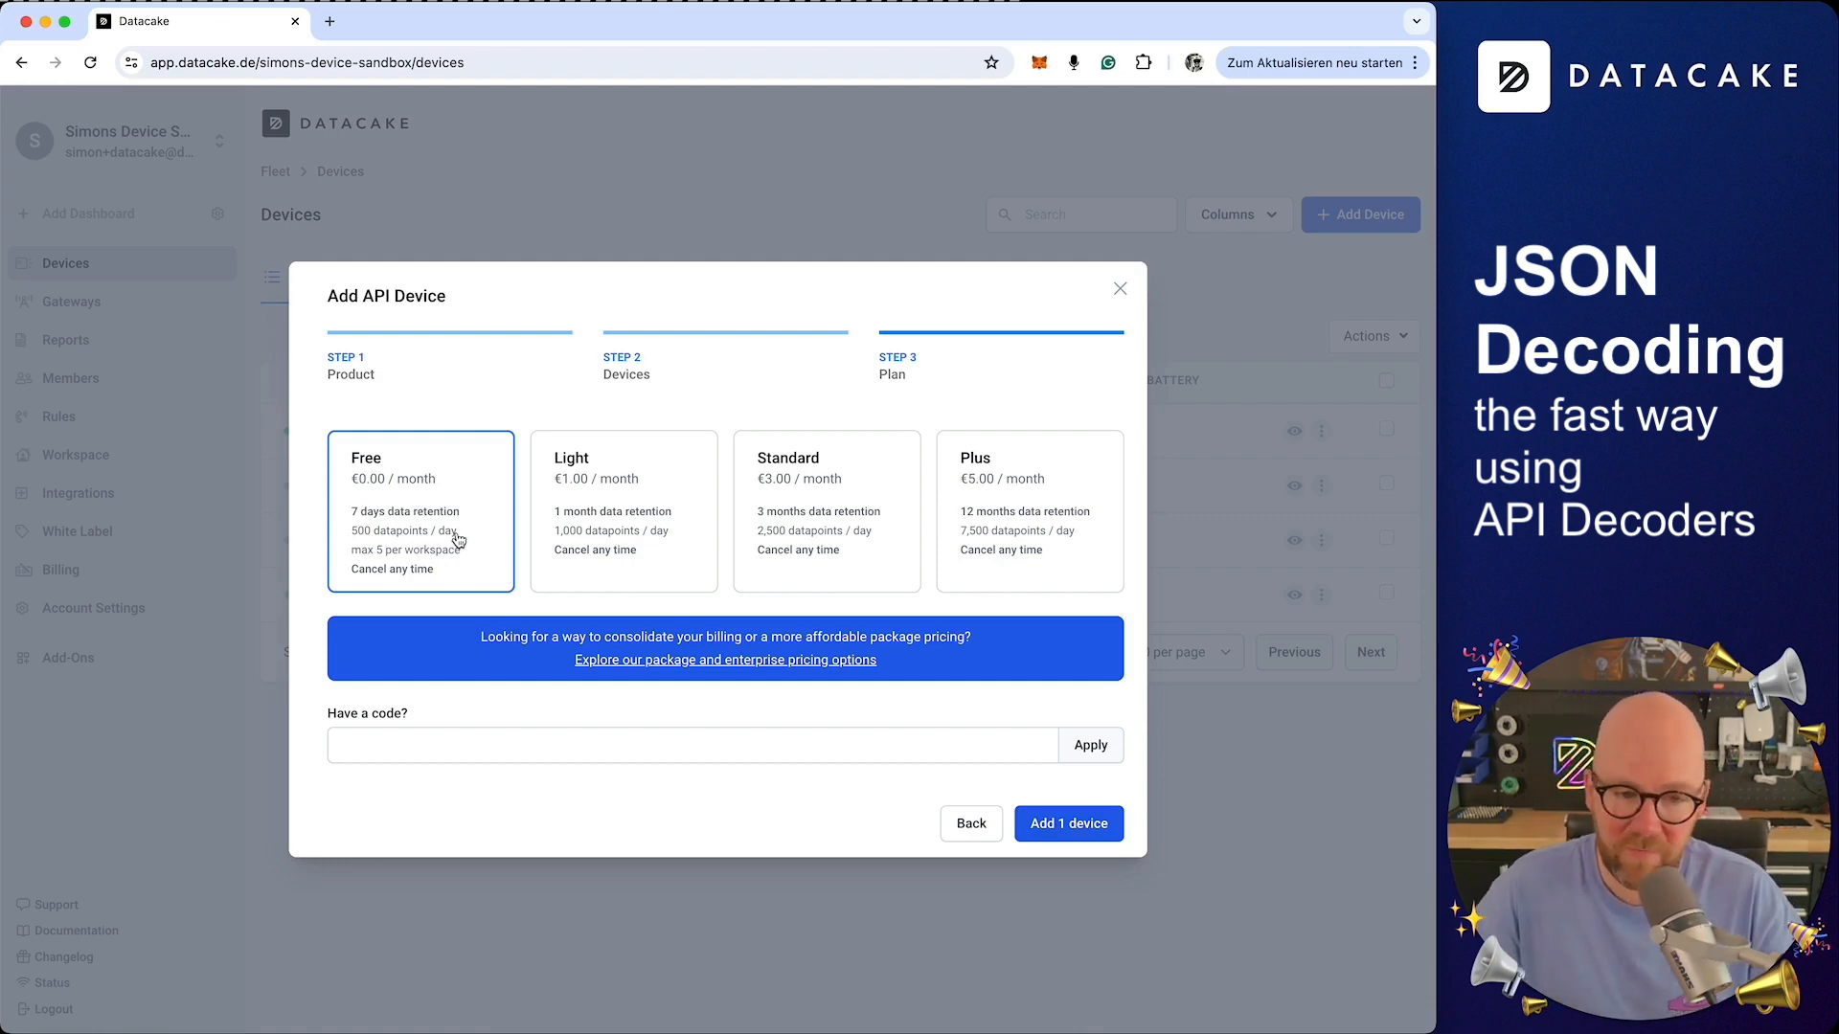
click(1074, 828)
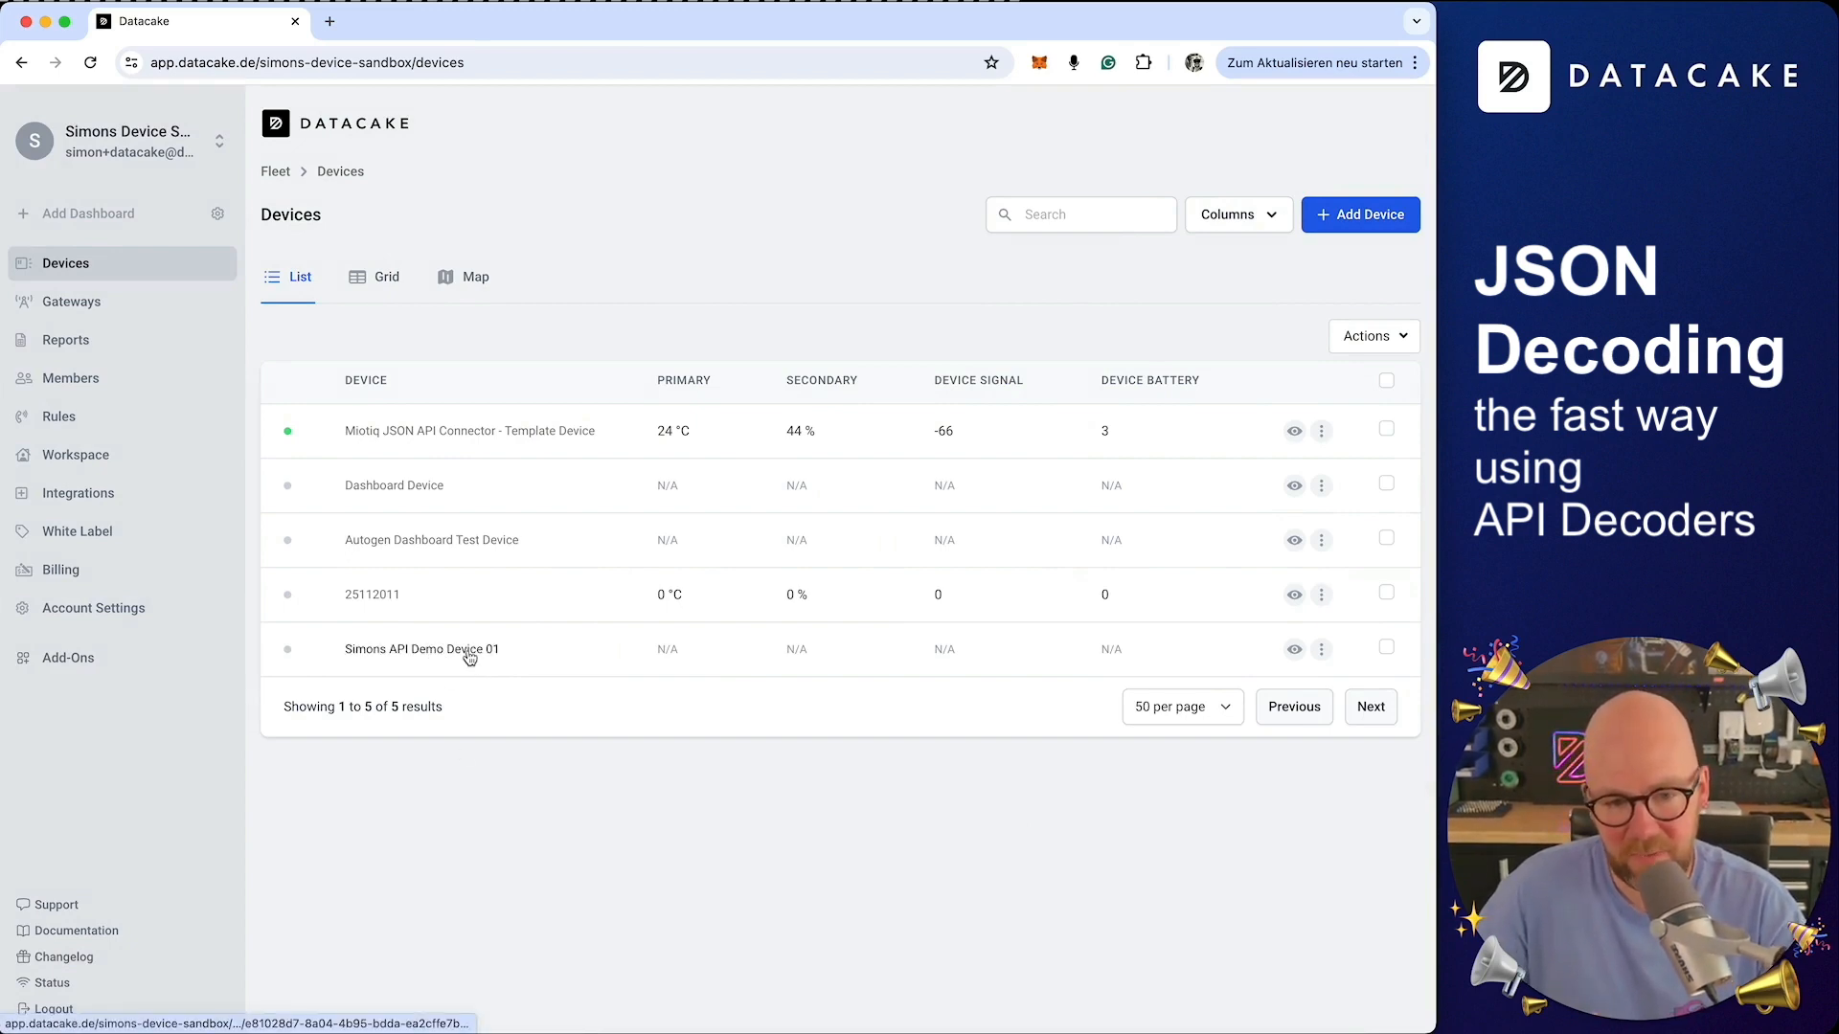
Open the new device's configuration and review the HTTP Payload Decoder code and endpoint URL
click(470, 658)
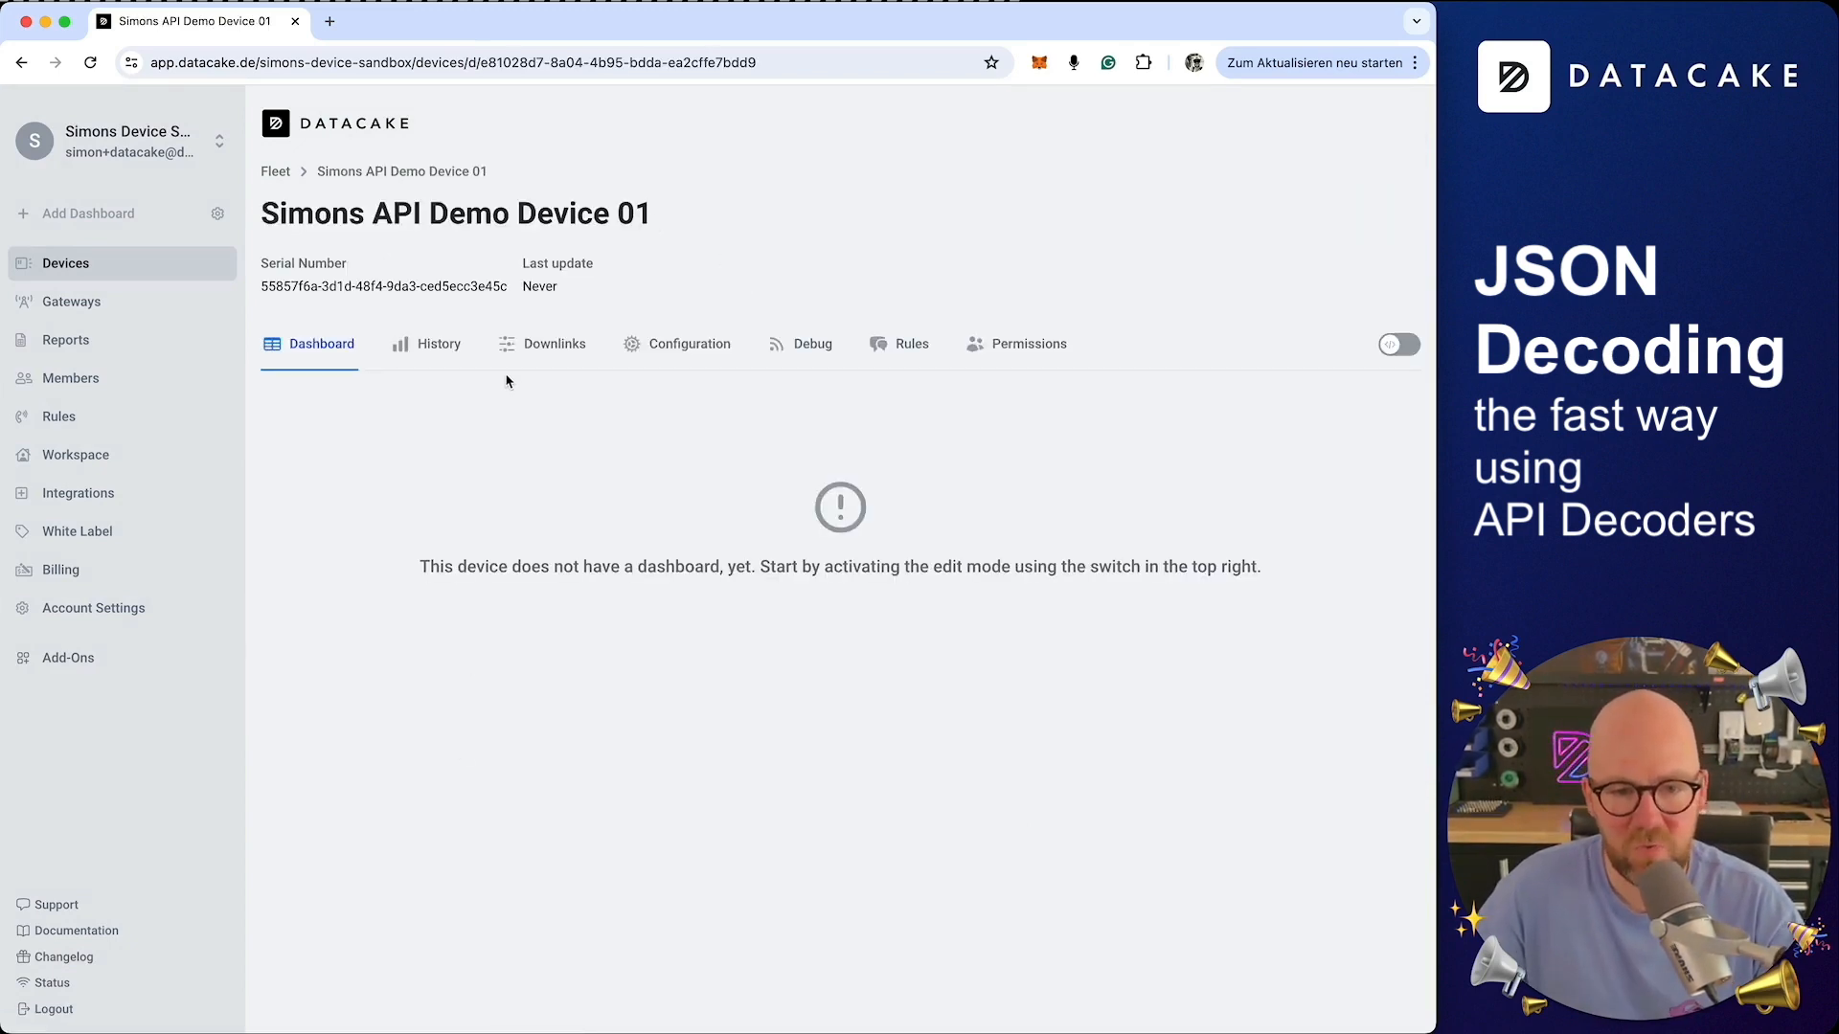
click(709, 359)
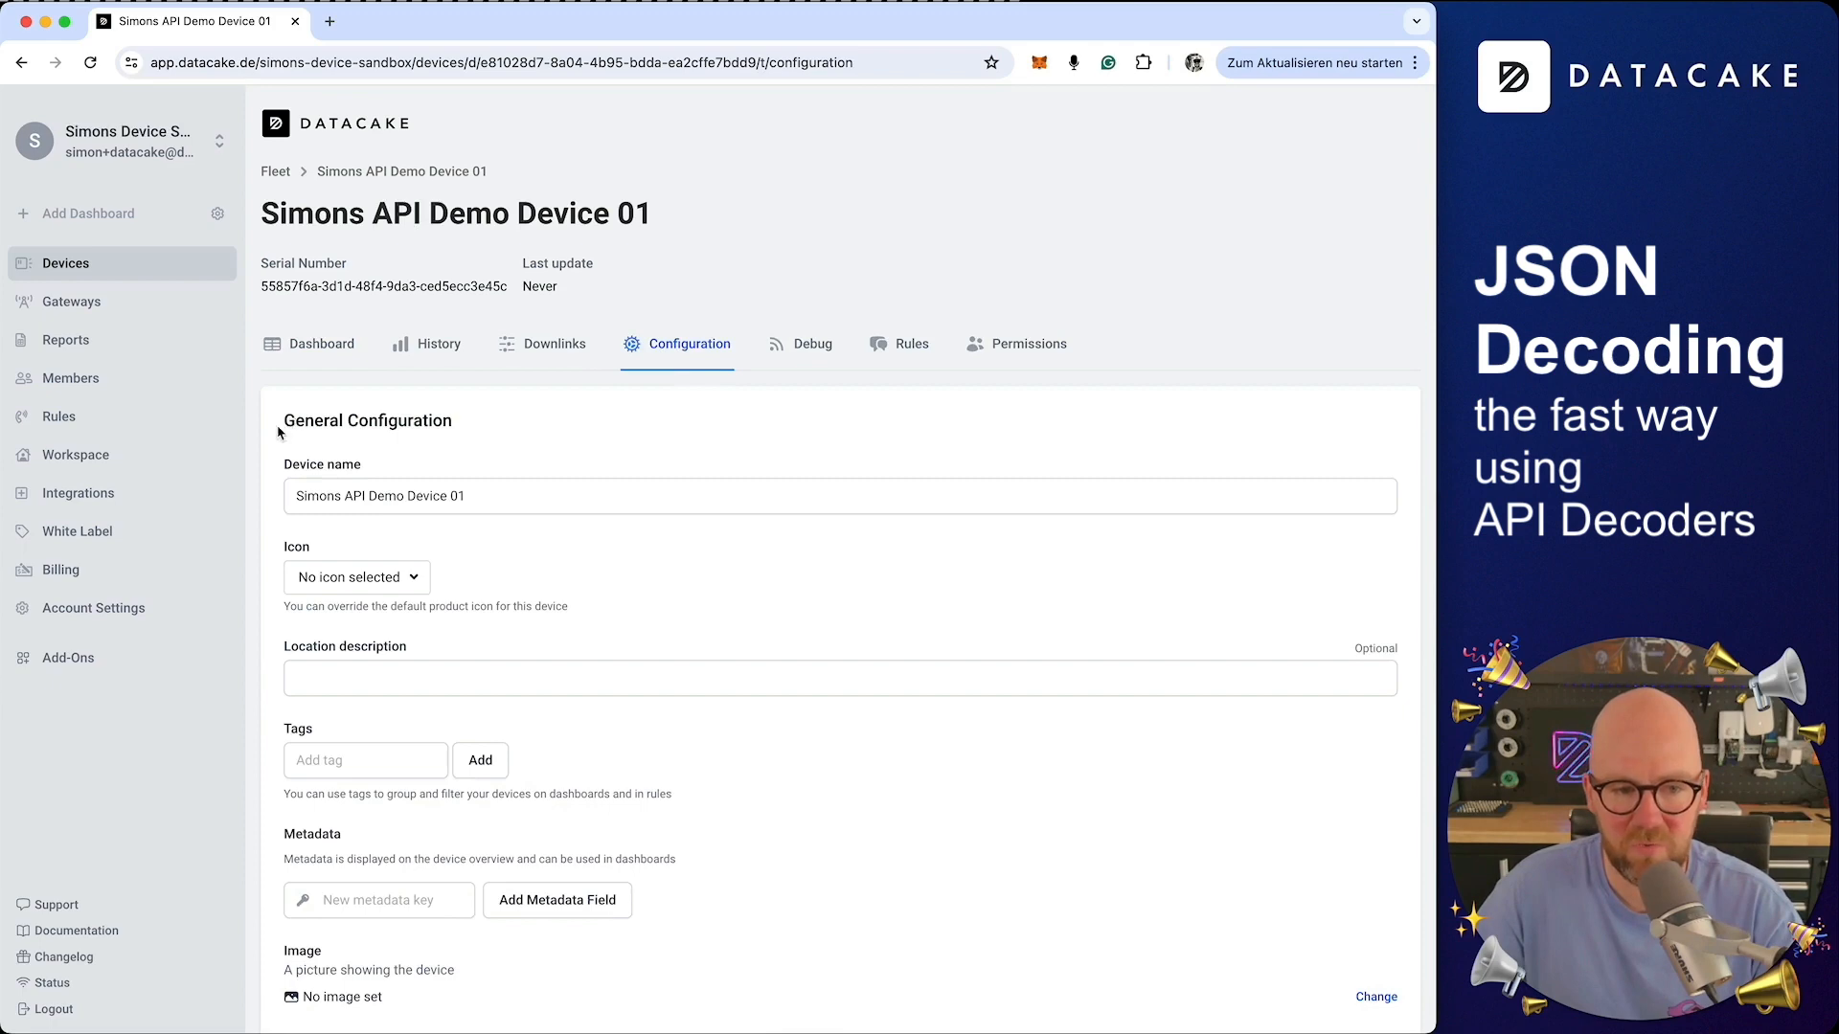
scroll(283, 428, down, 2)
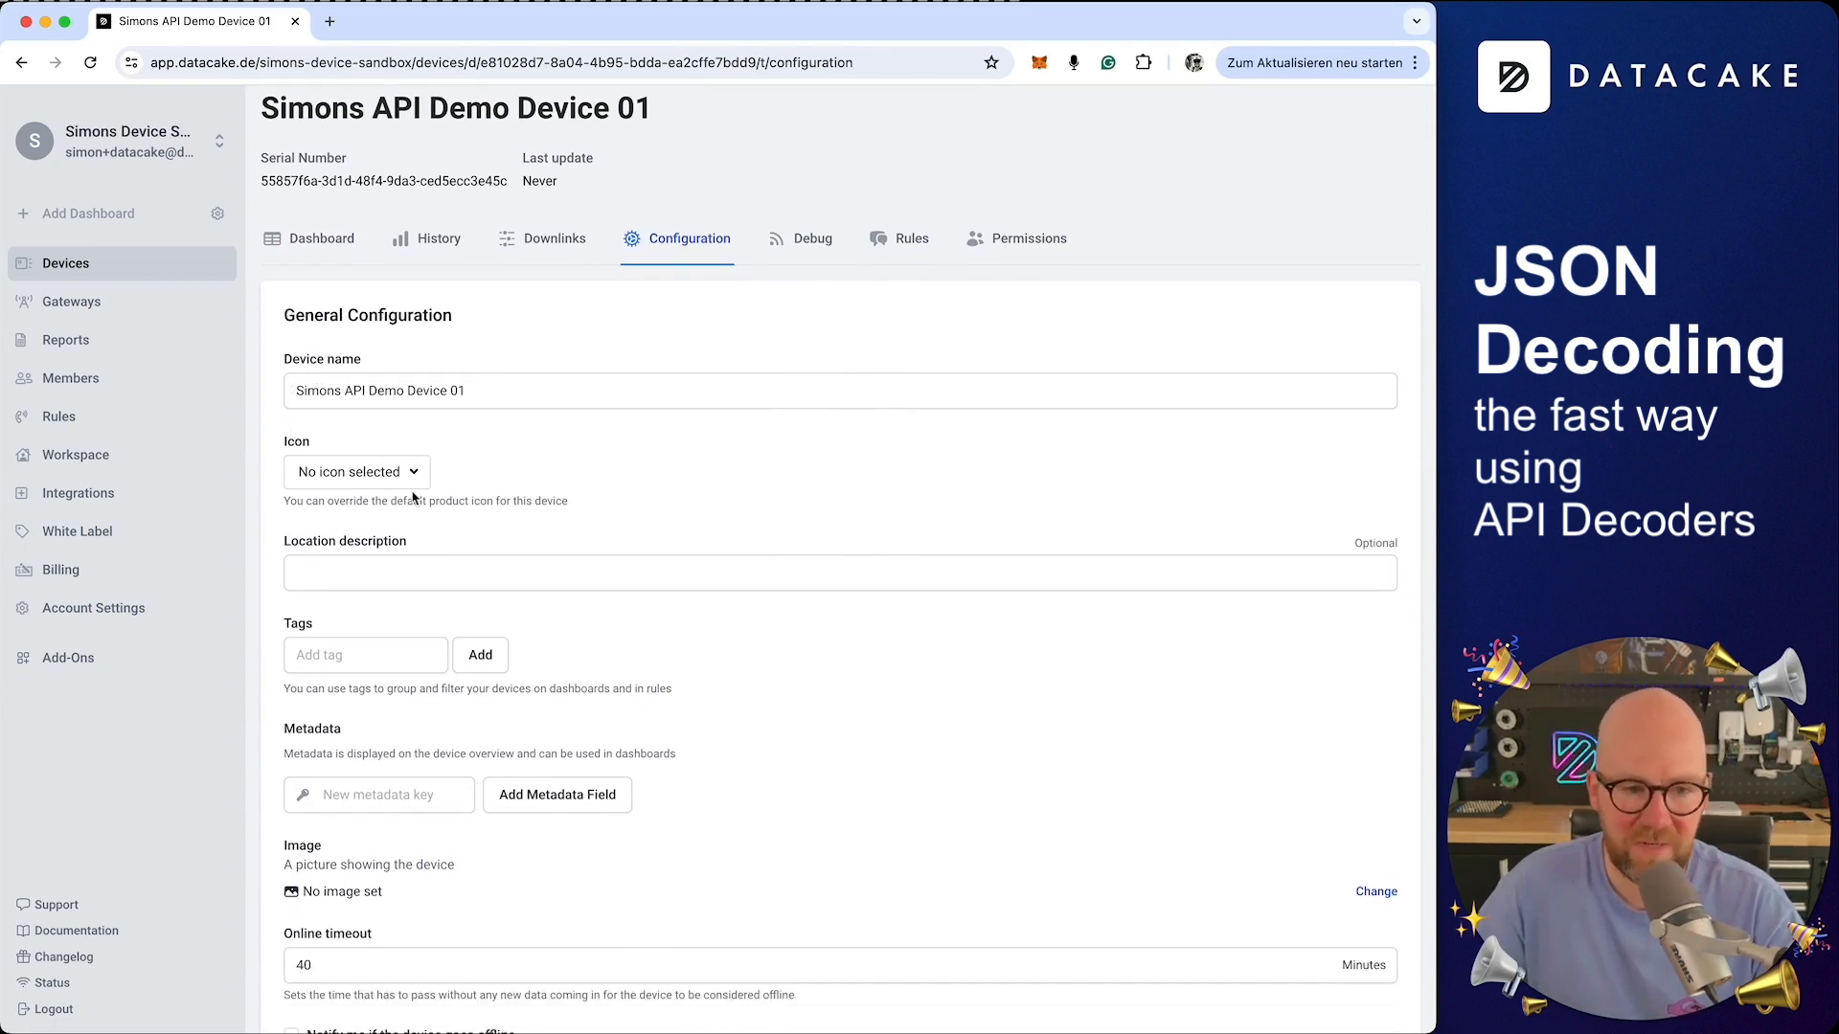
scroll(410, 490, down, 10)
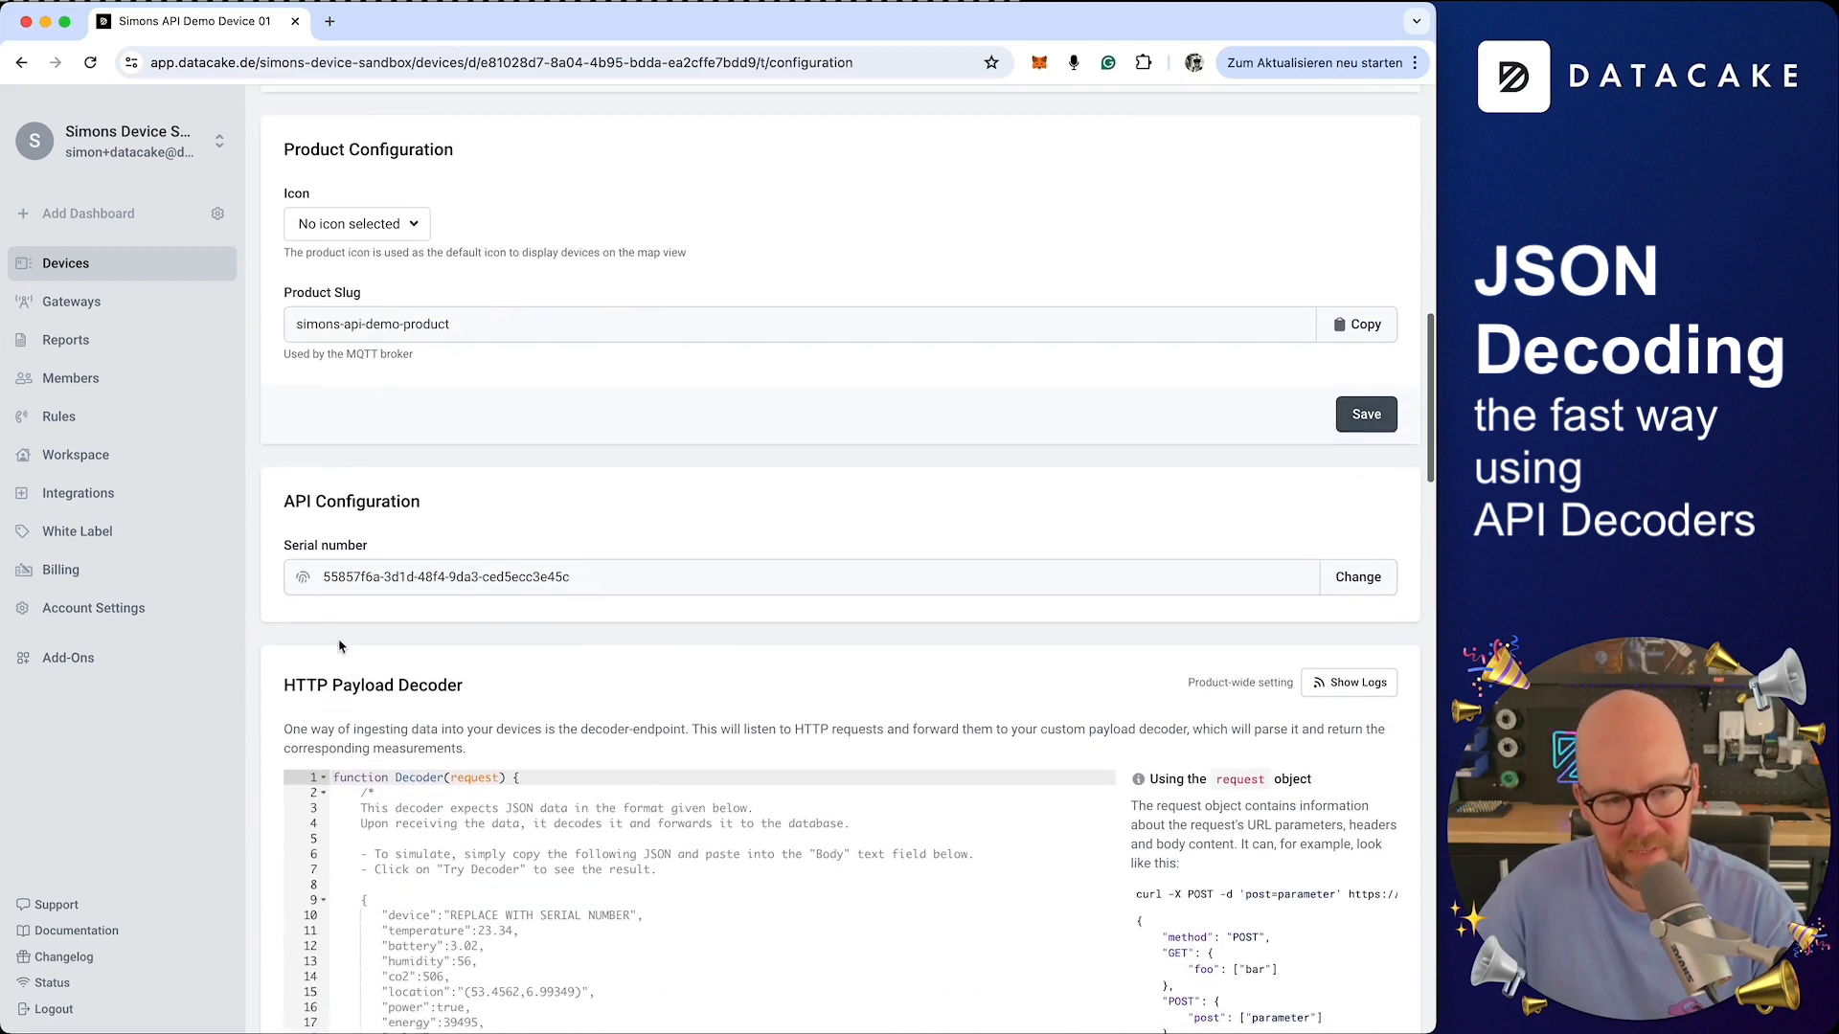
scroll(331, 505, down, 5)
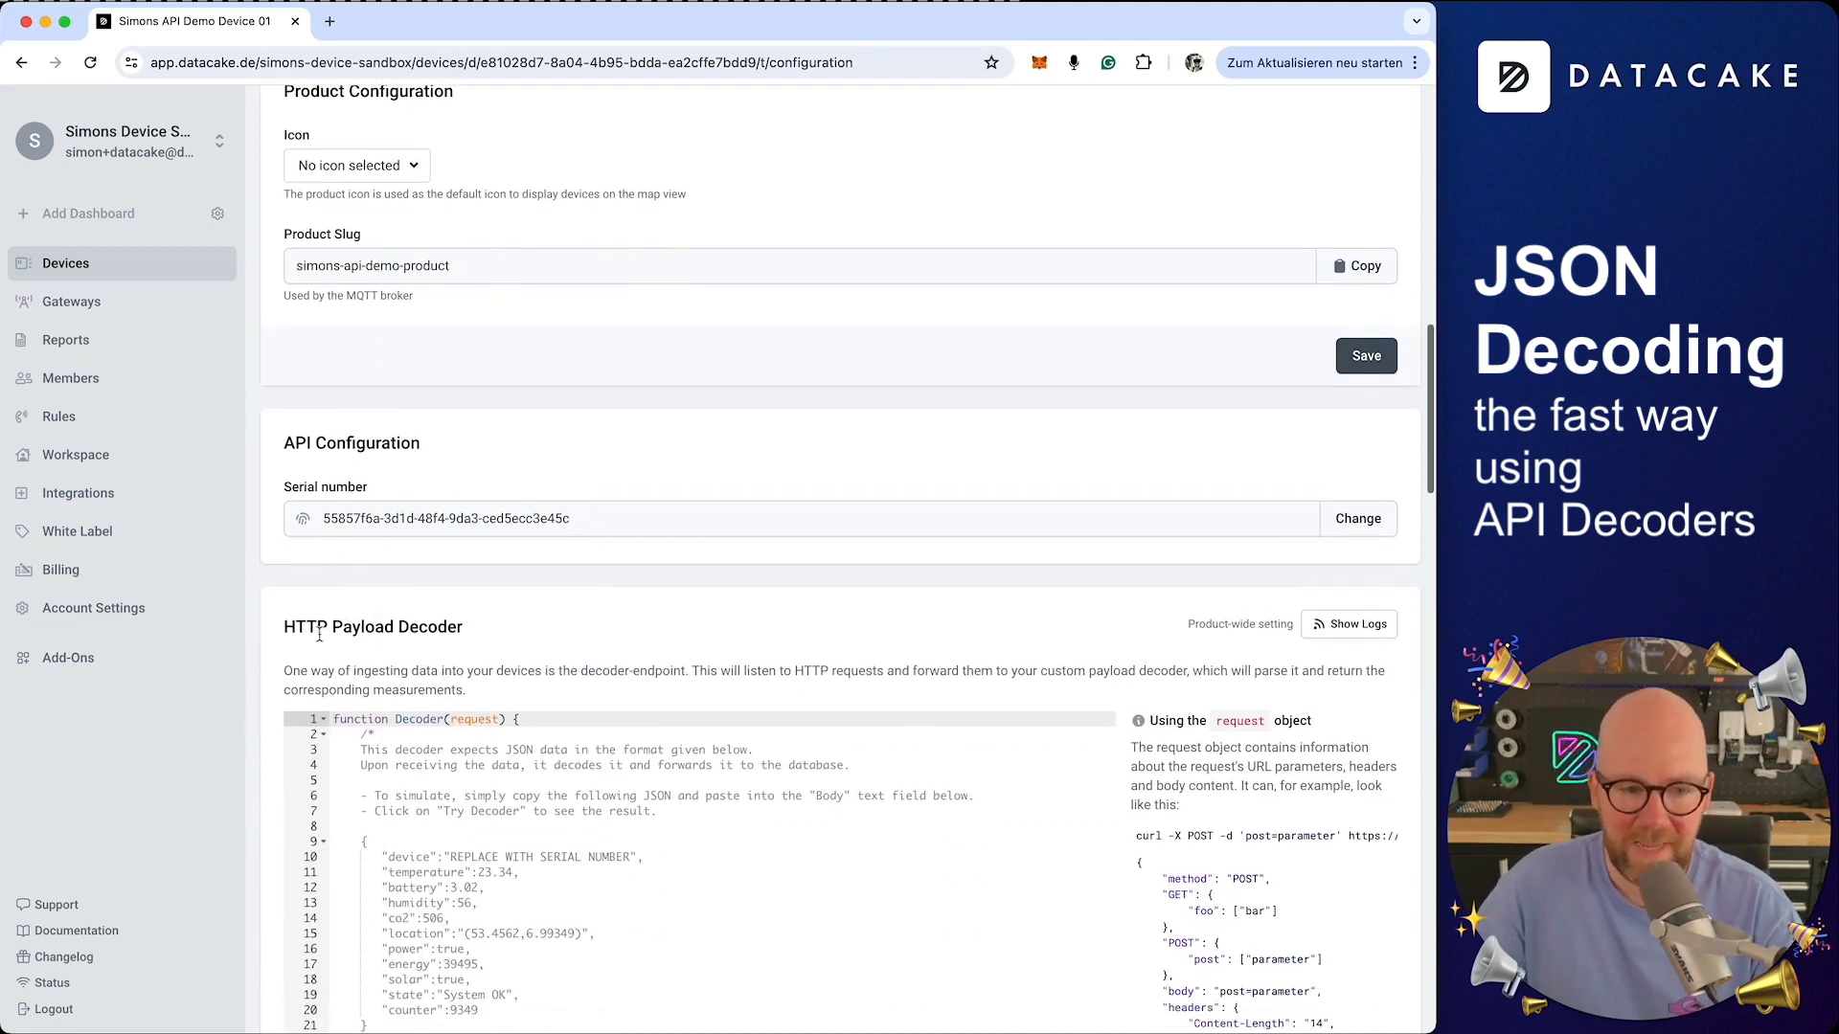
scroll(292, 657, down, 3)
scroll(292, 659, up, 2)
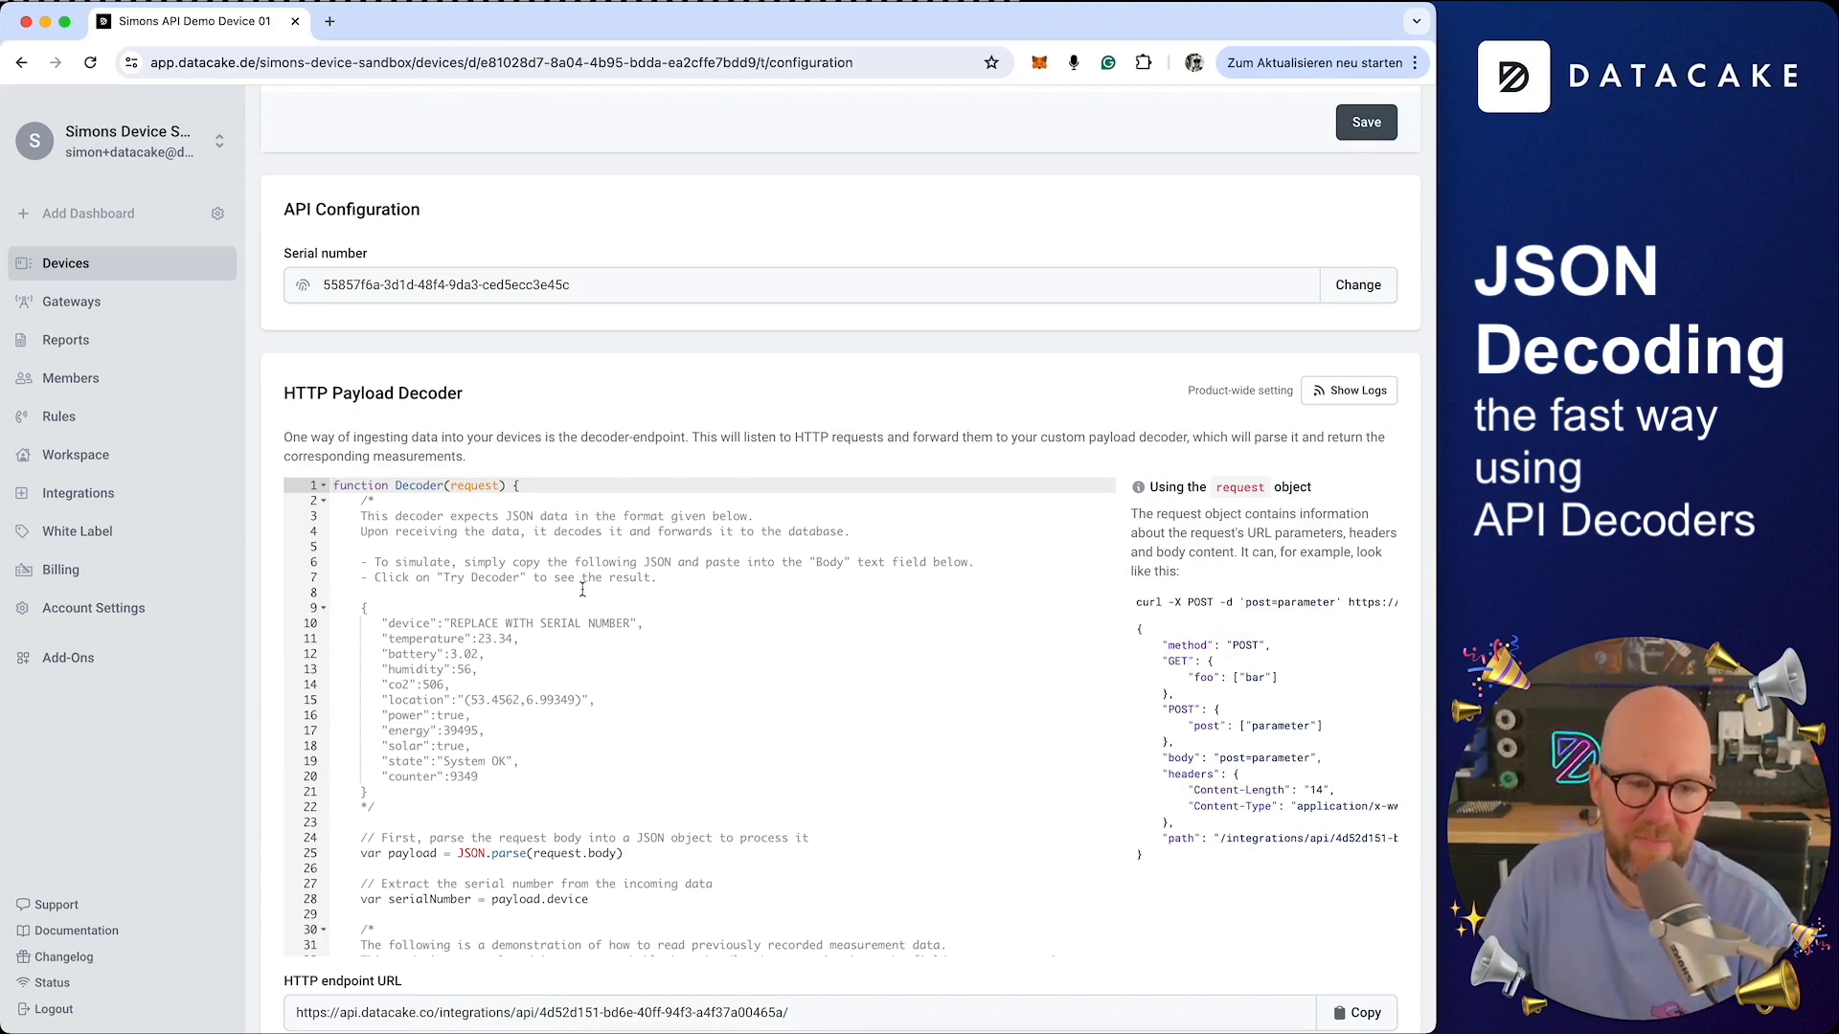
scroll(584, 594, down, 2)
scroll(584, 593, up, 2)
scroll(640, 412, down, 2)
scroll(640, 412, down, 10)
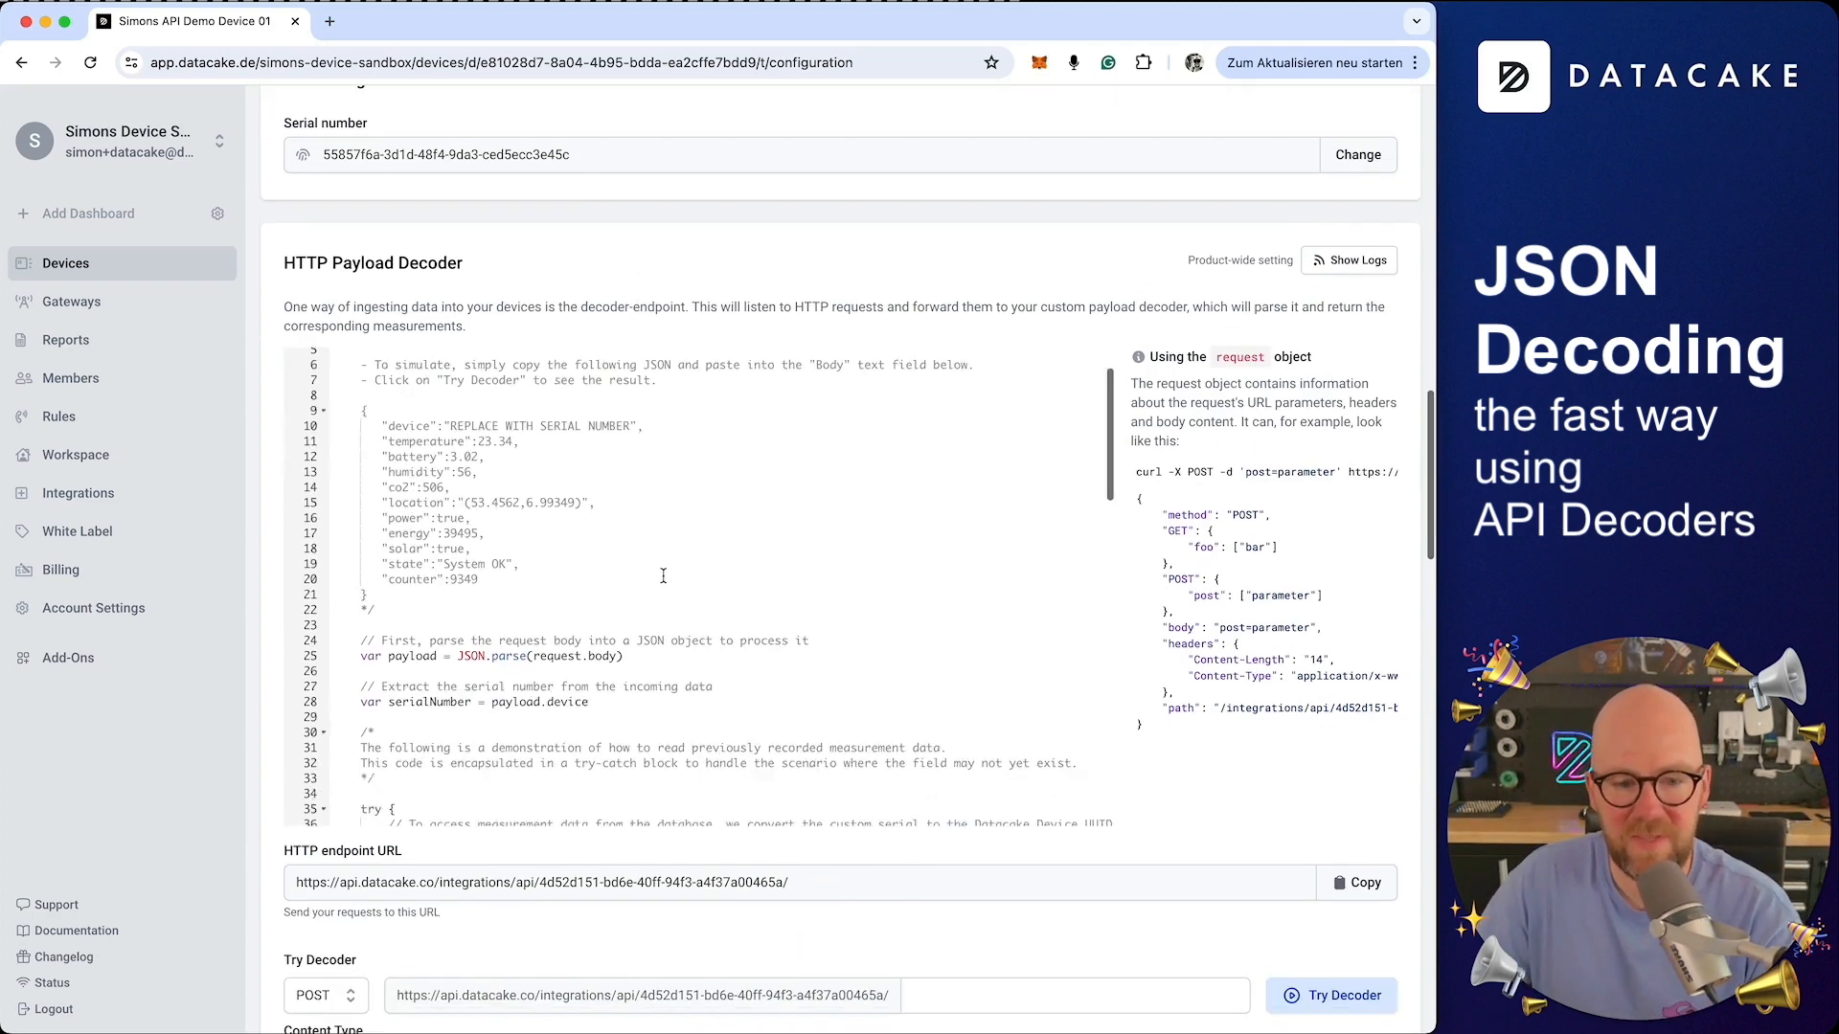
scroll(696, 691, up, 10)
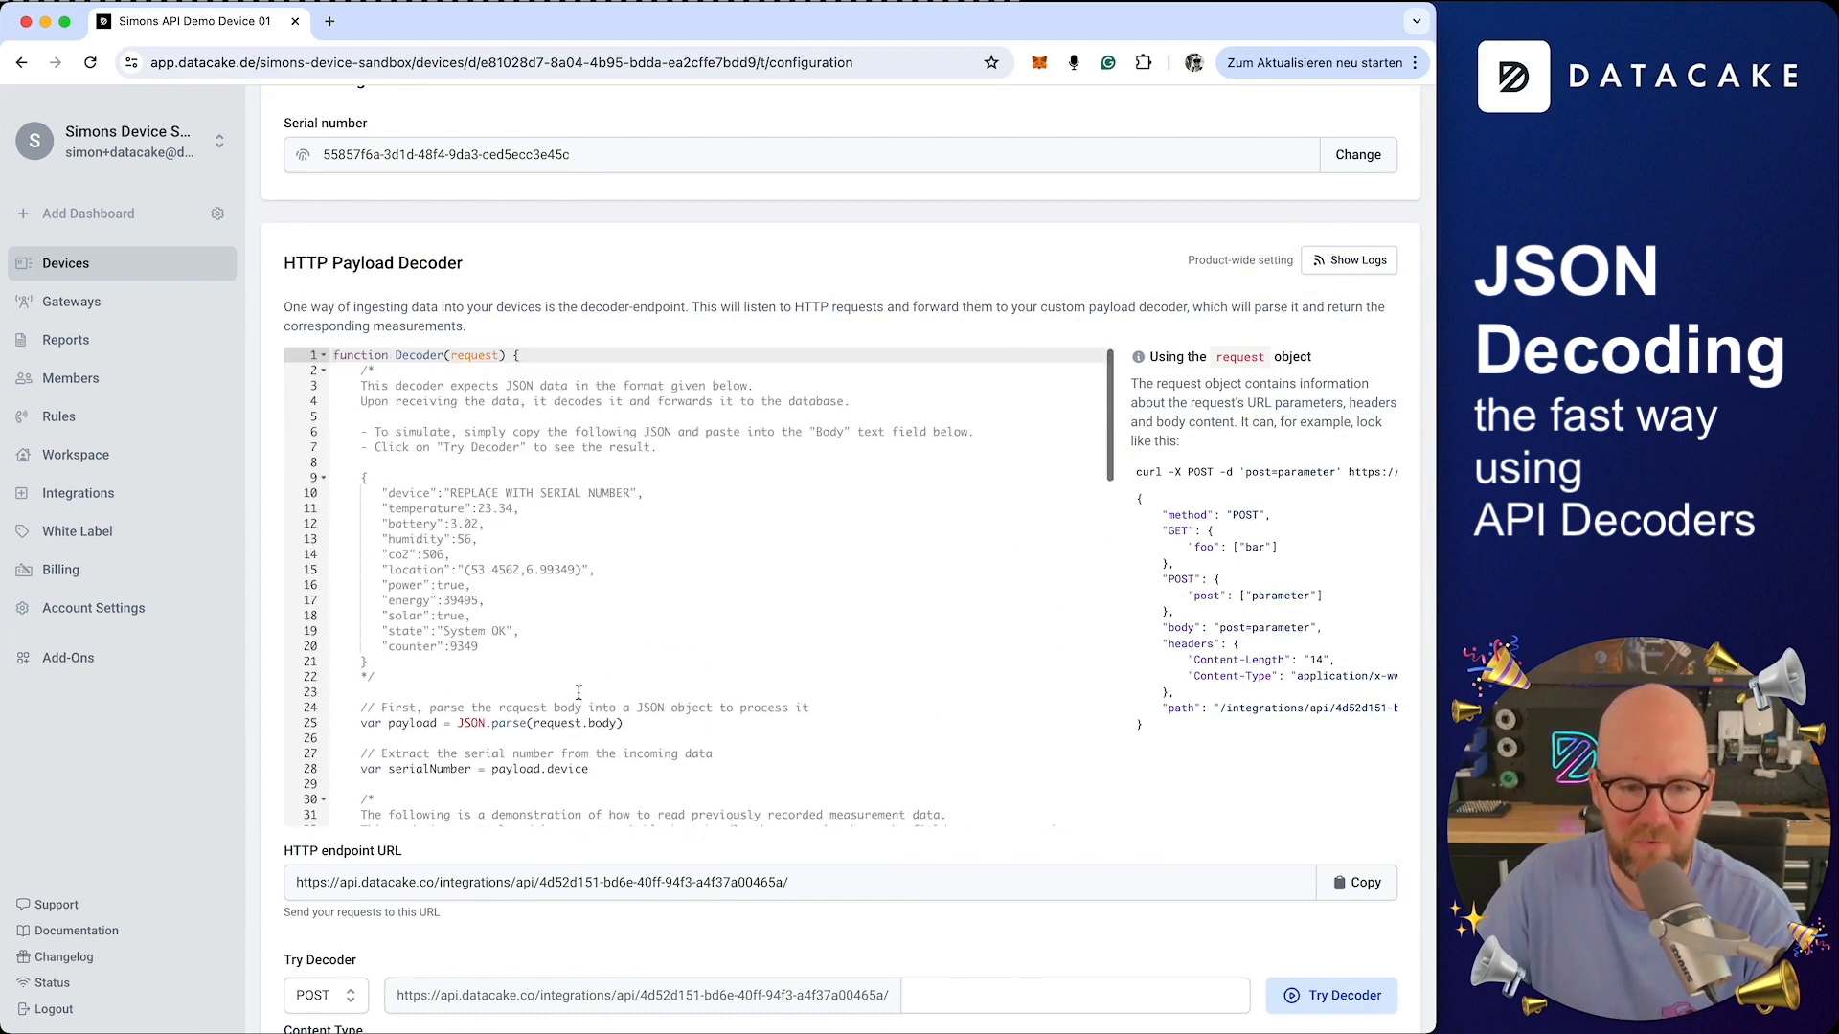
scroll(1264, 702, down, 2)
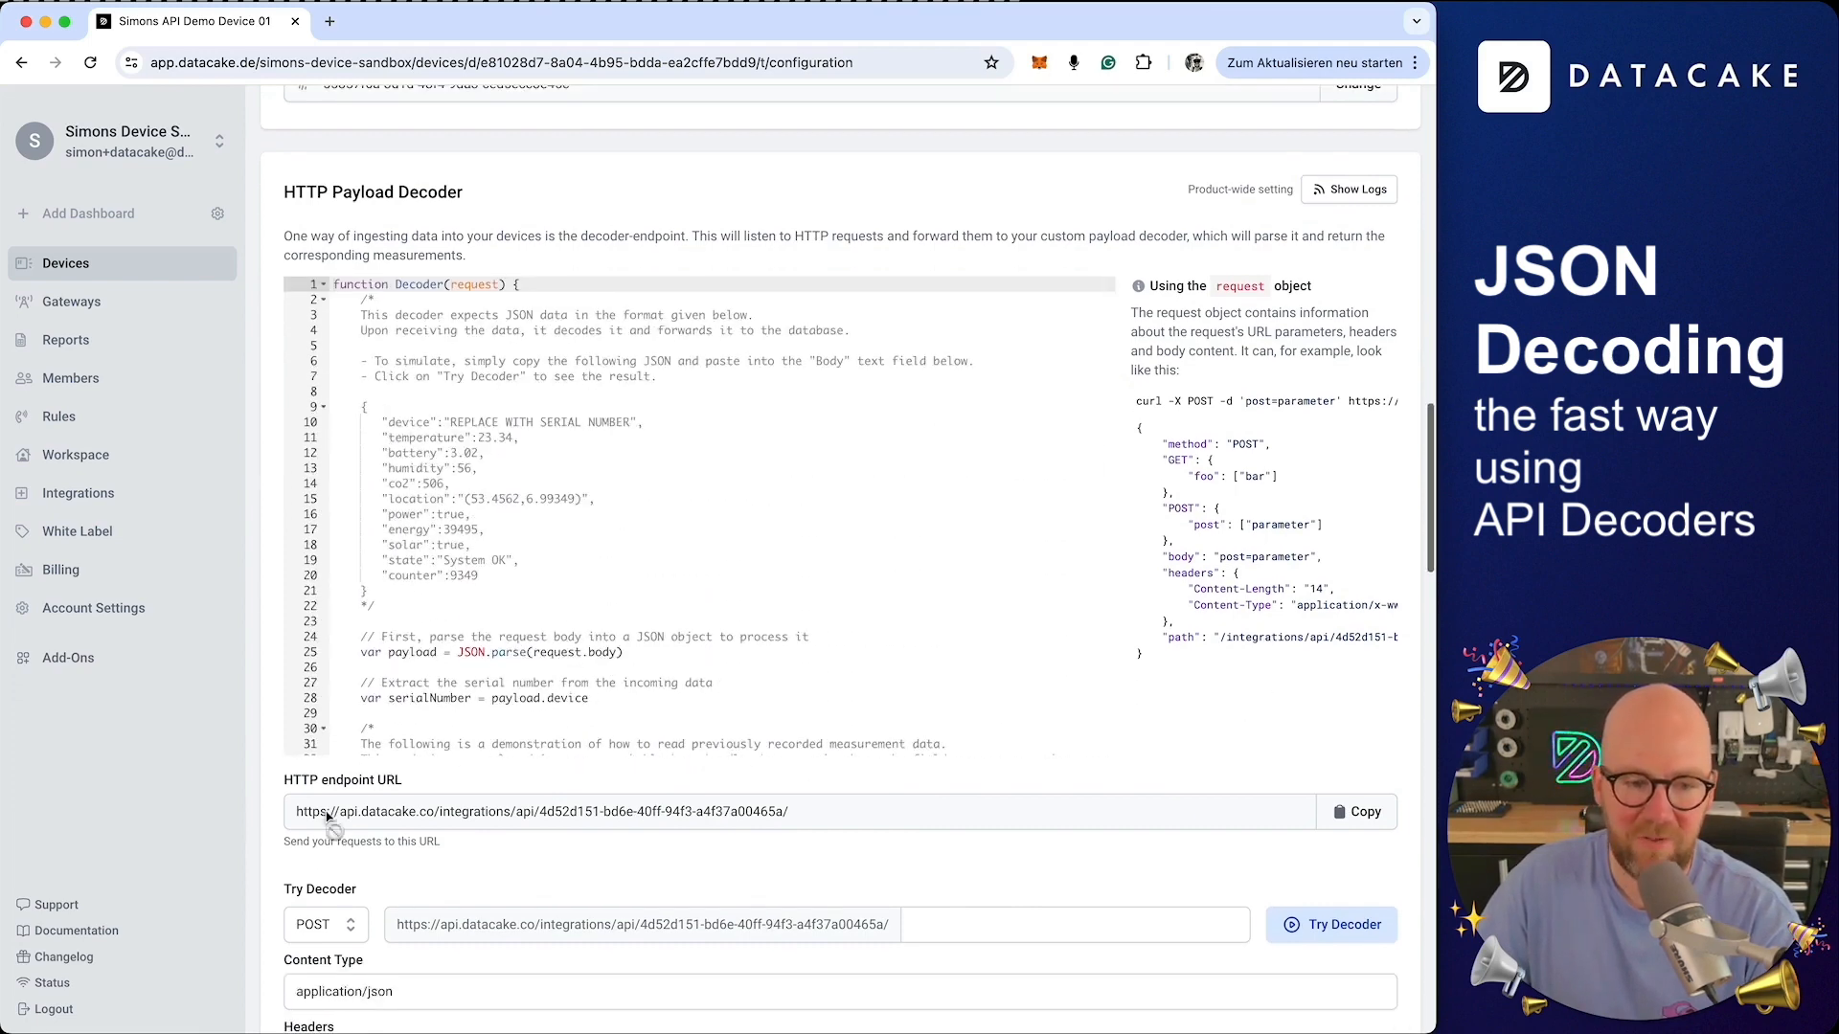
drag(283, 781, 415, 788)
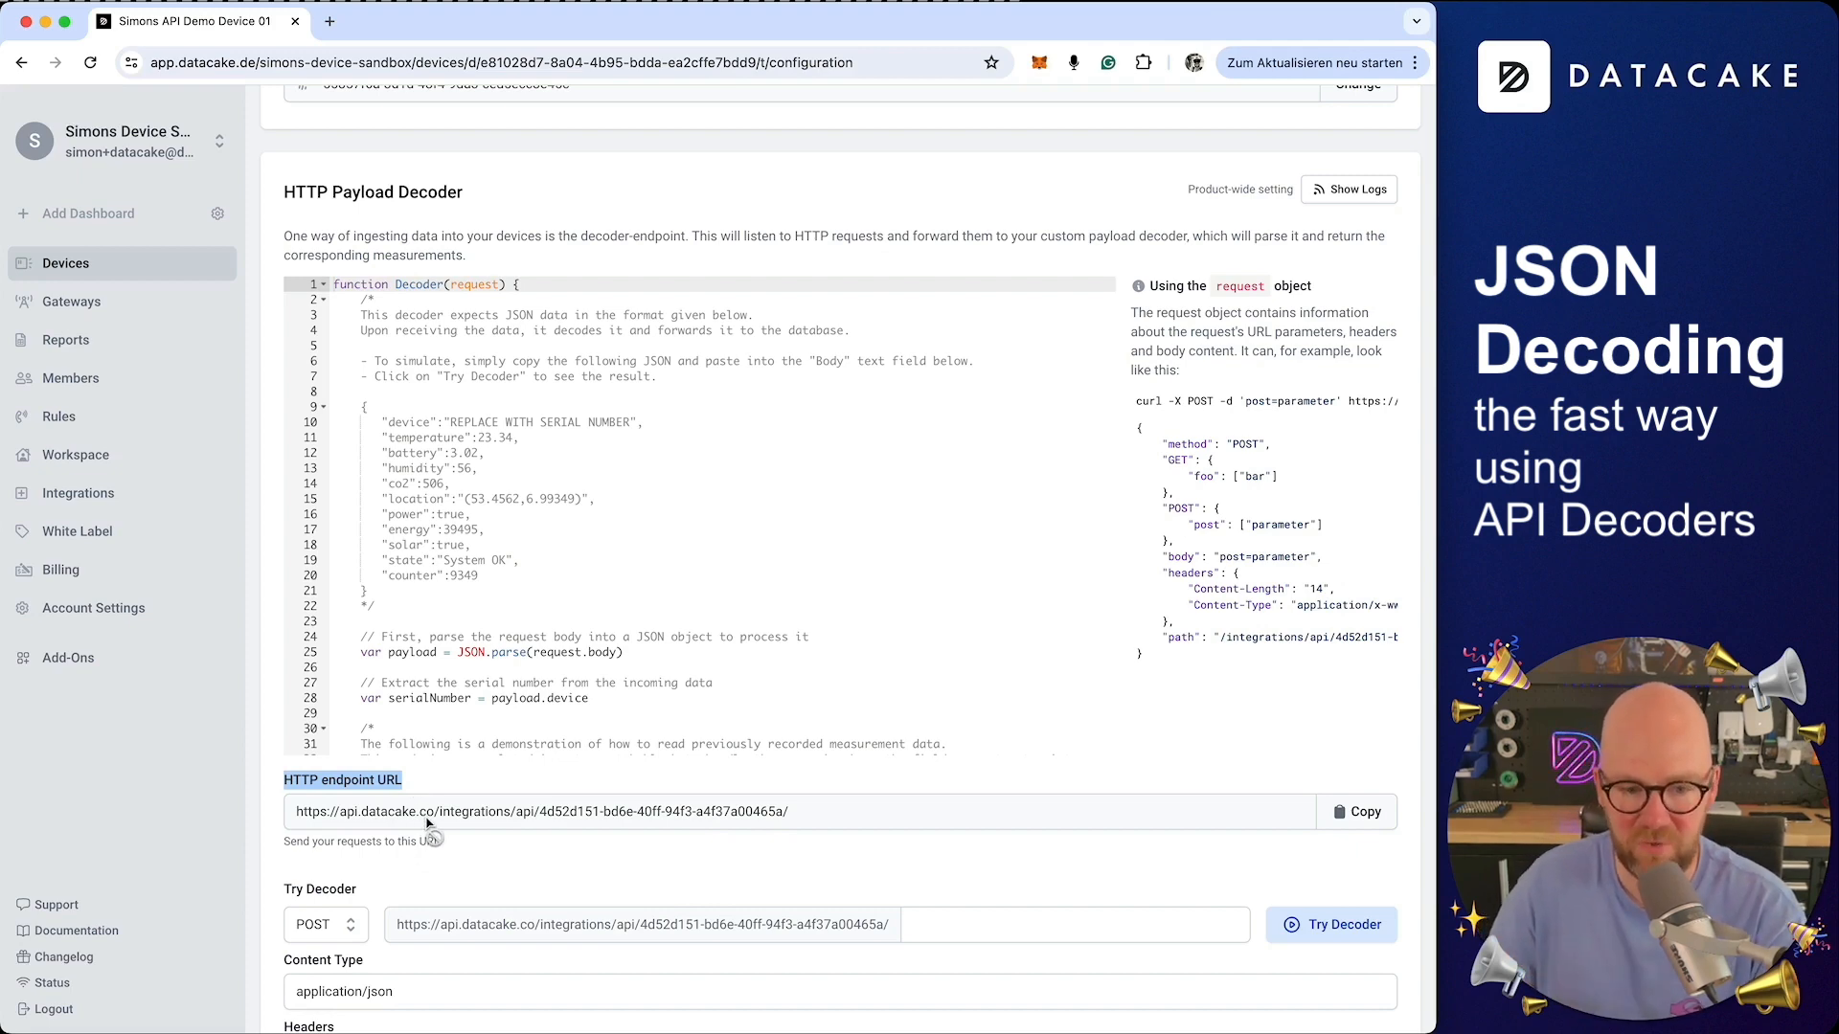
triple_click(427, 823)
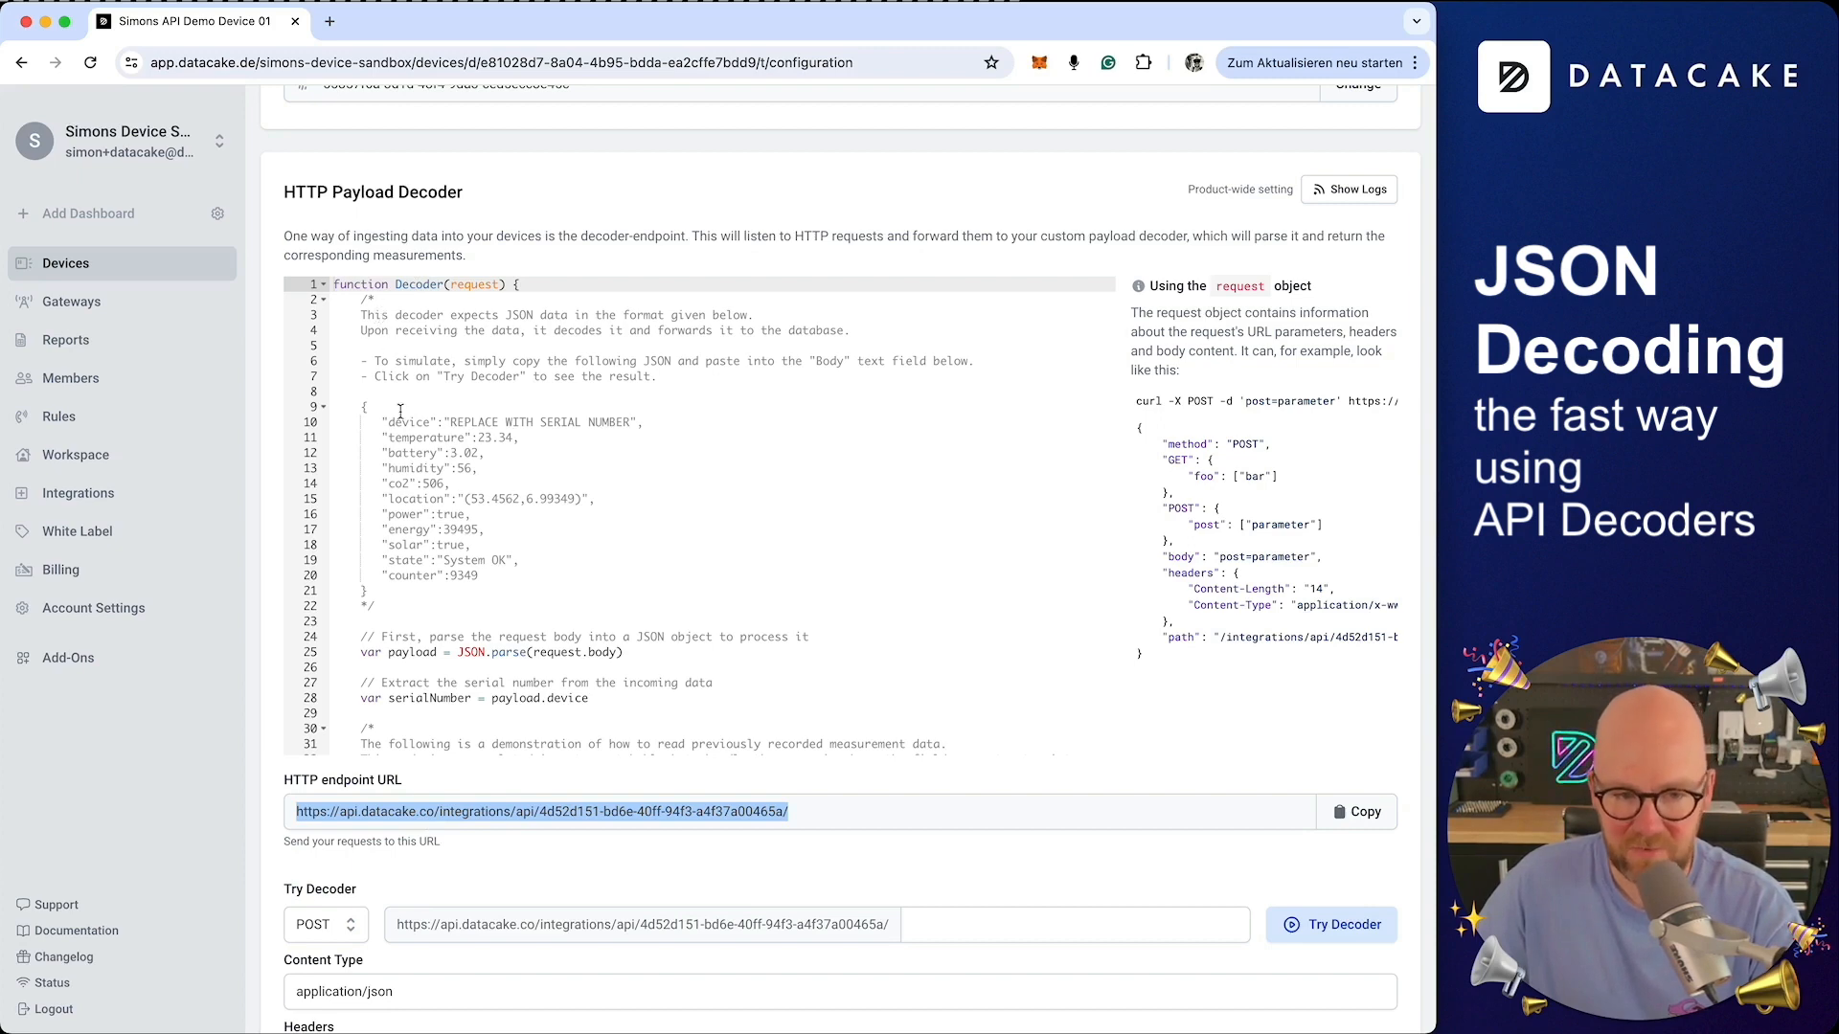
Copy the sample JSON payload from the decoder's comment block
drag(368, 591, 308, 407)
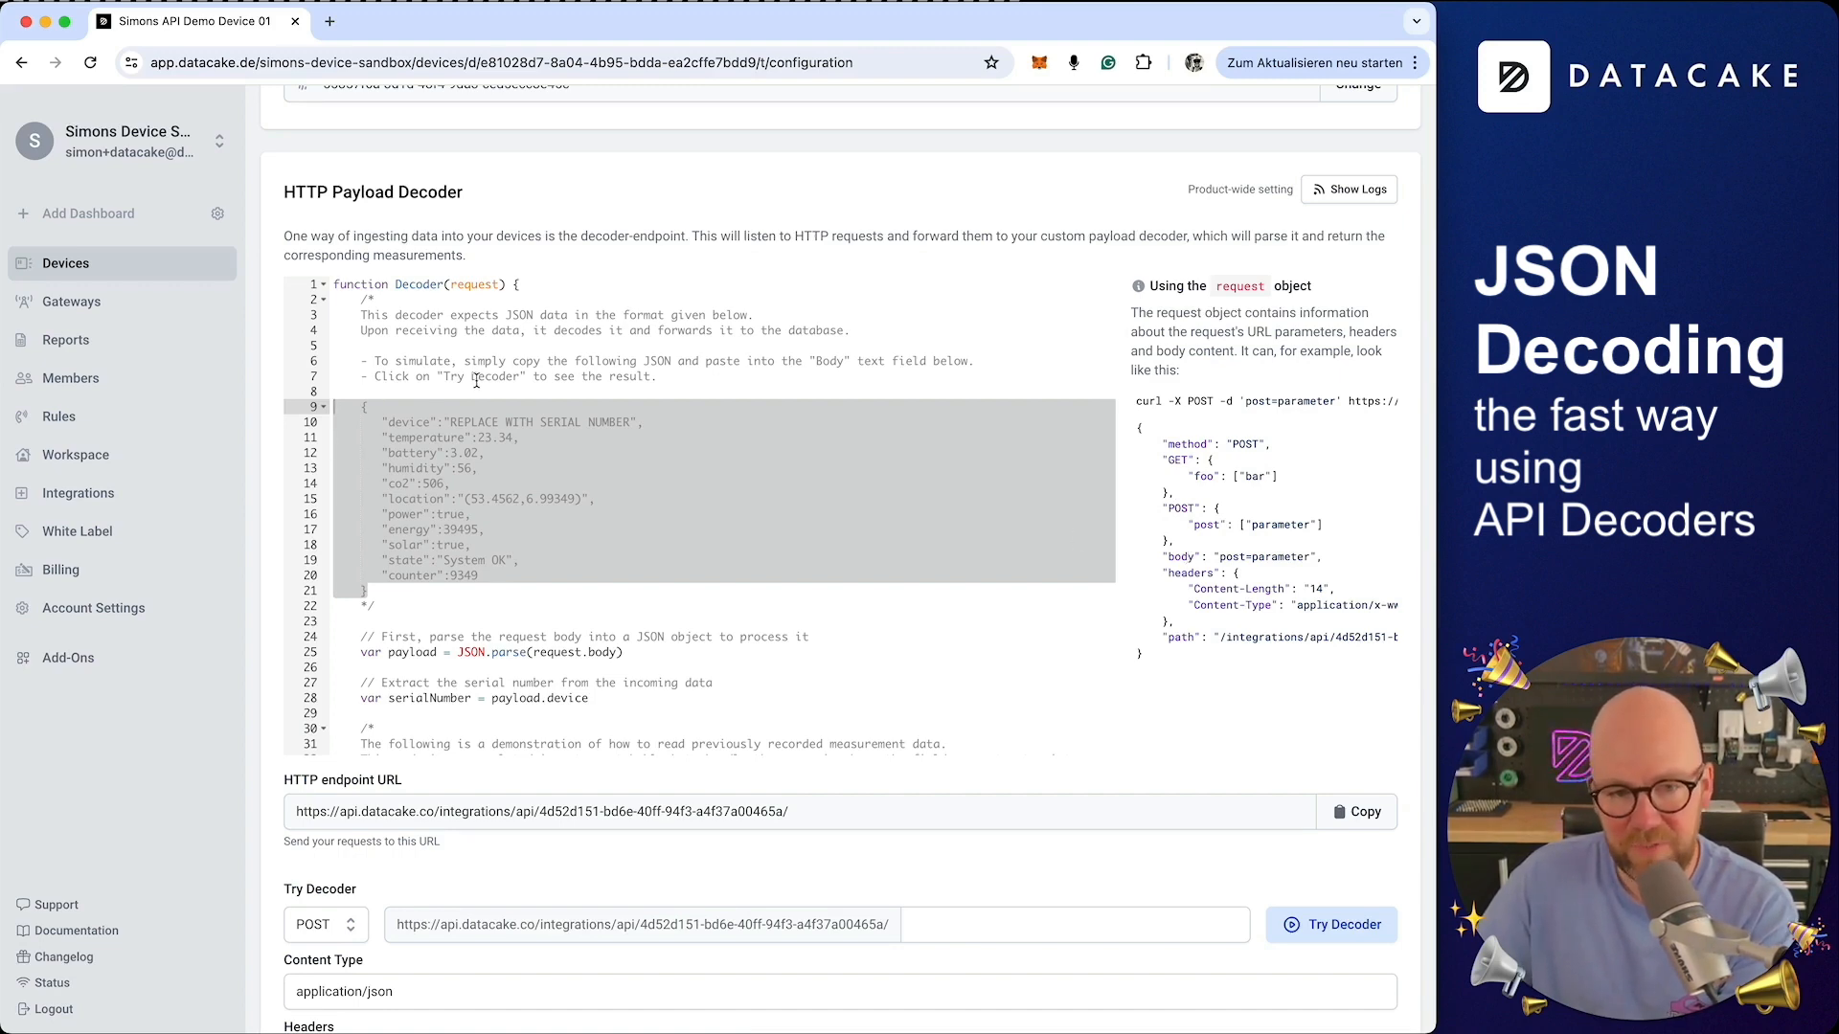
scroll(535, 690, down, 10)
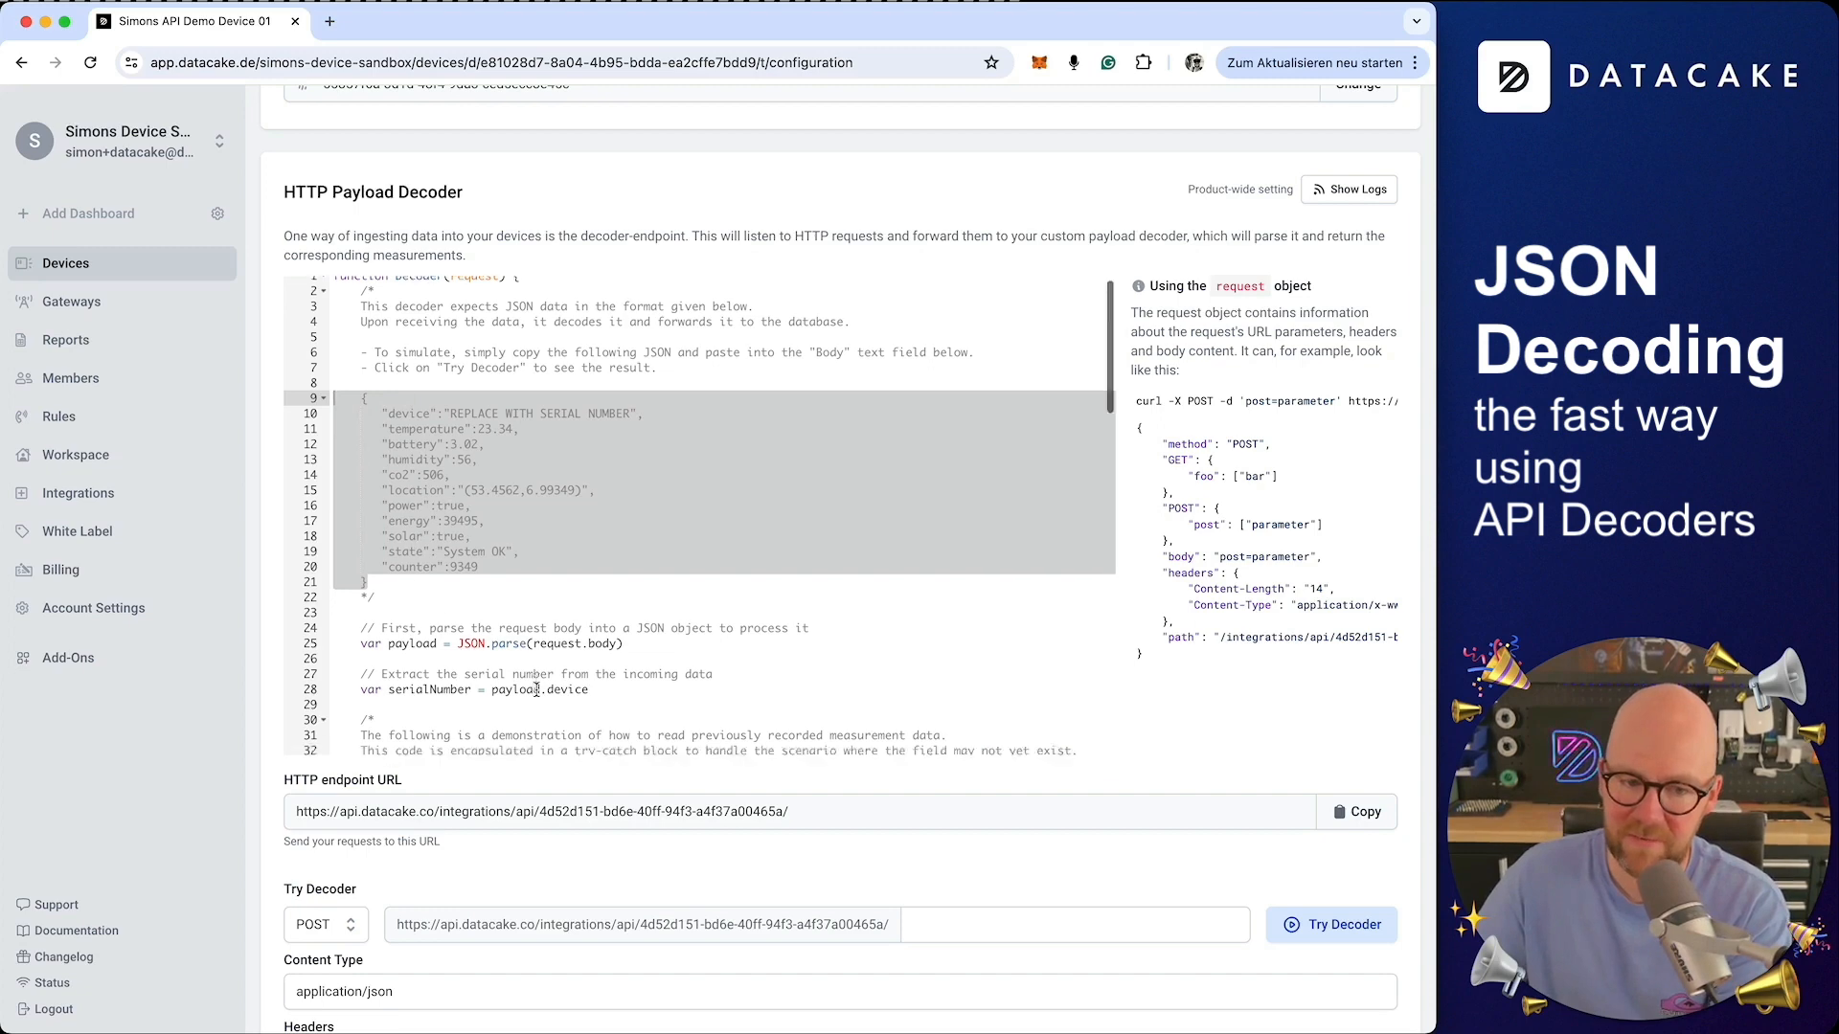
scroll(535, 690, up, 10)
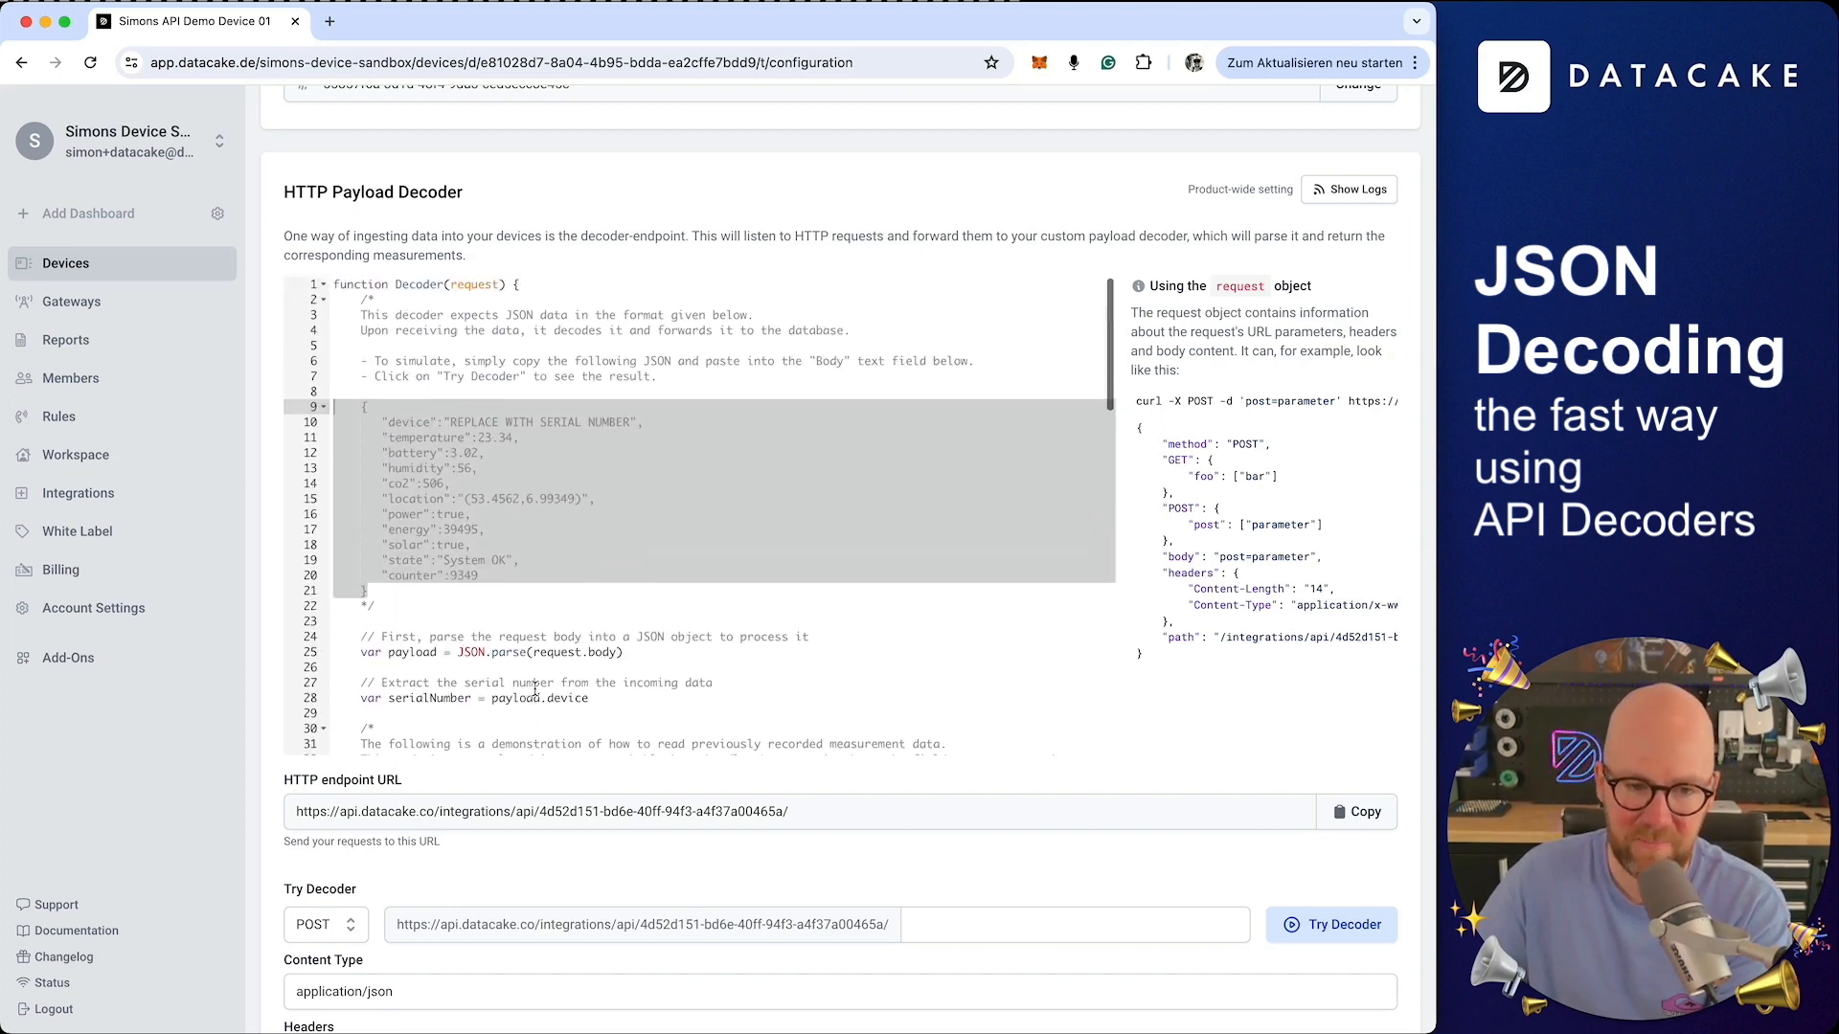
click(389, 407)
drag(392, 587, 304, 403)
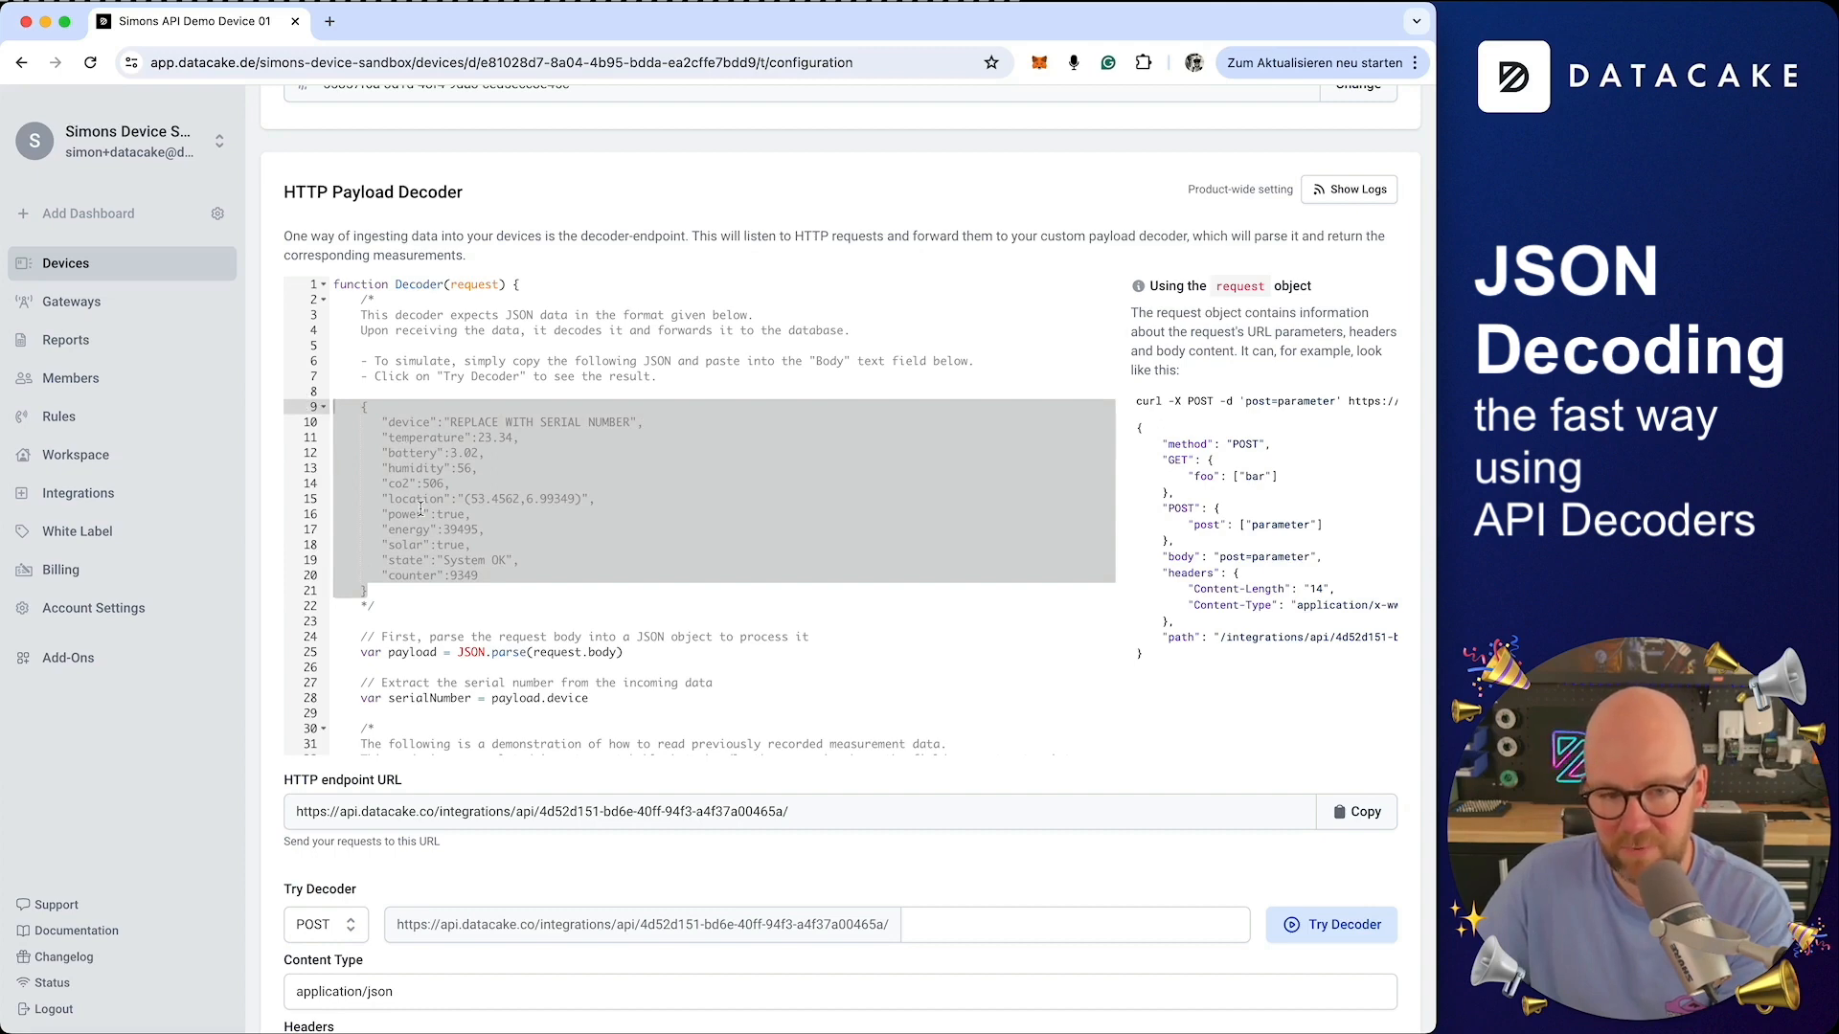
right_click(406, 554)
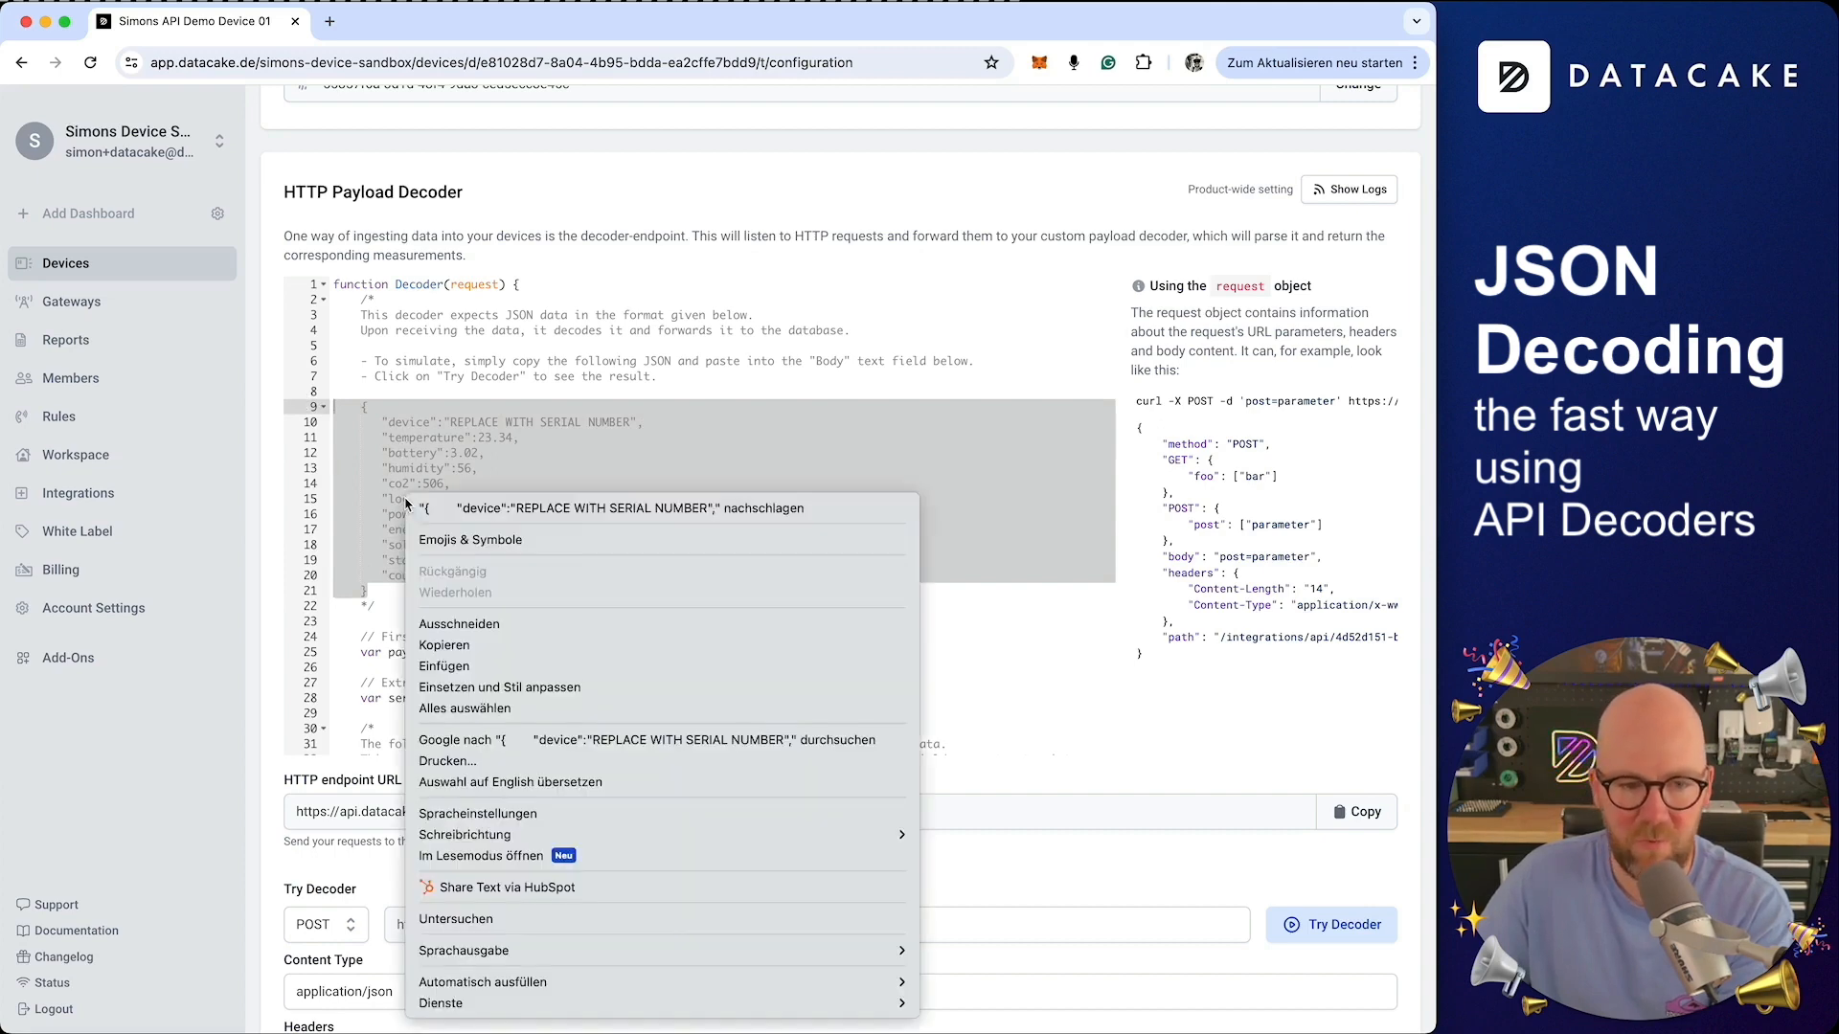
click(455, 645)
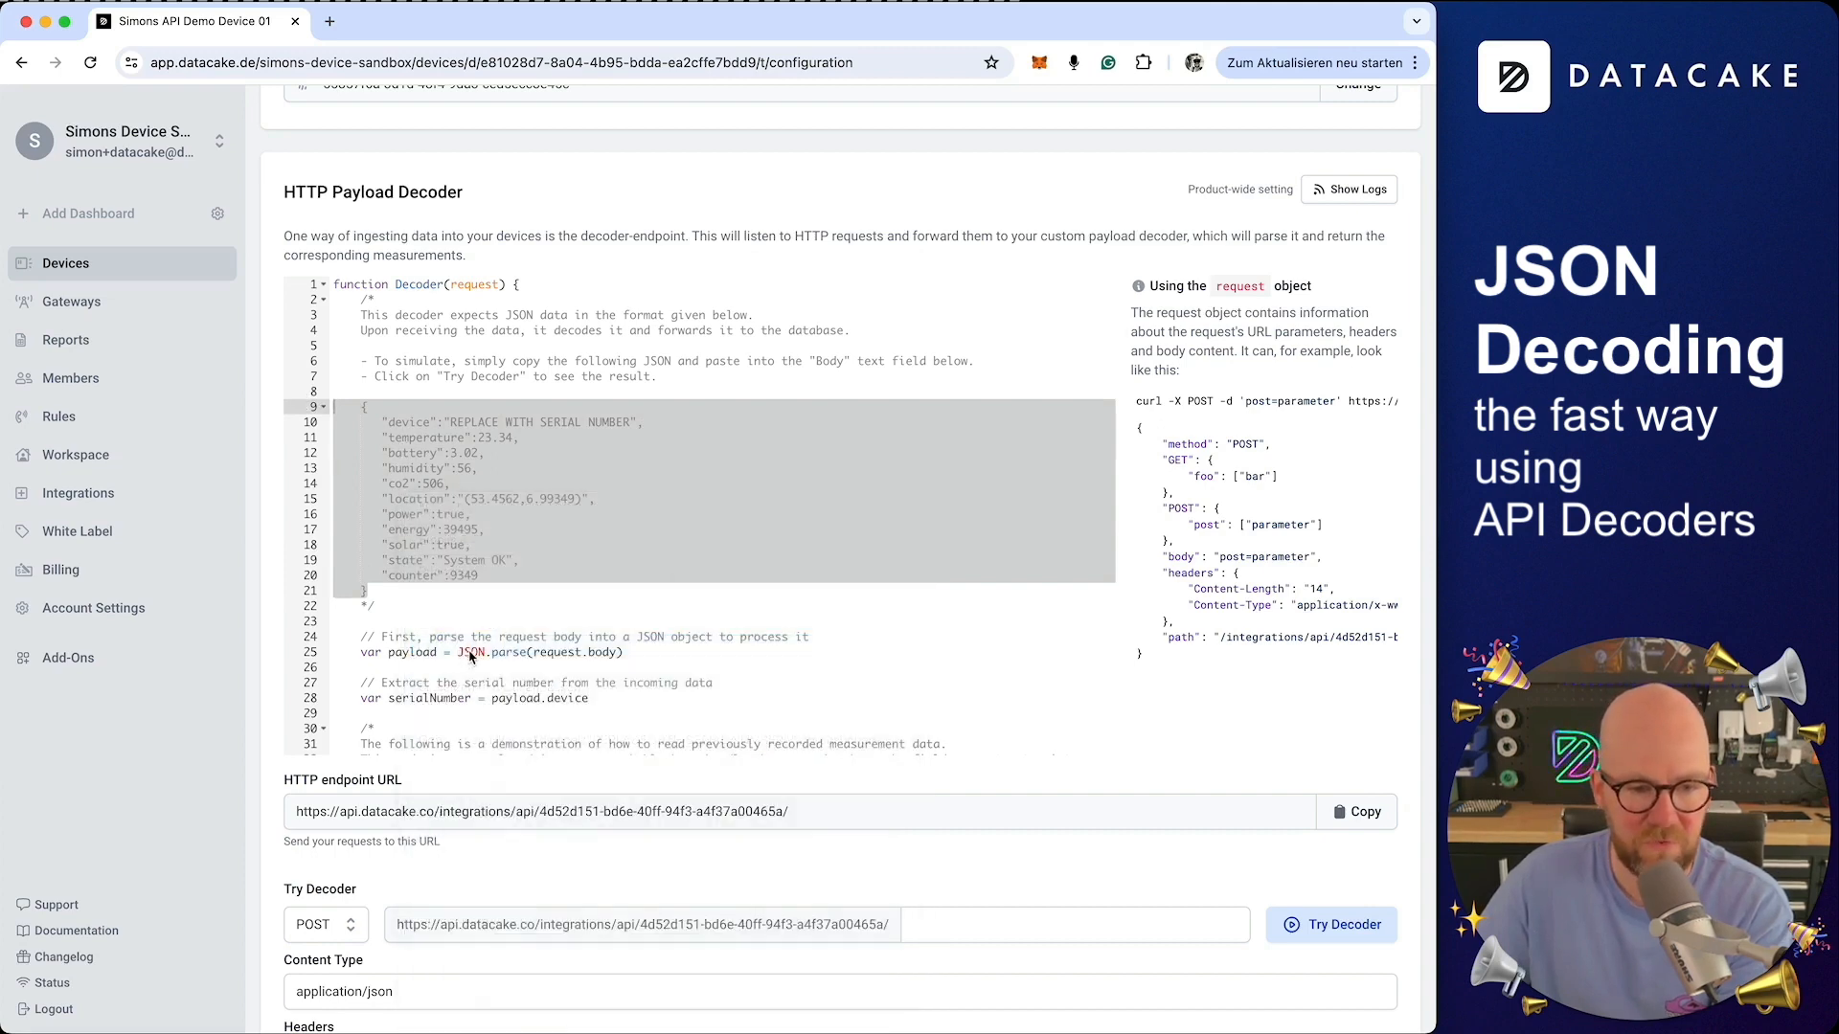
Copy the HTTP endpoint URL and open a new browser tab
click(1341, 822)
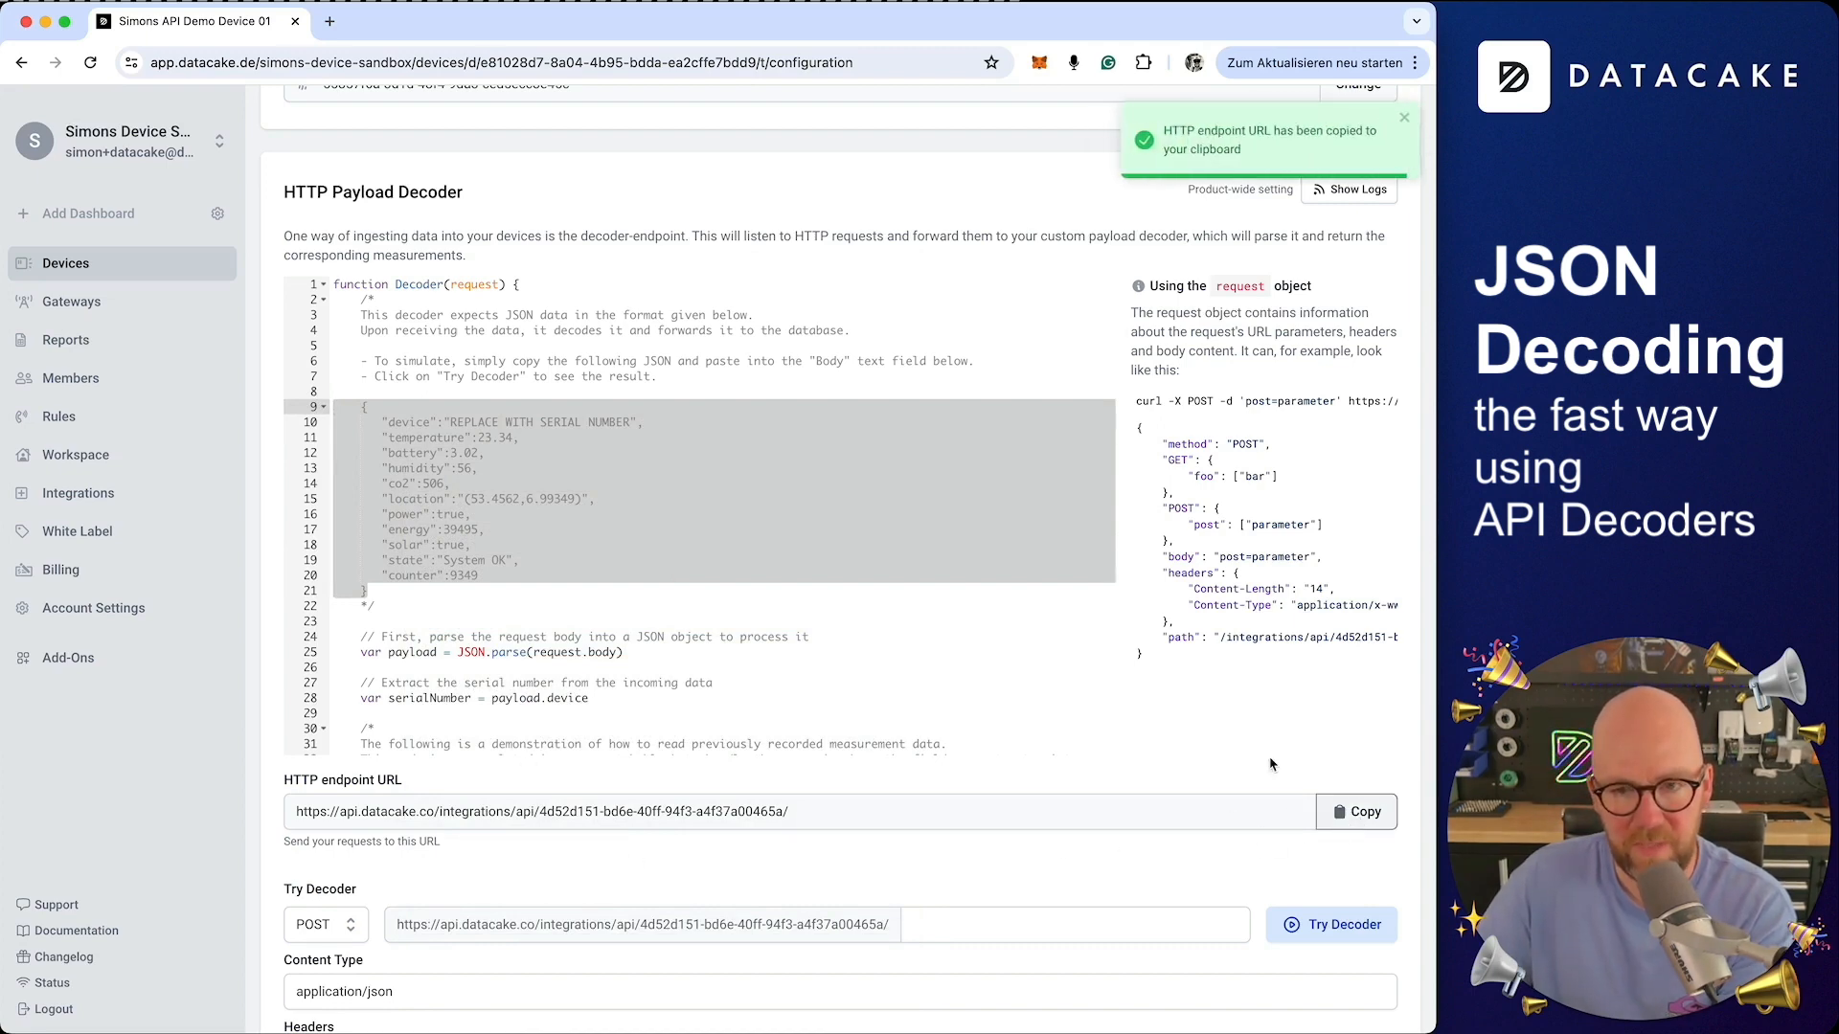
click(331, 21)
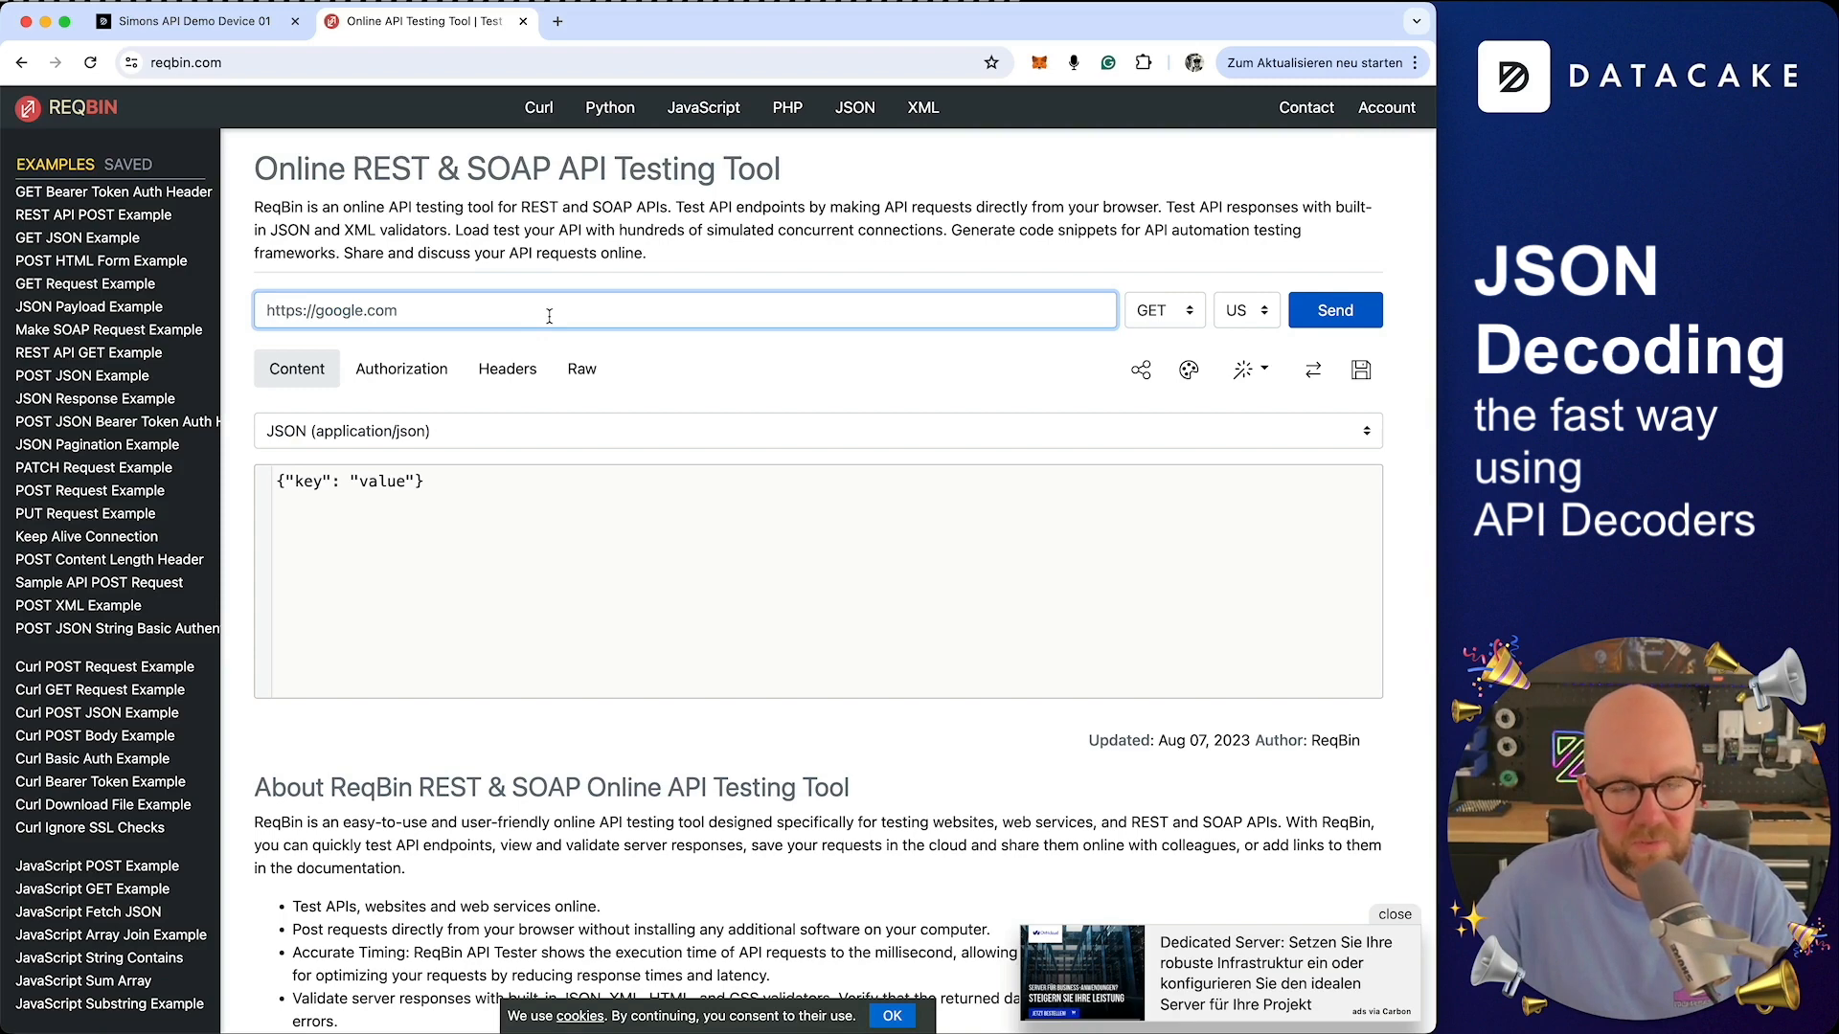
Paste the endpoint URL into the request address field and copy the sample JSON again from the decoder code
key(super+v)
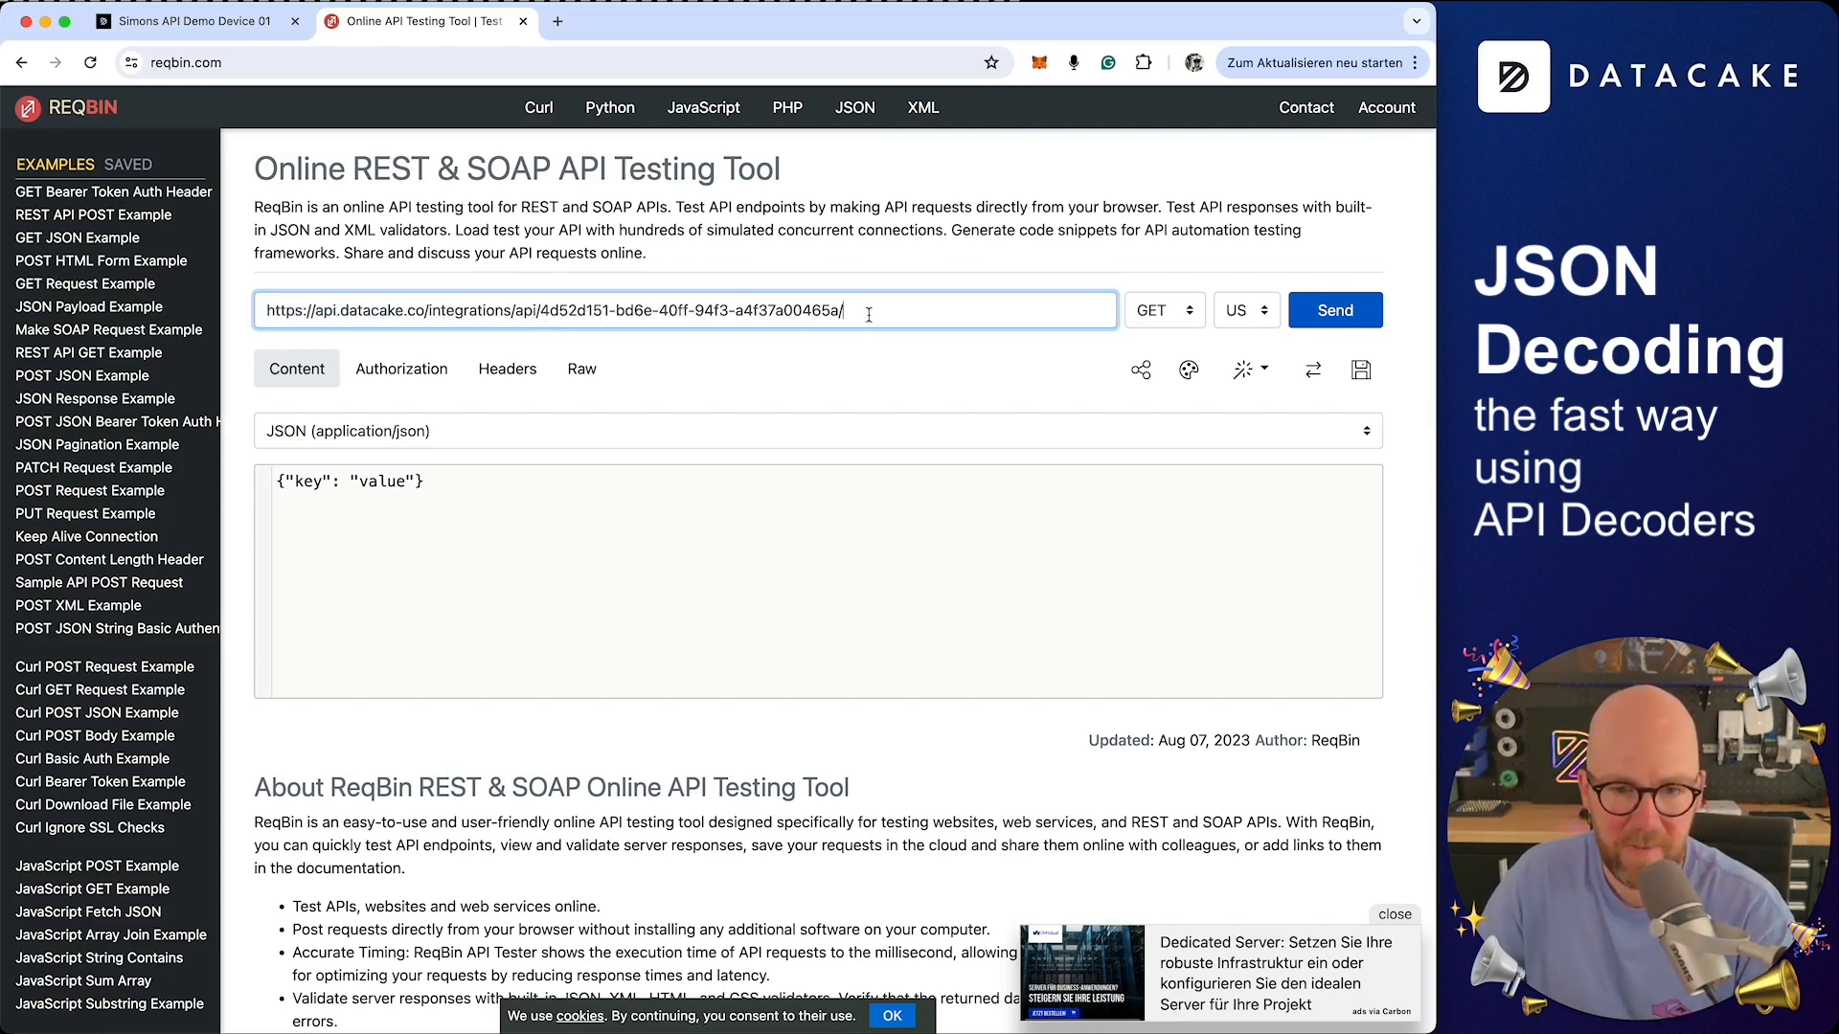
click(209, 31)
right_click(416, 478)
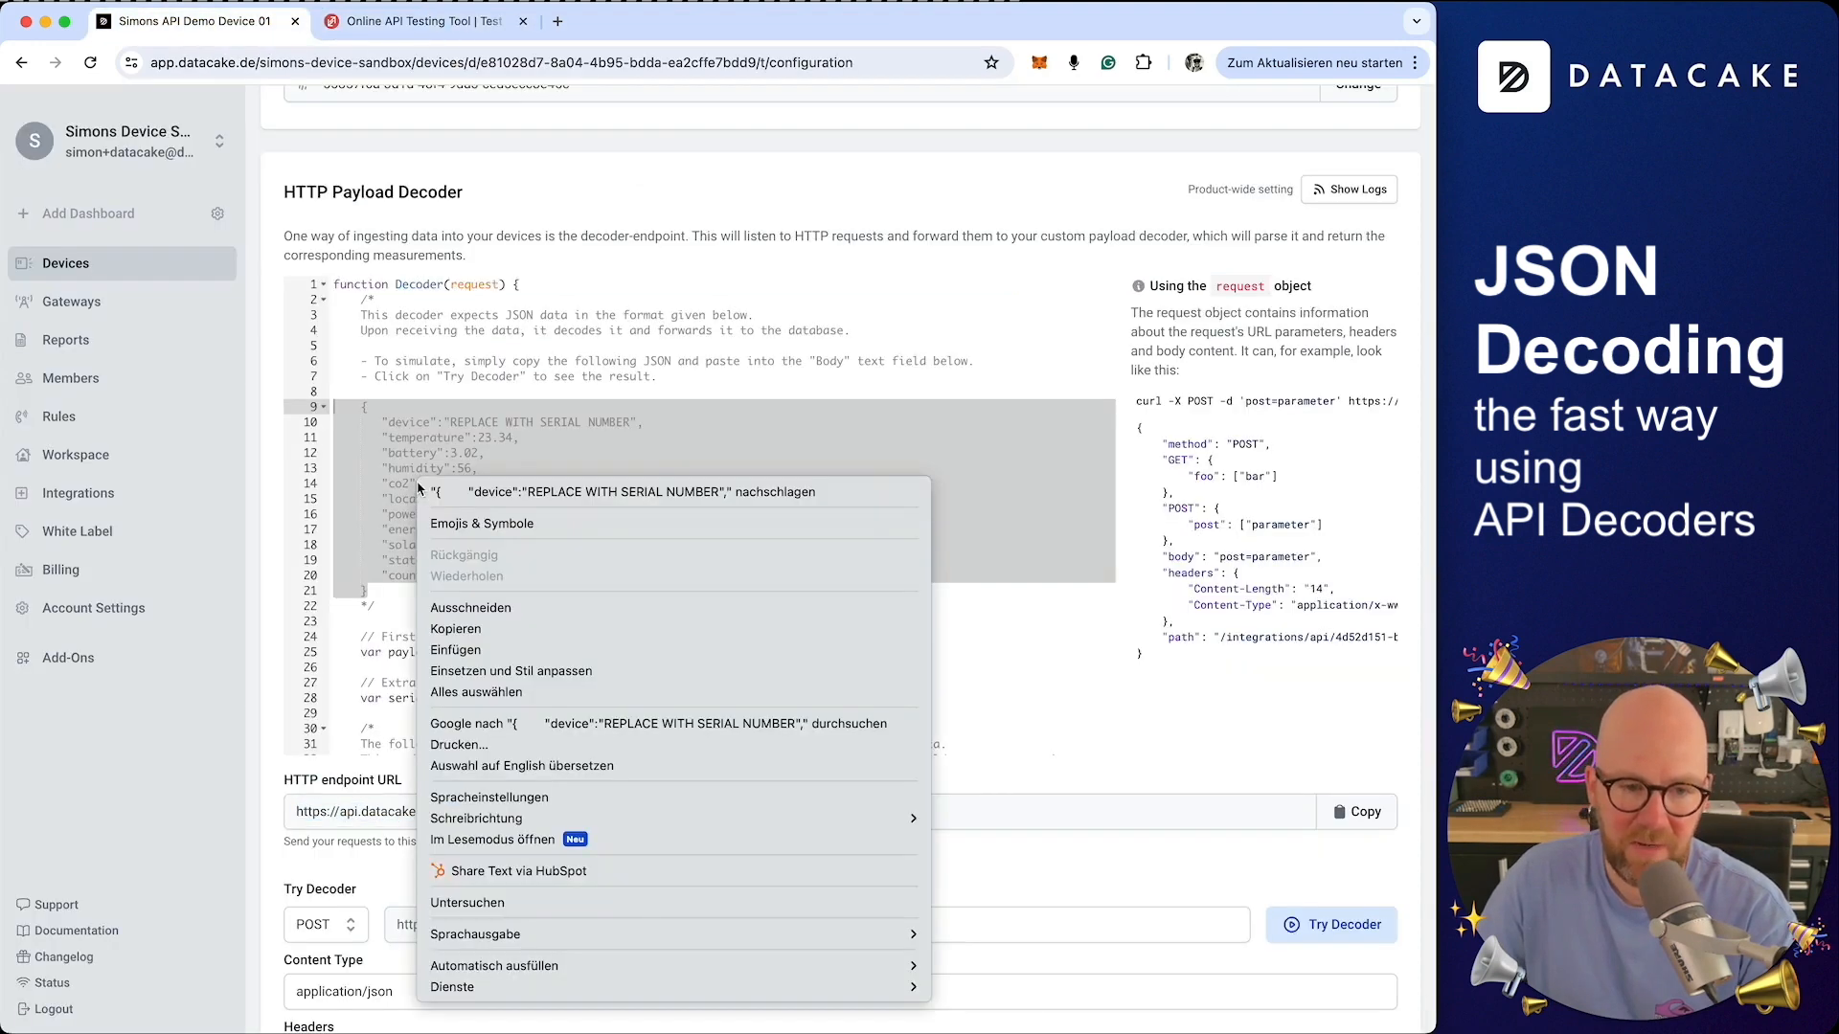
click(419, 439)
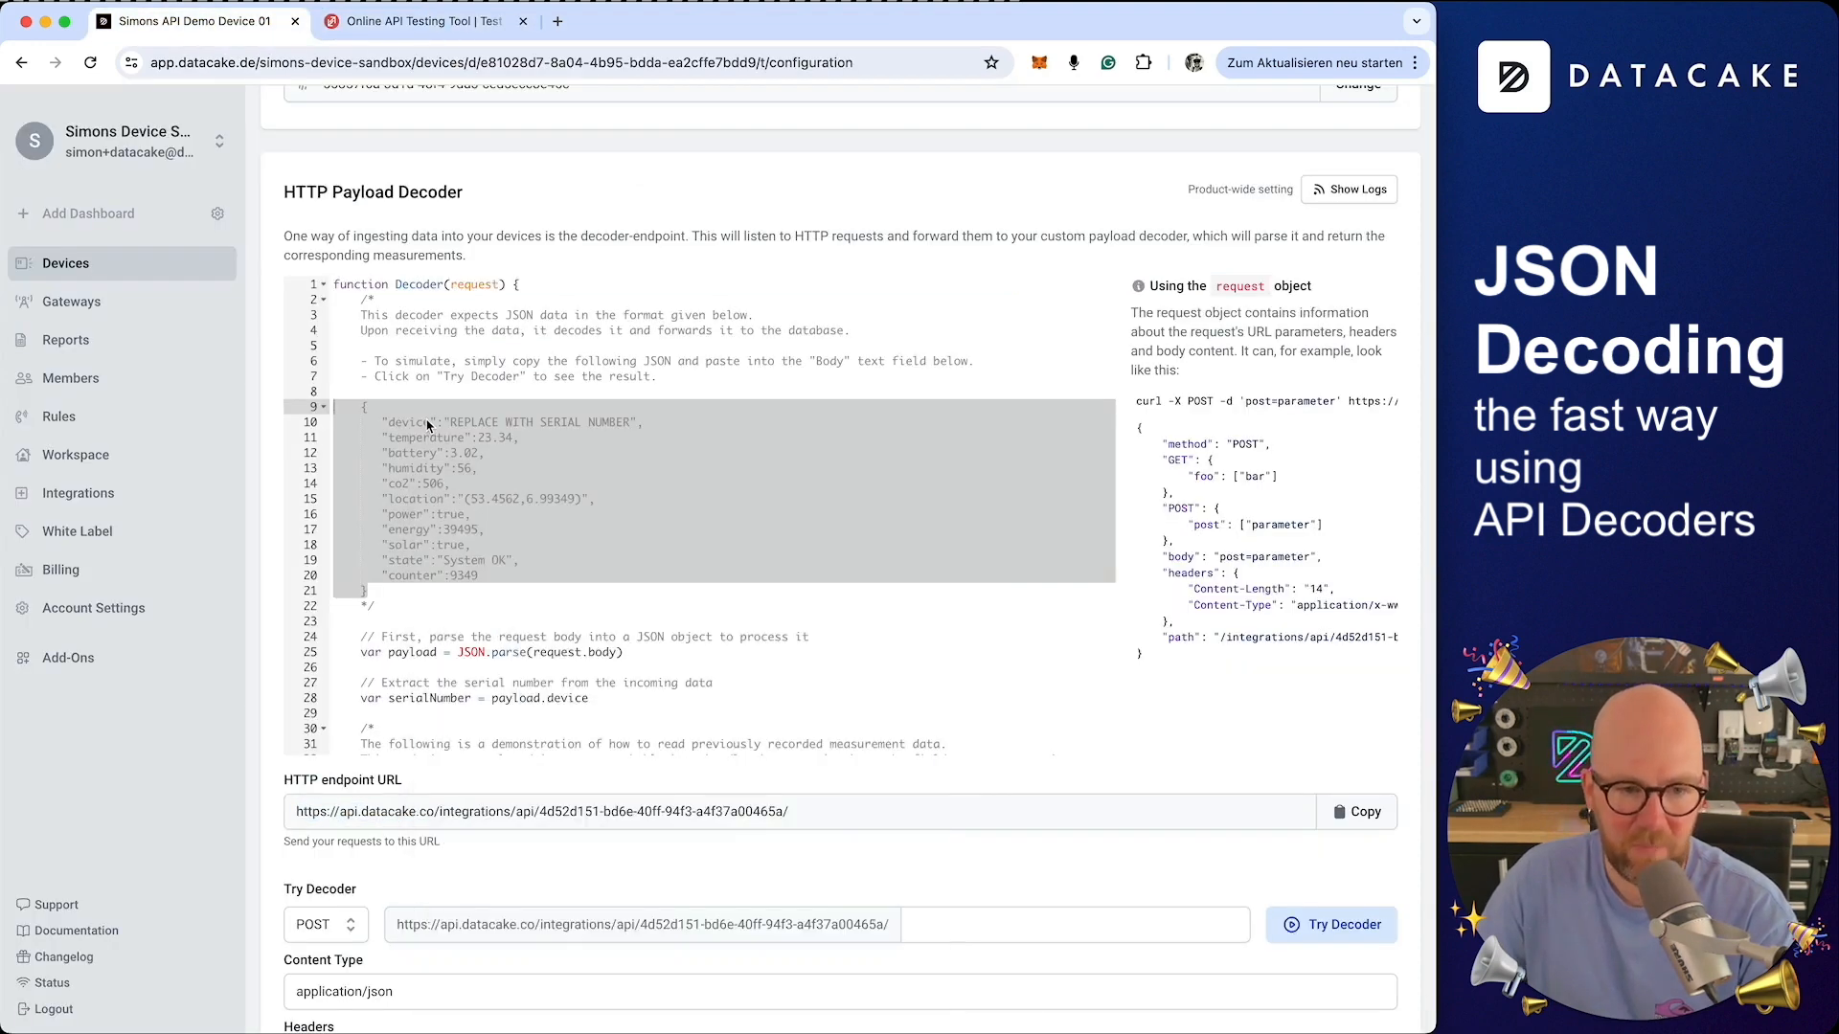
click(391, 24)
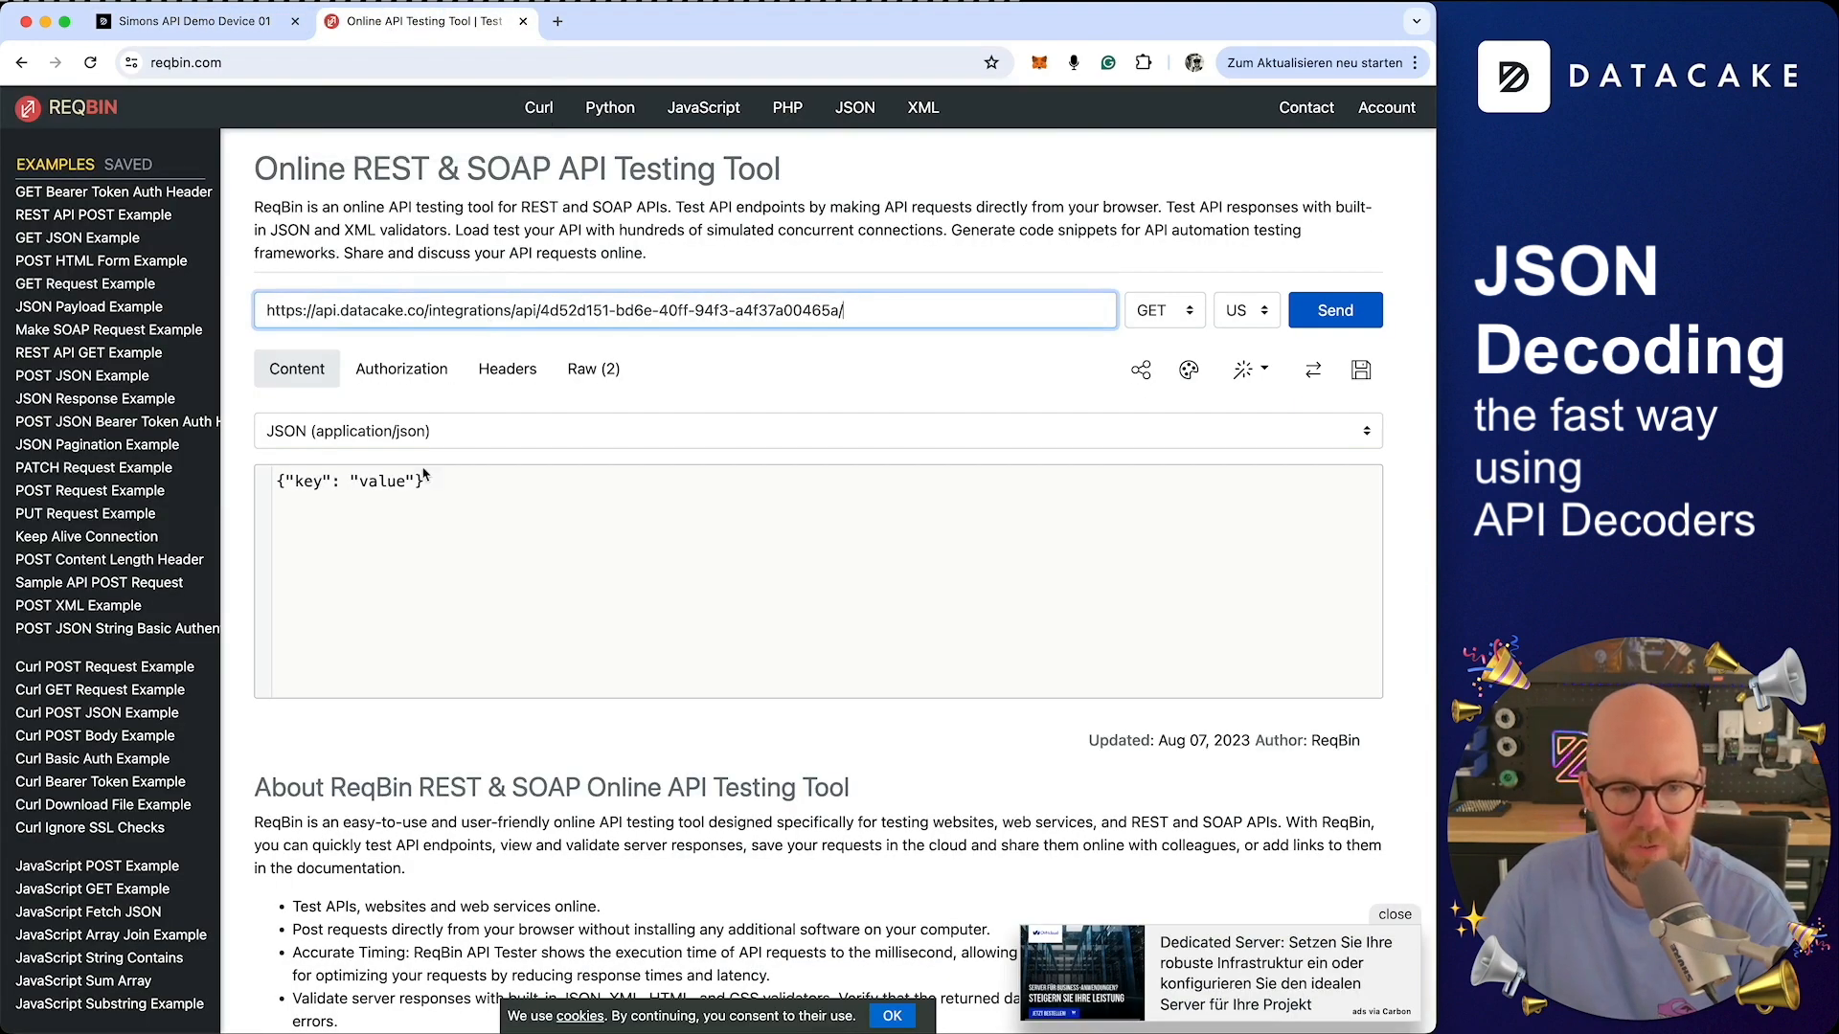
Set the request method to POST and replace the request body with the sample JSON payload
click(1154, 309)
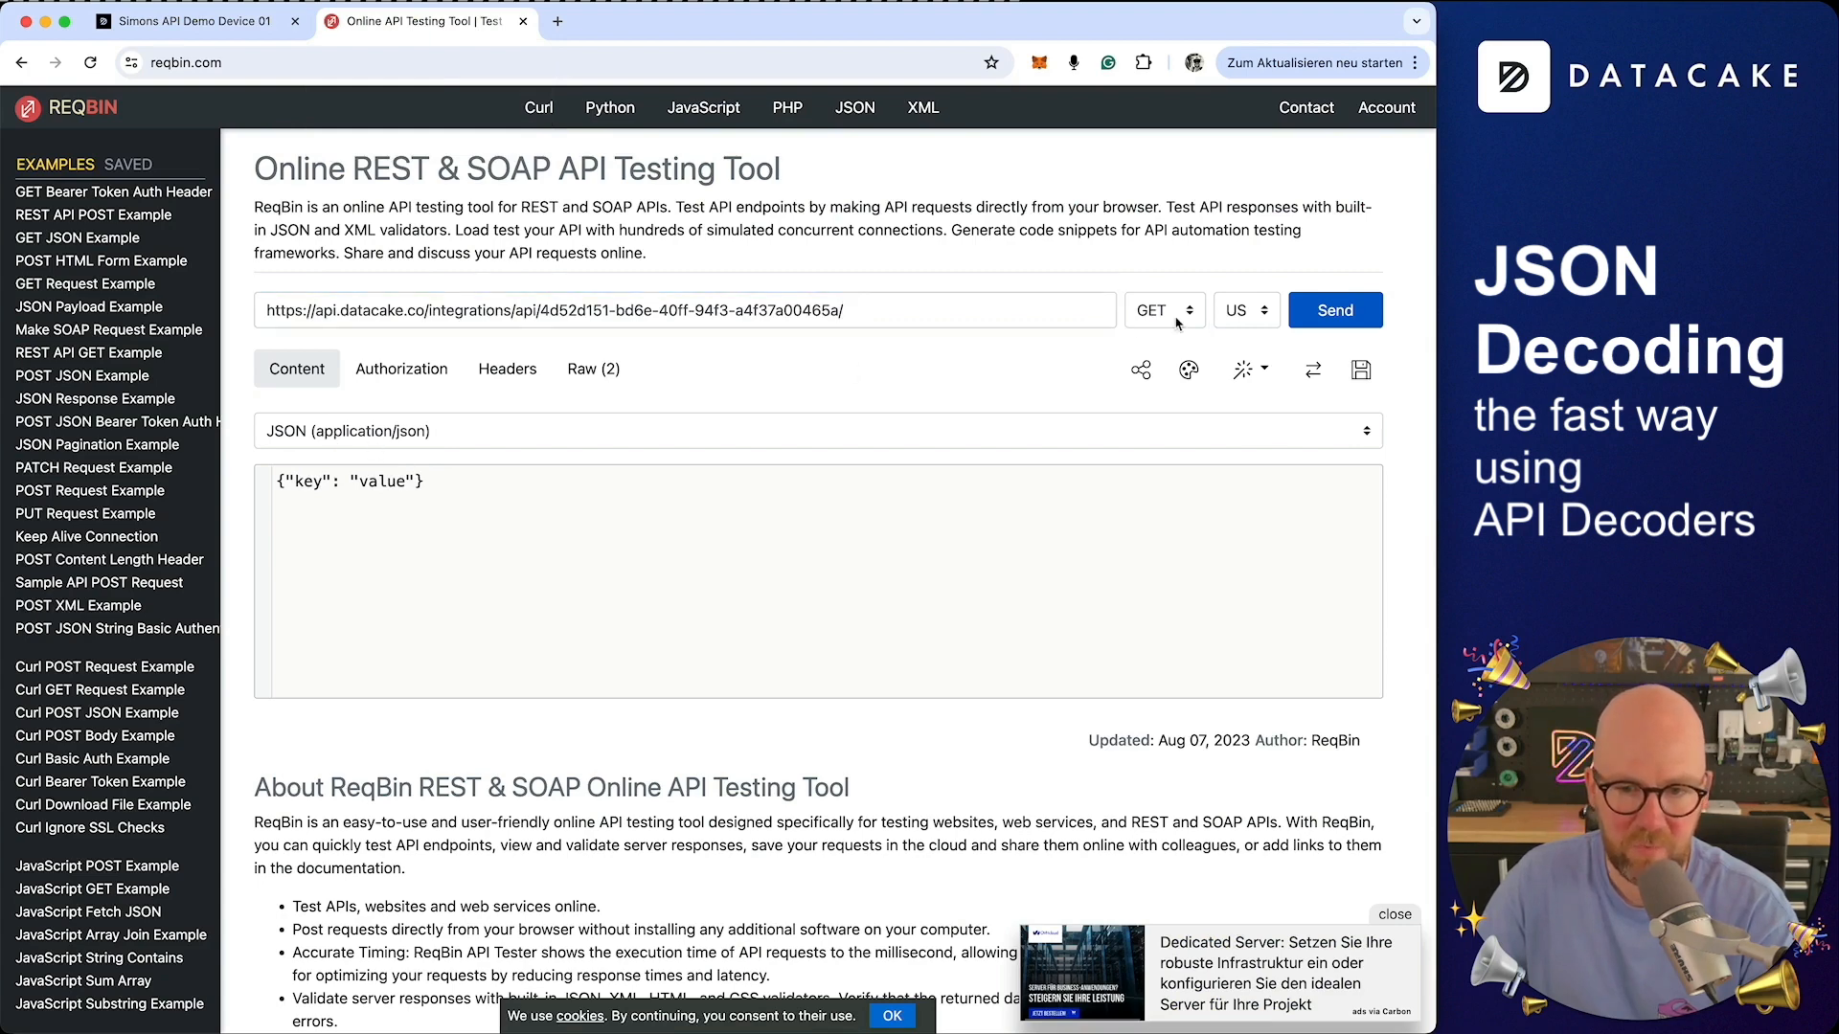
click(1154, 334)
click(613, 587)
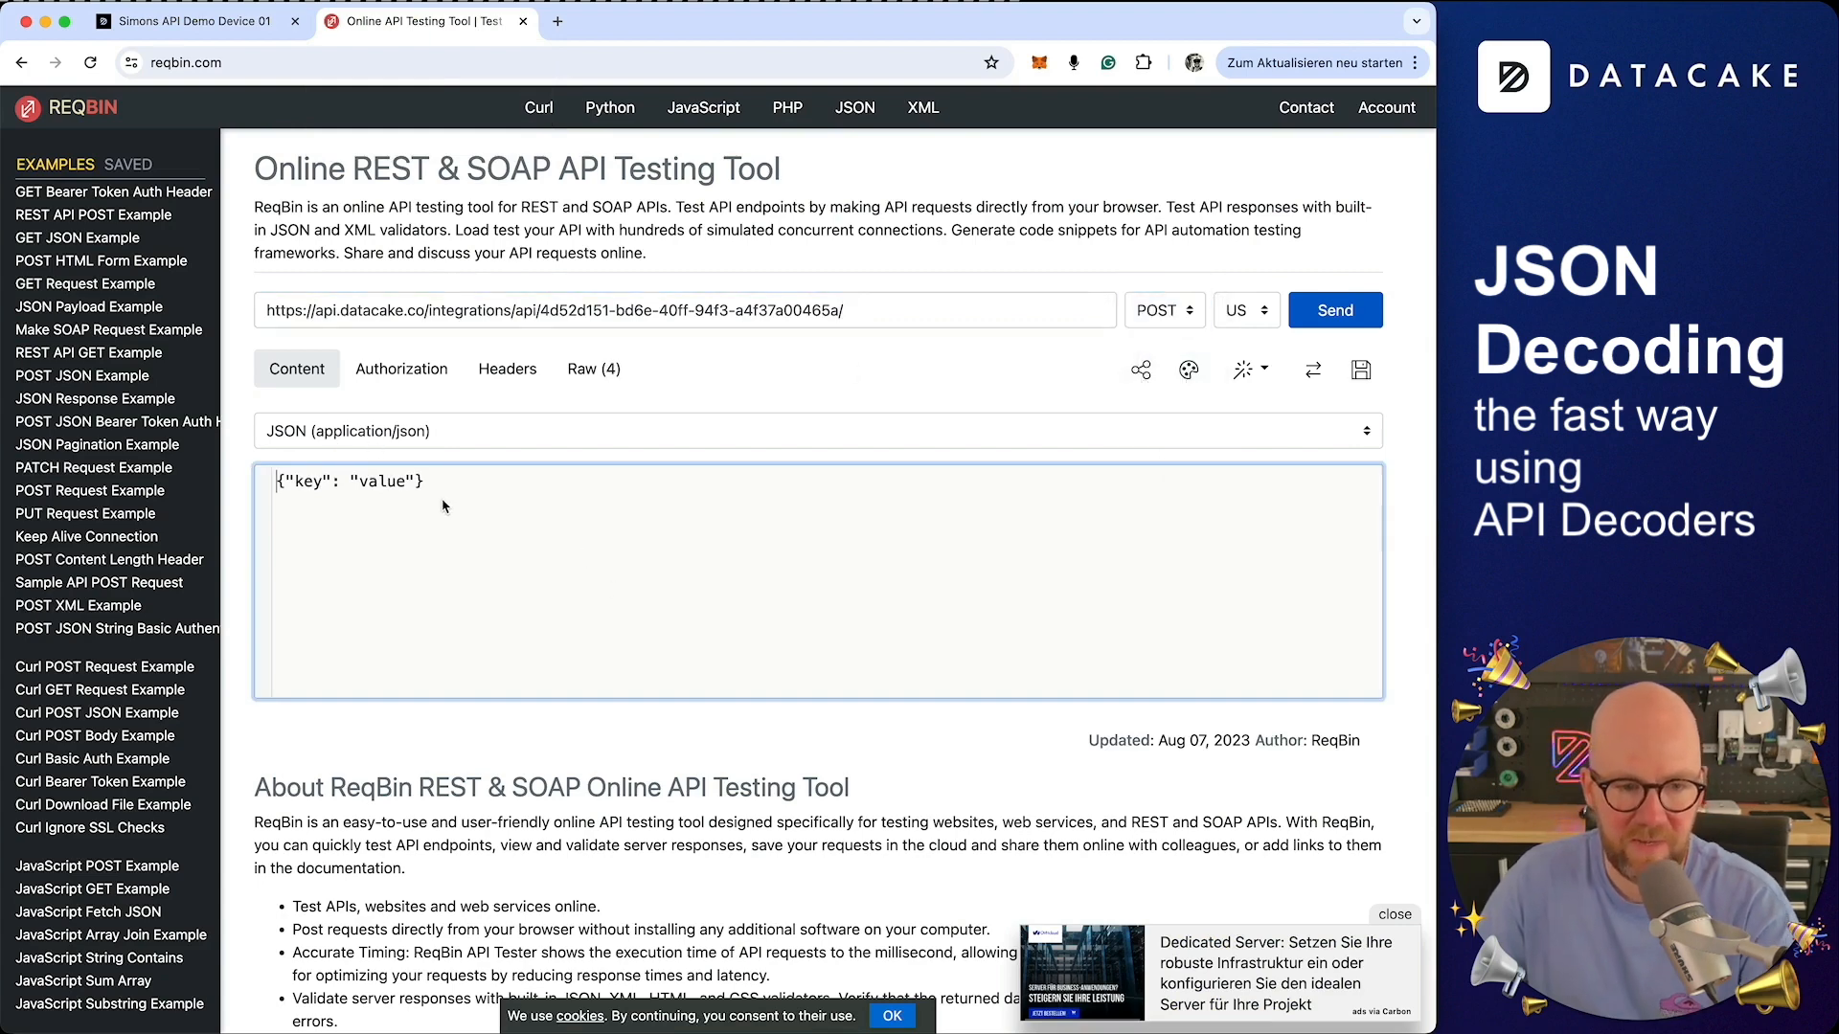
key(ctrl+a)
key(ctrl+v)
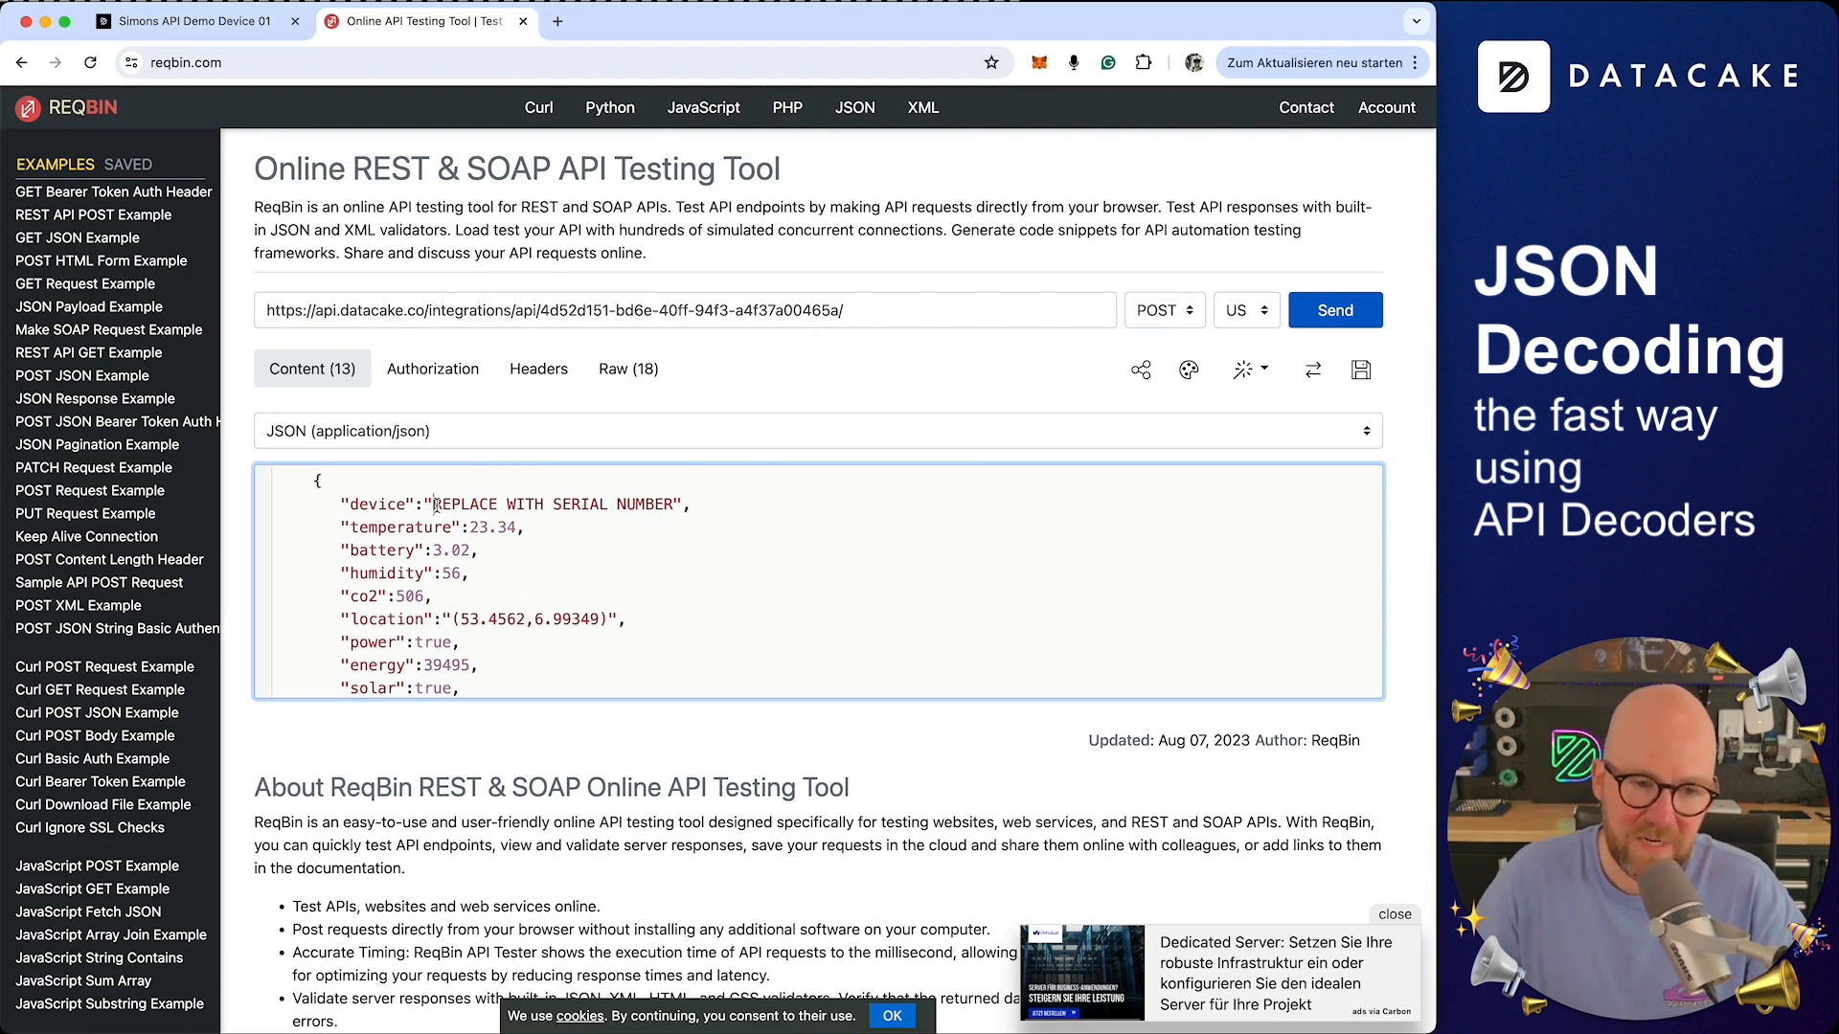
Change the device's serial number in the API configuration to simonsdevice01 and save it
drag(434, 505, 674, 505)
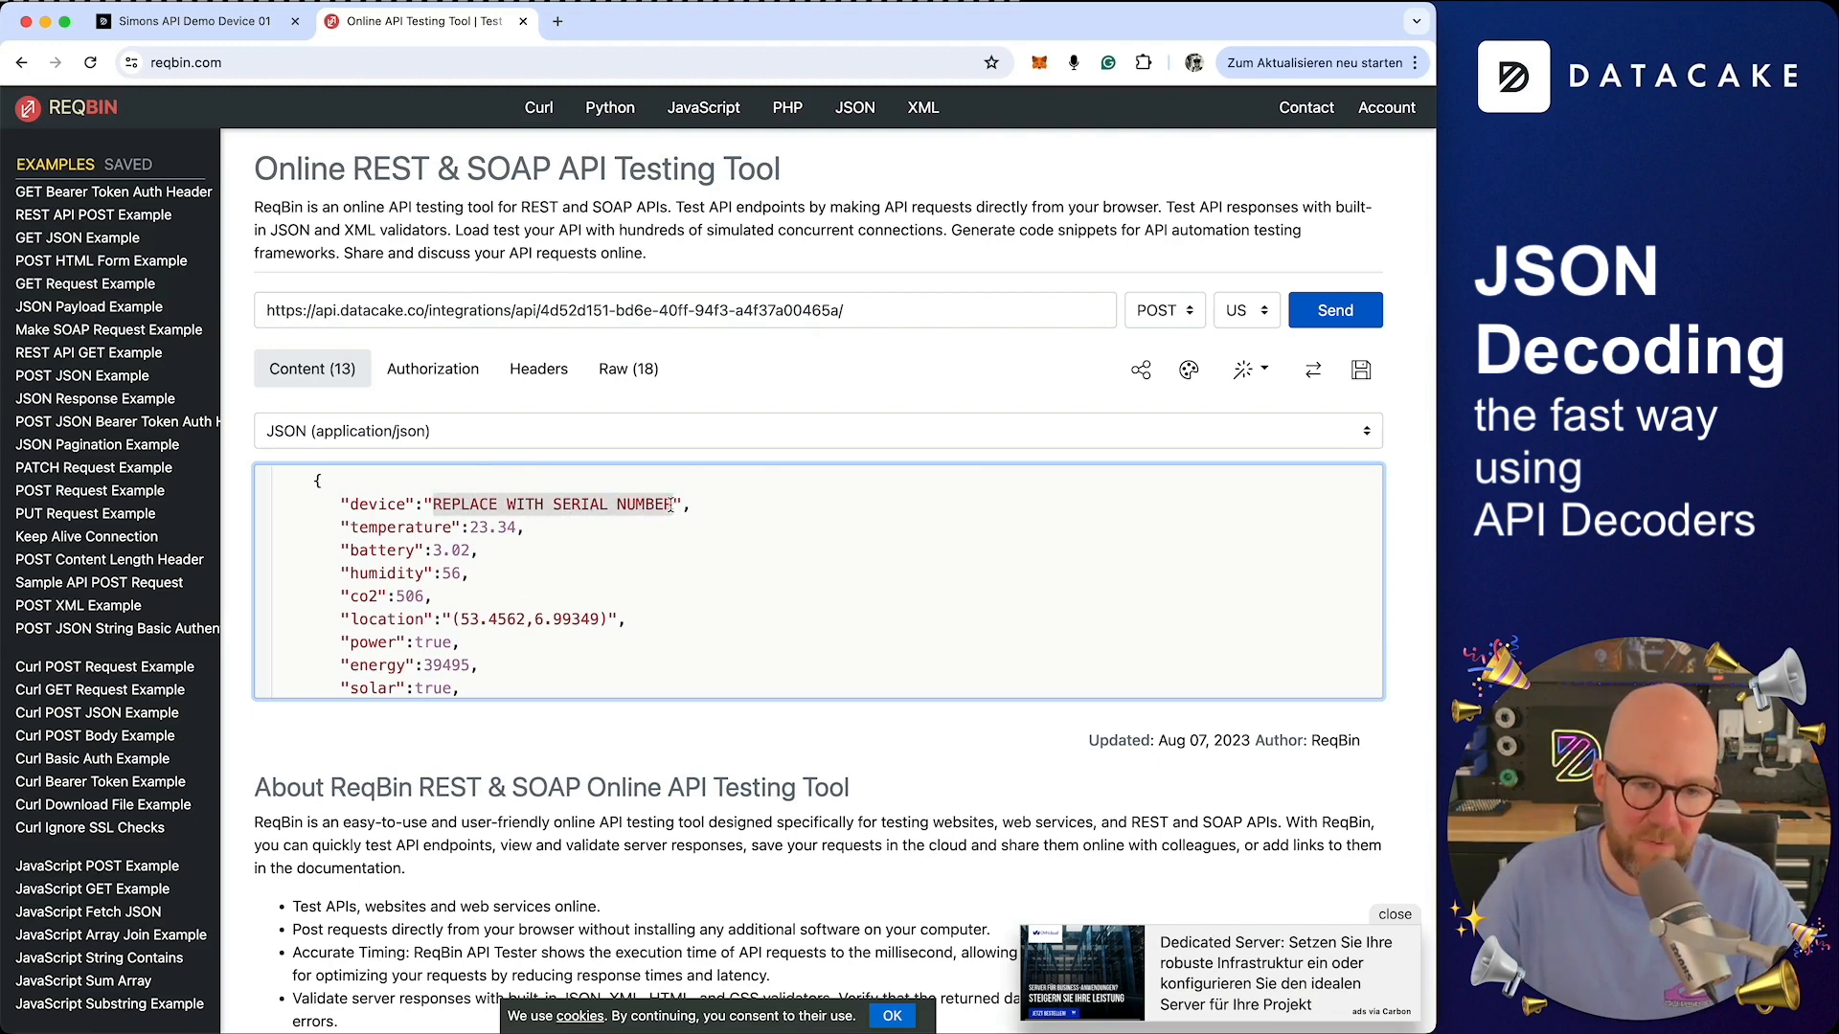
click(226, 34)
scroll(551, 207, up, 5)
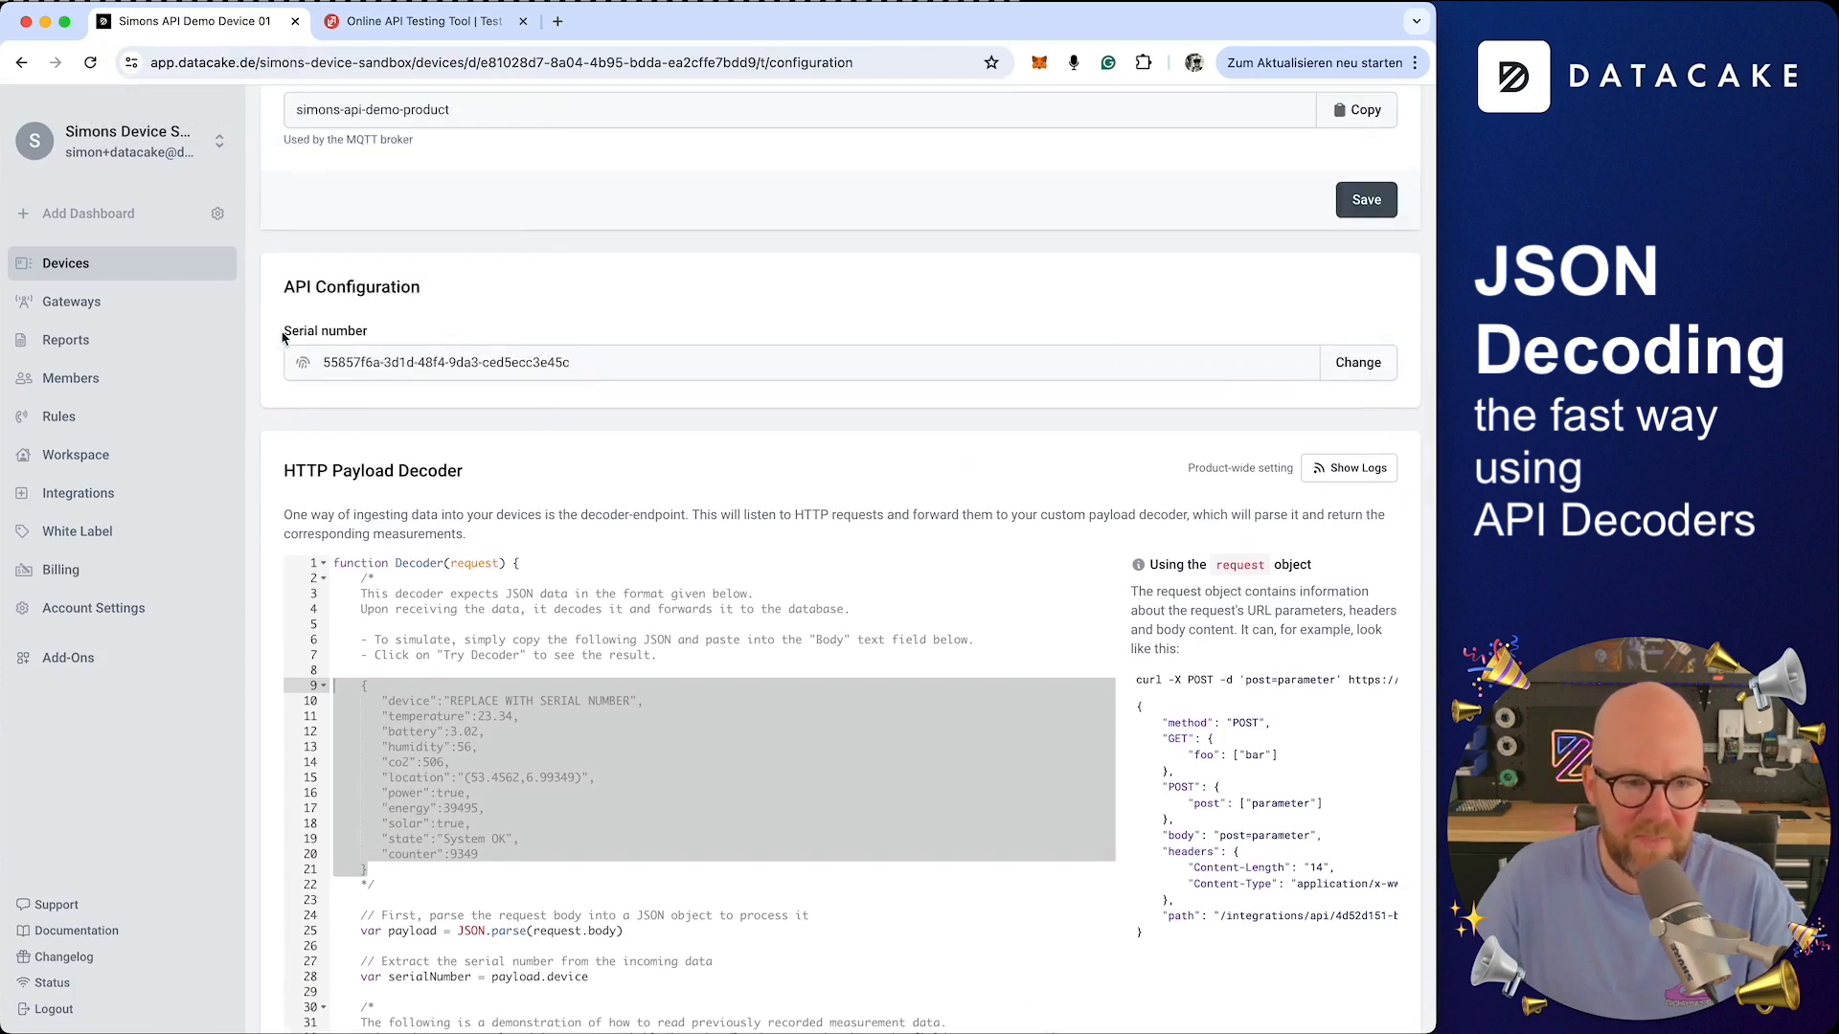
drag(284, 330, 386, 366)
triple_click(374, 369)
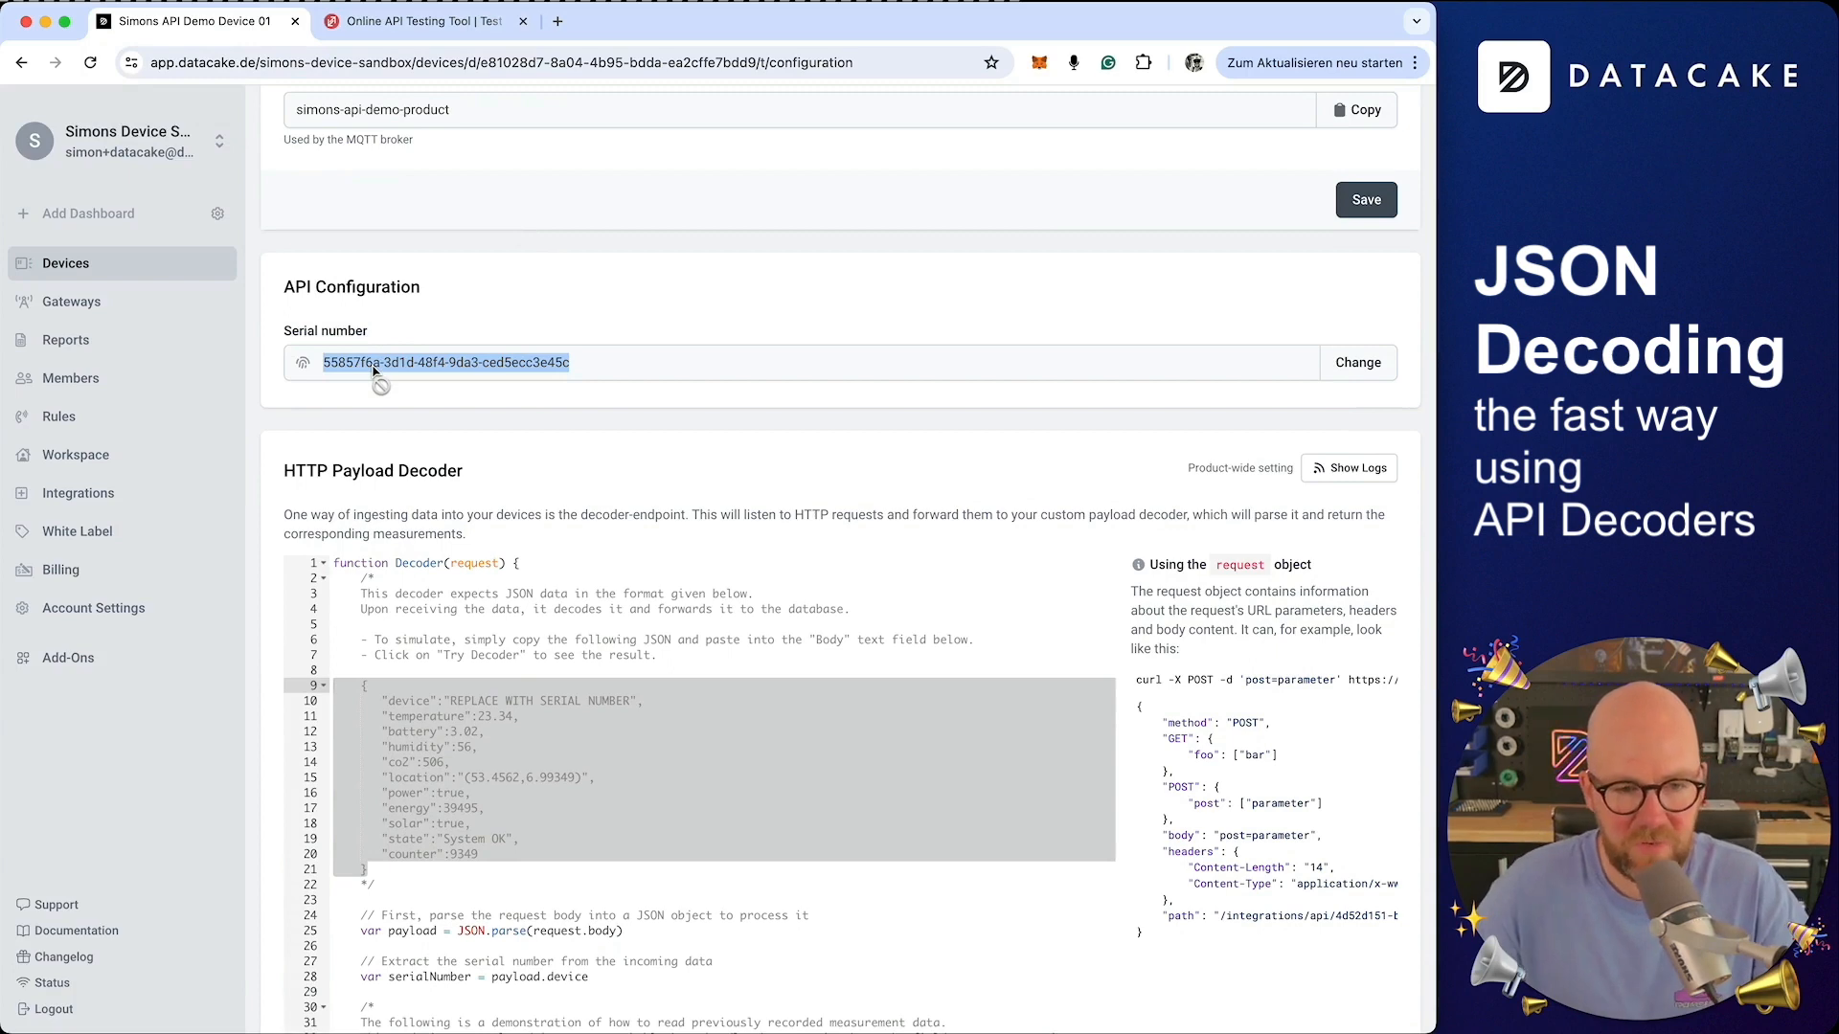
click(1333, 368)
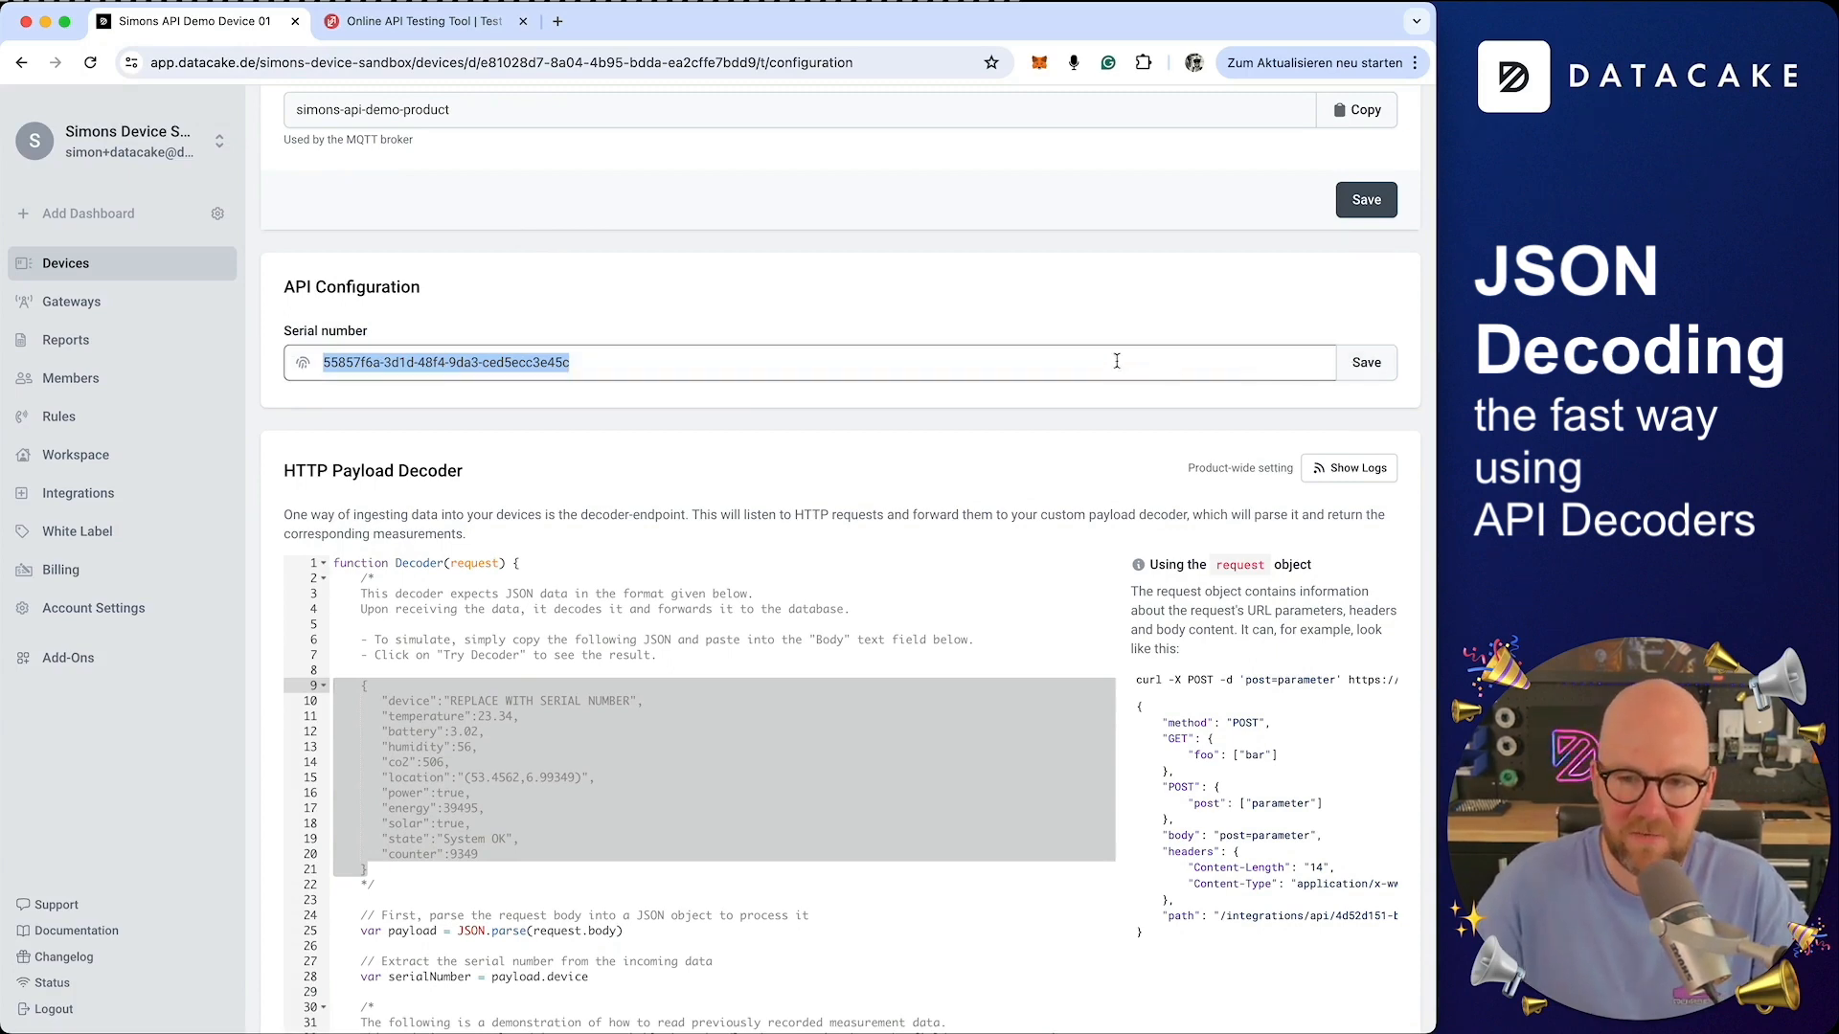
text(simonsdevice)
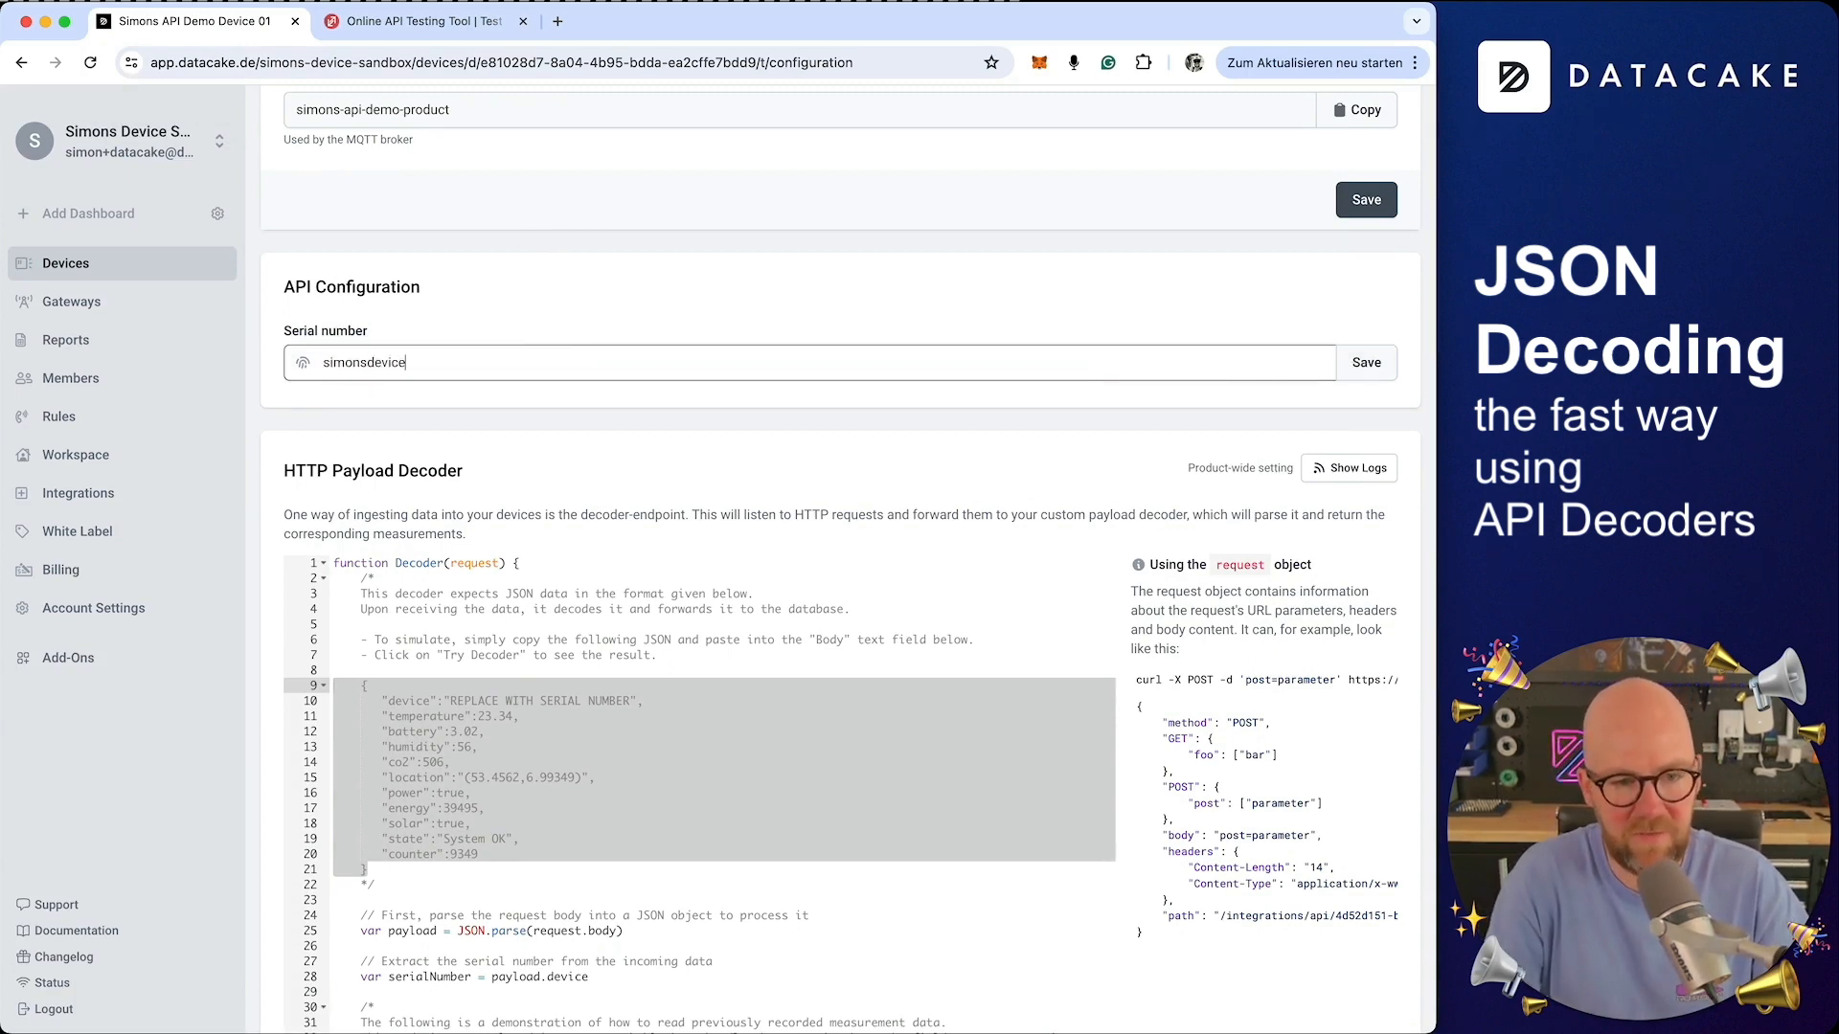
text(01)
click(1367, 364)
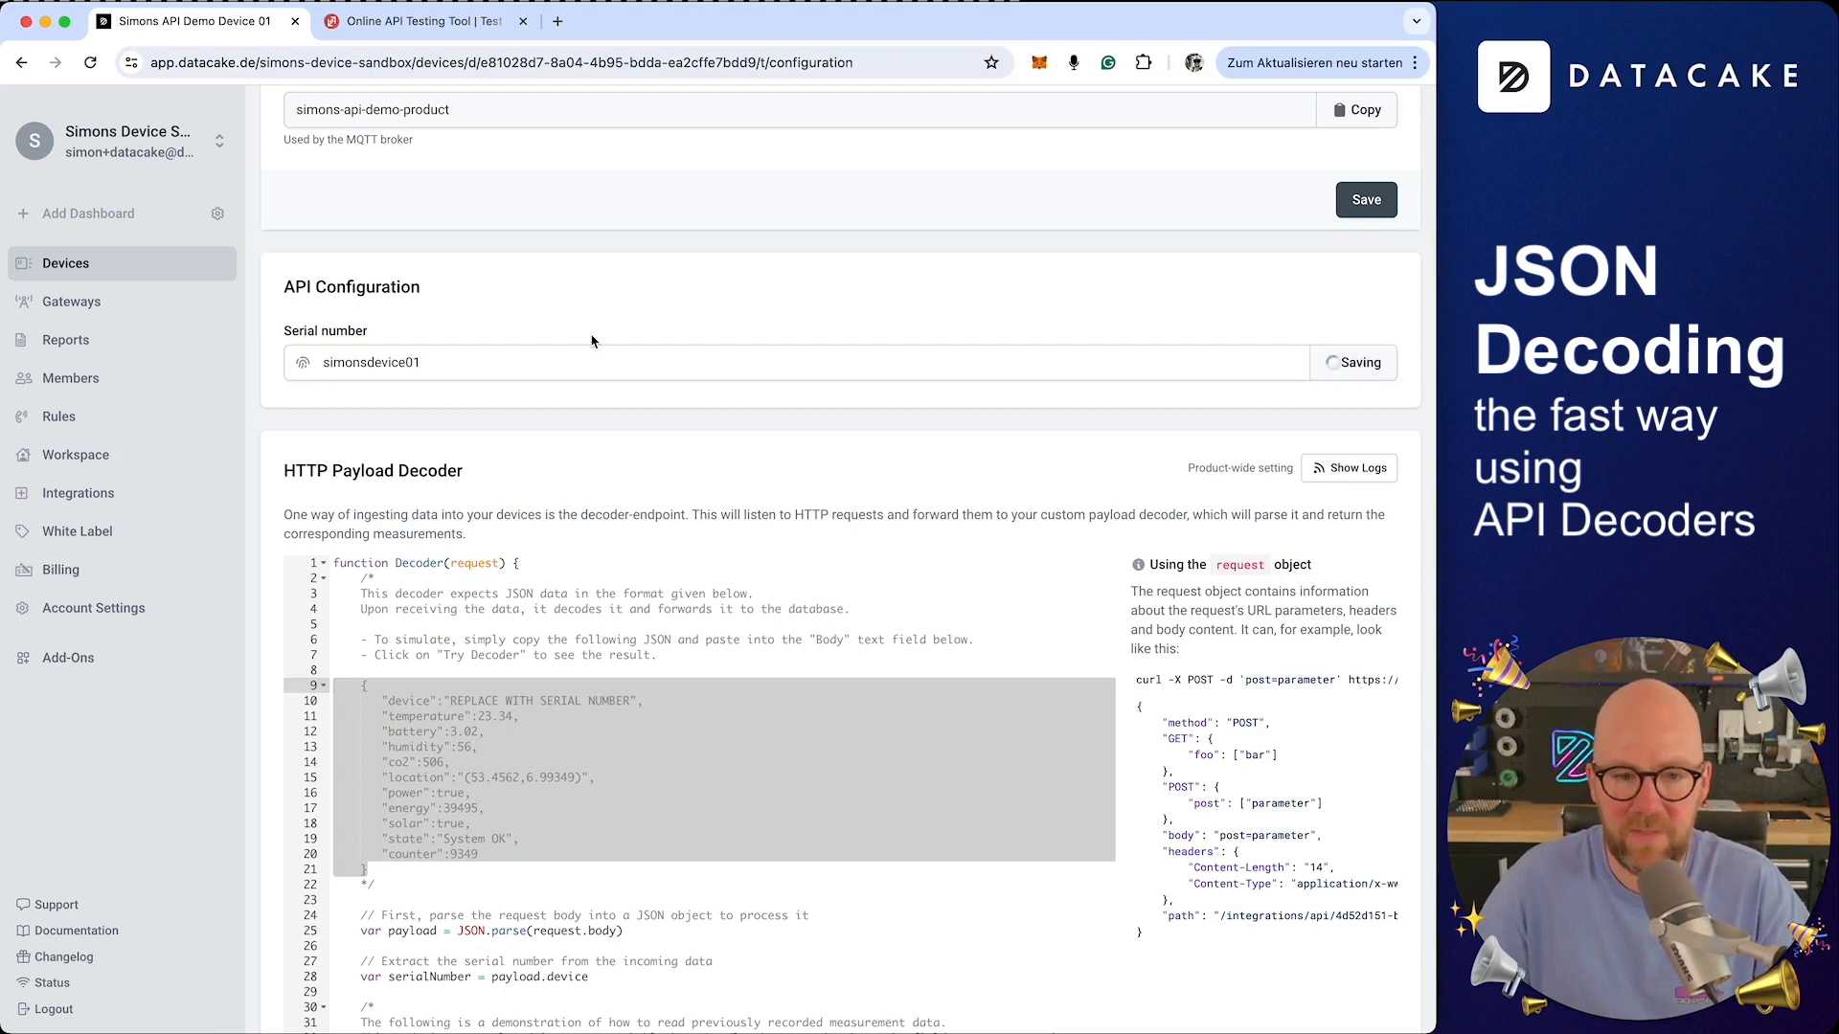
Copy the serial number and replace the REPLACE WITH SERIAL NUMBER placeholder in the request body with it
double_click(376, 364)
click(394, 19)
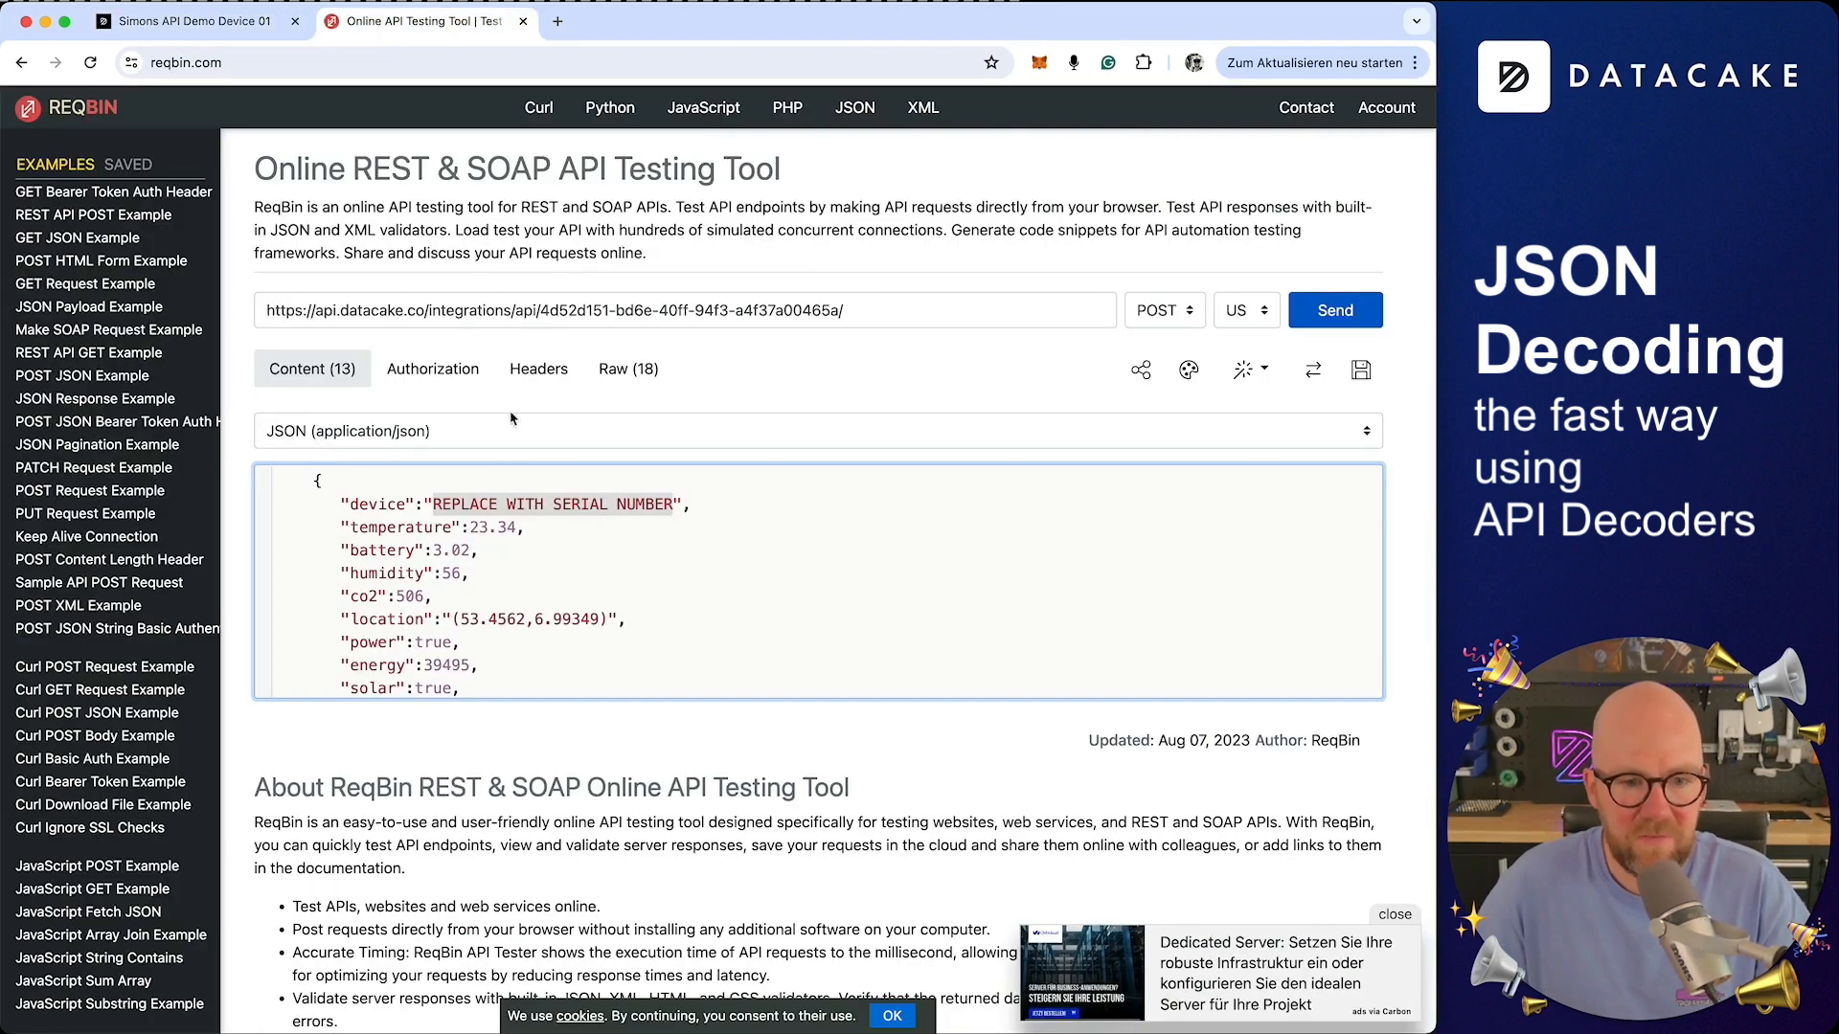
drag(433, 505, 681, 504)
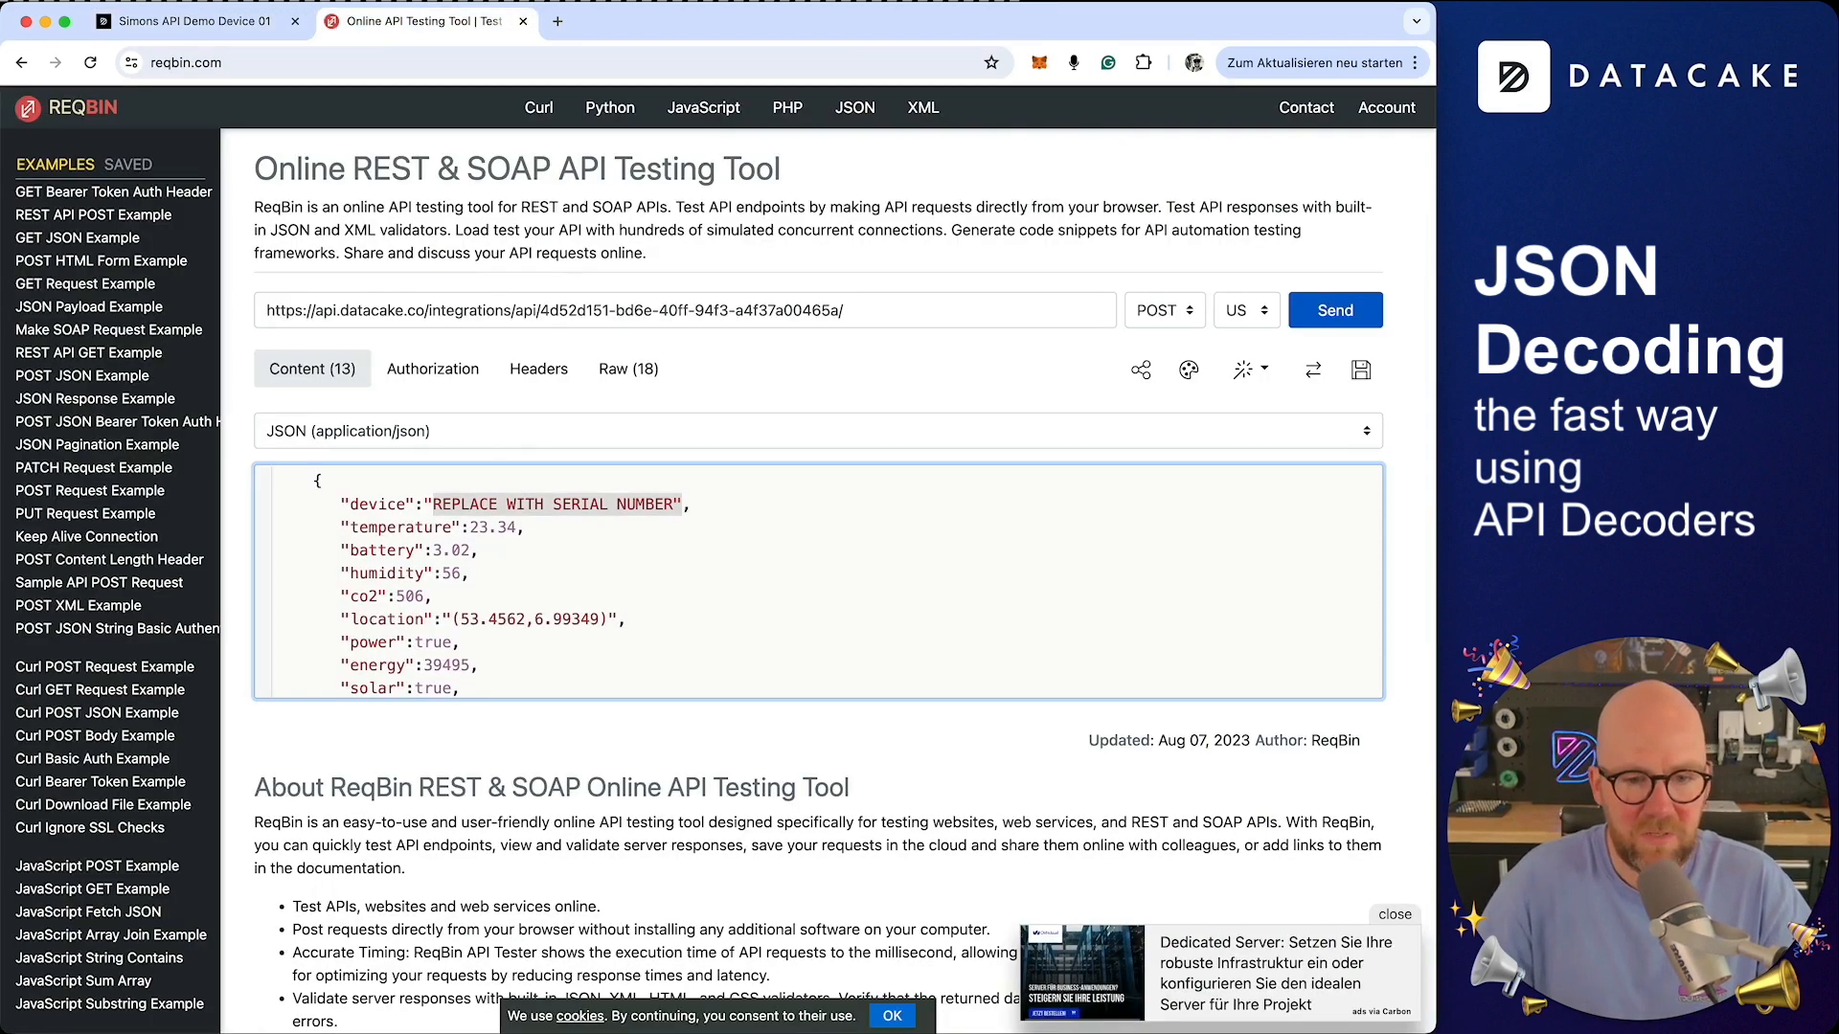
key(super+v)
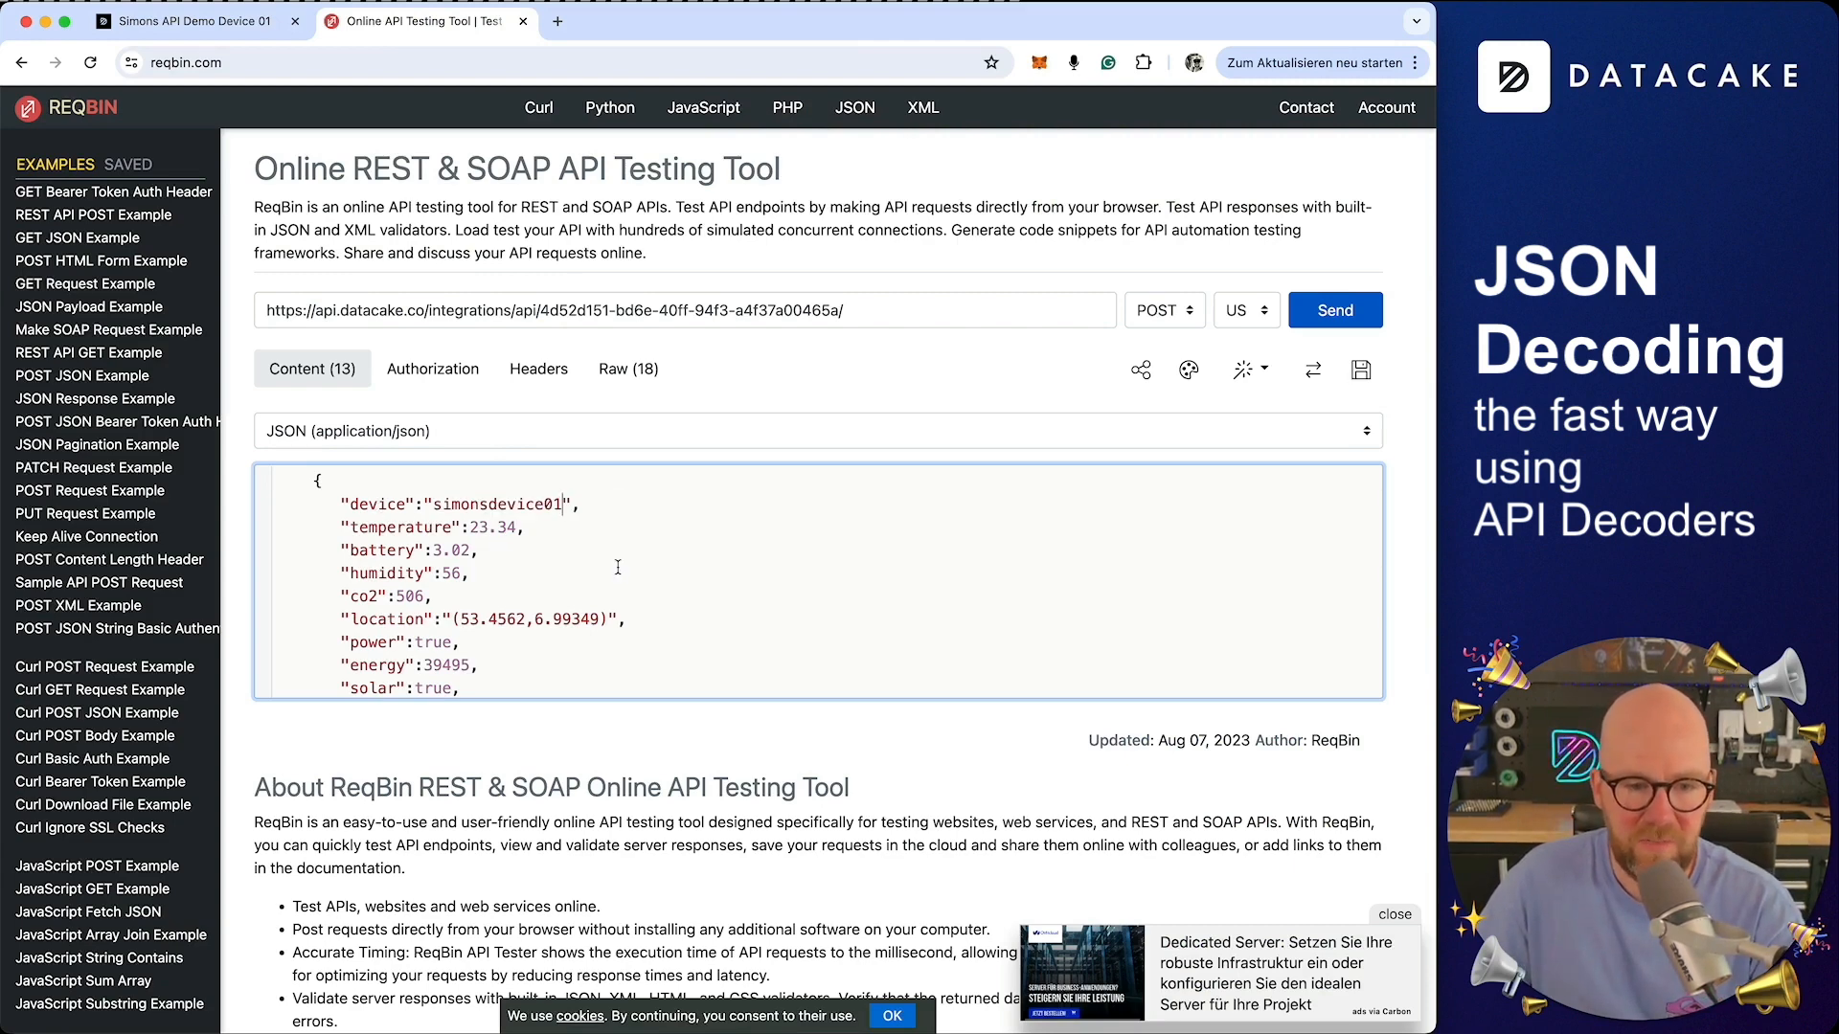
Send the POST request with the JSON body to the Datacake endpoint and check the response
scroll(466, 544, down, 3)
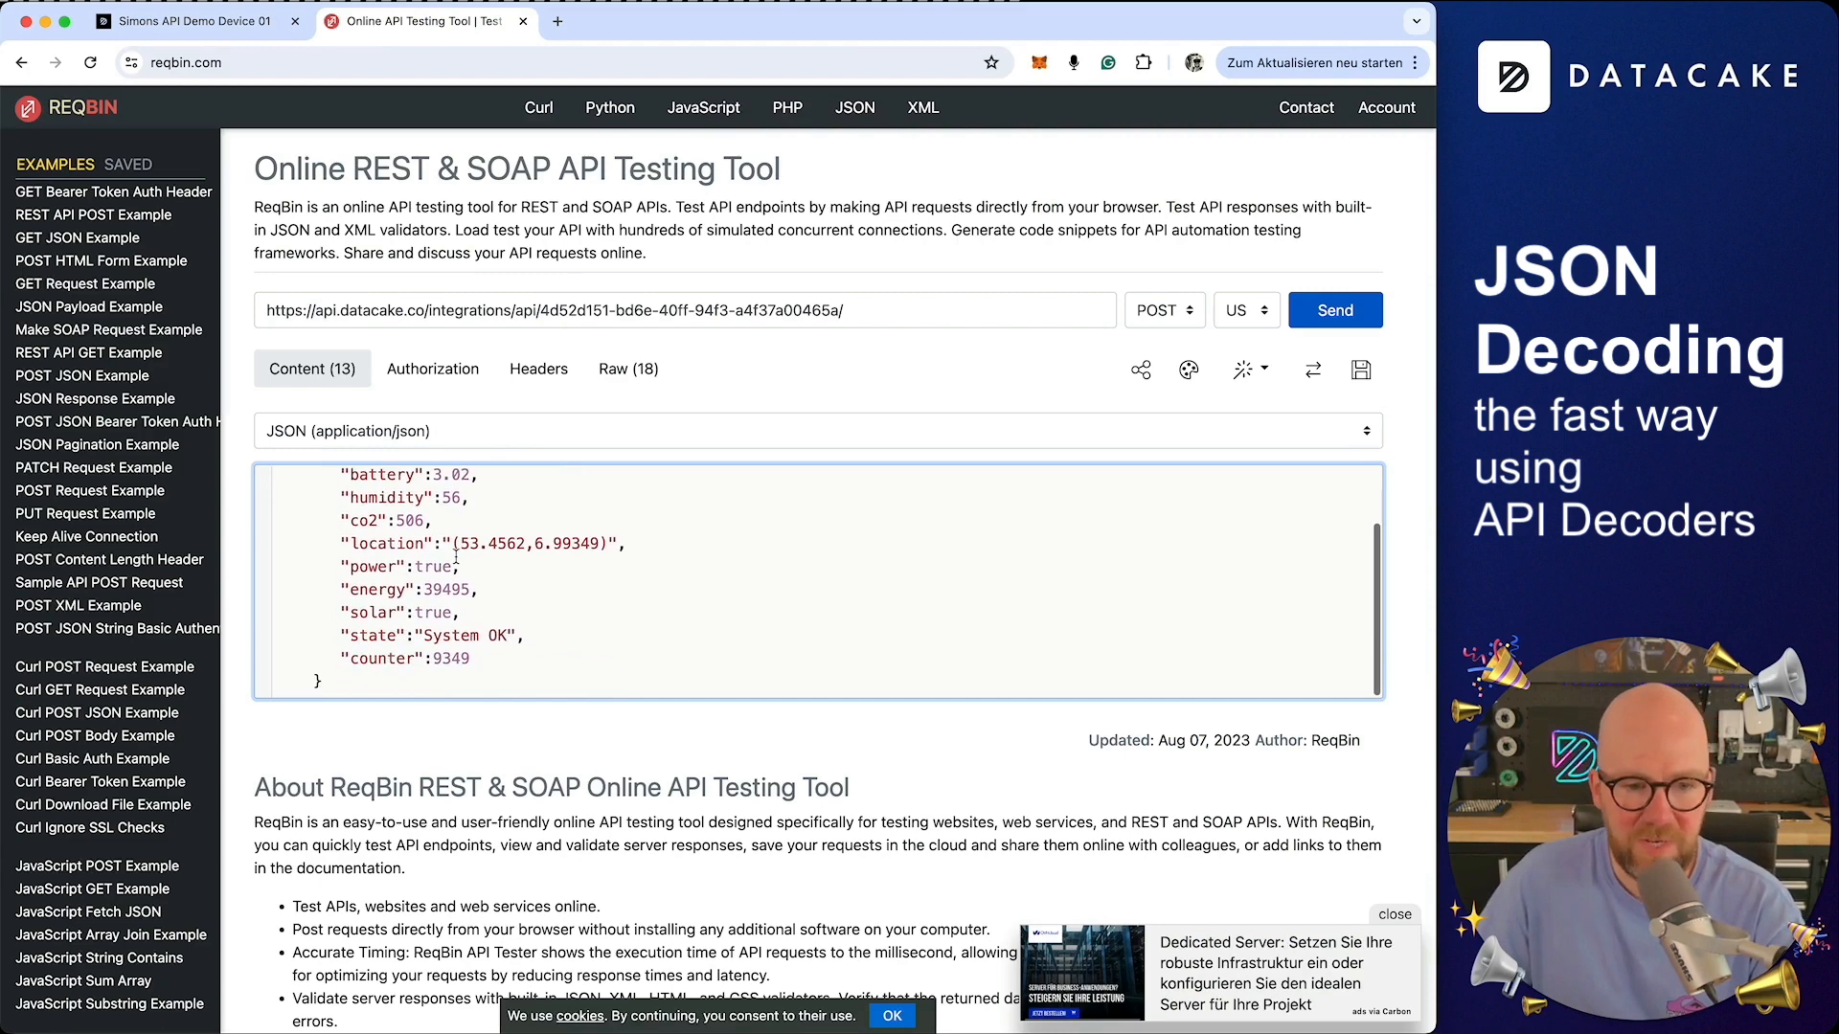
click(1336, 319)
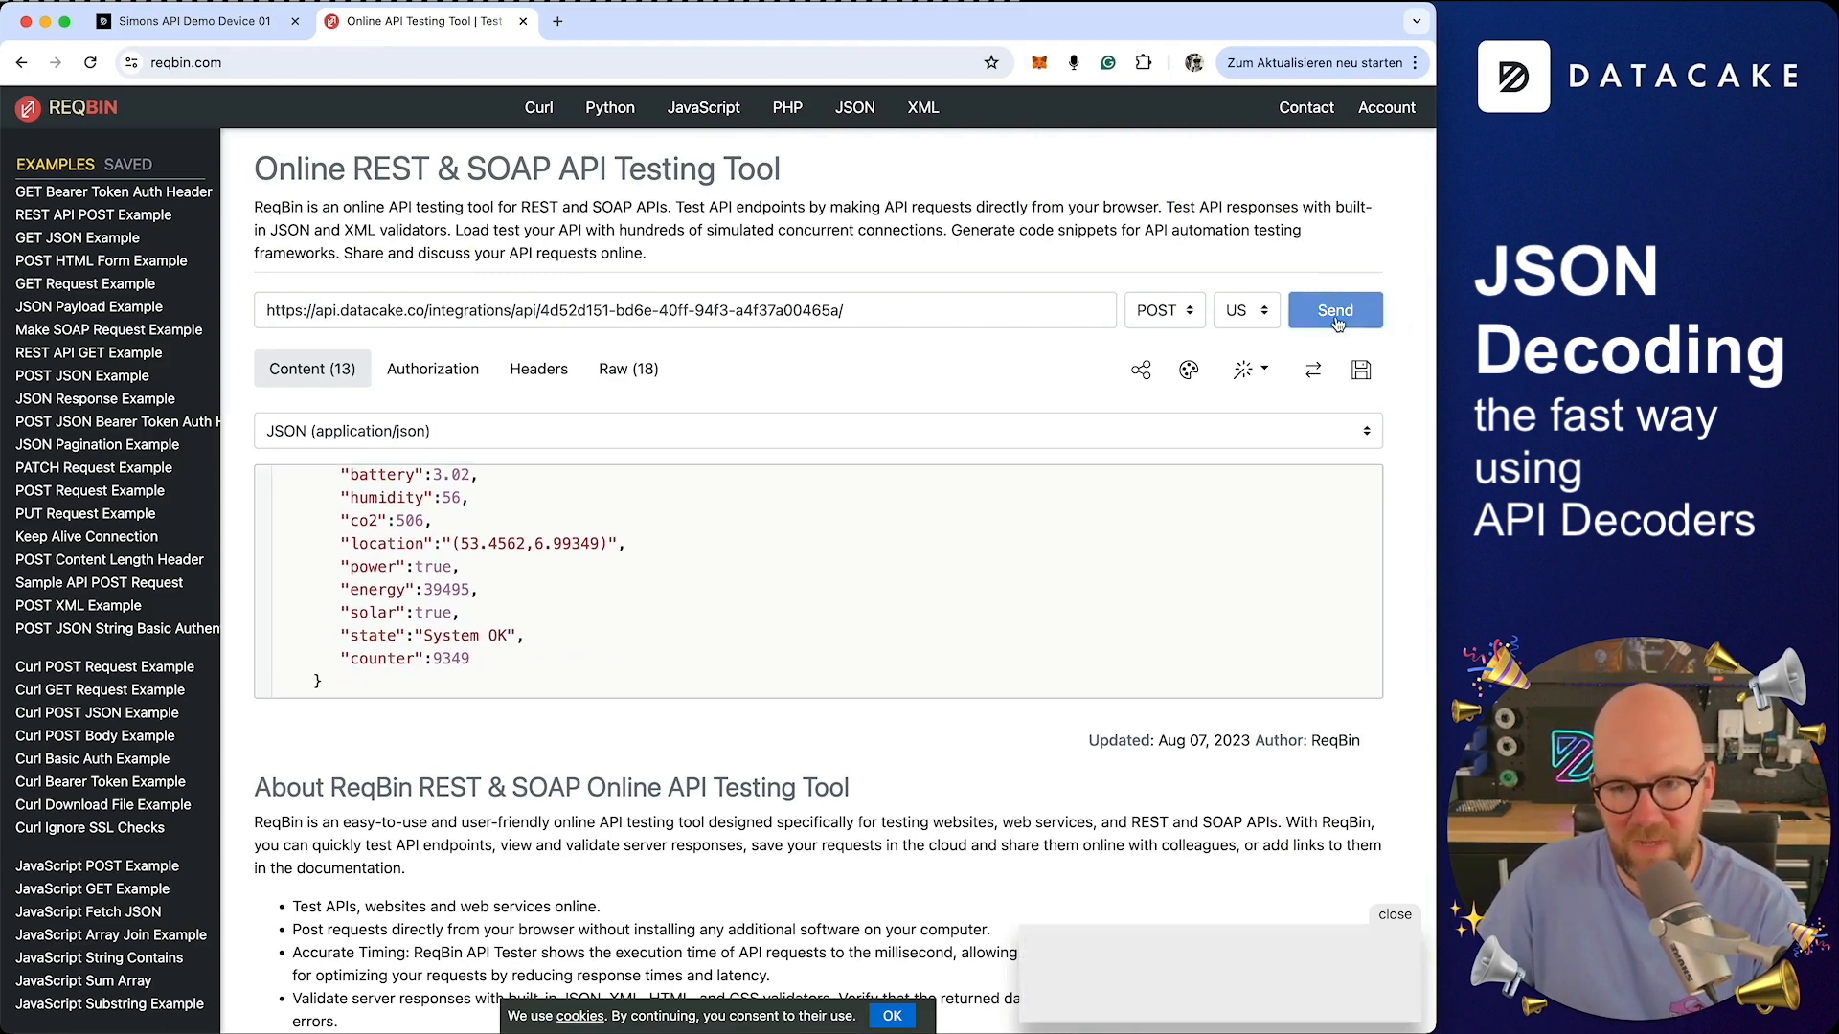
scroll(792, 714, down, 3)
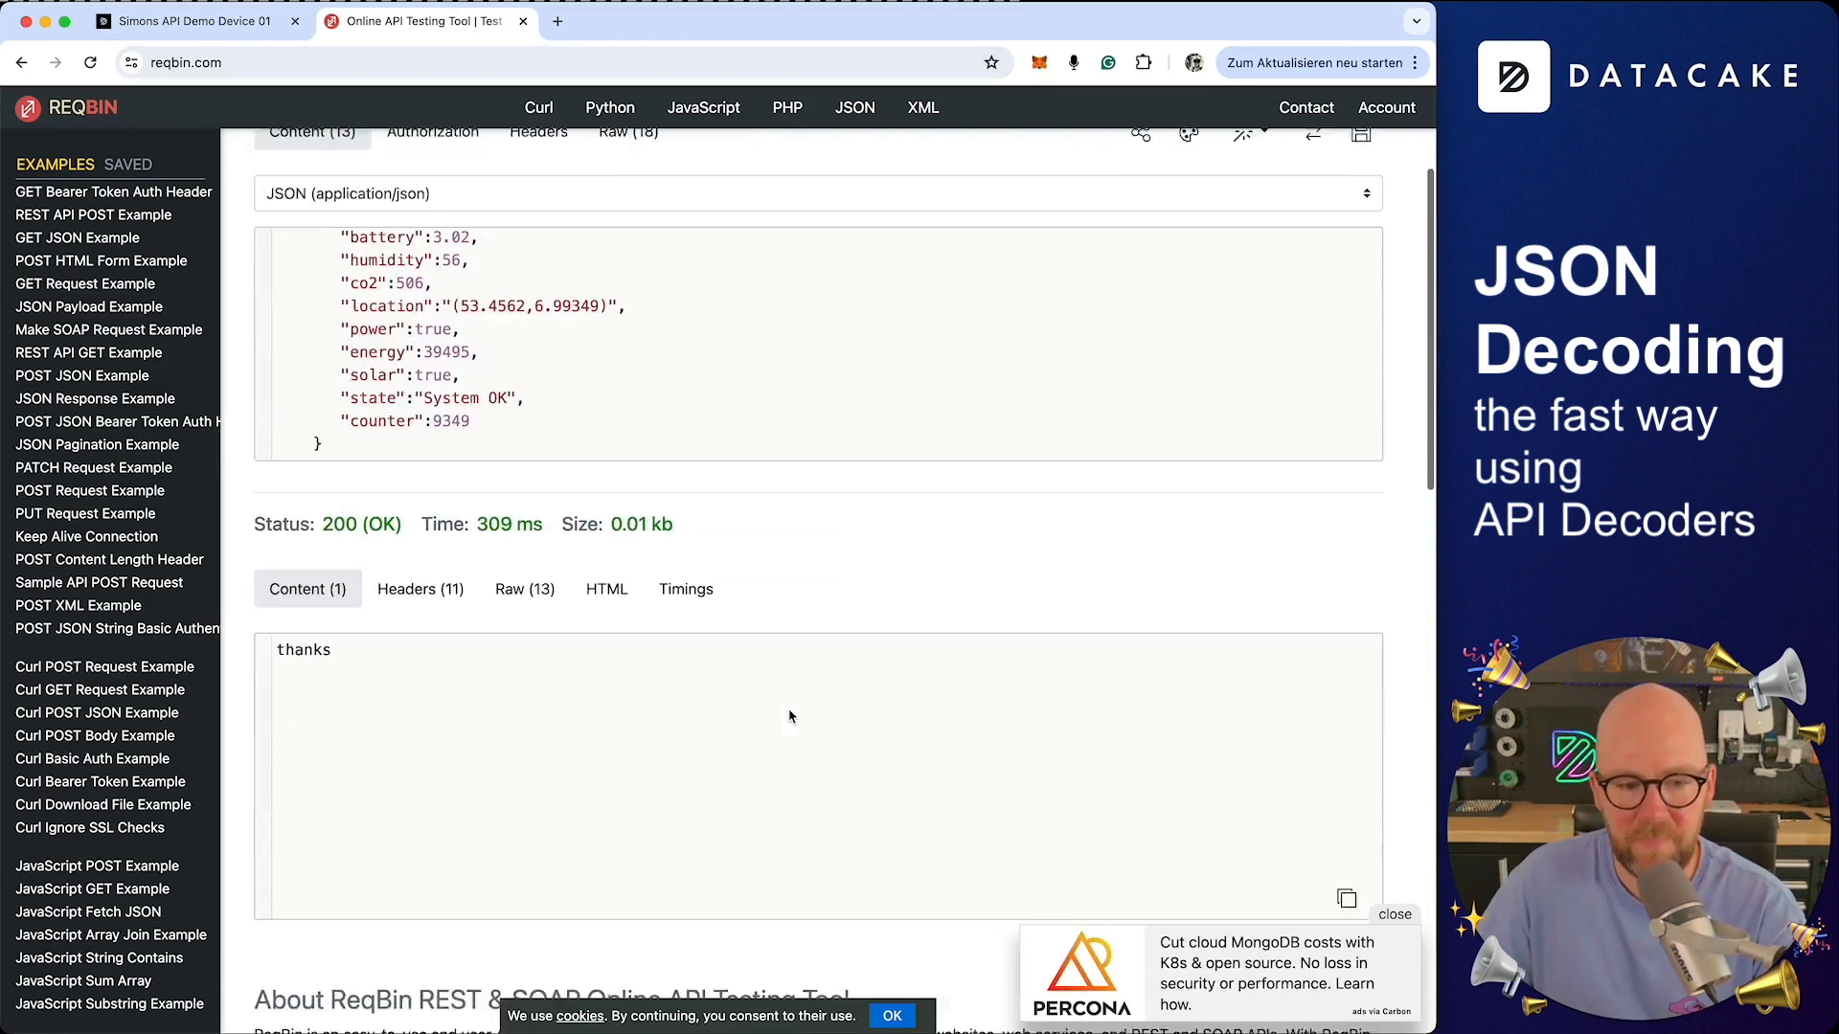
double_click(288, 578)
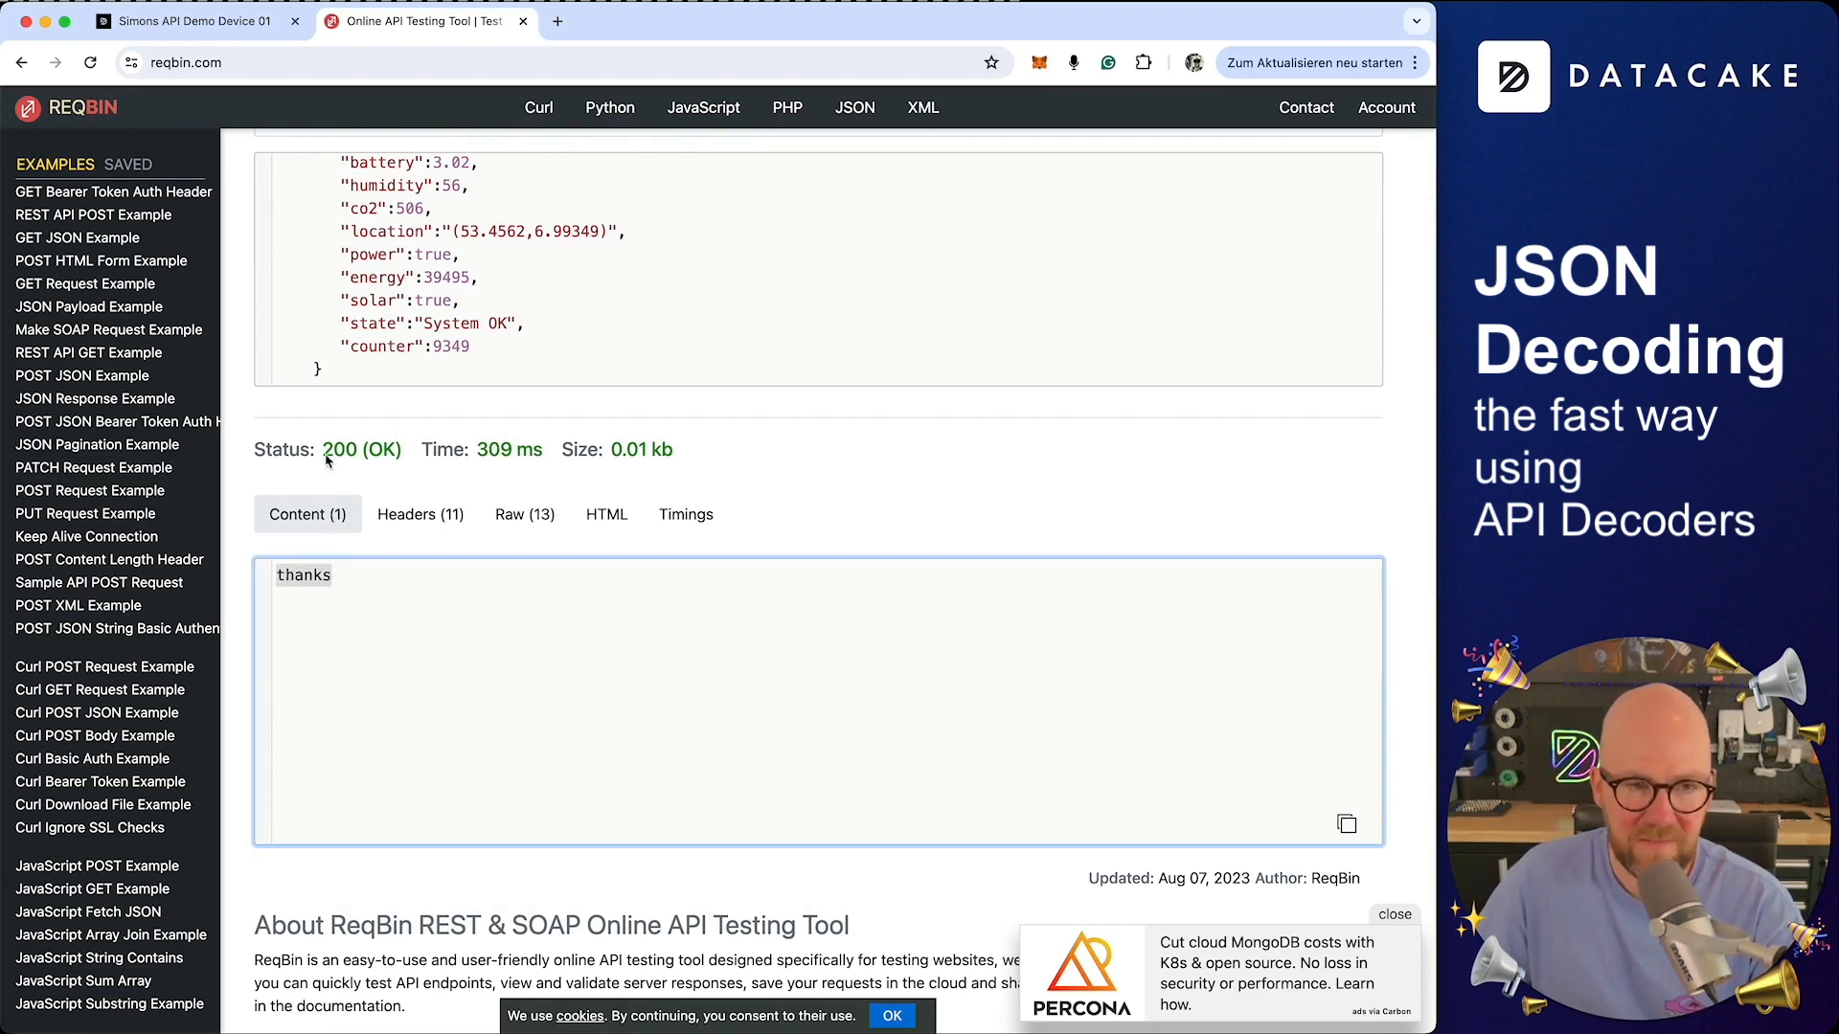
Reload the device configuration page and inspect the HTTP decoder's logs for the received POST request and its raw content
click(238, 36)
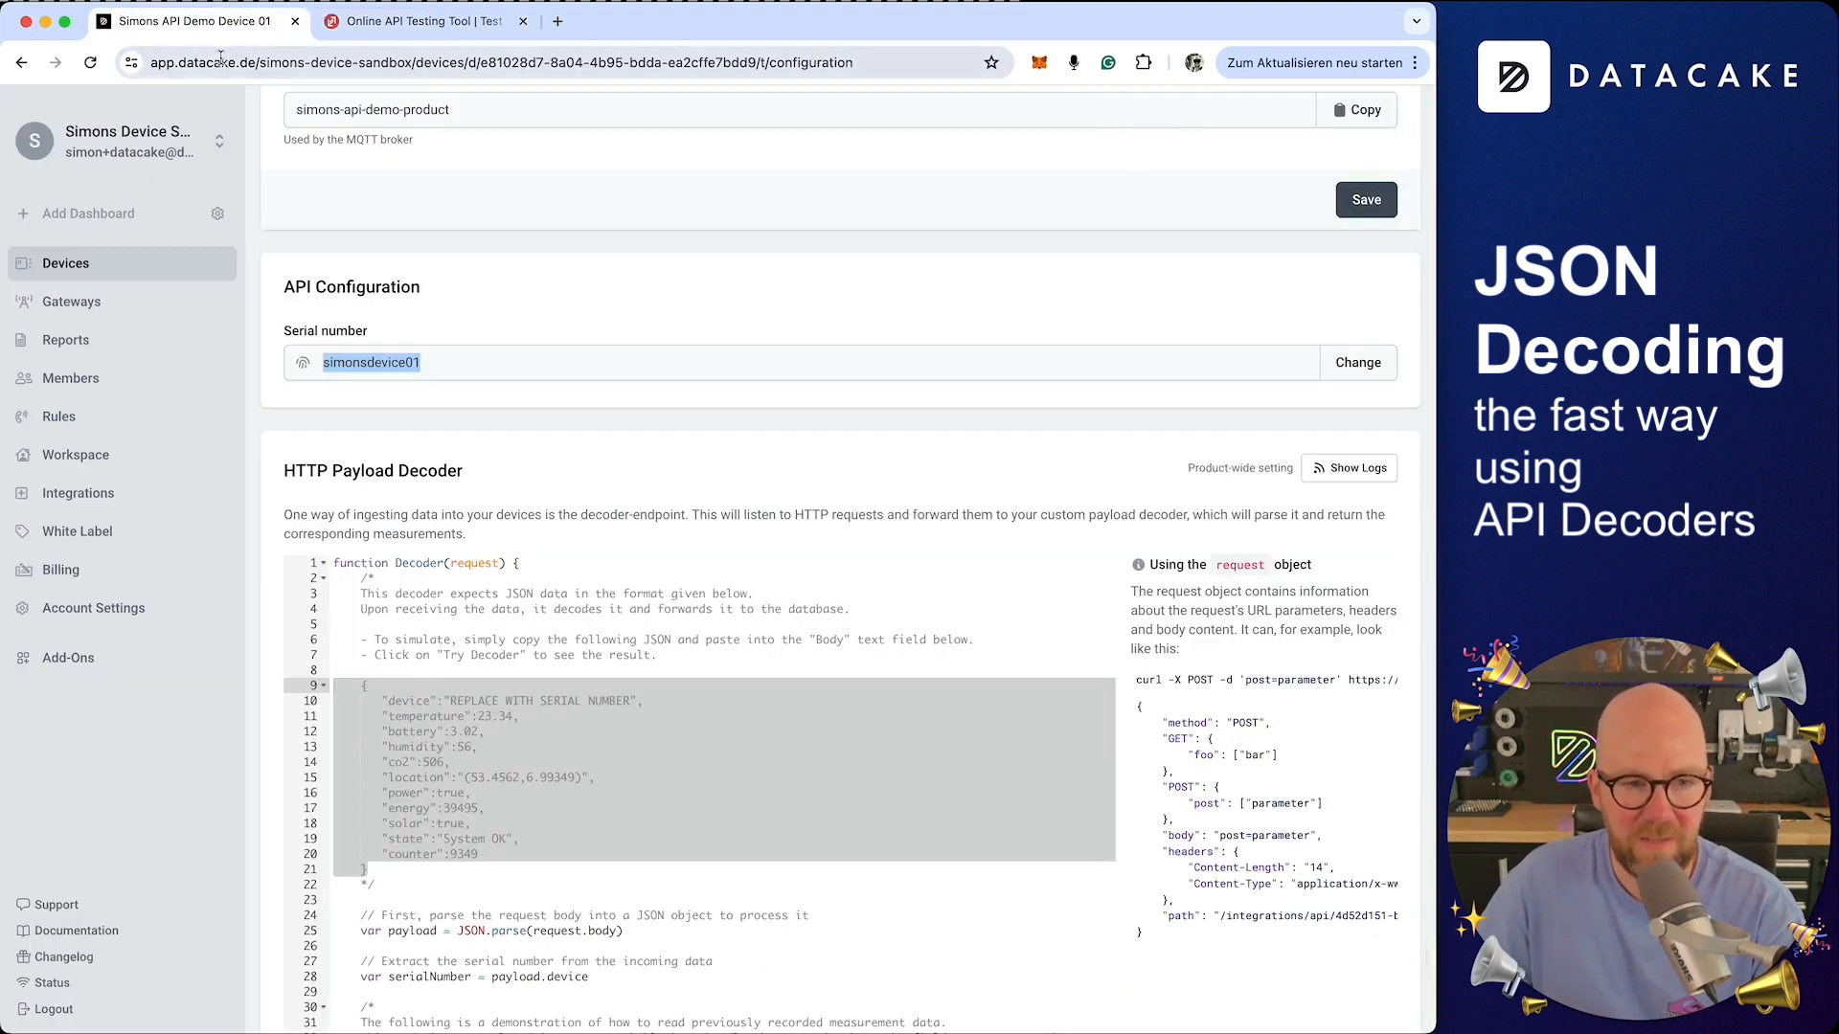
click(90, 63)
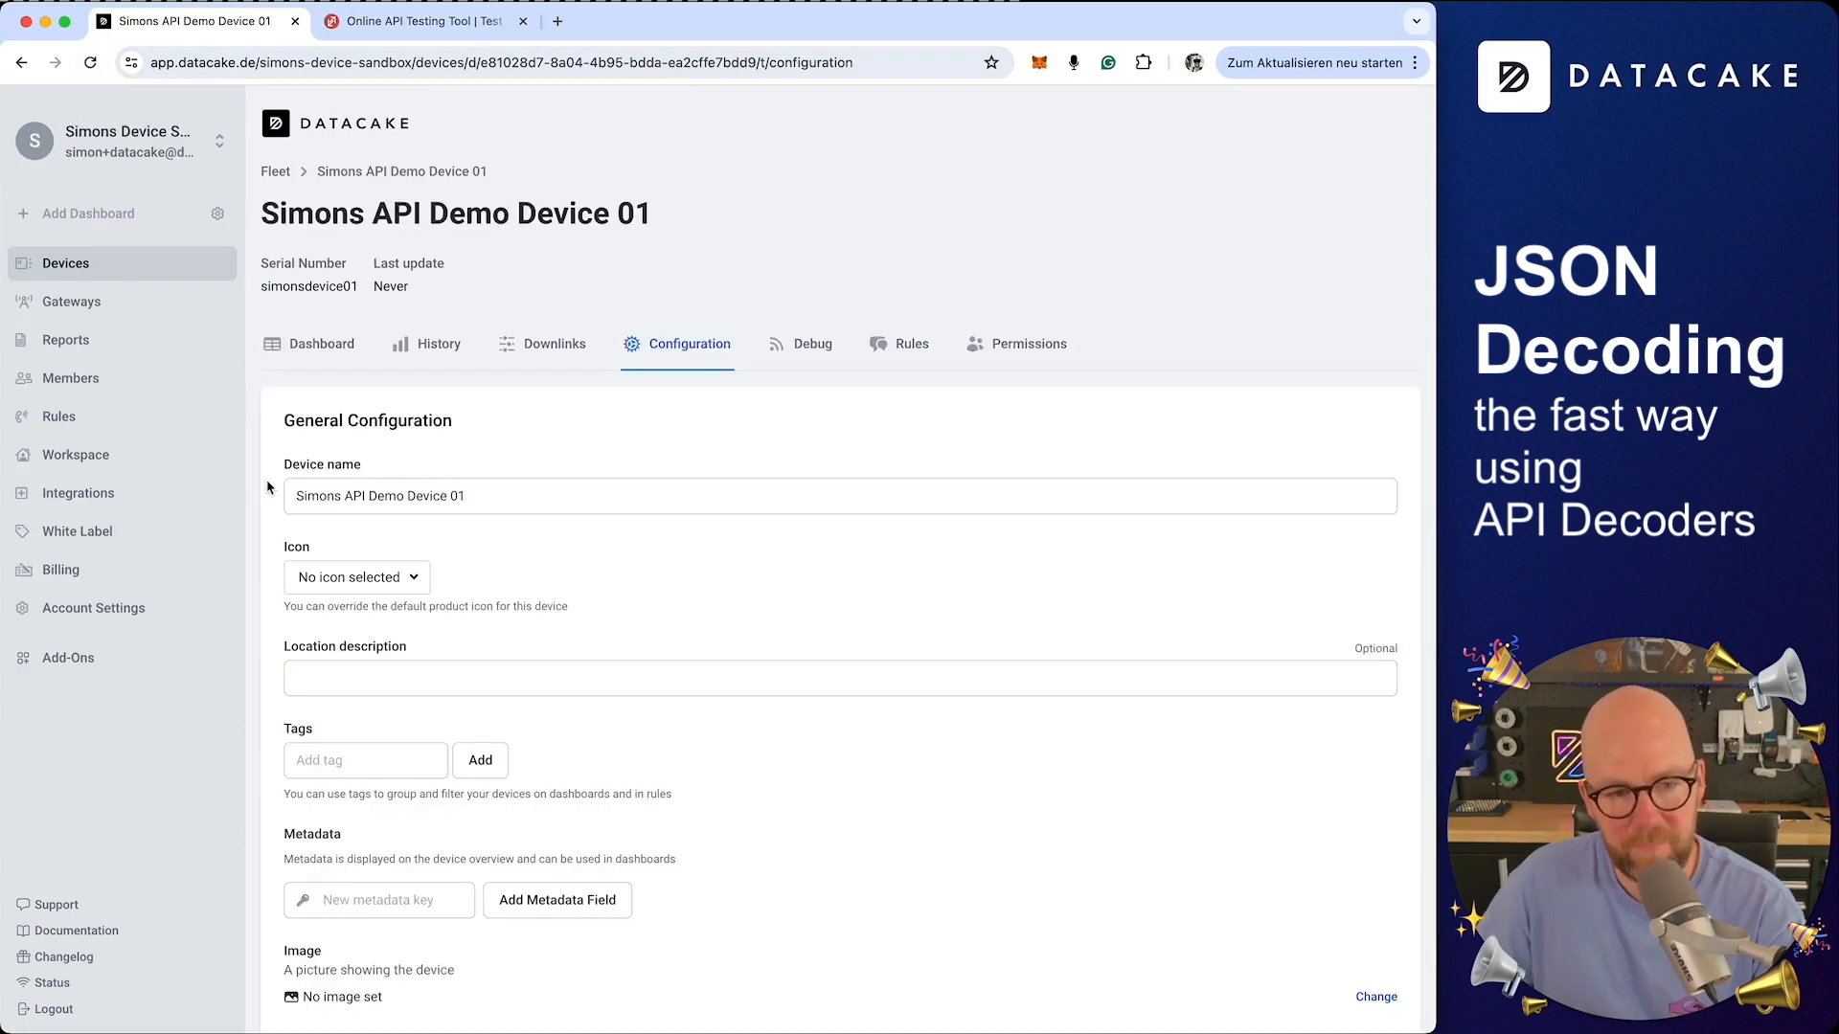
scroll(279, 493, down, 9)
scroll(279, 494, down, 5)
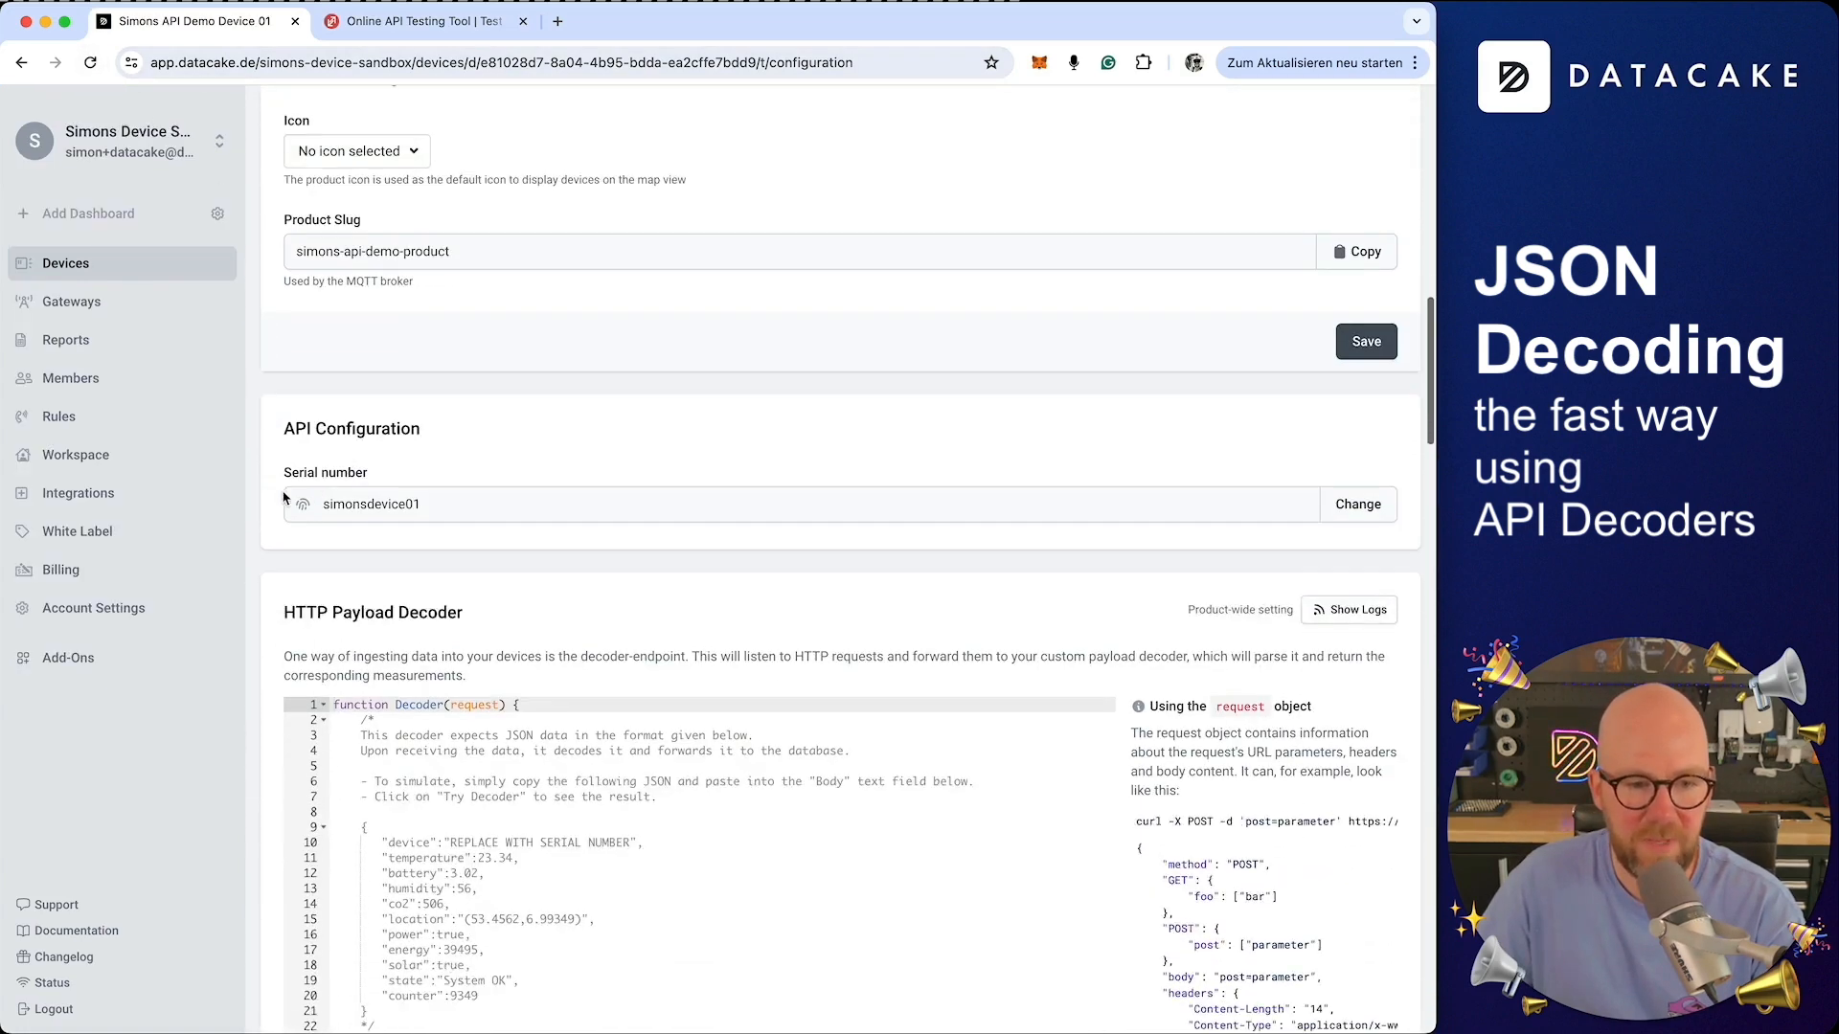
drag(286, 618, 495, 623)
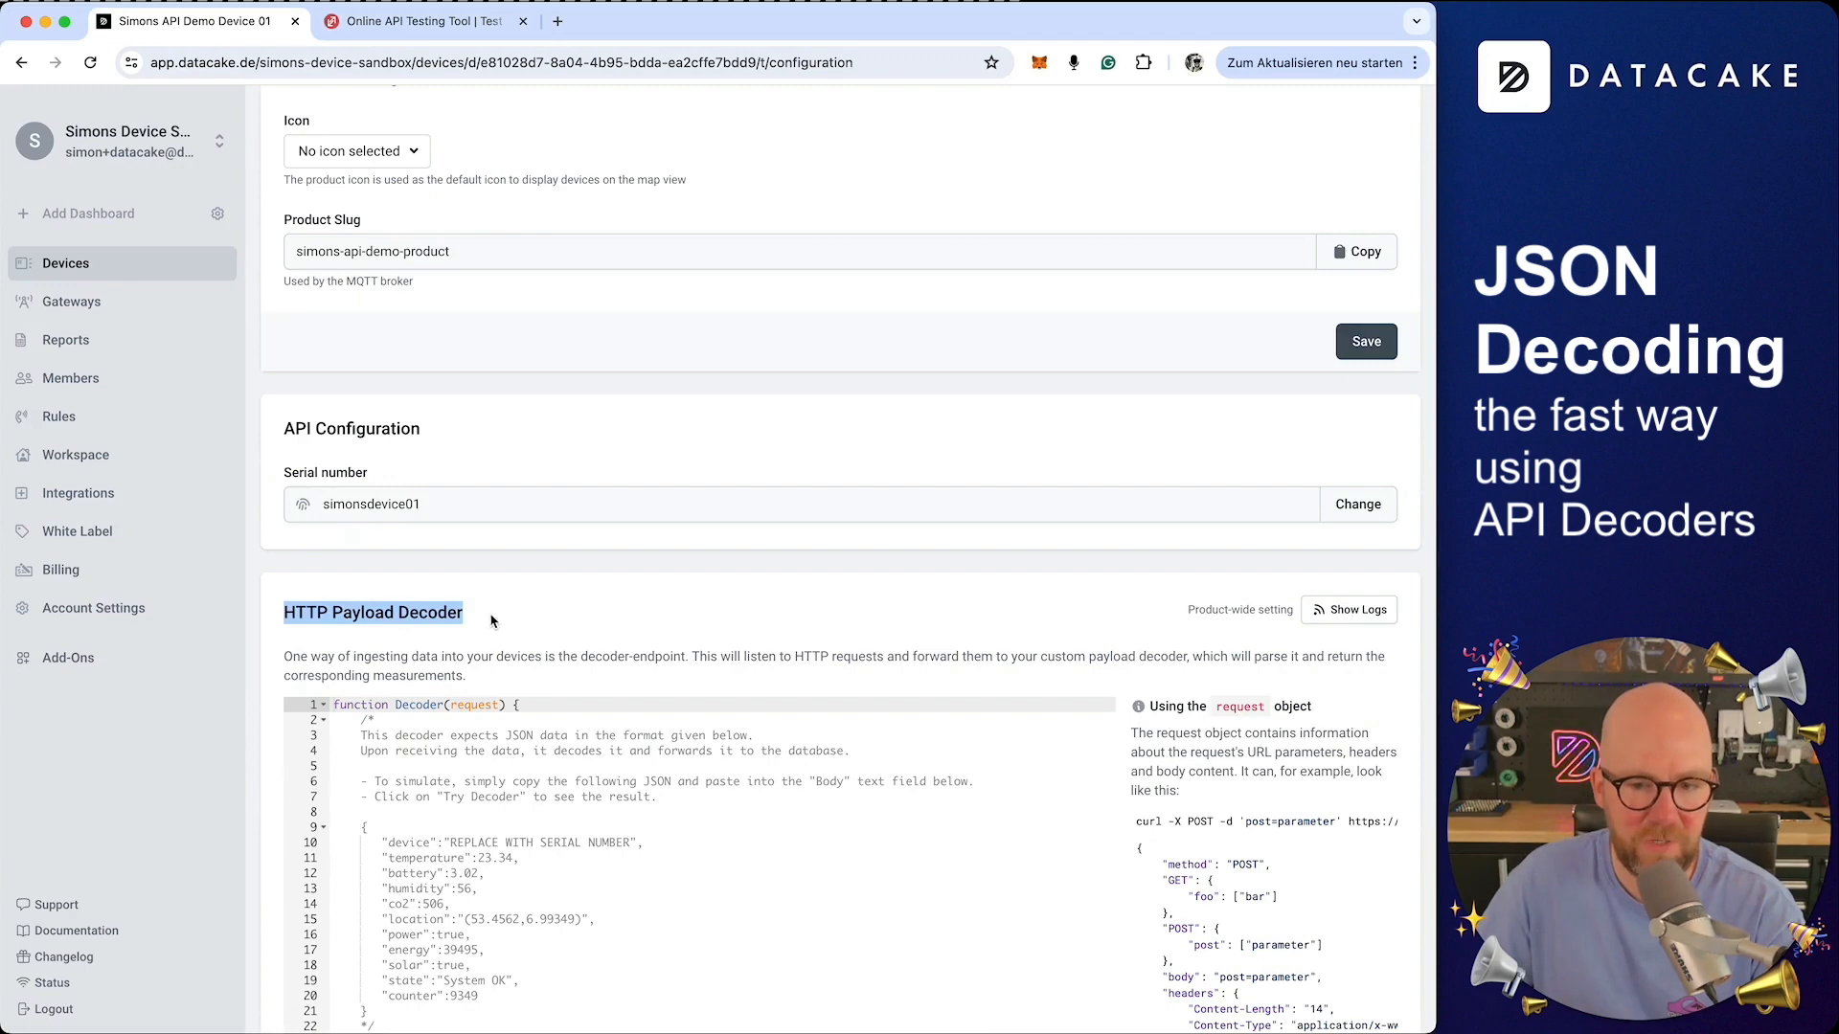
click(1359, 613)
scroll(671, 575, down, 2)
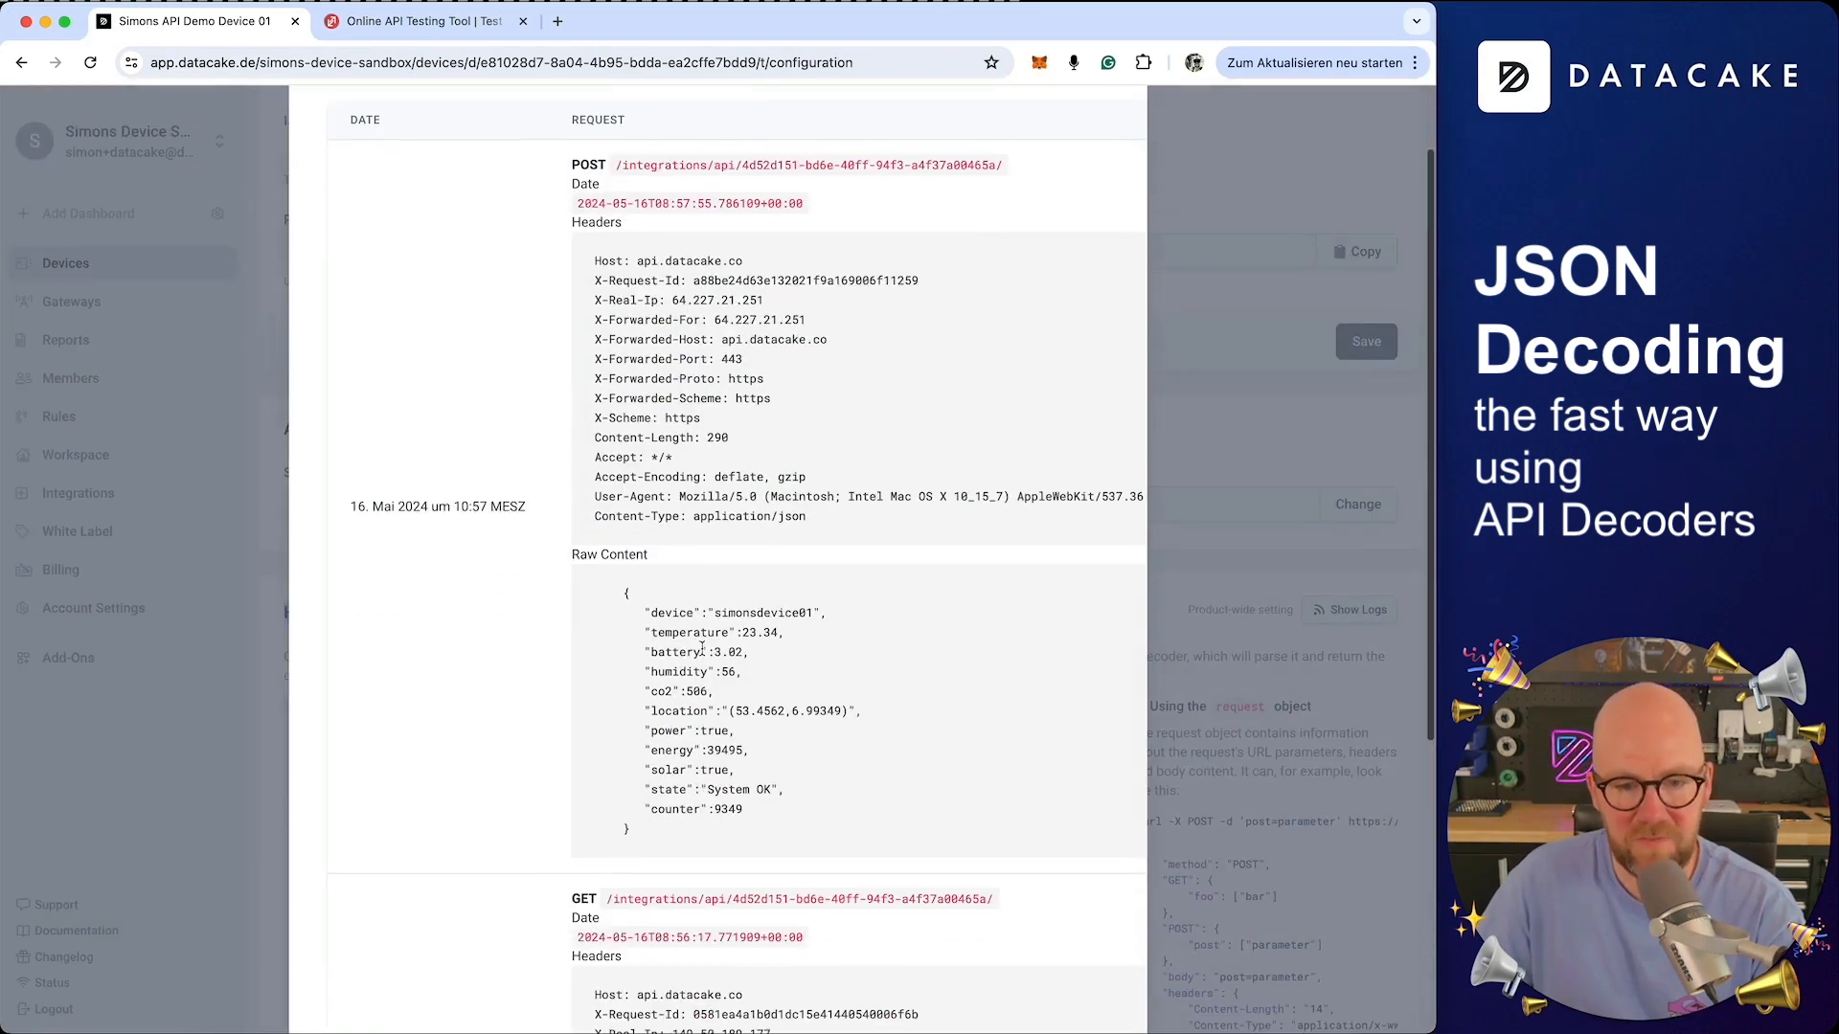
drag(634, 829, 594, 596)
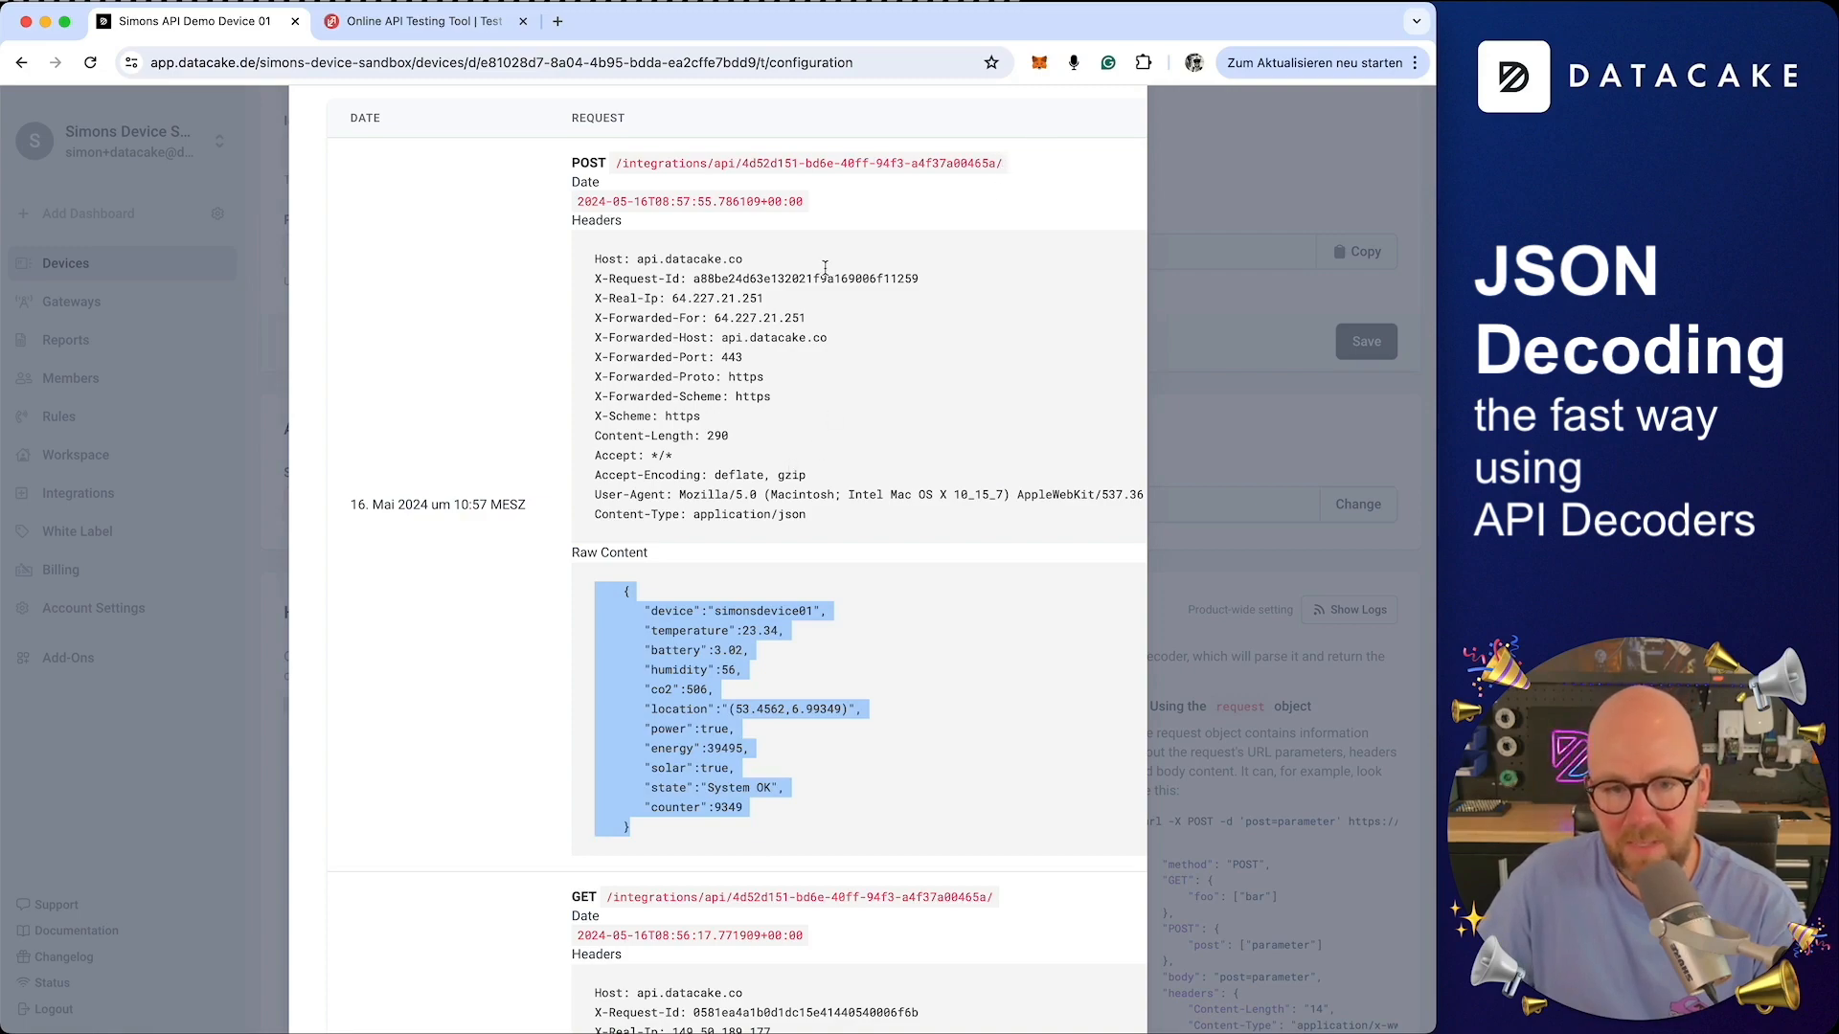
scroll(1082, 134, up, 3)
click(1122, 146)
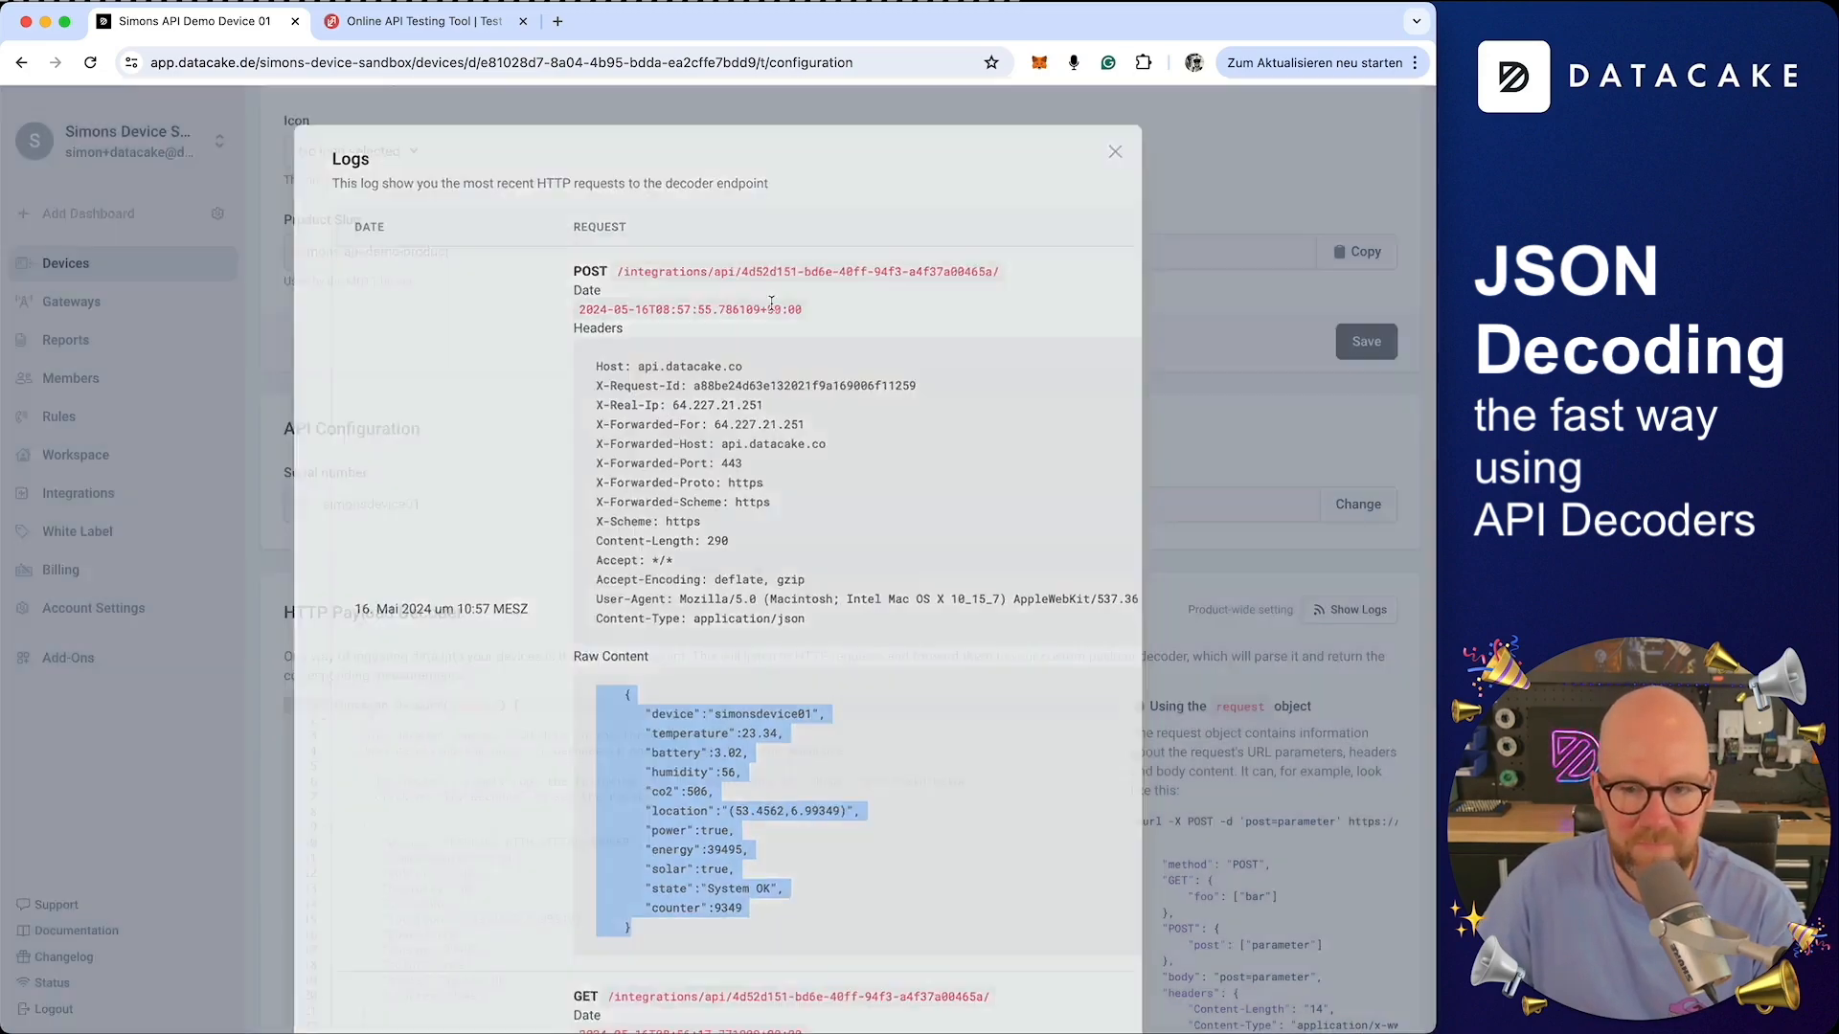
Review the sample JSON in the decoder code and scroll down to the Suggested Fields list
scroll(437, 563, down, 3)
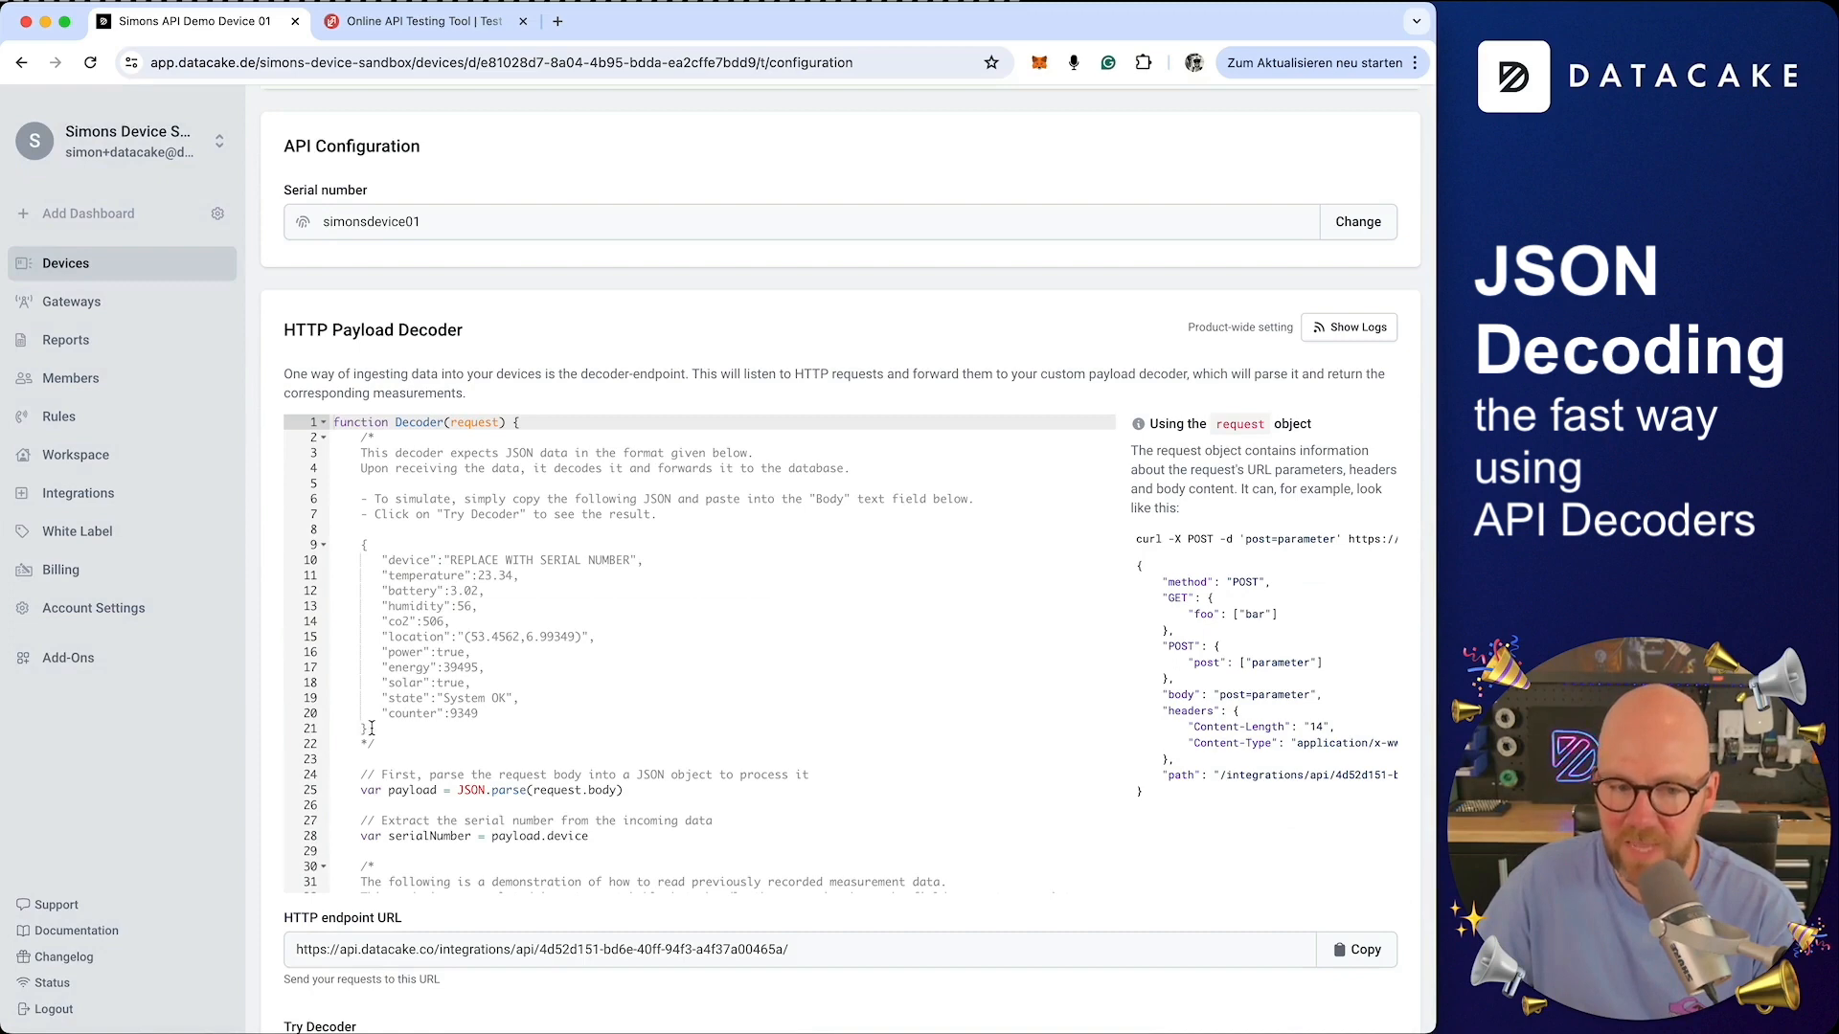
drag(371, 729, 336, 559)
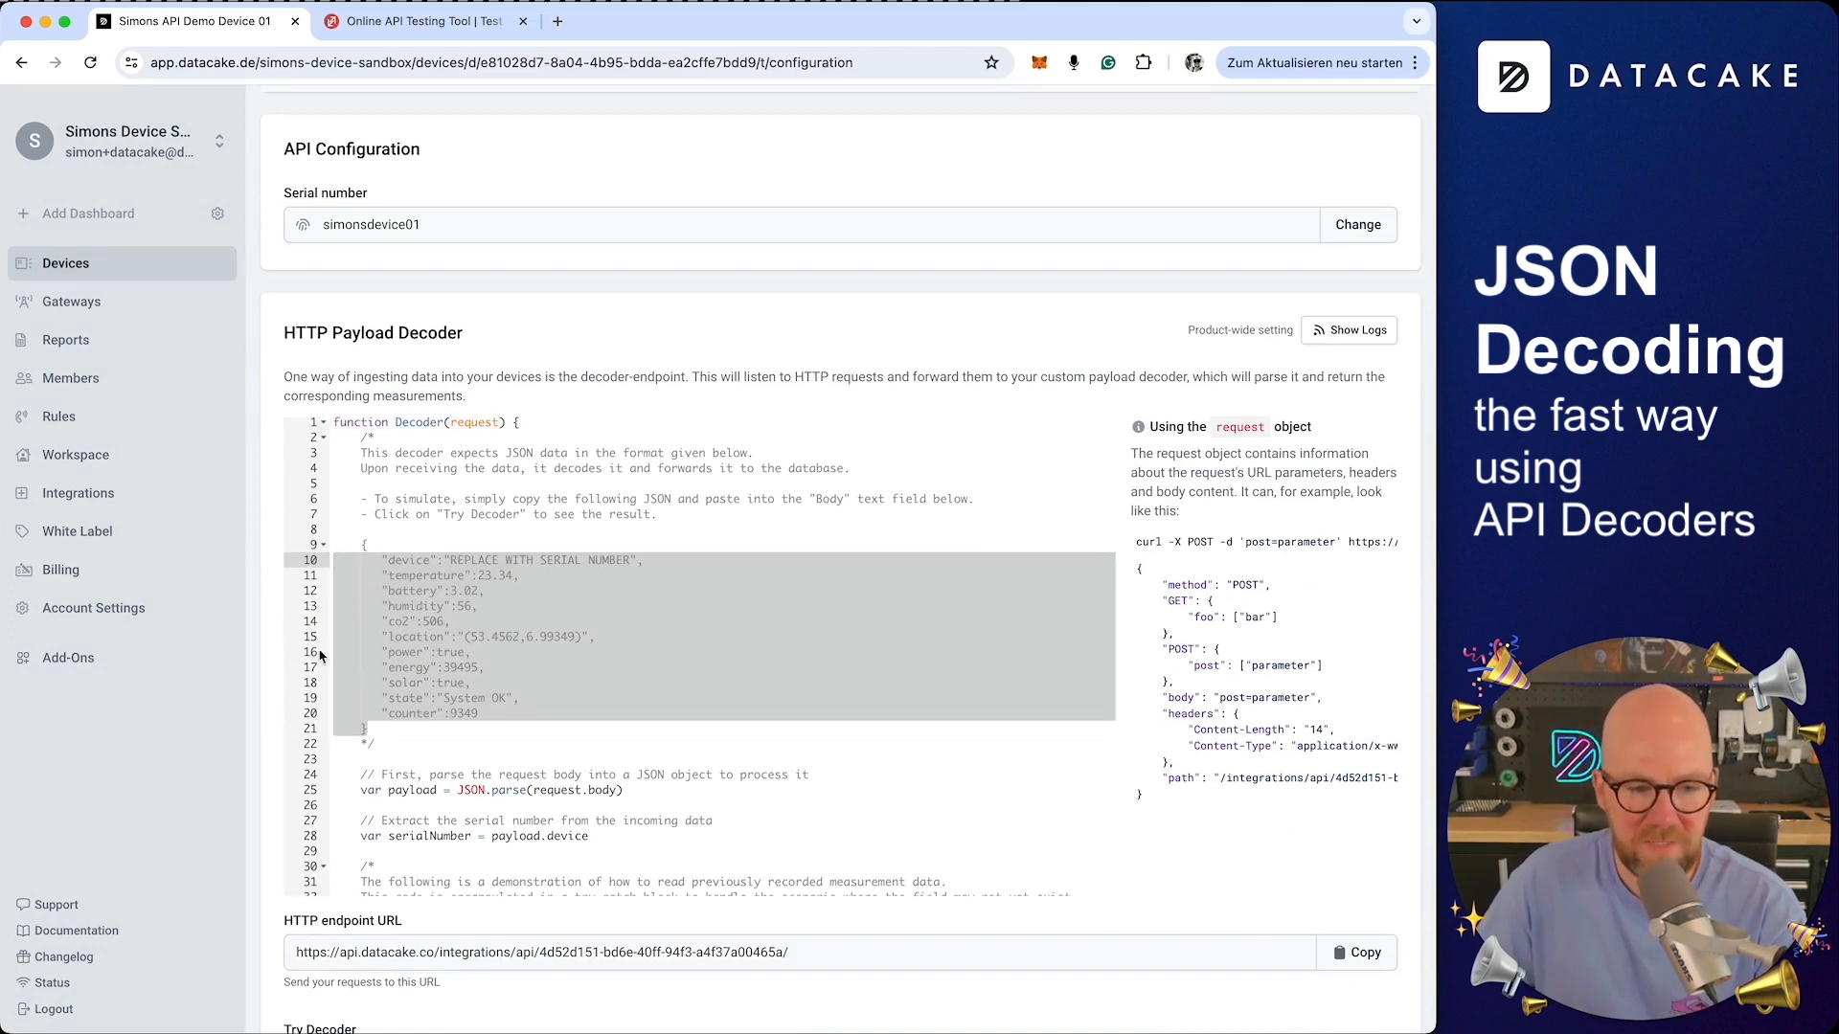
scroll(277, 673, down, 15)
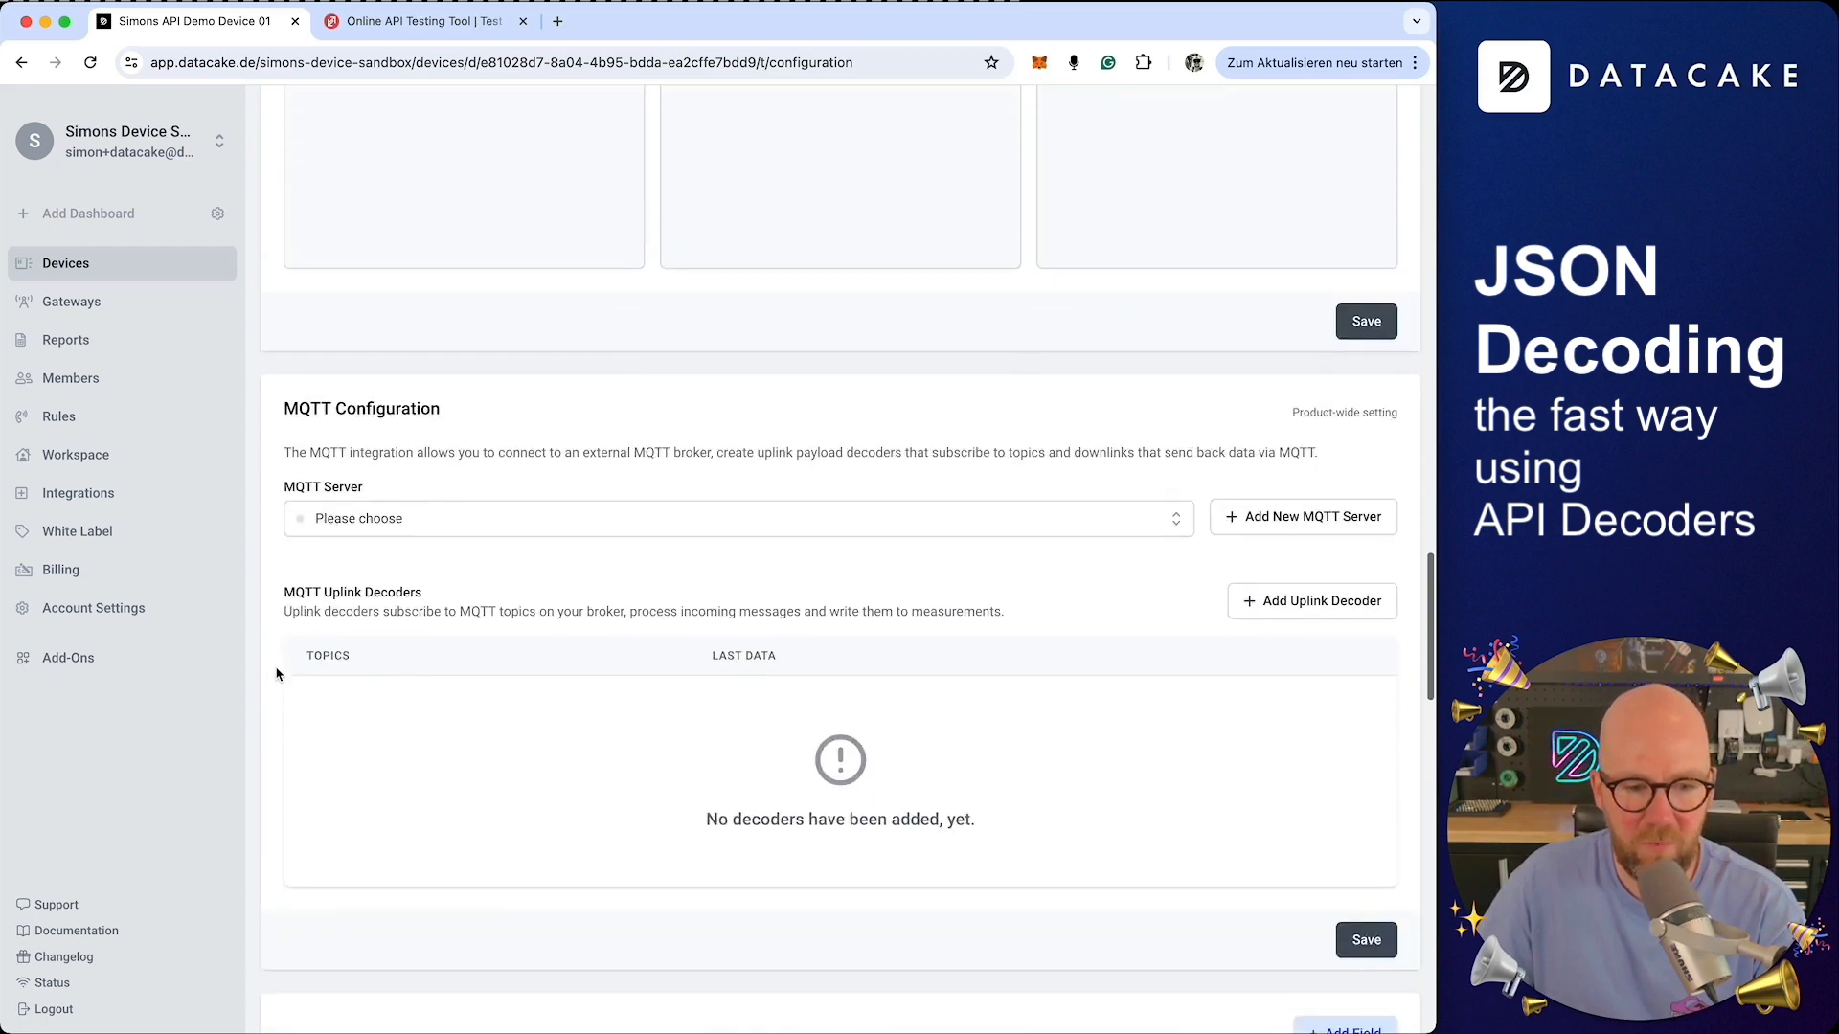
scroll(277, 673, down, 4)
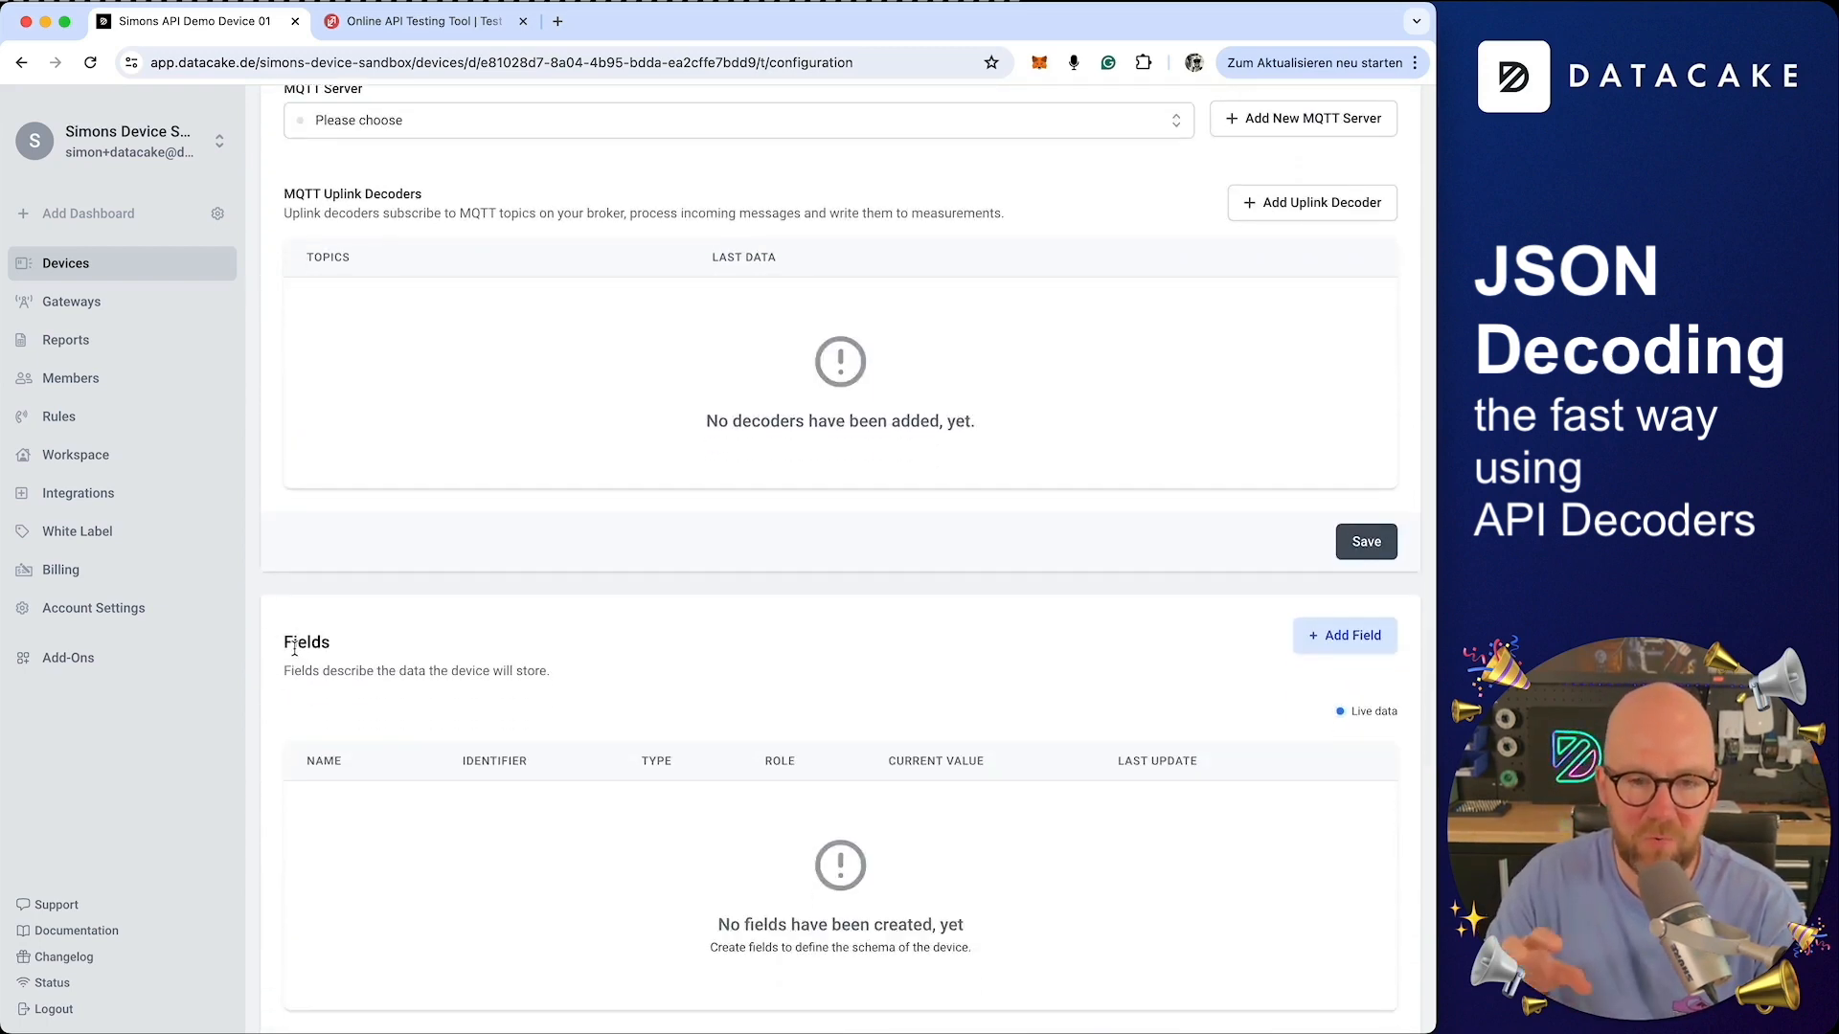
scroll(295, 651, down, 3)
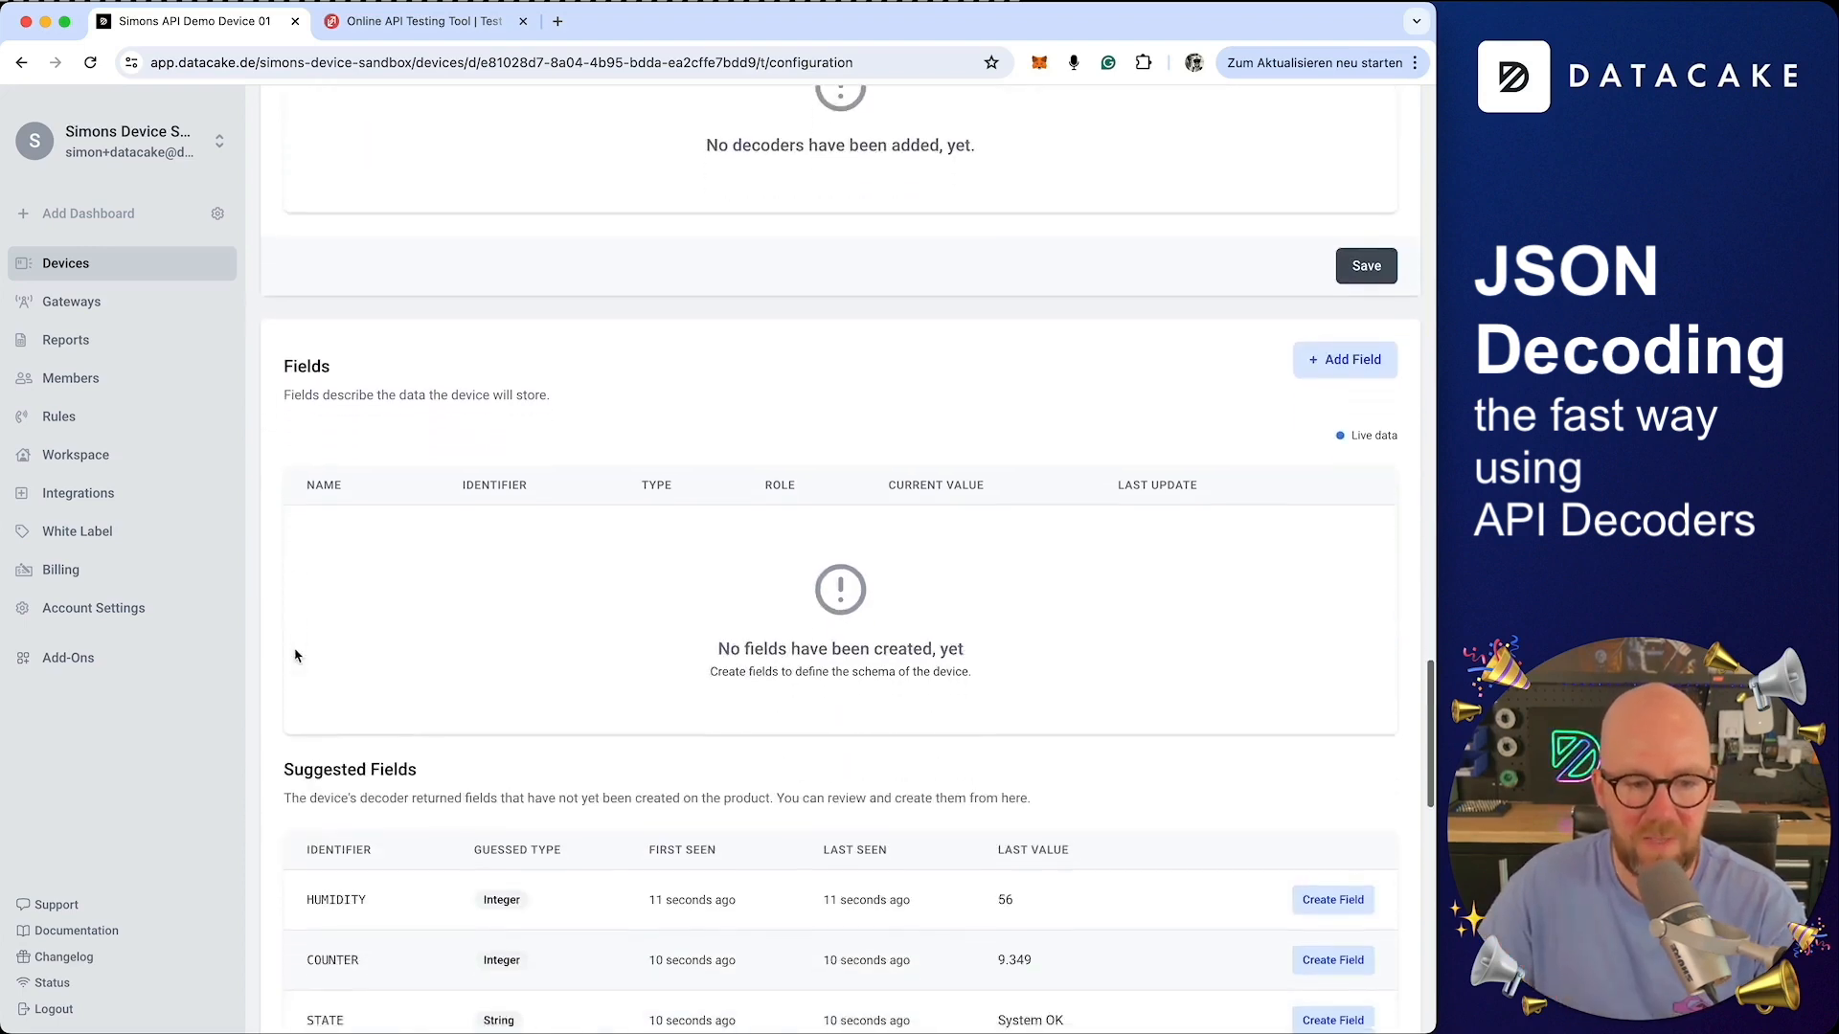
scroll(295, 656, down, 6)
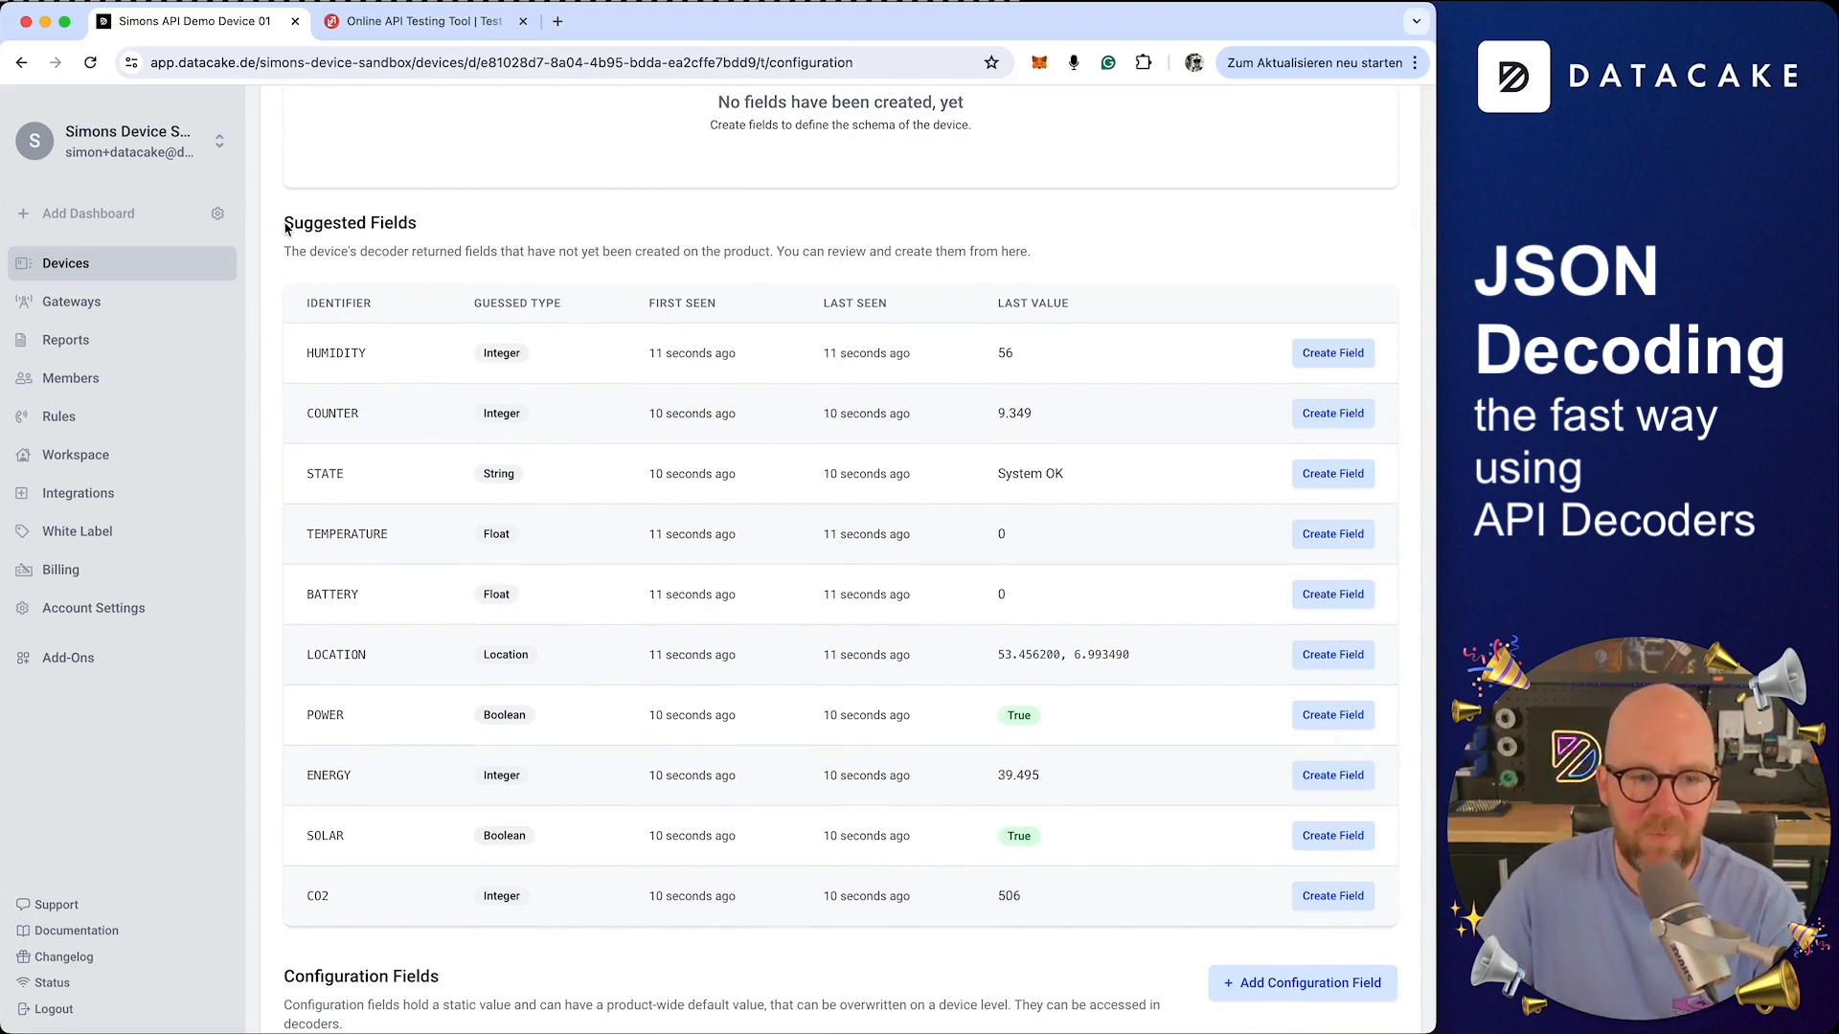
drag(285, 228, 432, 226)
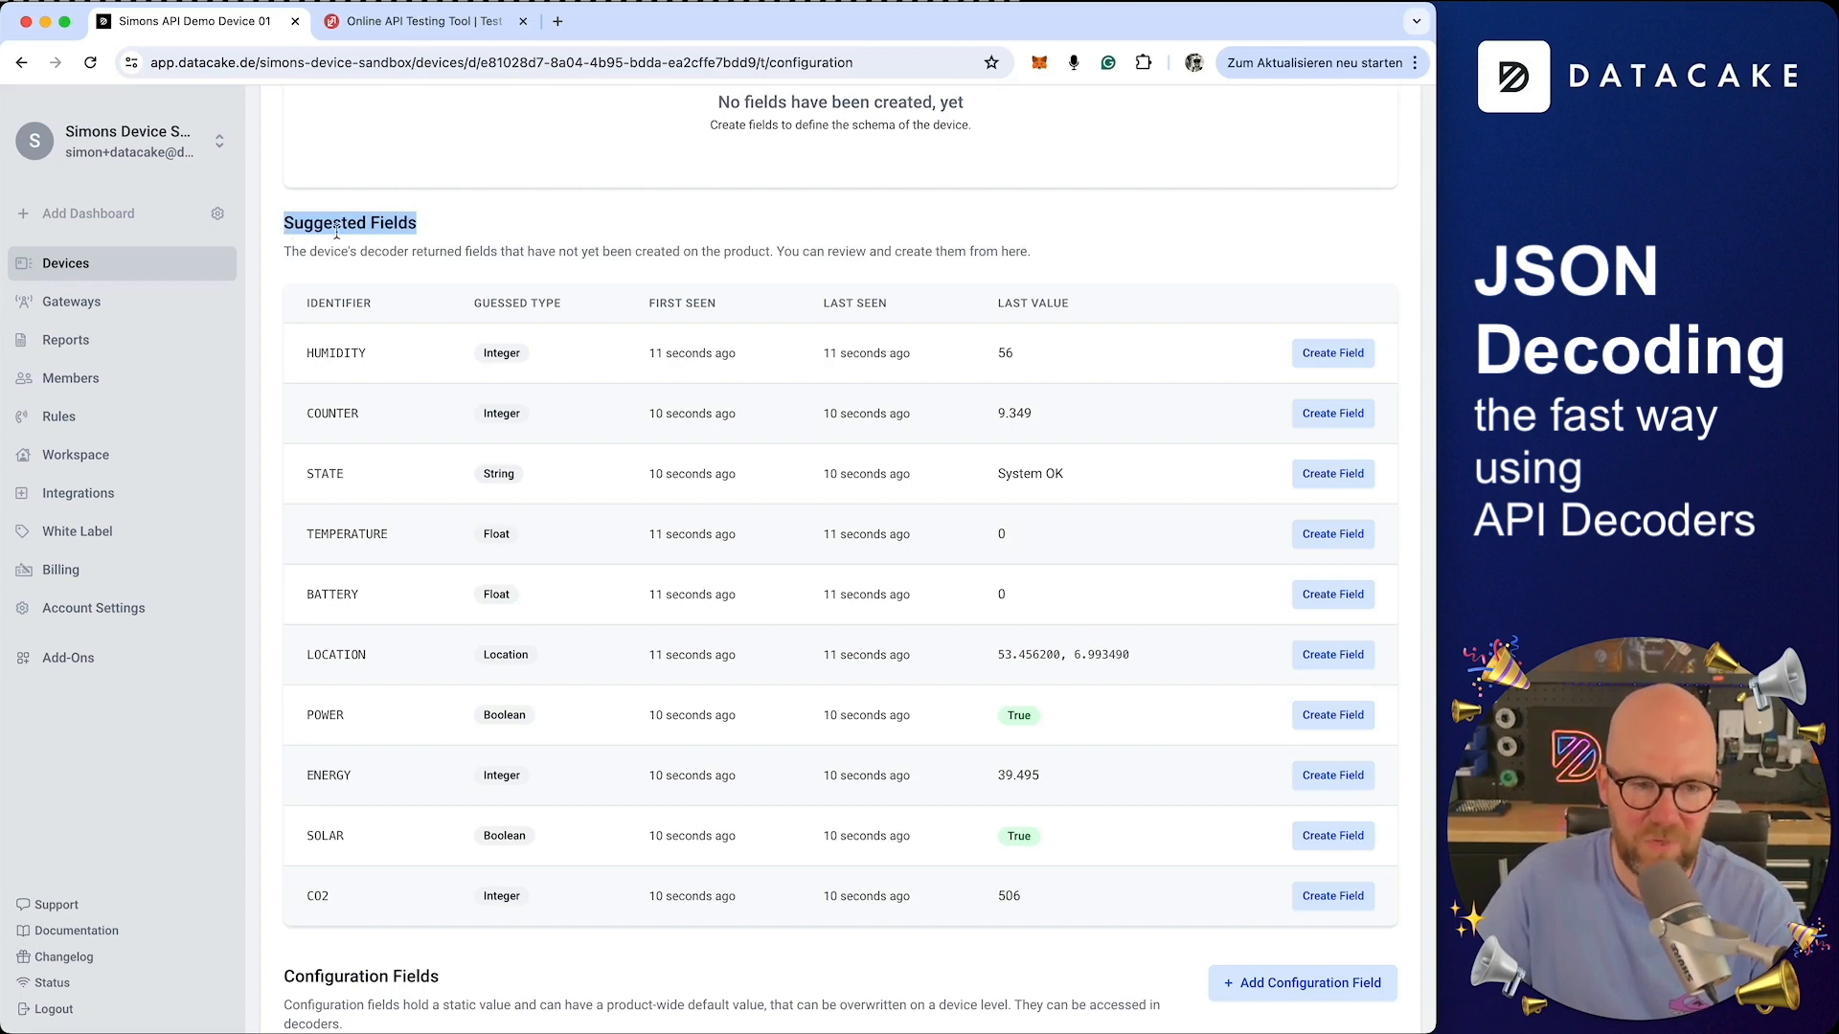
Create the Humidity, Counter and State fields from the suggested fields with their default settings
click(1328, 356)
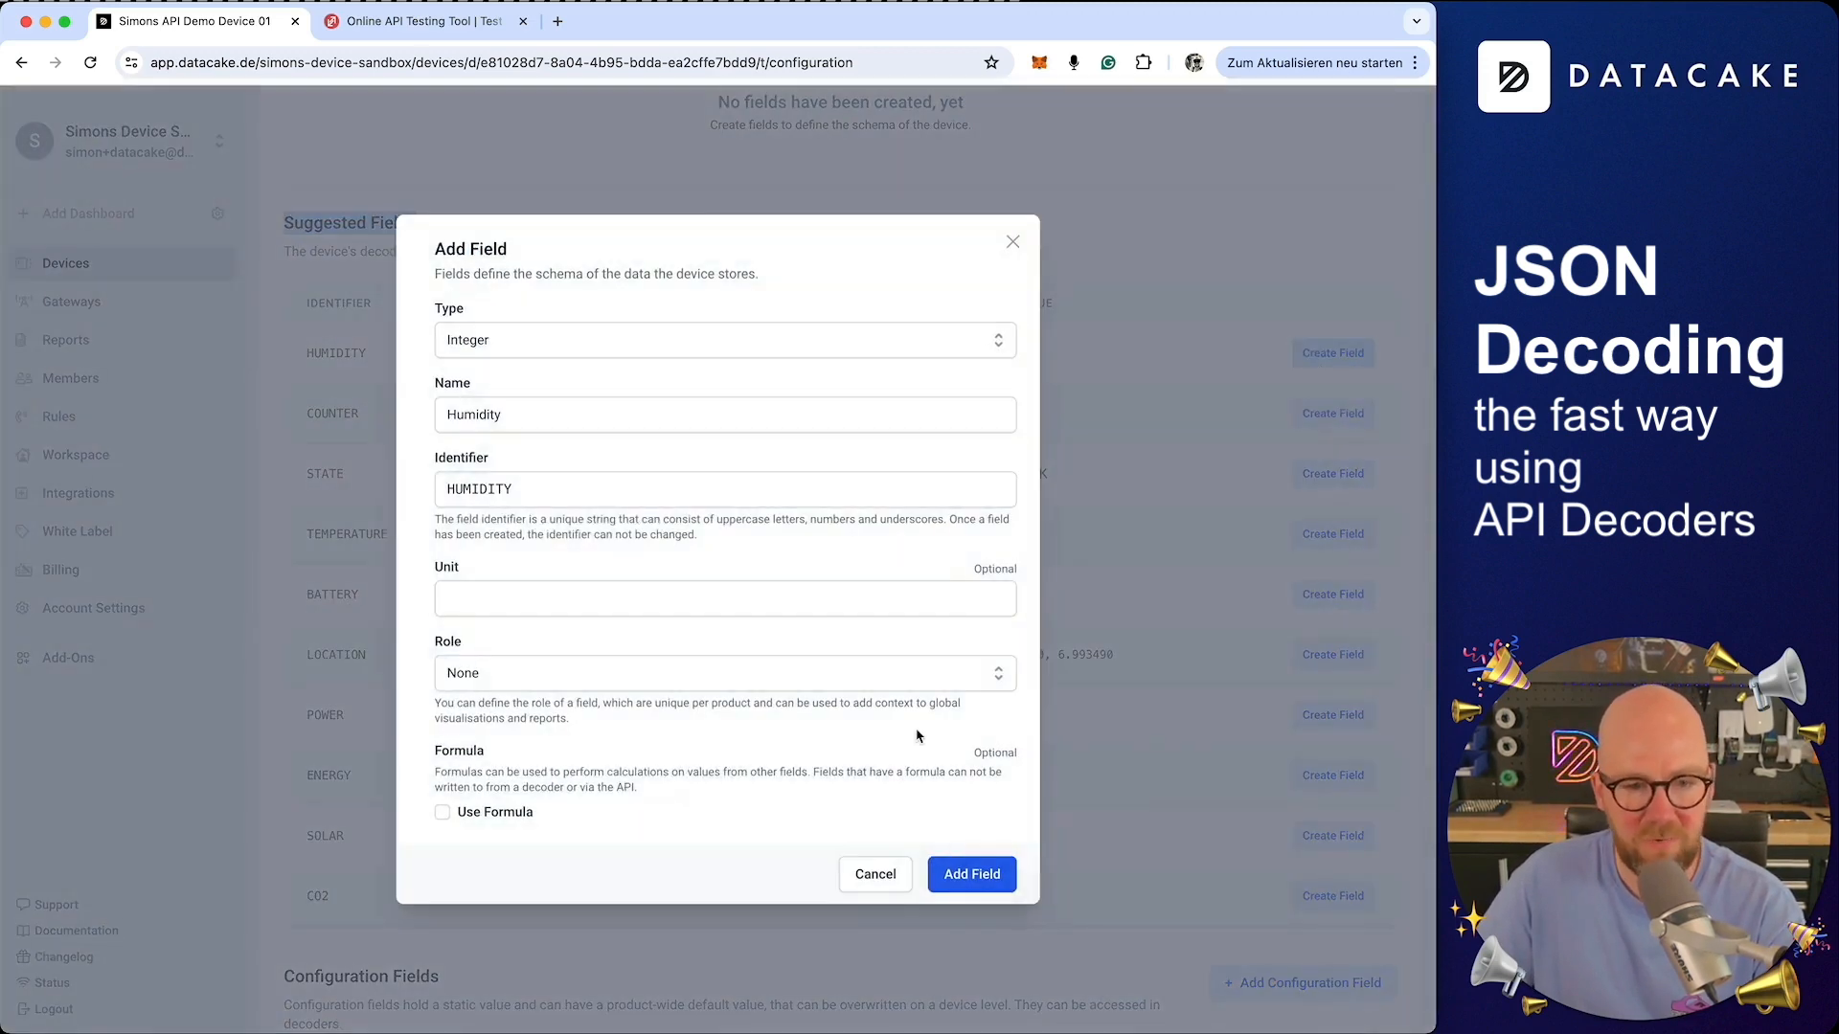
click(970, 874)
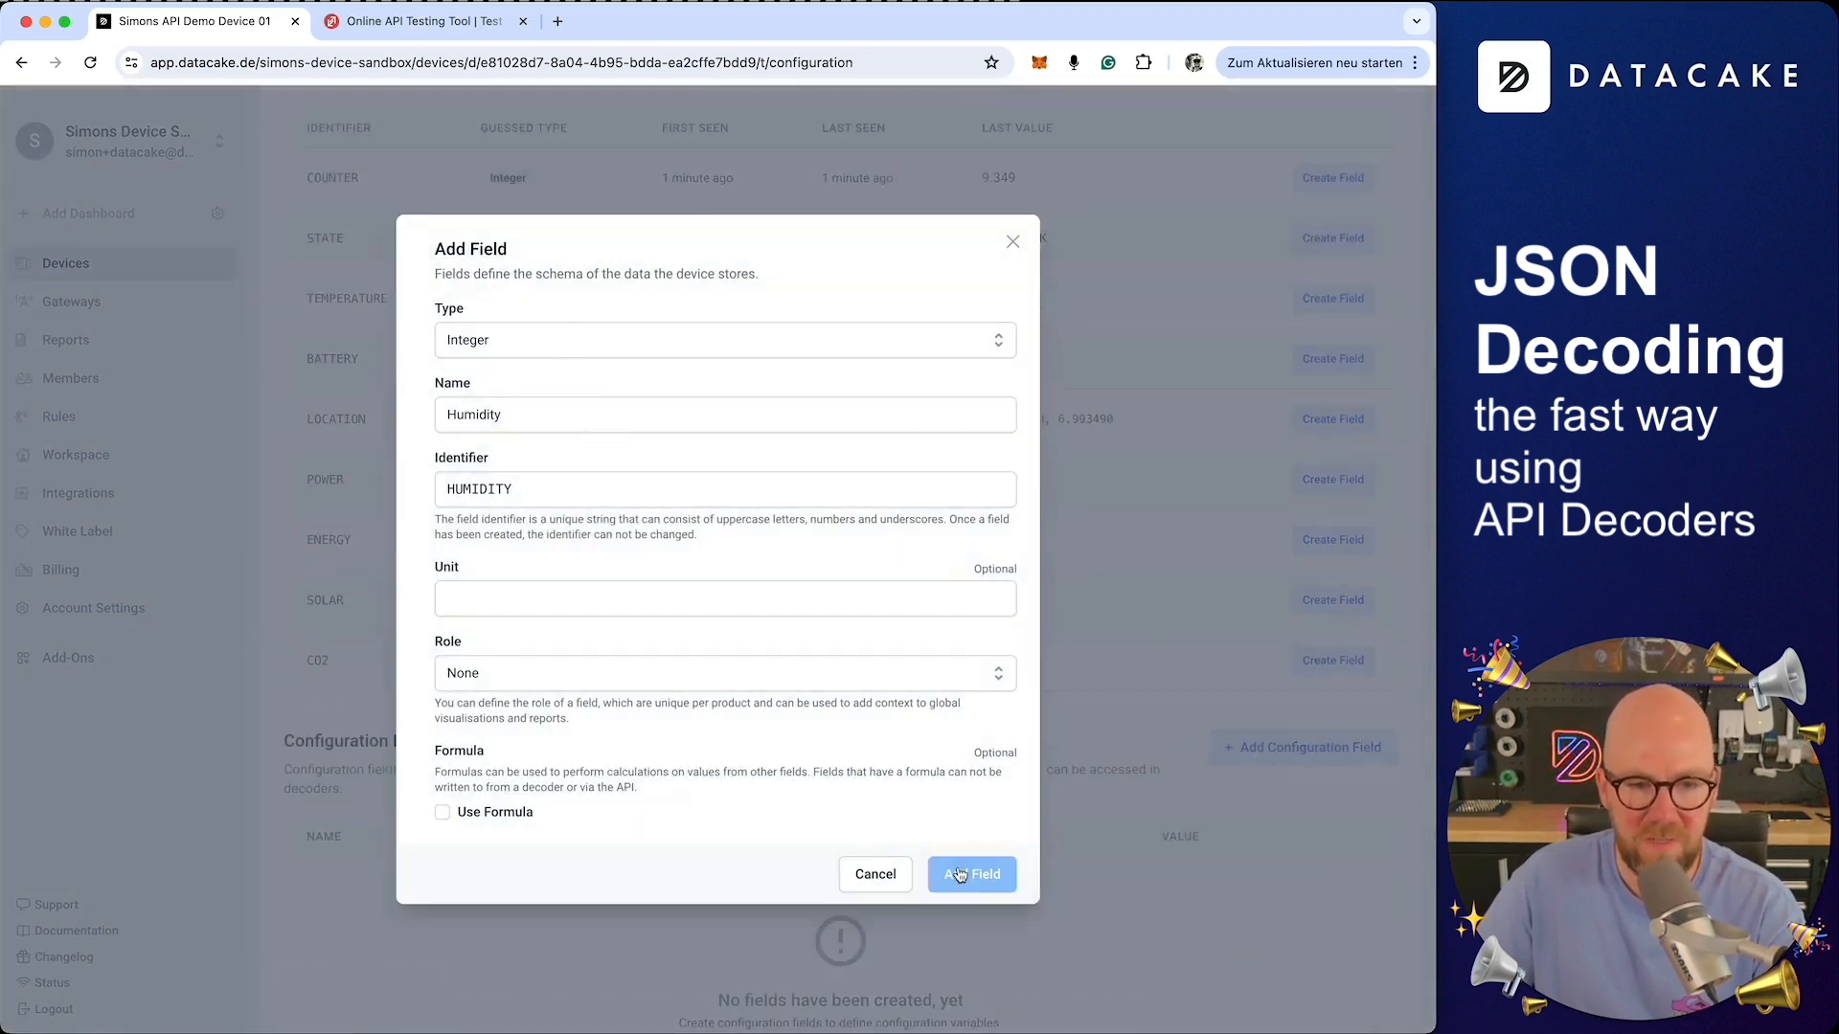
click(1332, 307)
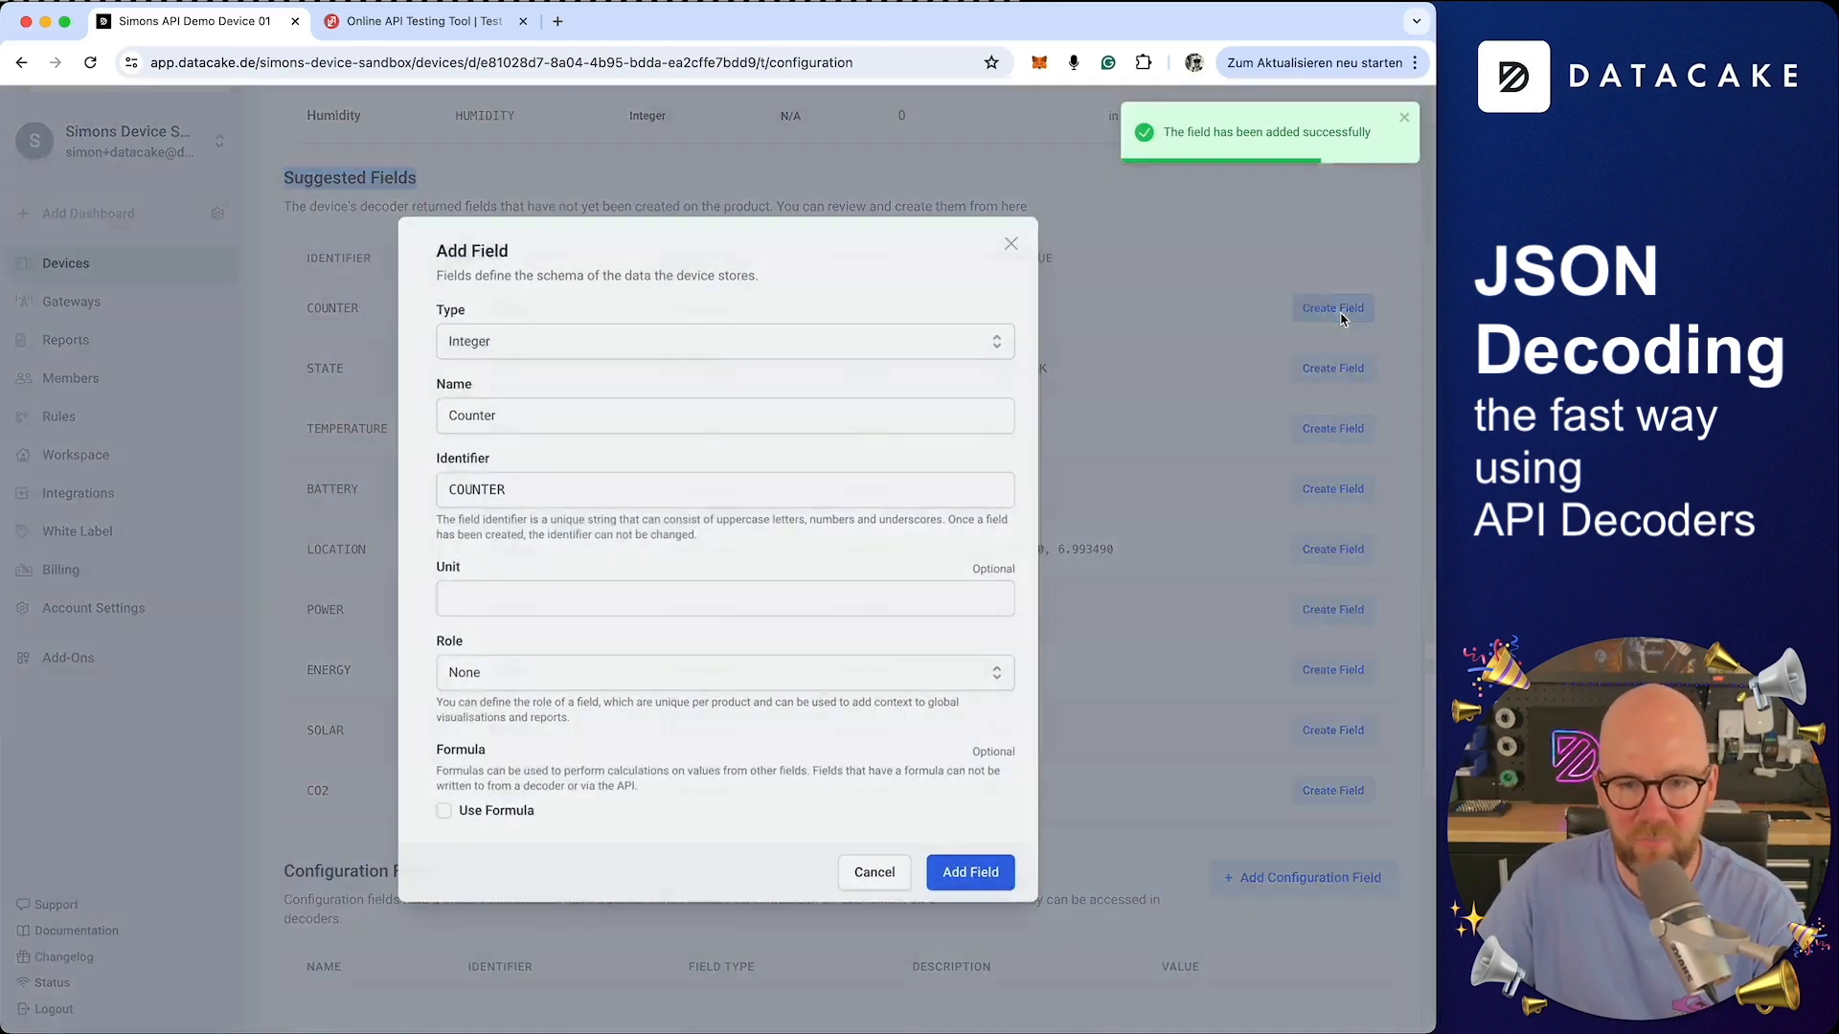
click(970, 873)
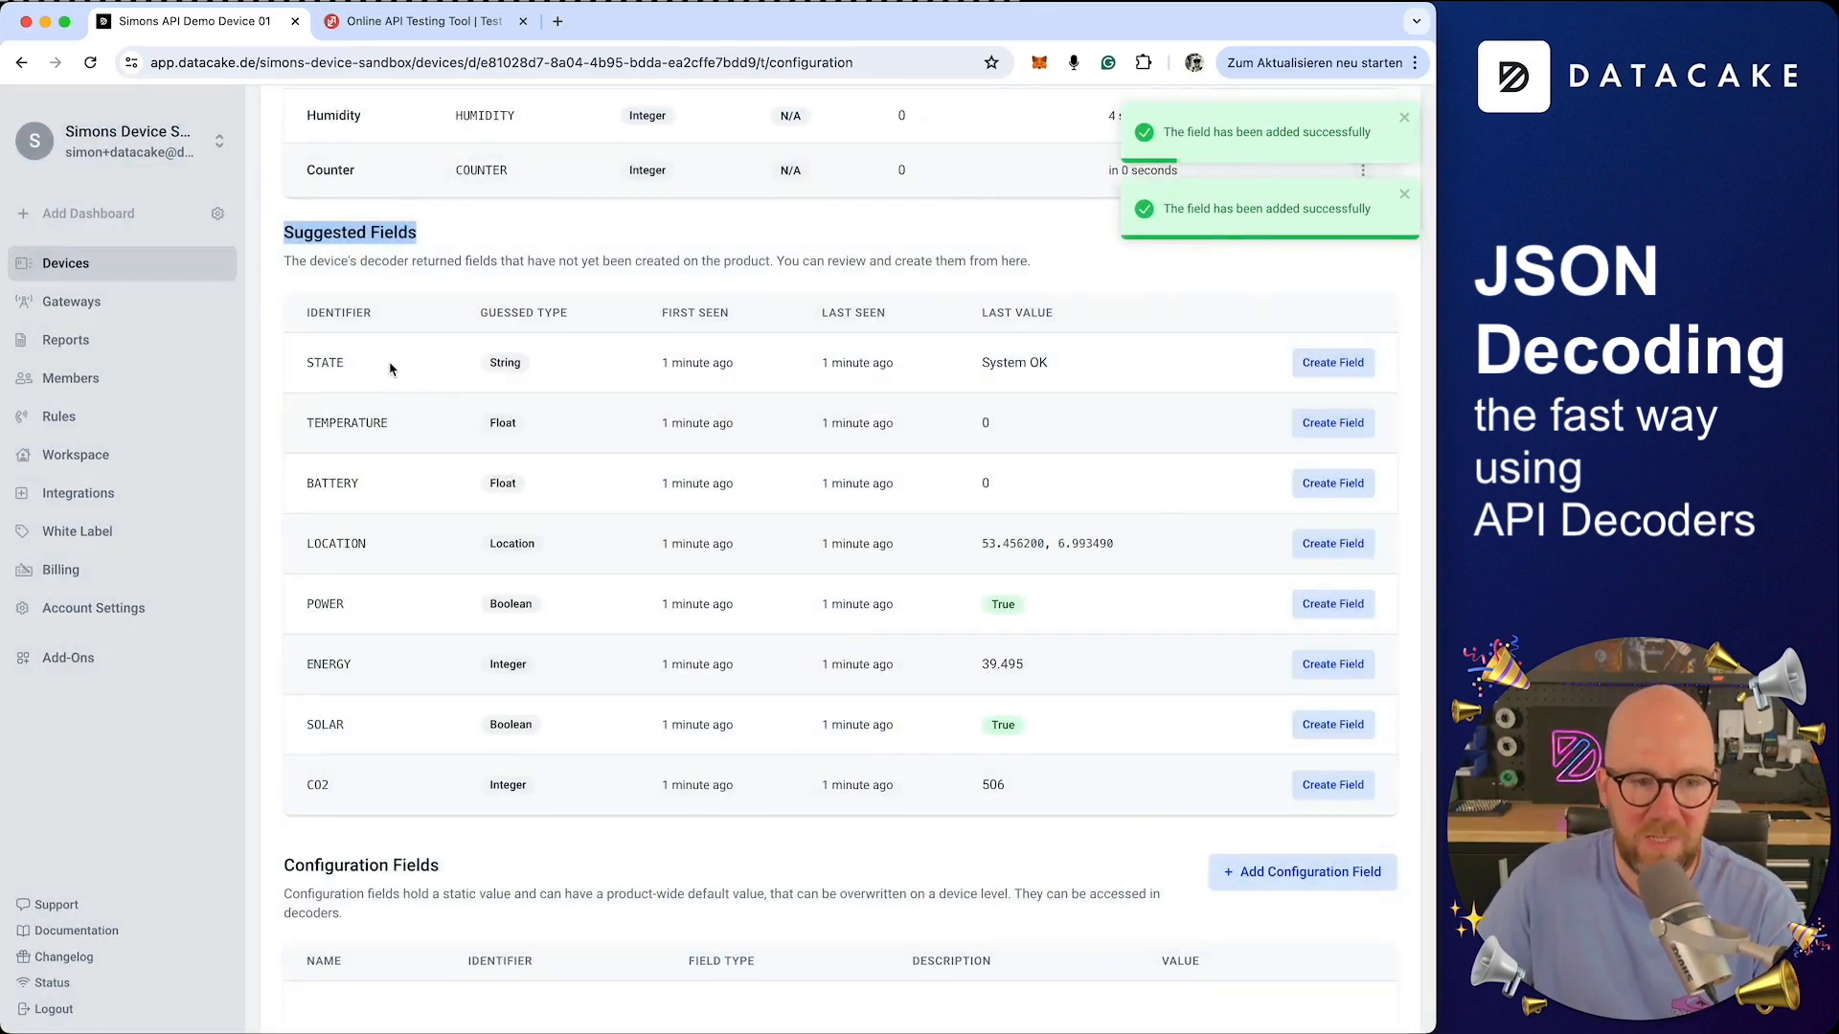
click(1332, 362)
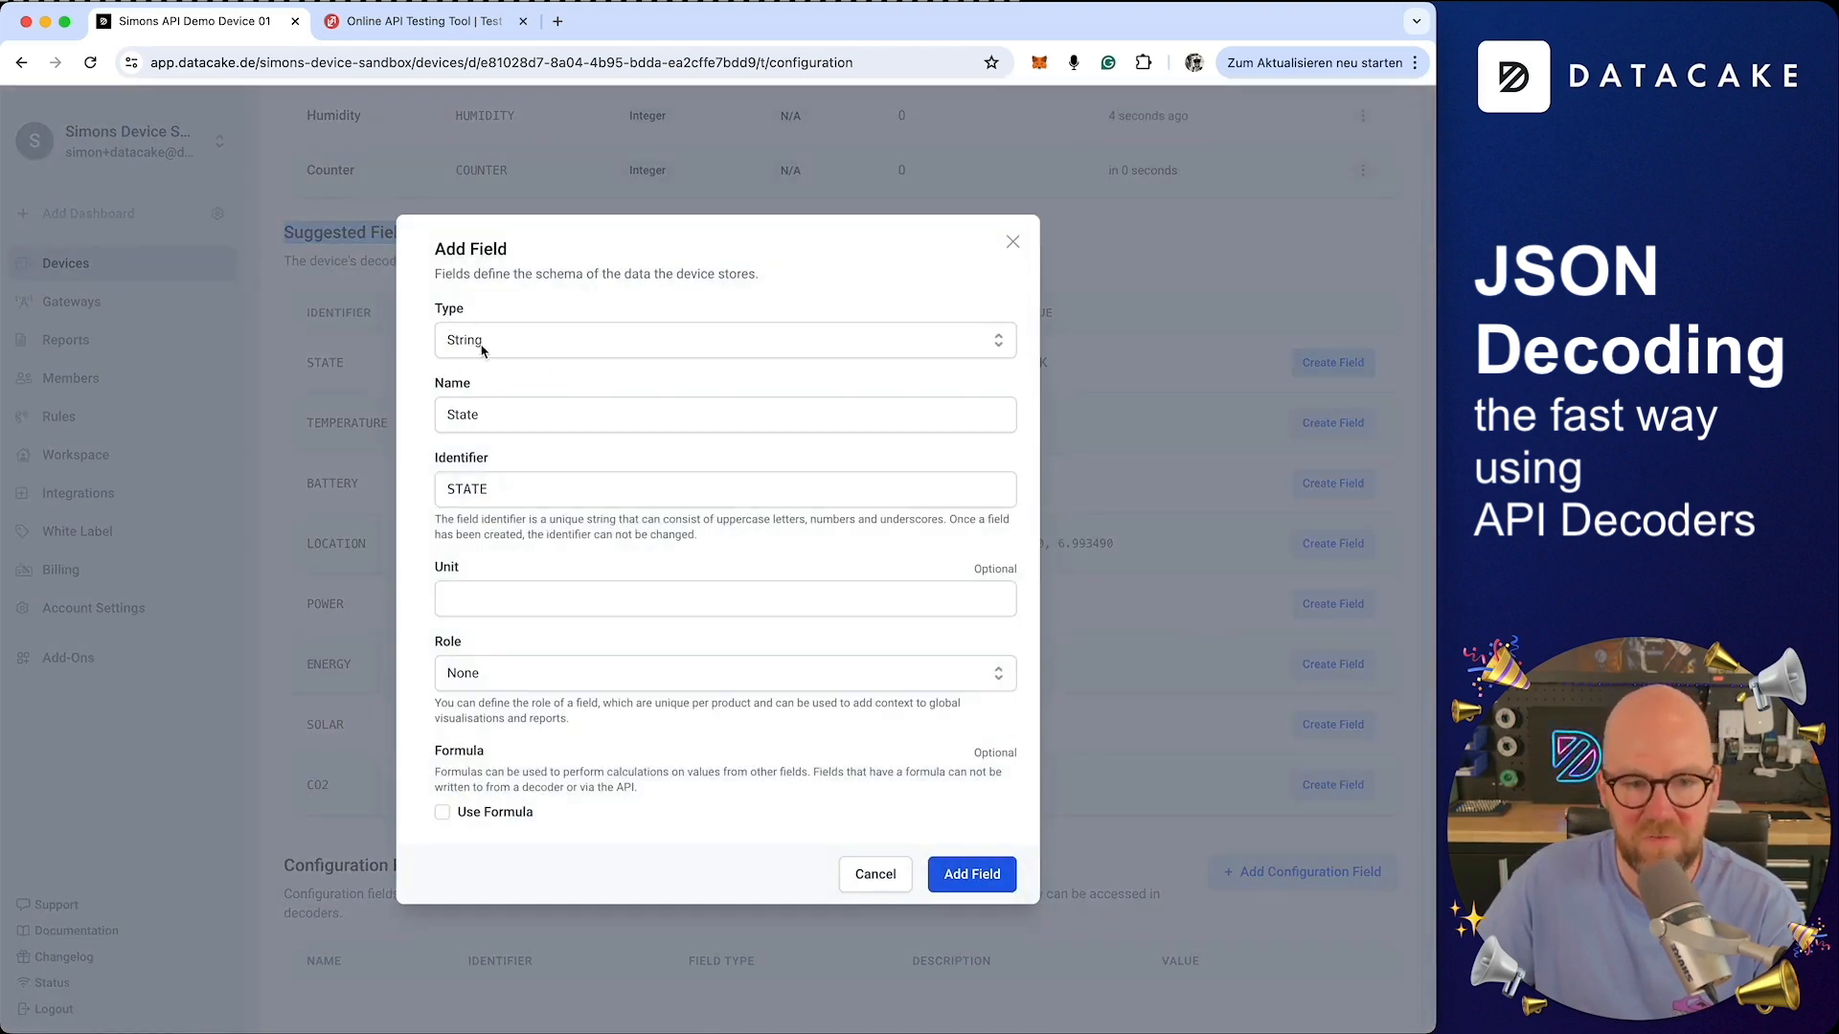
click(970, 871)
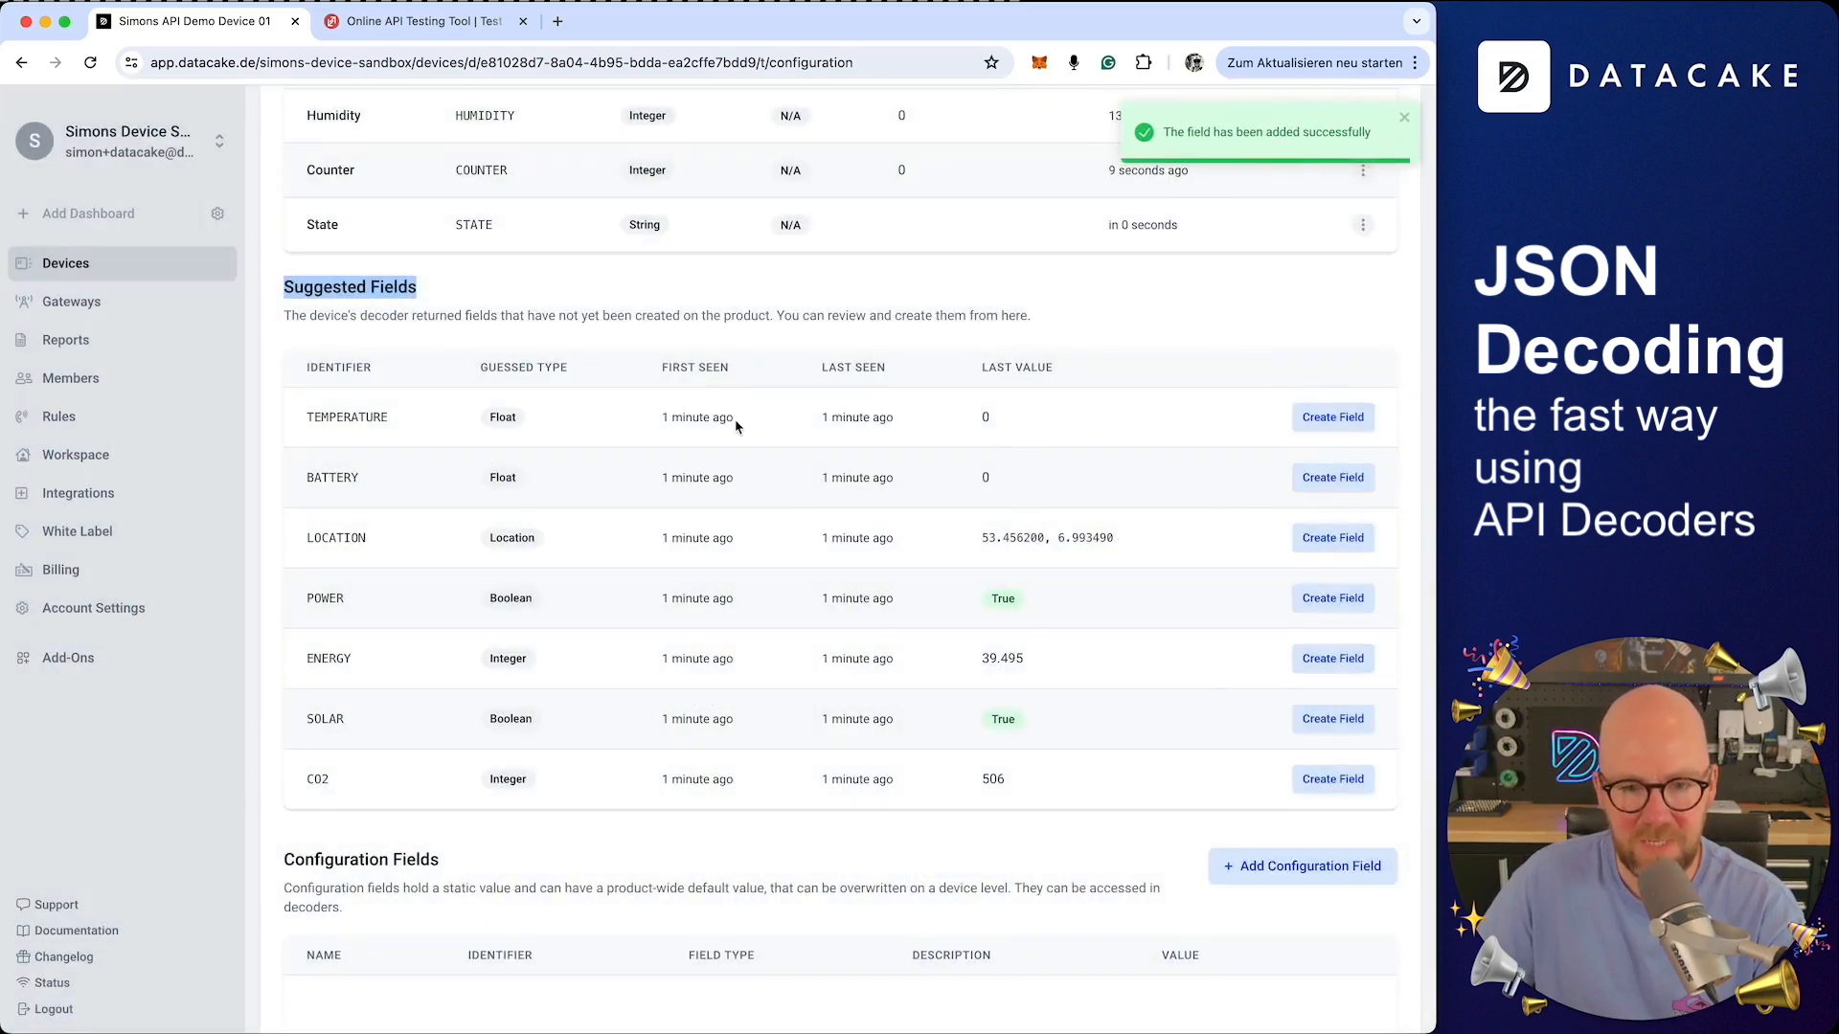
Create the Temperature field with unit °C and role Primary
click(1352, 416)
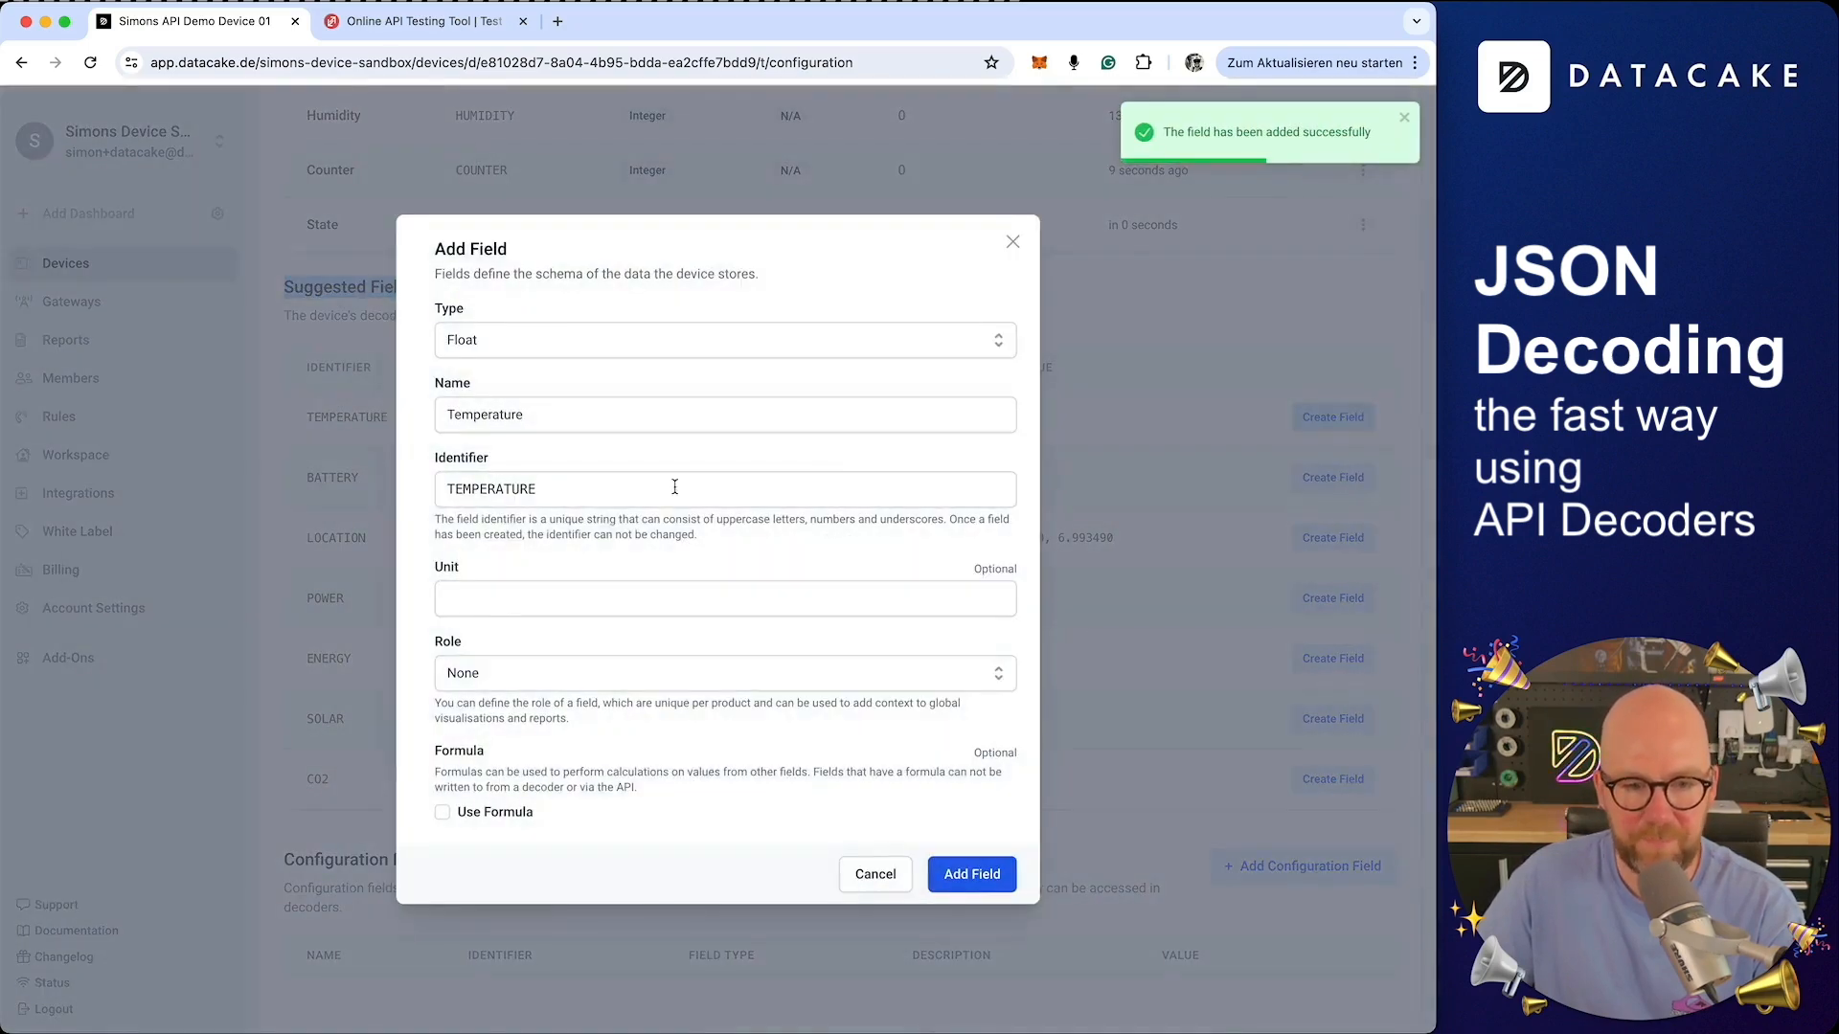
click(563, 601)
text(°C)
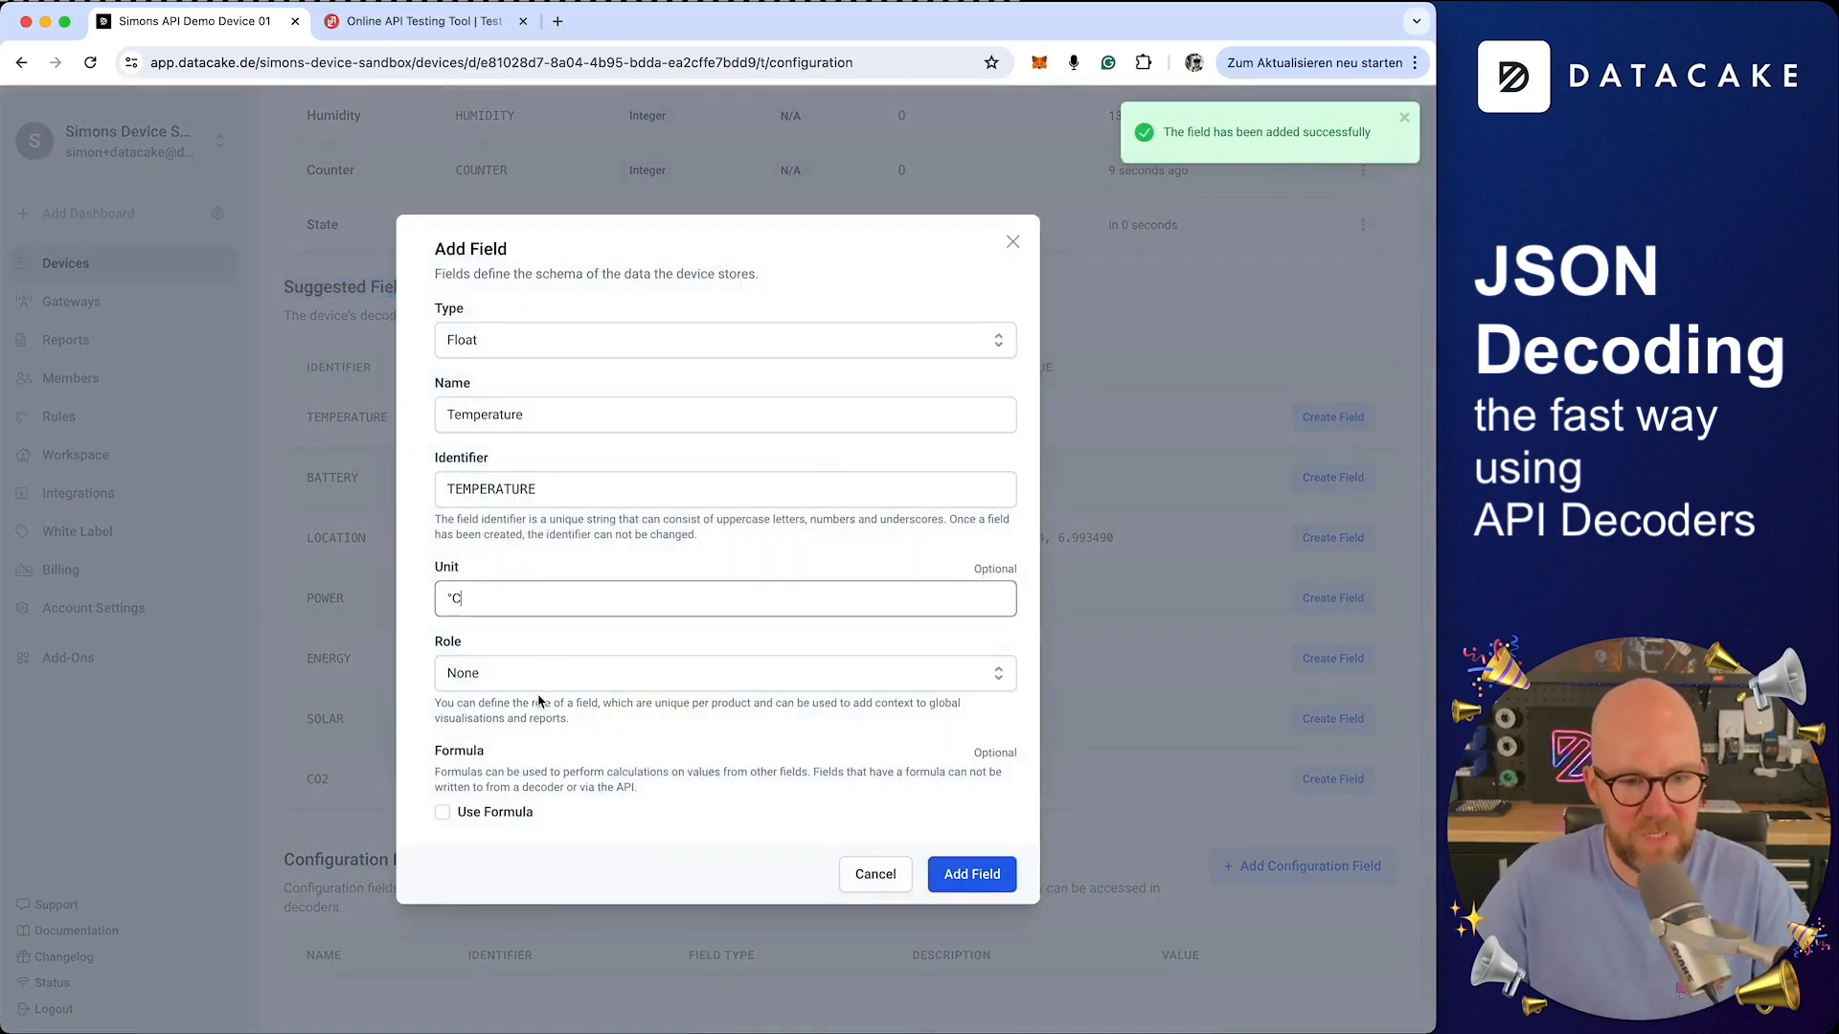
click(550, 675)
click(513, 751)
click(977, 874)
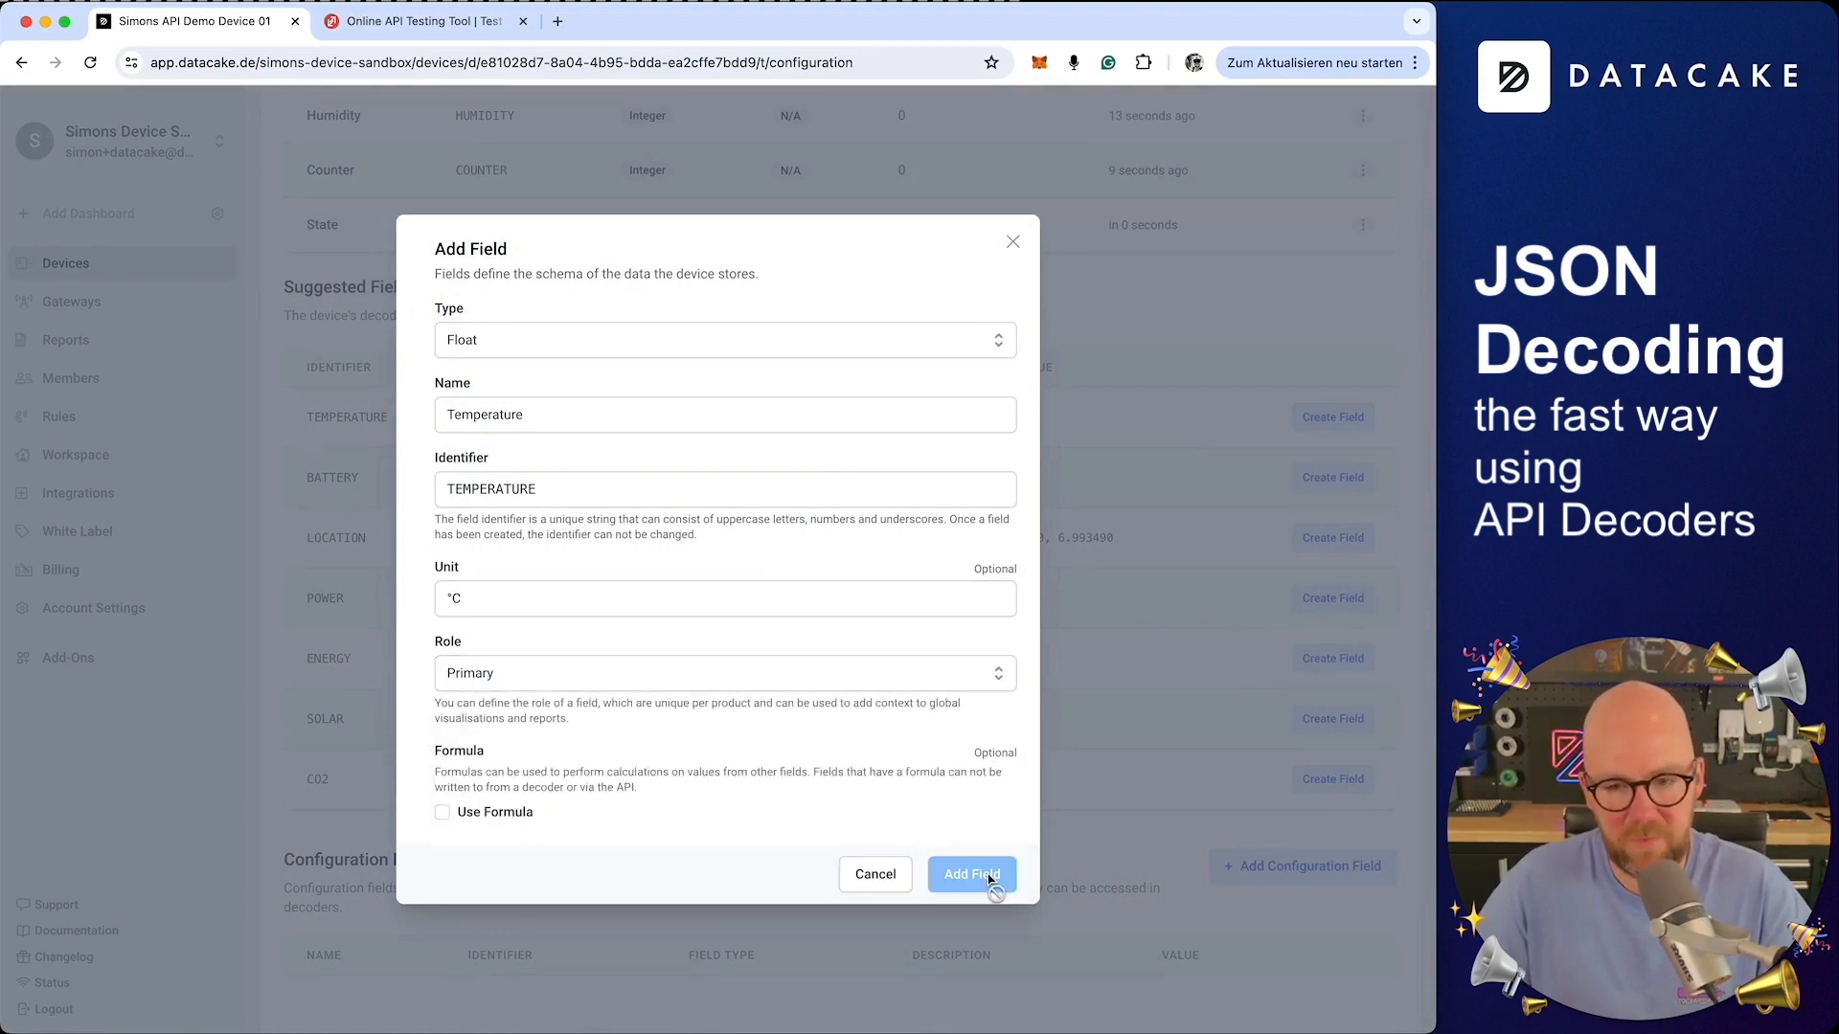
Create the Battery field with unit % and role Device Battery
click(1331, 474)
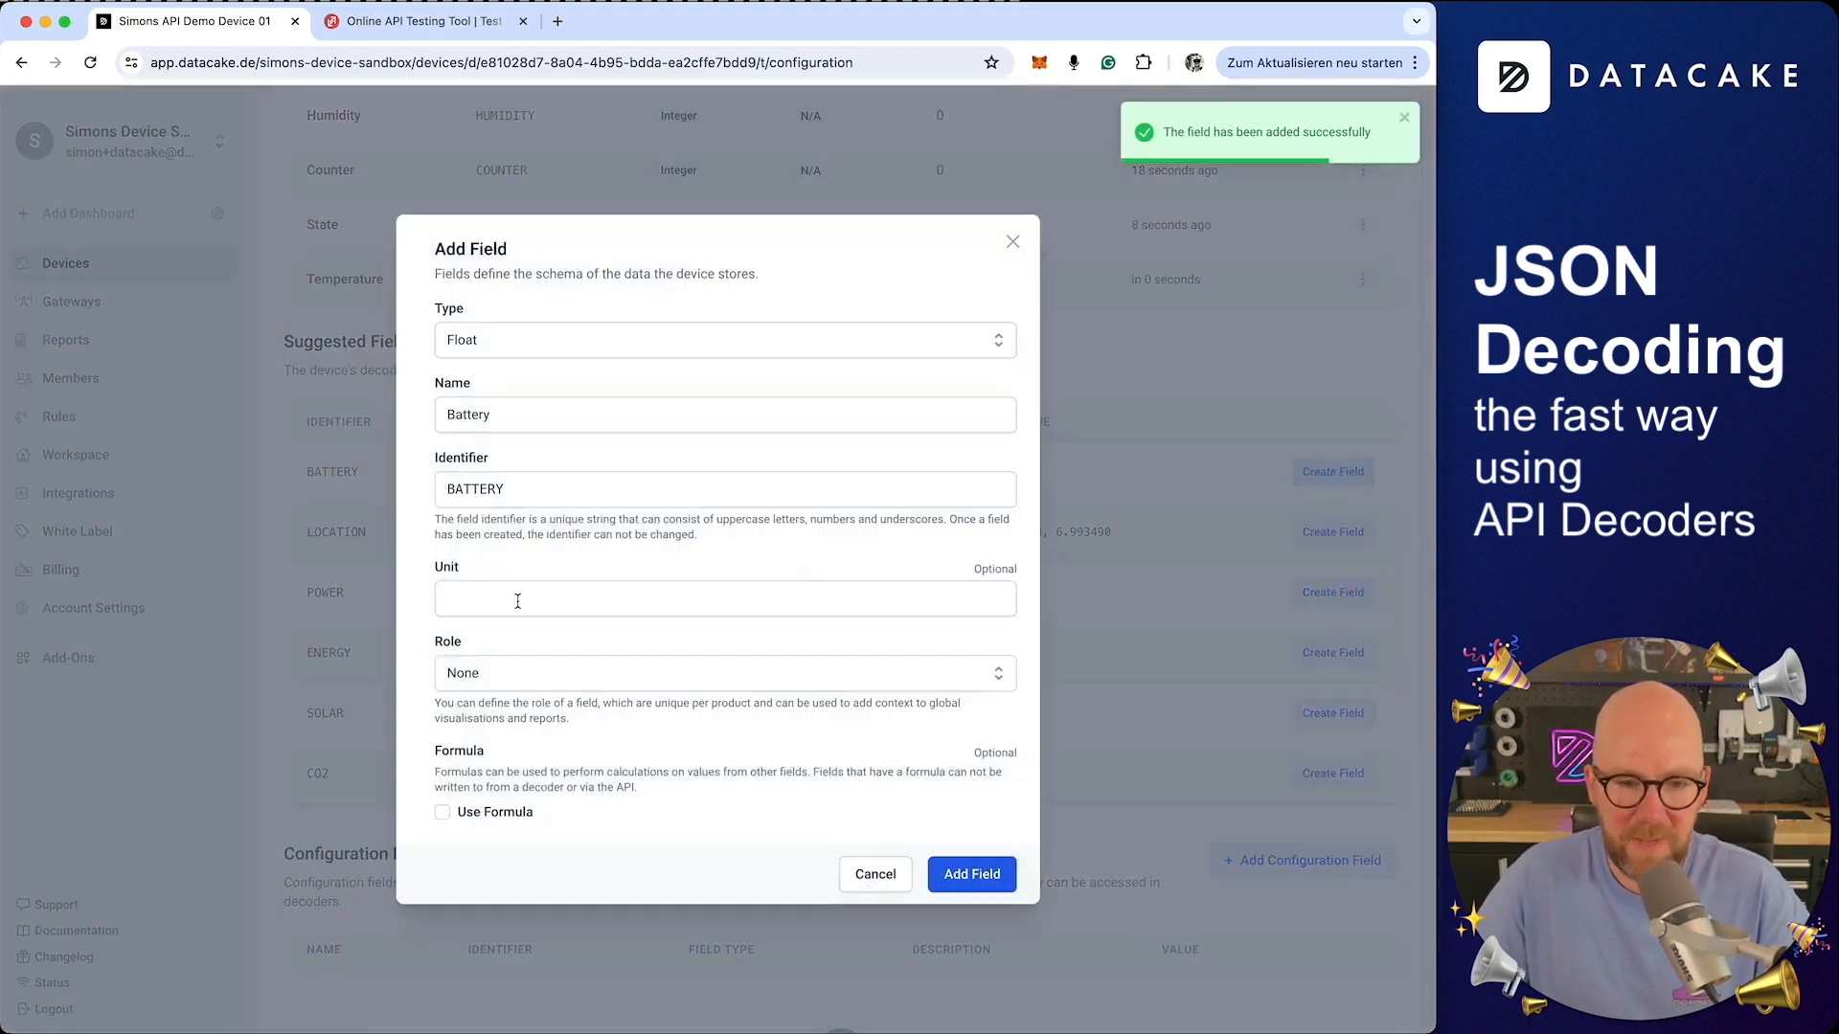
click(513, 600)
text(V)
click(484, 649)
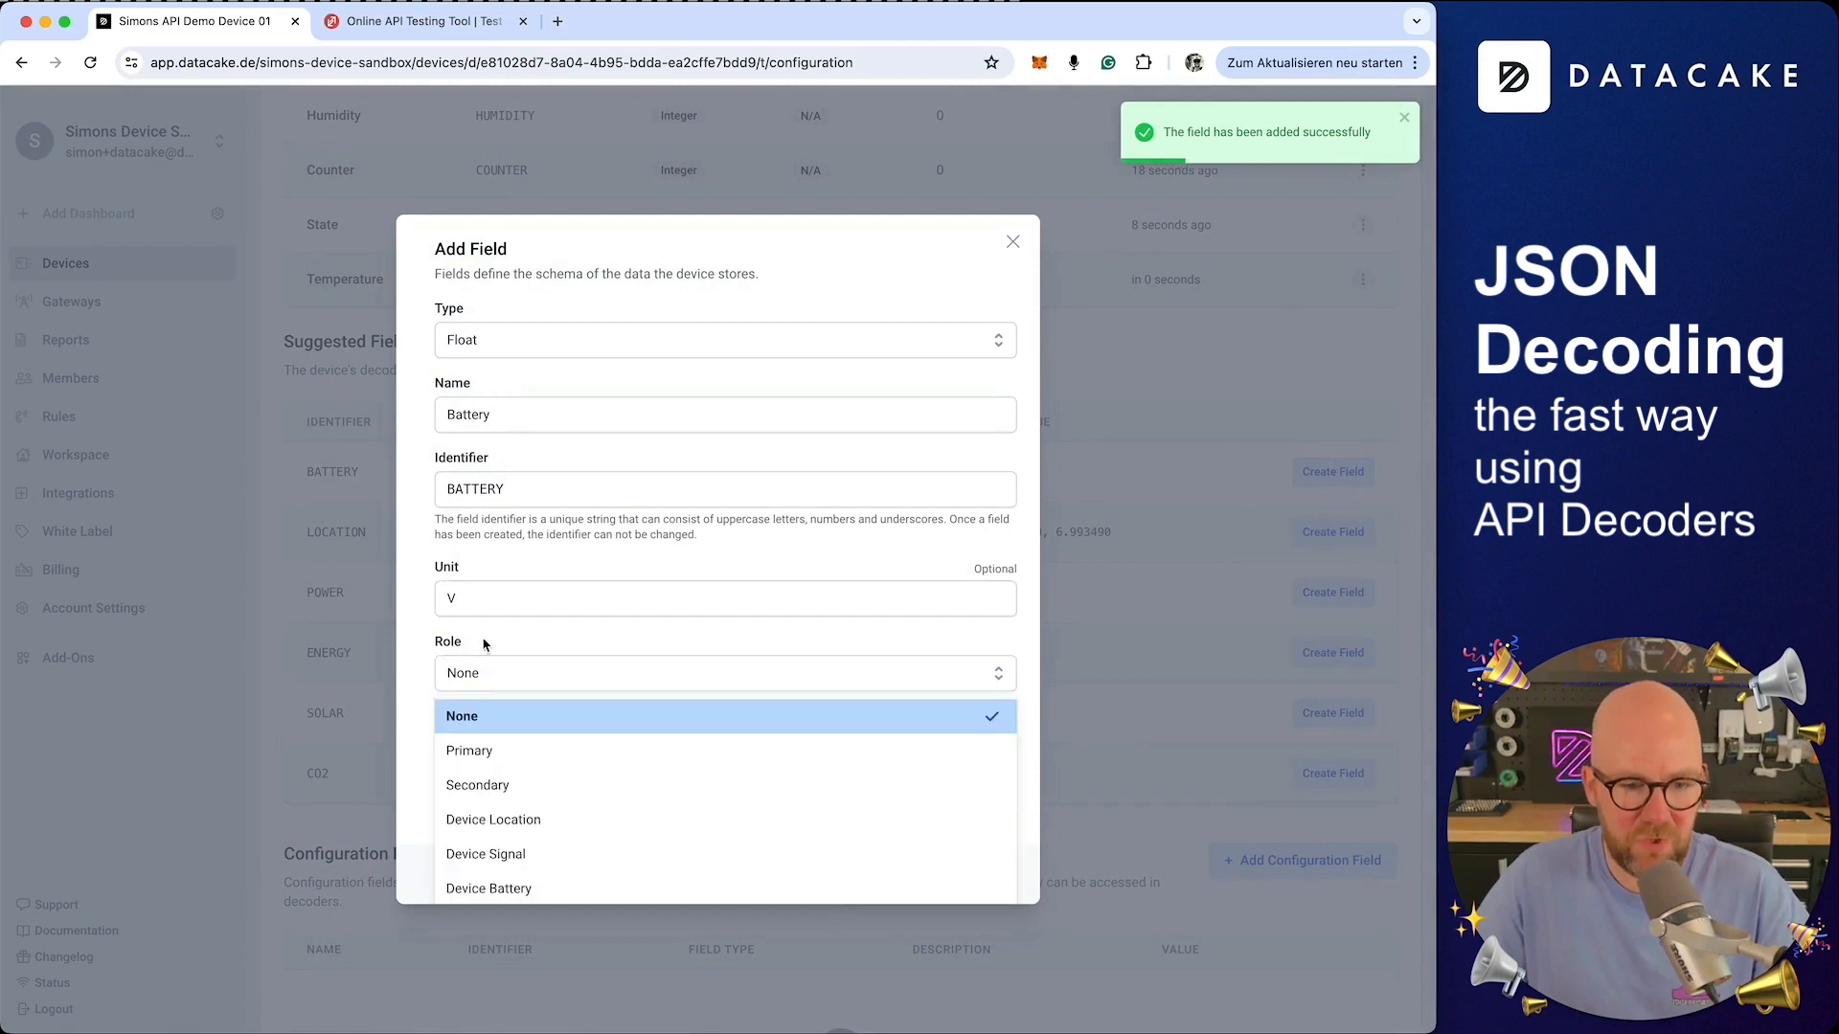
double_click(483, 594)
key(BackSpace)
text(%)
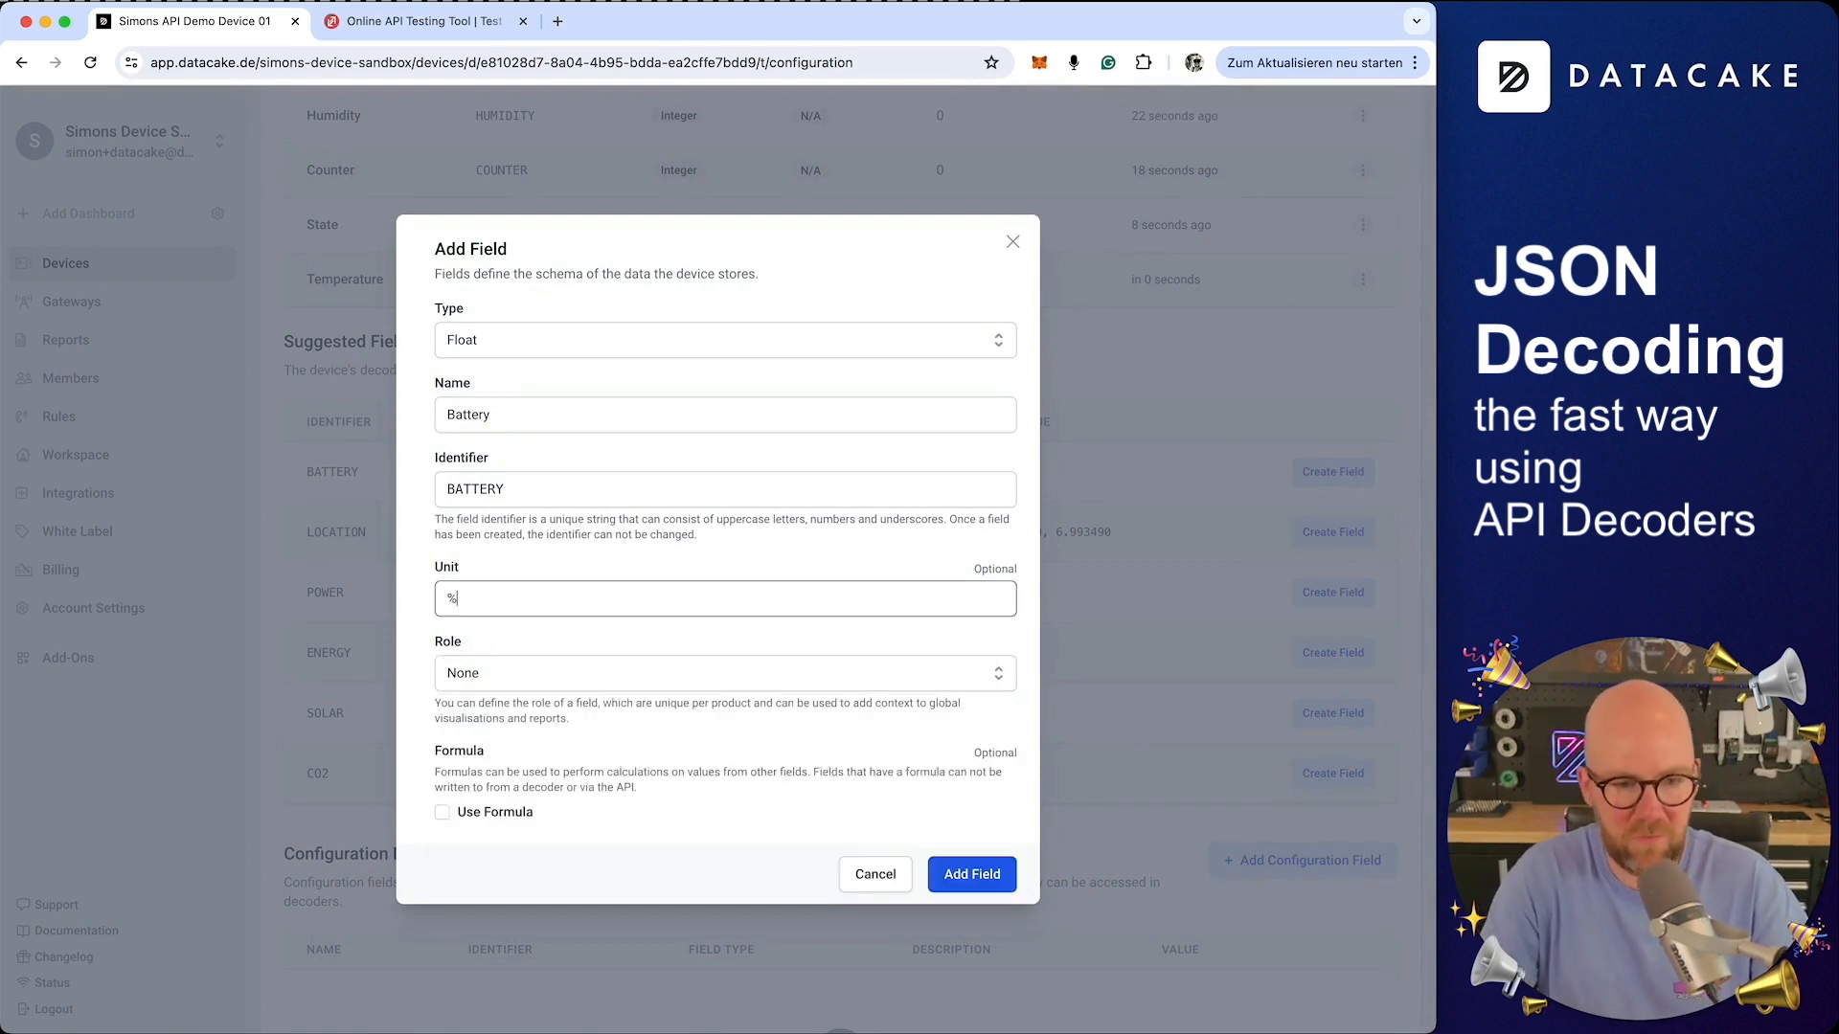
click(485, 673)
click(594, 882)
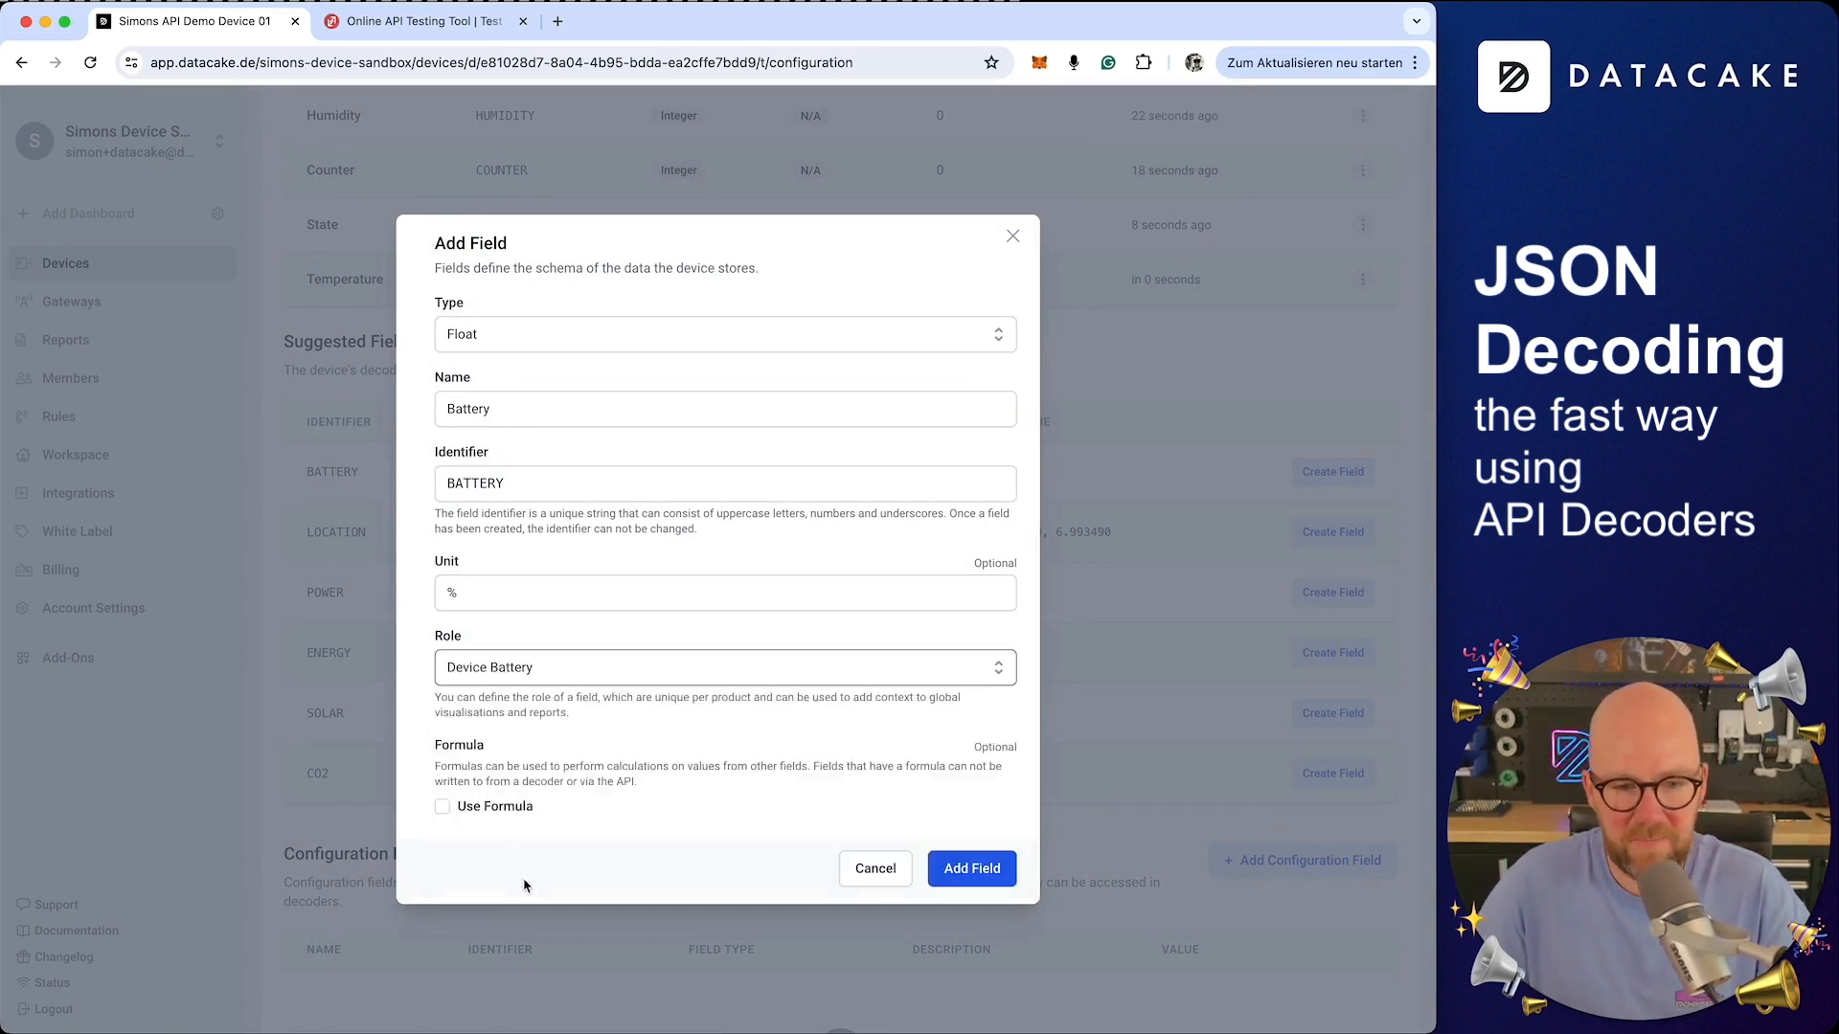
click(972, 874)
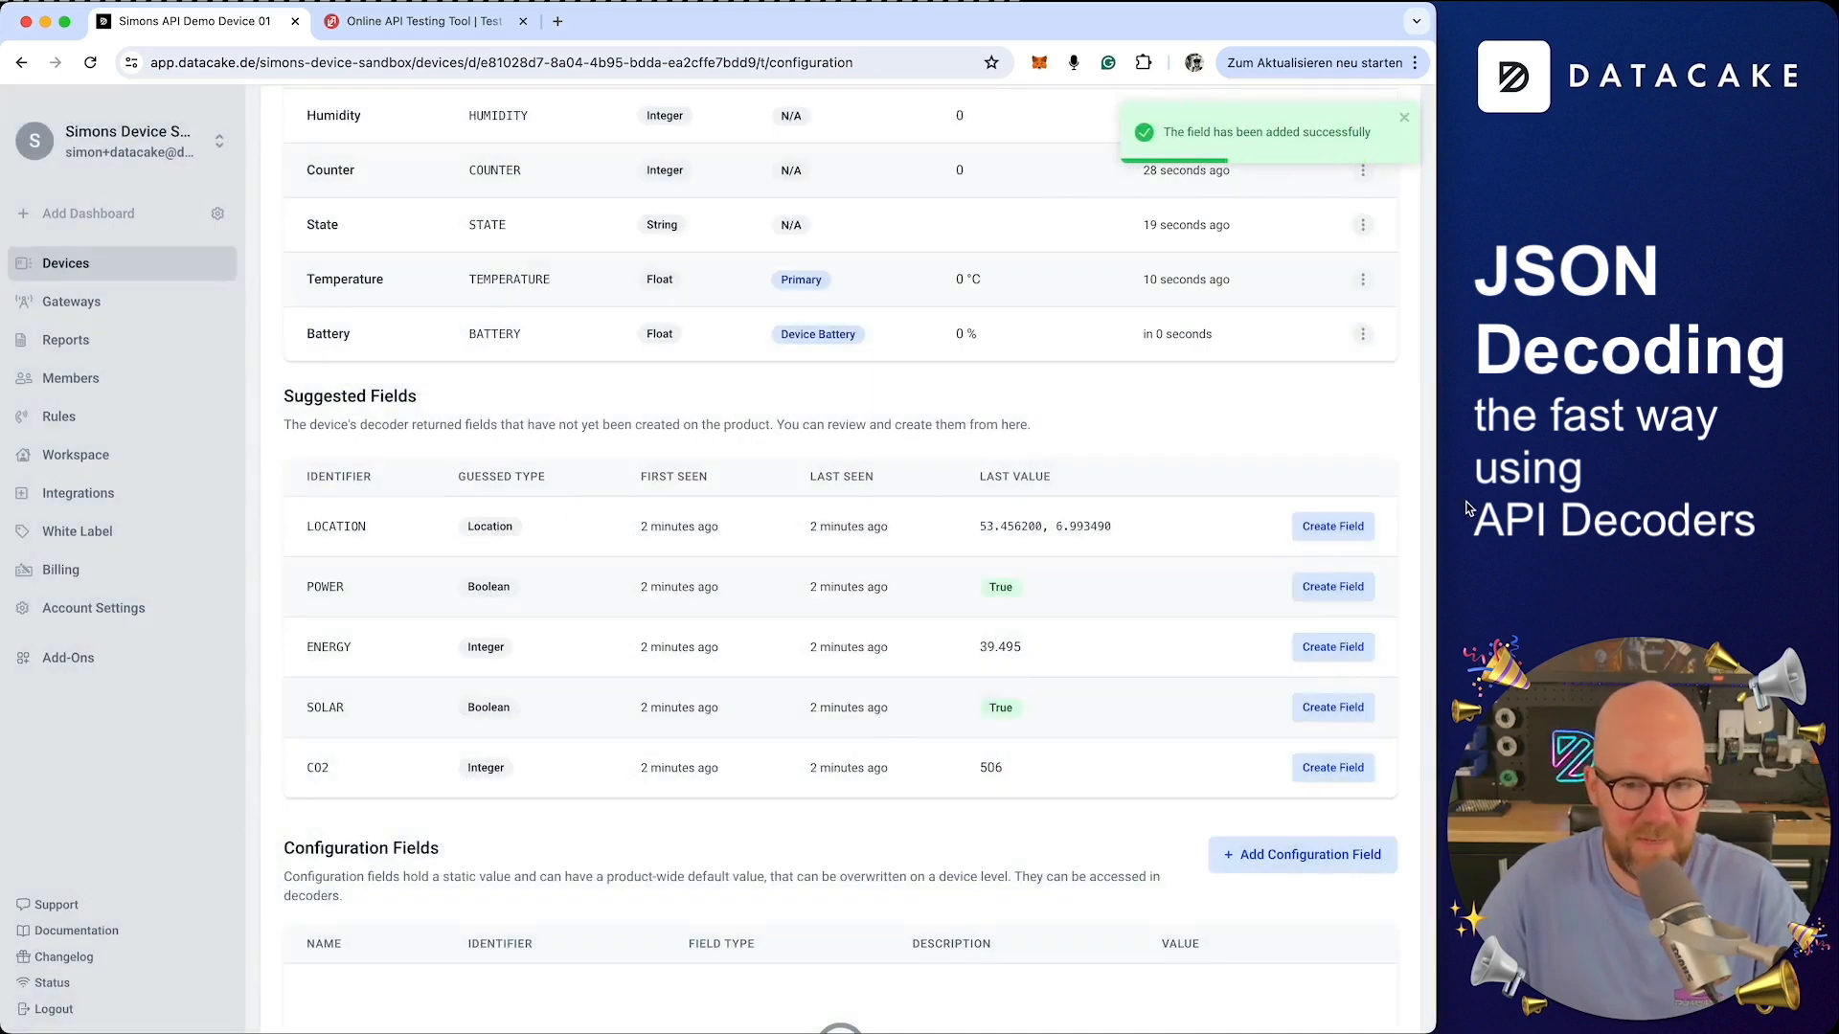
Create the Location field with role Device Location
click(1333, 526)
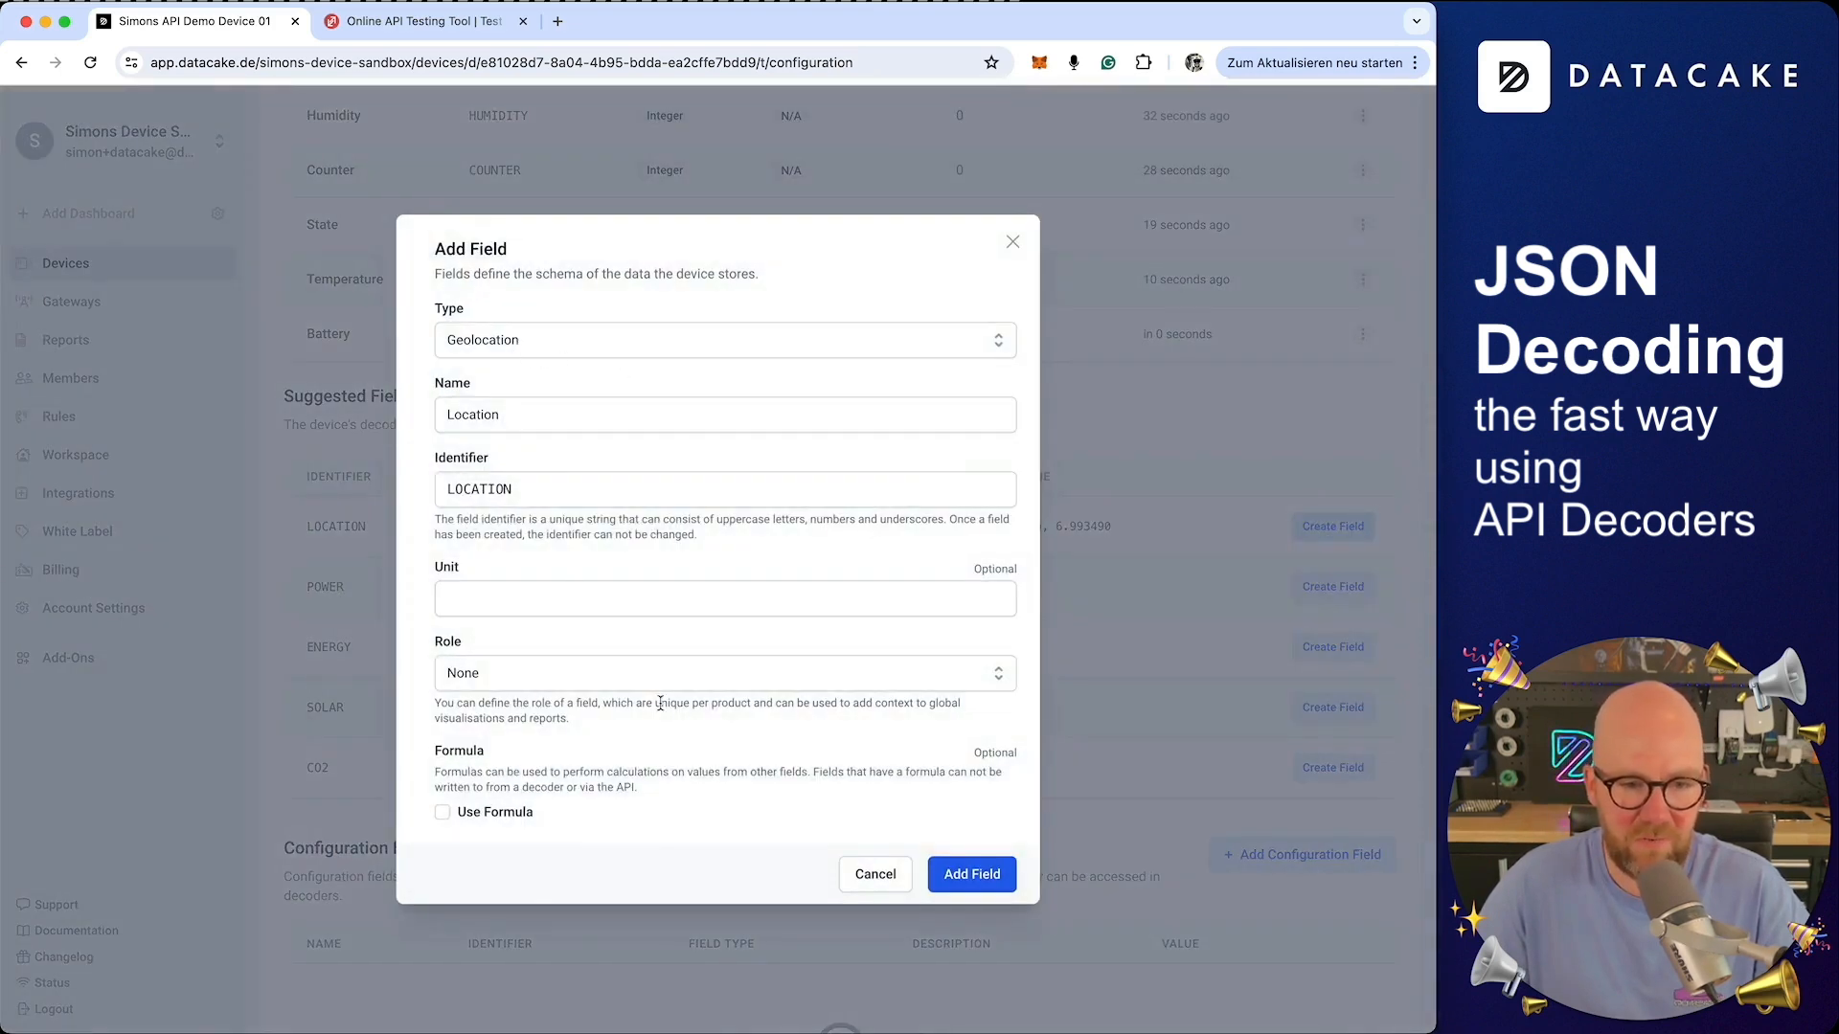
click(538, 678)
click(526, 816)
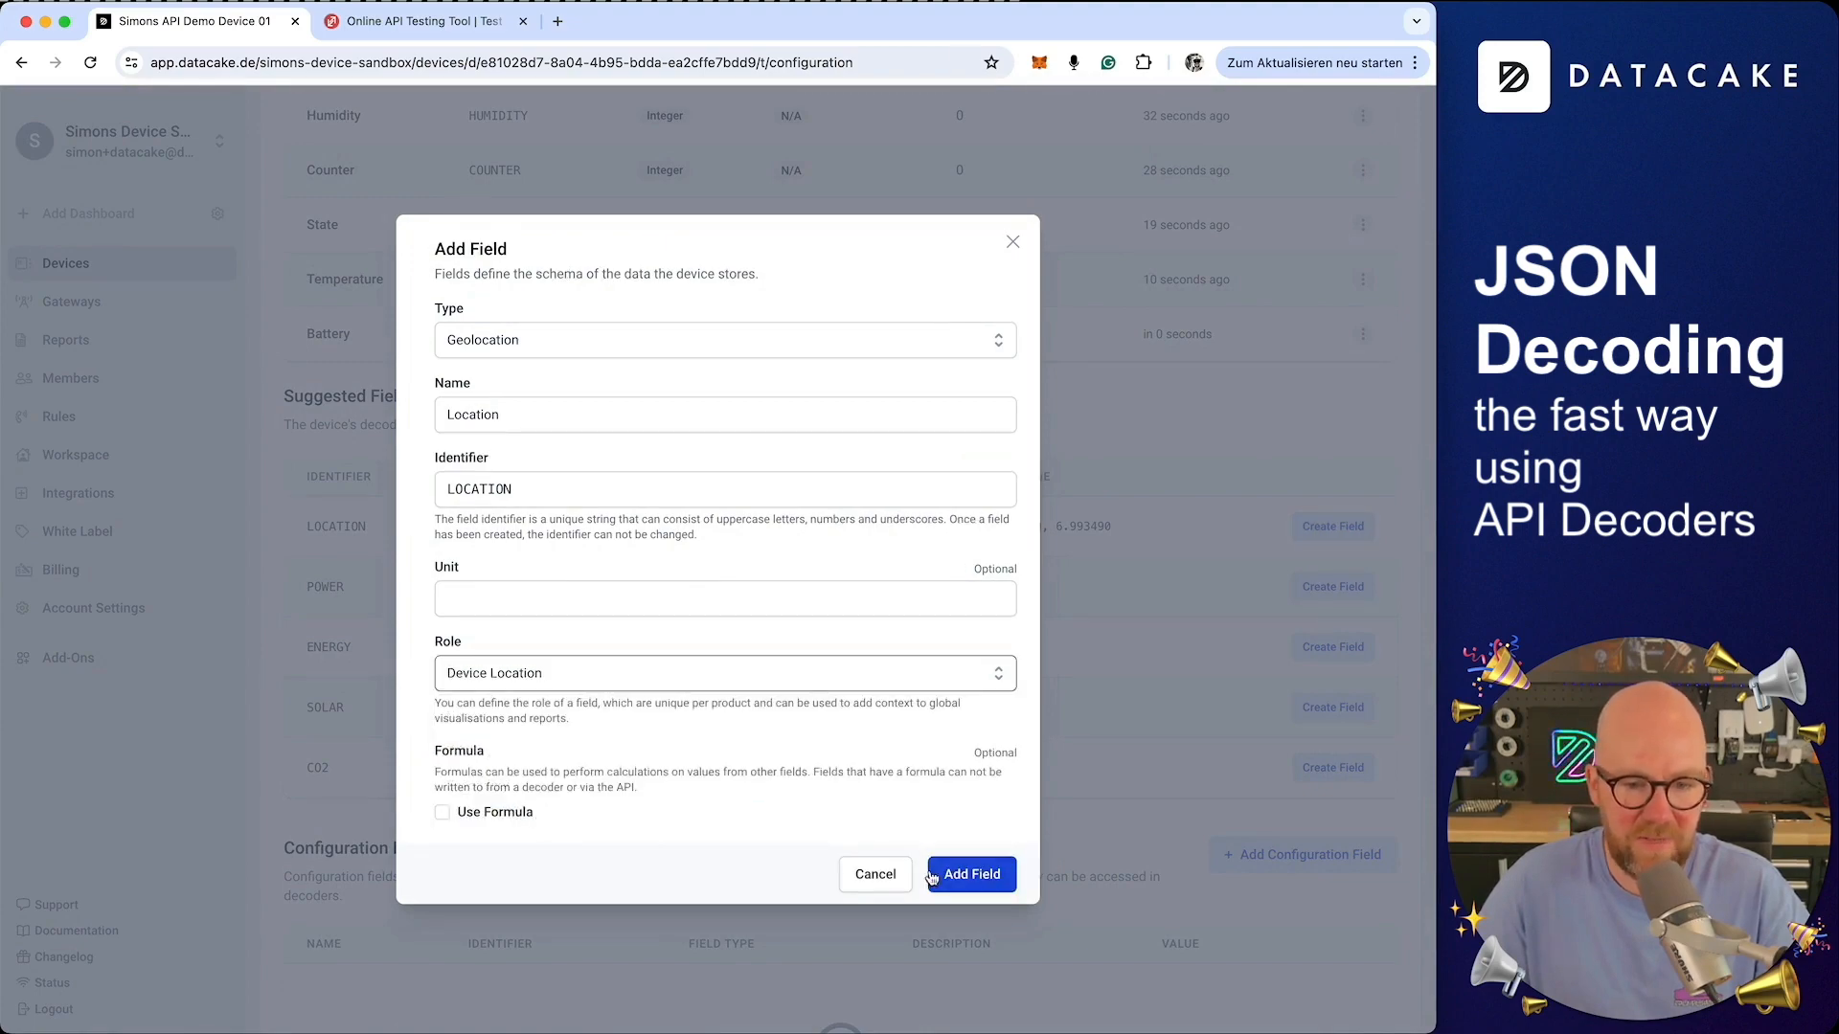
click(955, 874)
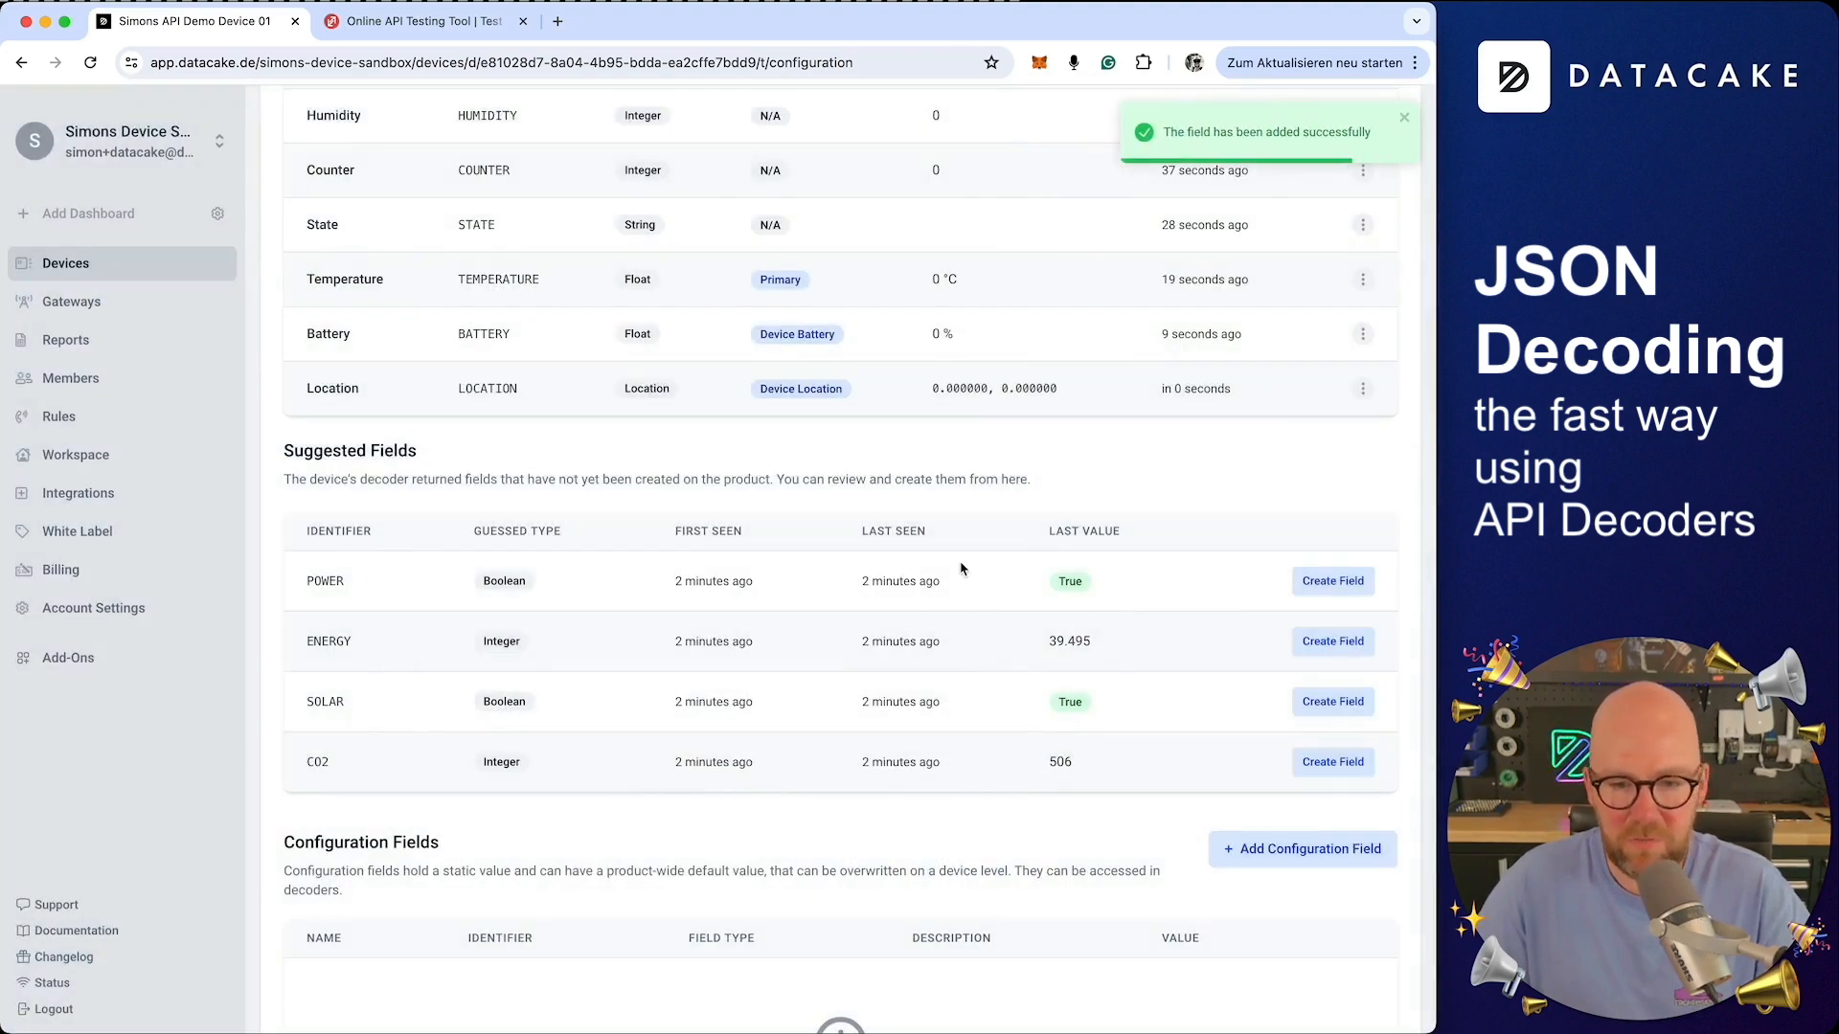
Create the Power, Energy and Solar fields from the suggestions with default settings
click(1311, 583)
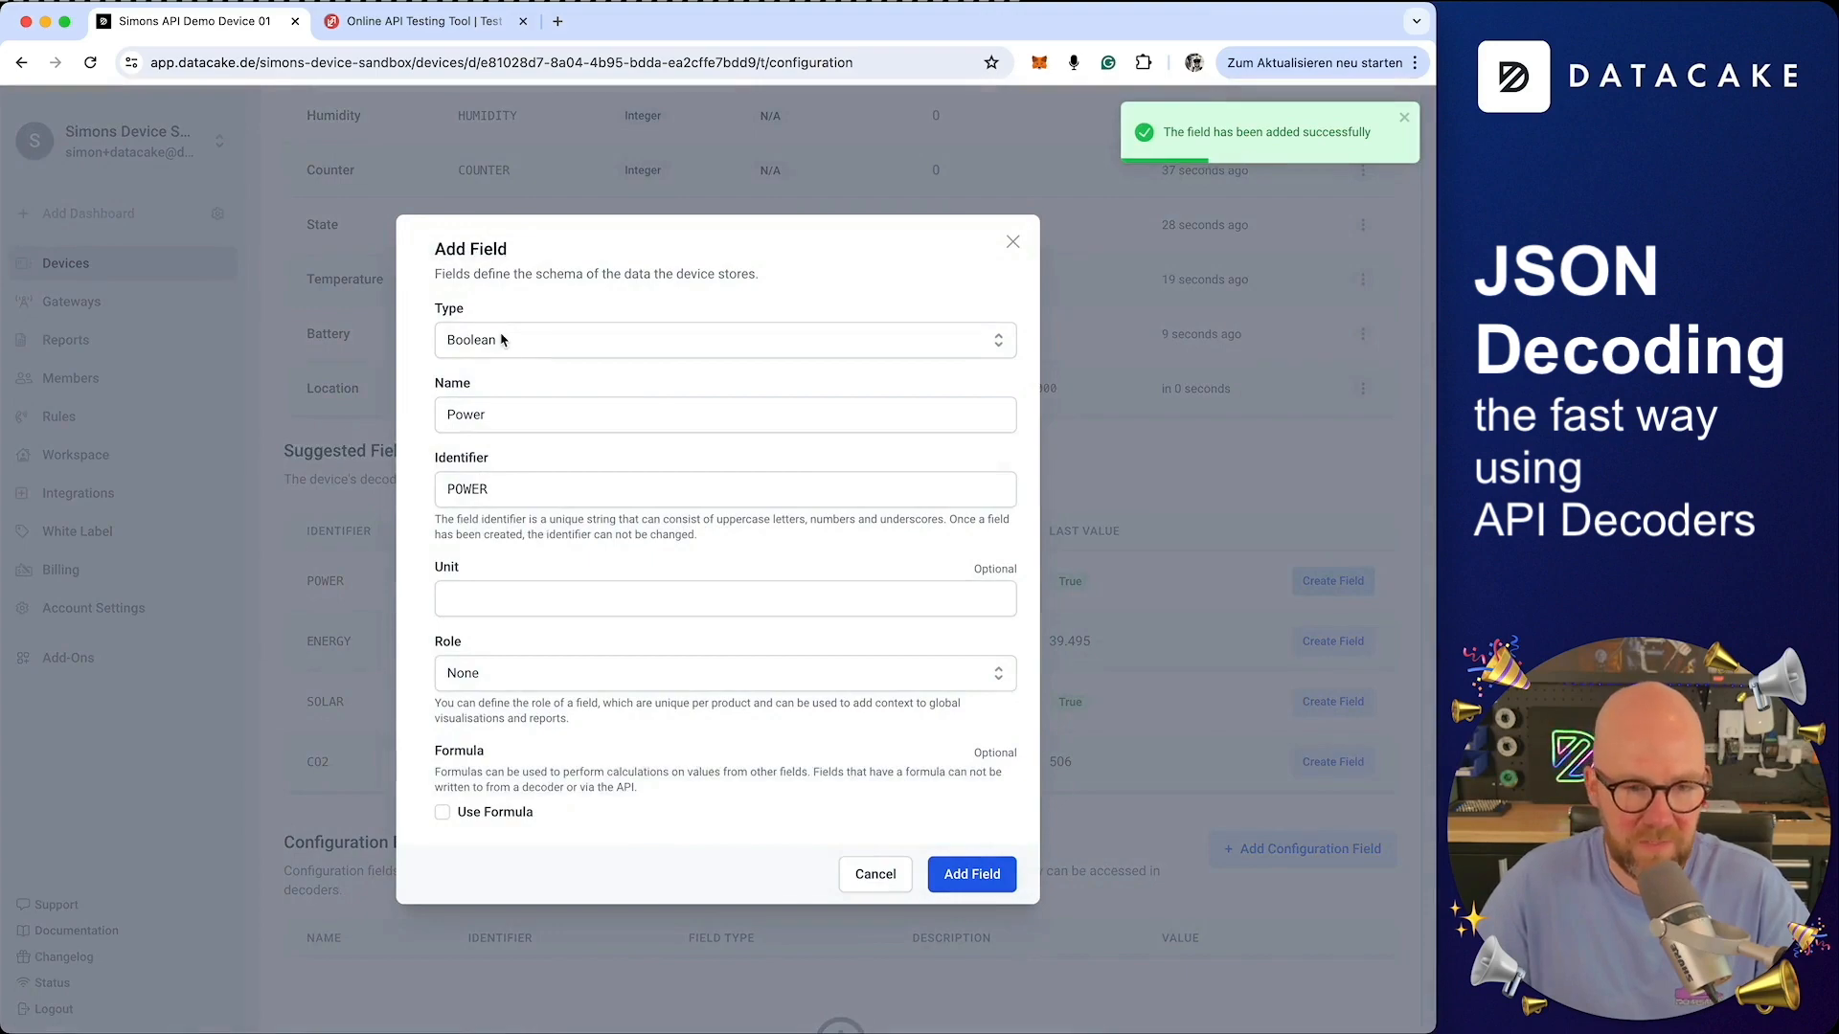
click(963, 871)
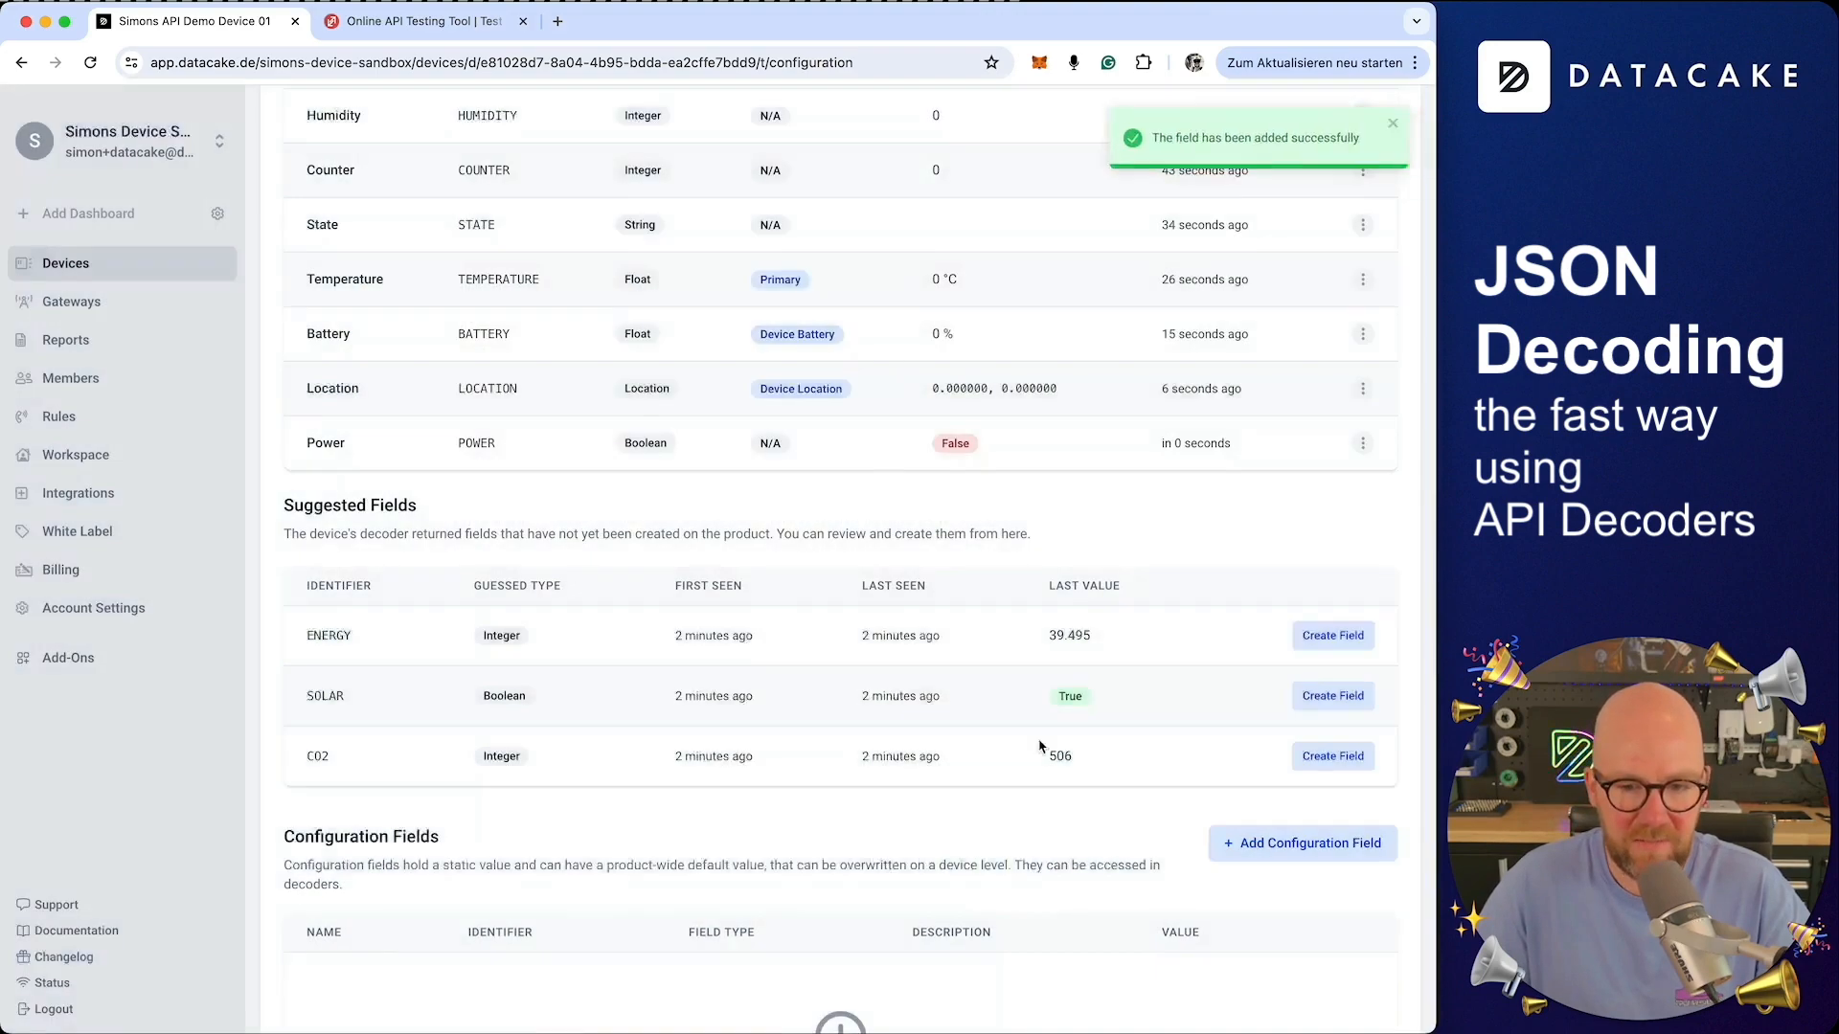
click(1331, 636)
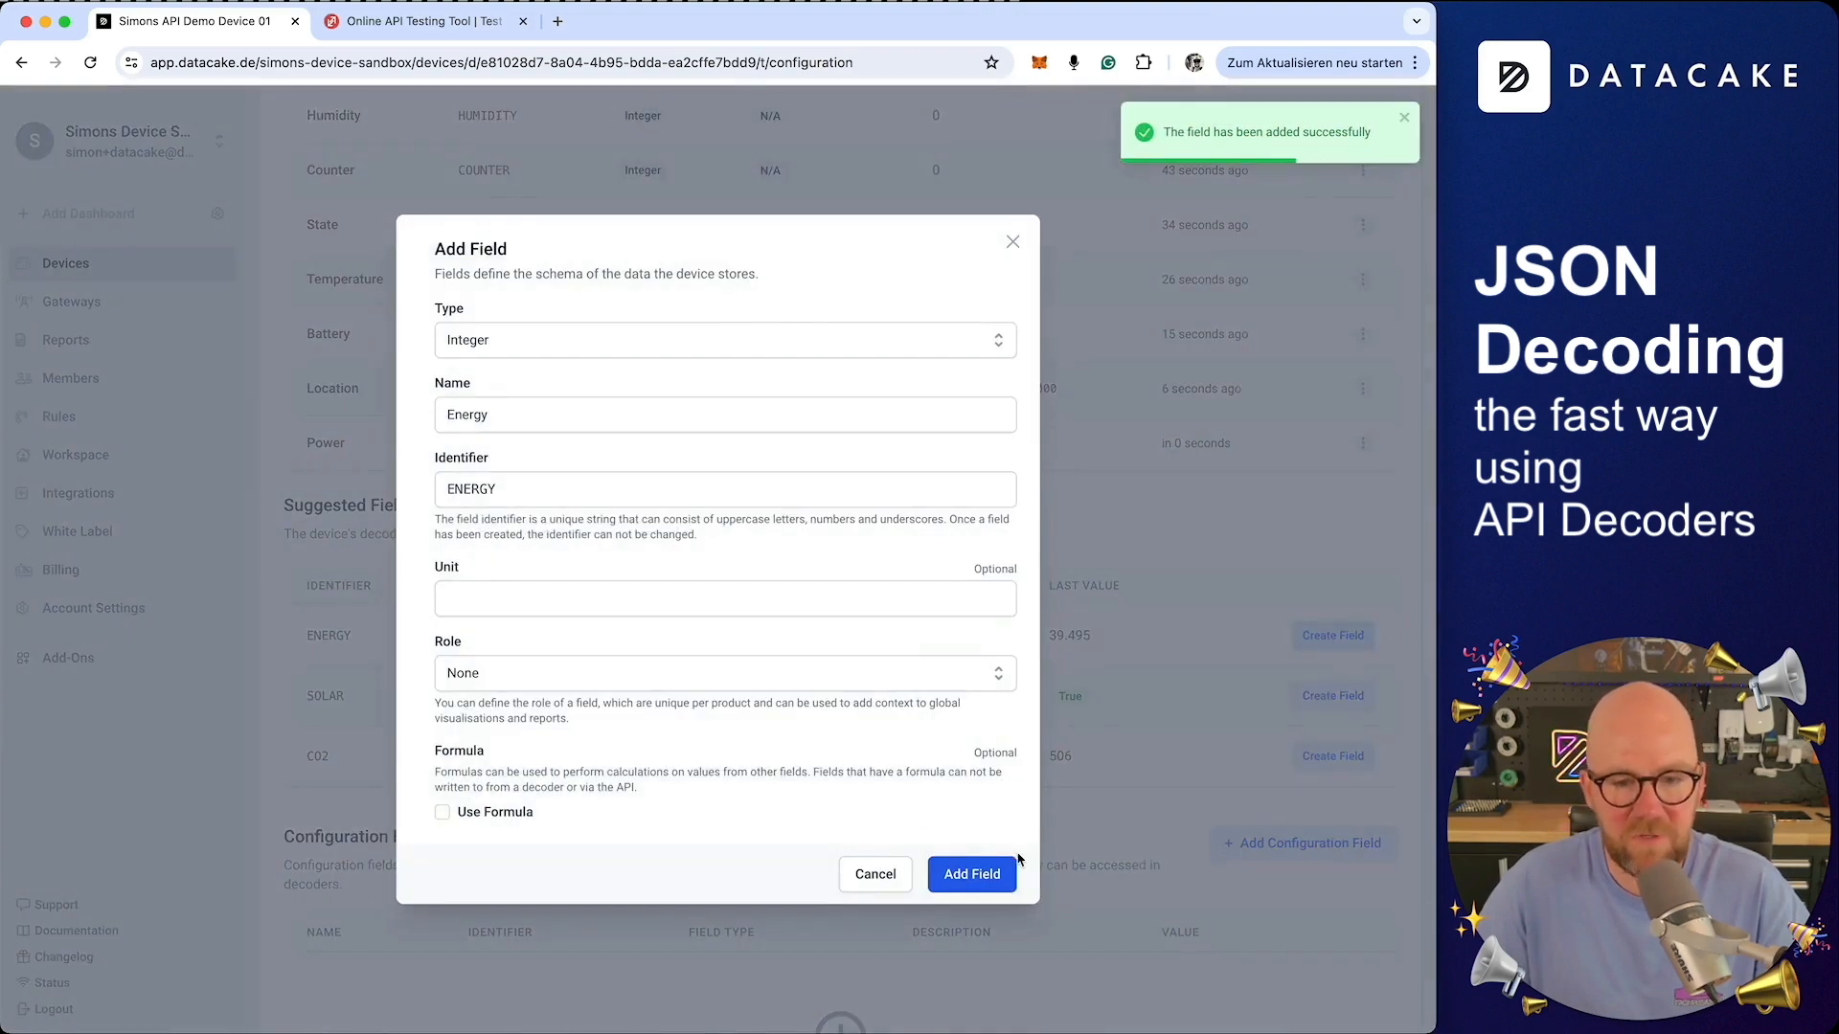
click(984, 874)
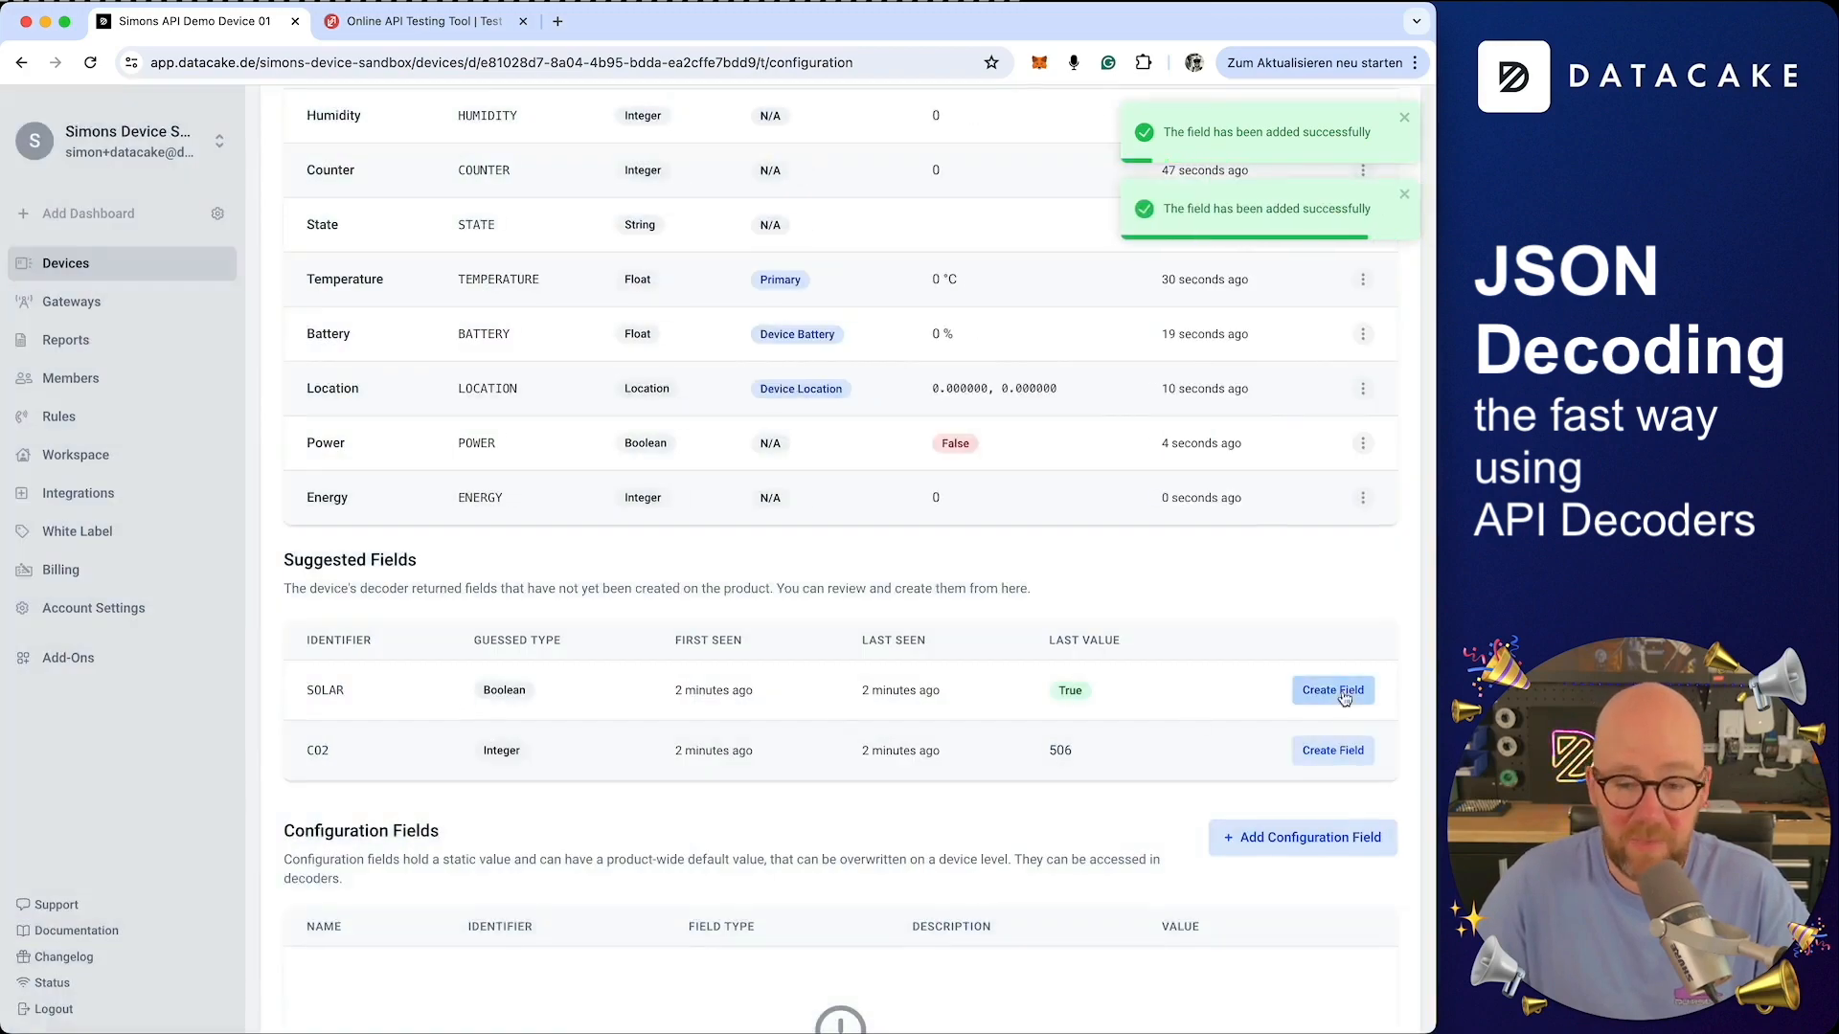
click(1343, 693)
click(986, 873)
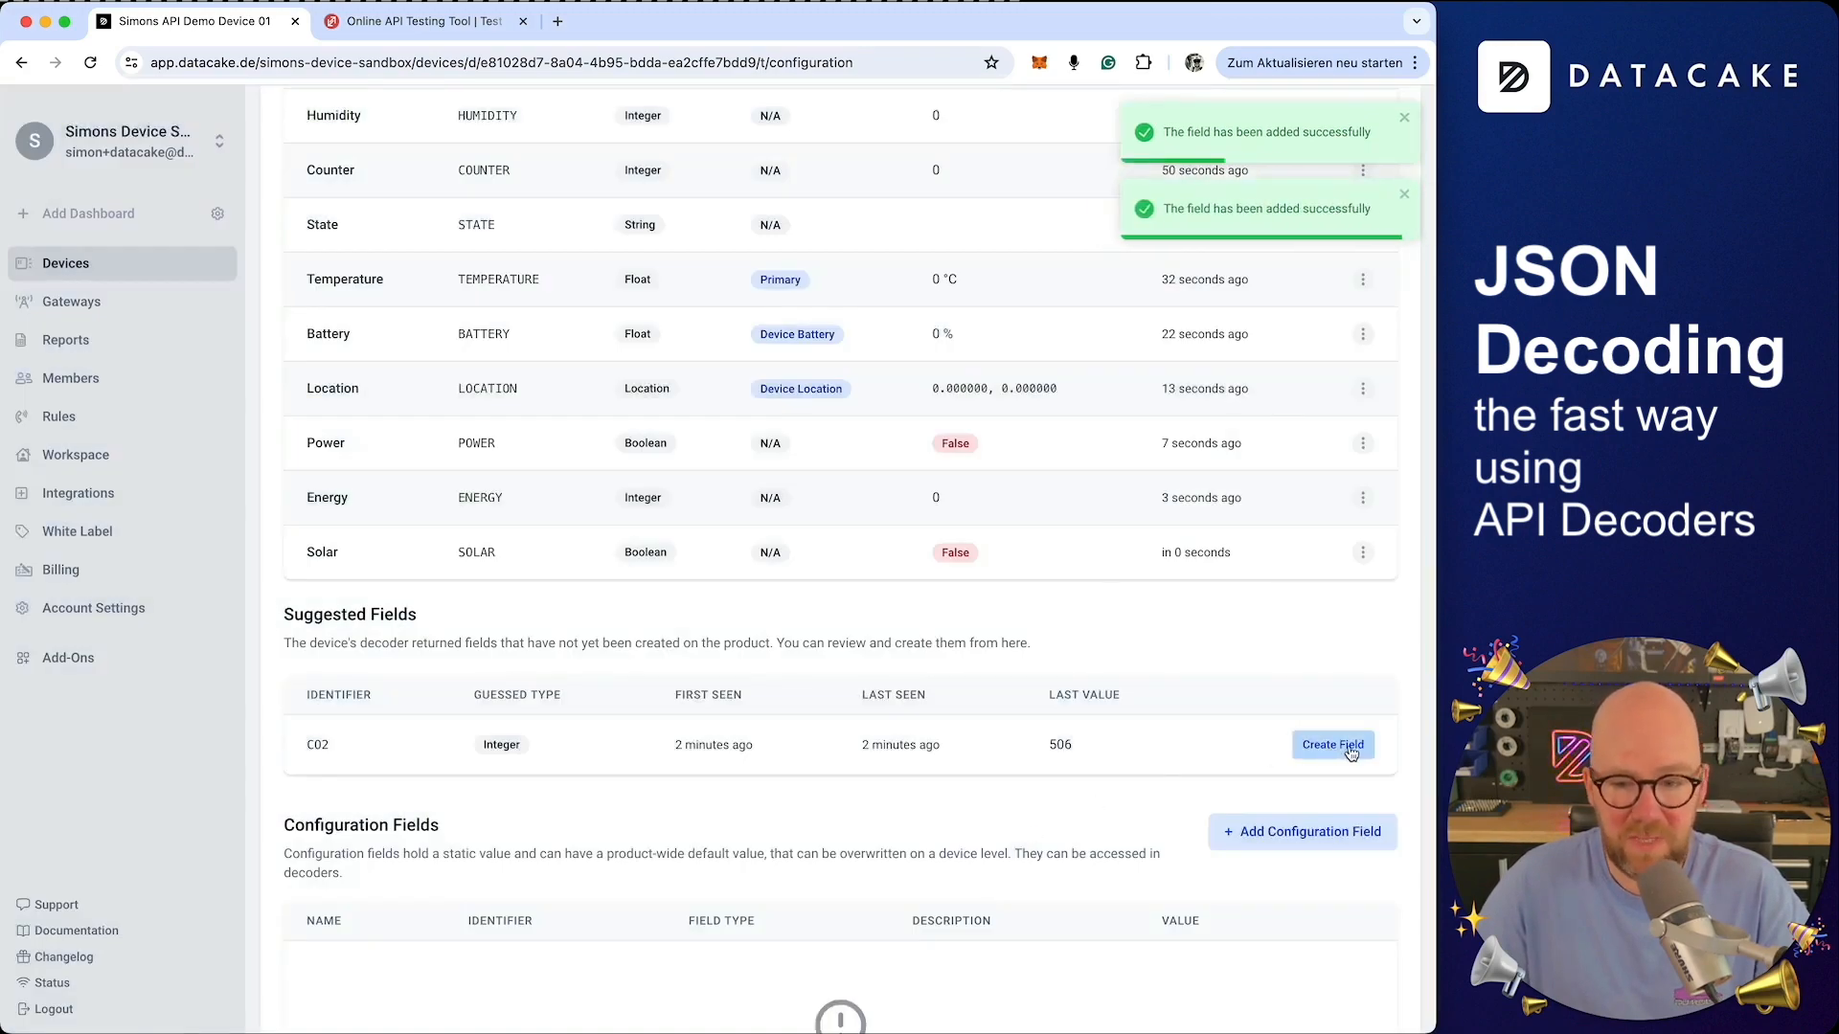
Create the Co2 field with role Secondary
click(1350, 753)
click(496, 676)
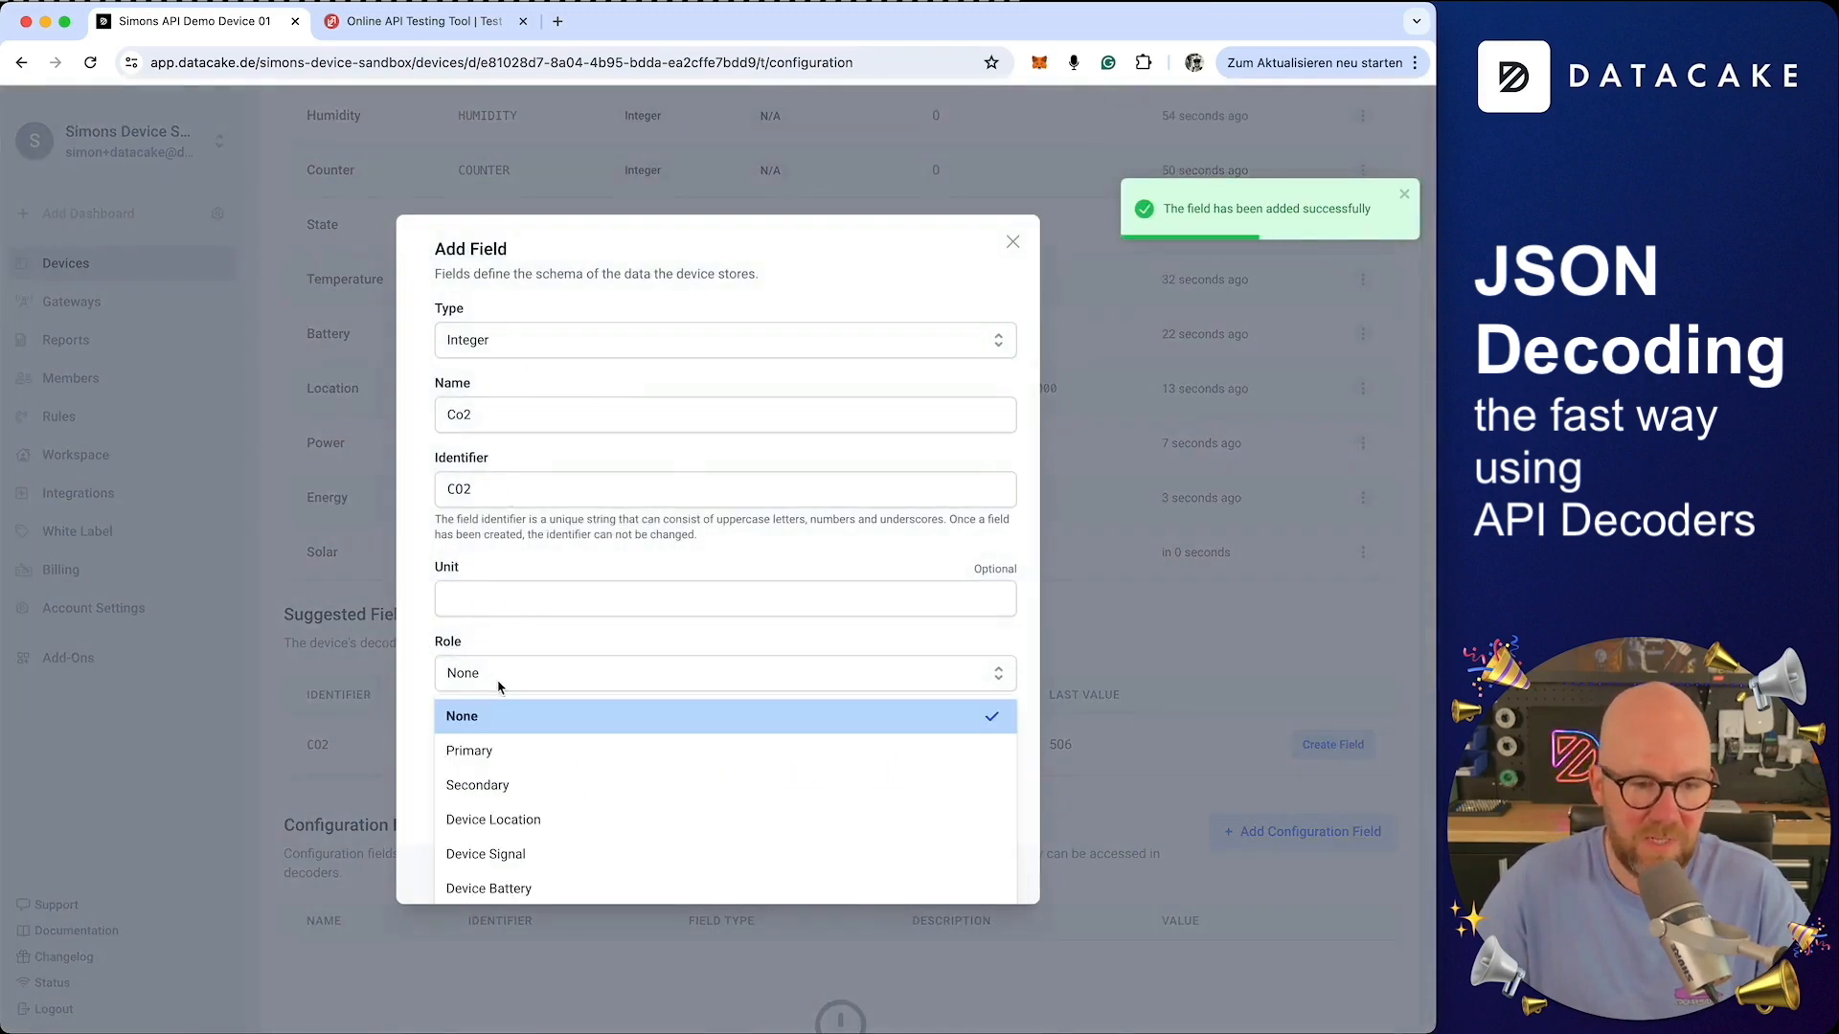
click(507, 785)
click(970, 873)
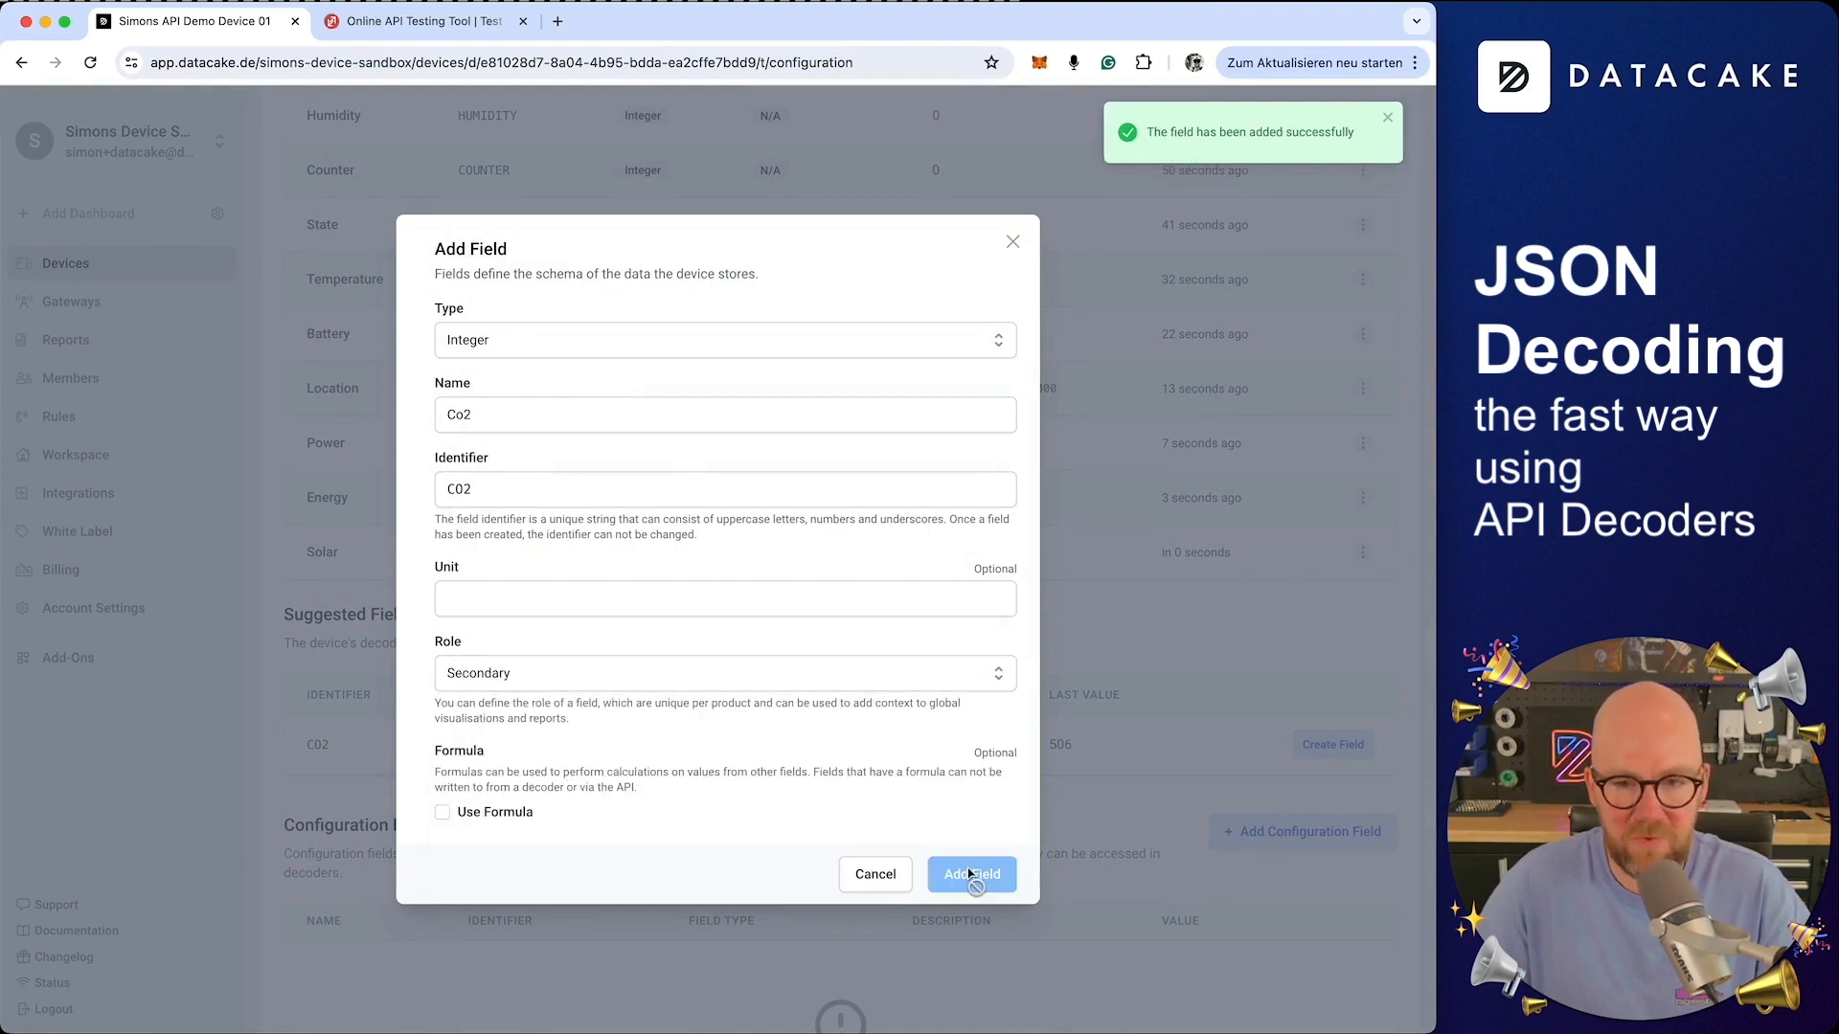
scroll(982, 843, up, 2)
scroll(1029, 791, down, 1)
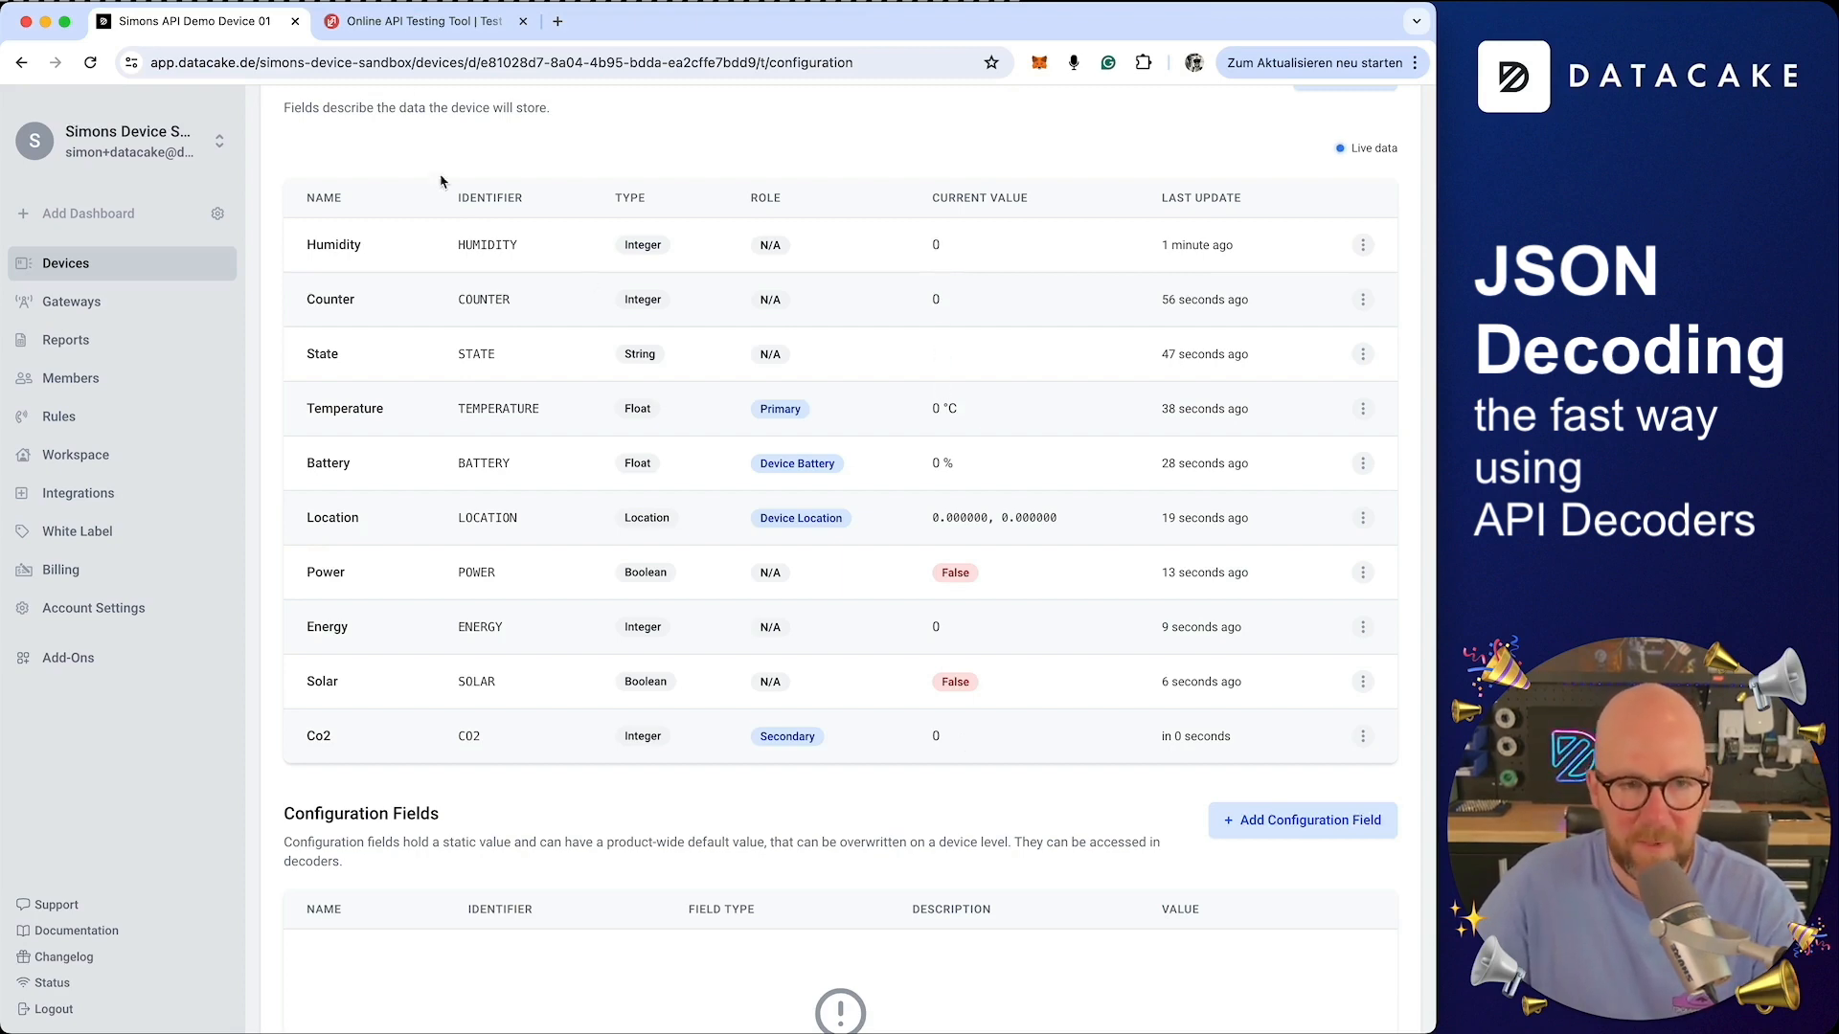
Resend the POST request from ReqBin and return to the device's fields to check the incoming values
click(389, 24)
scroll(781, 551, up, 5)
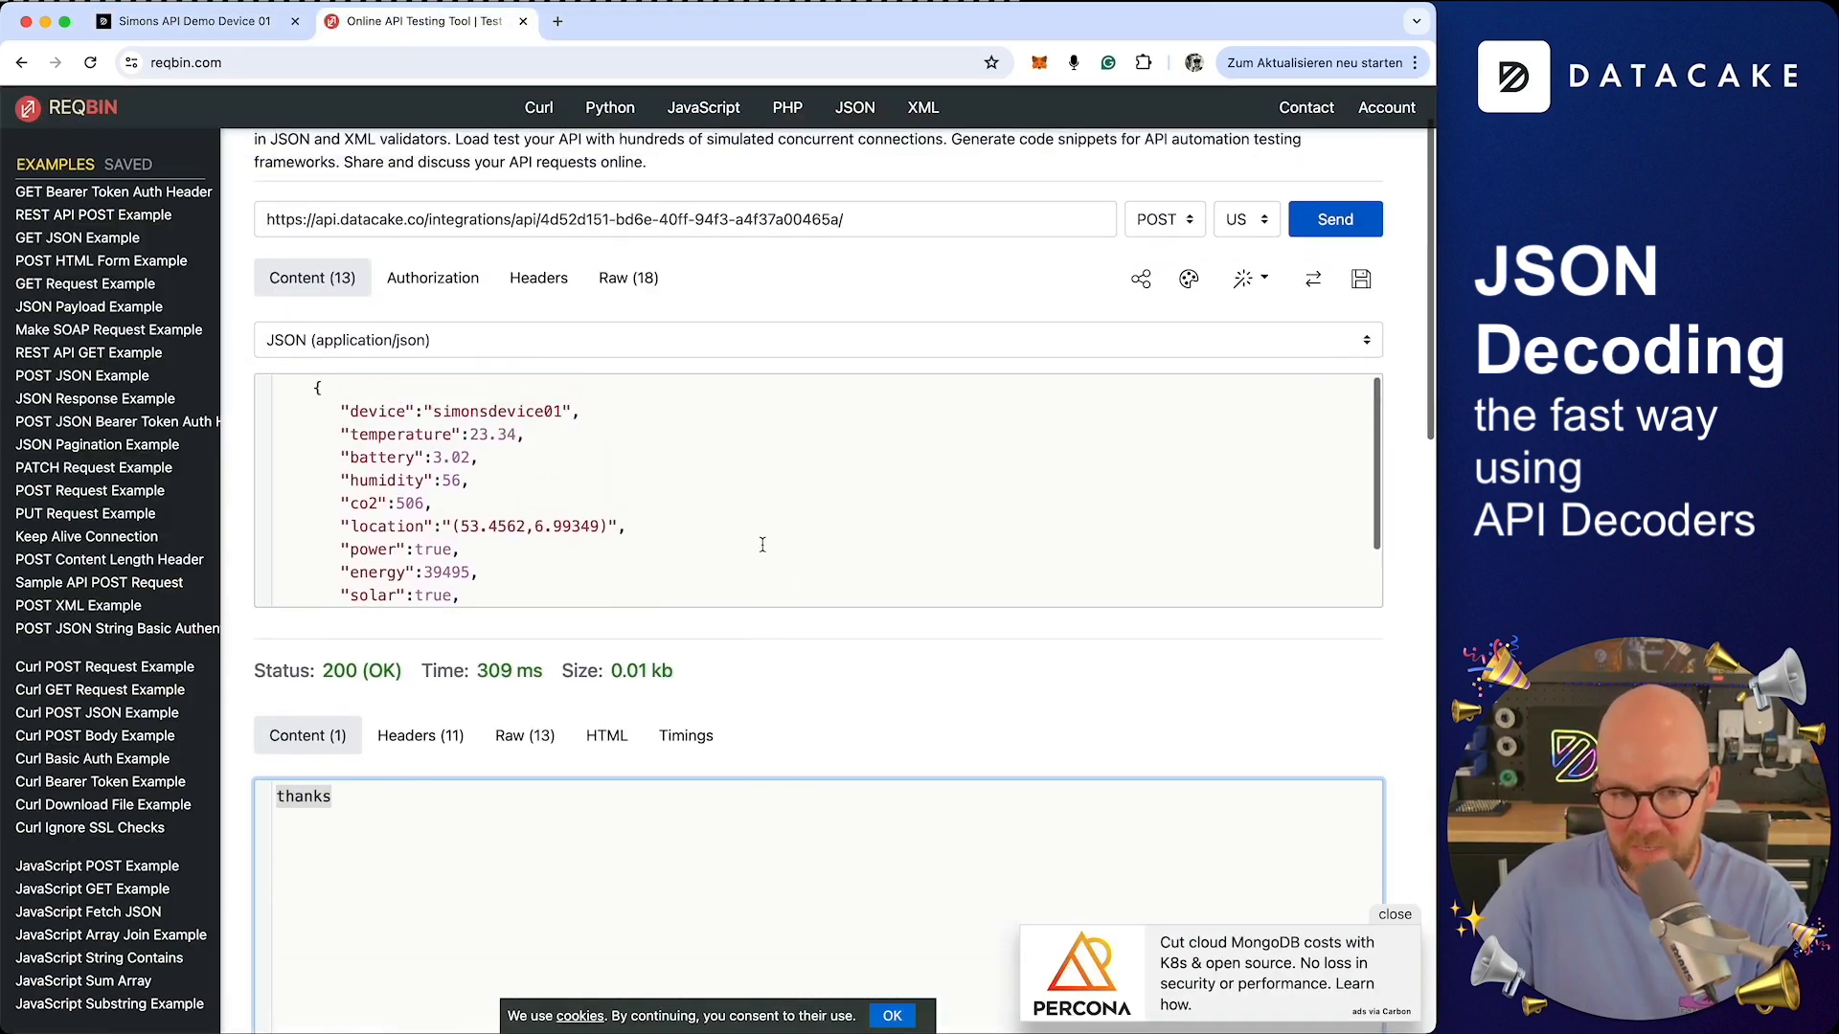
click(1327, 223)
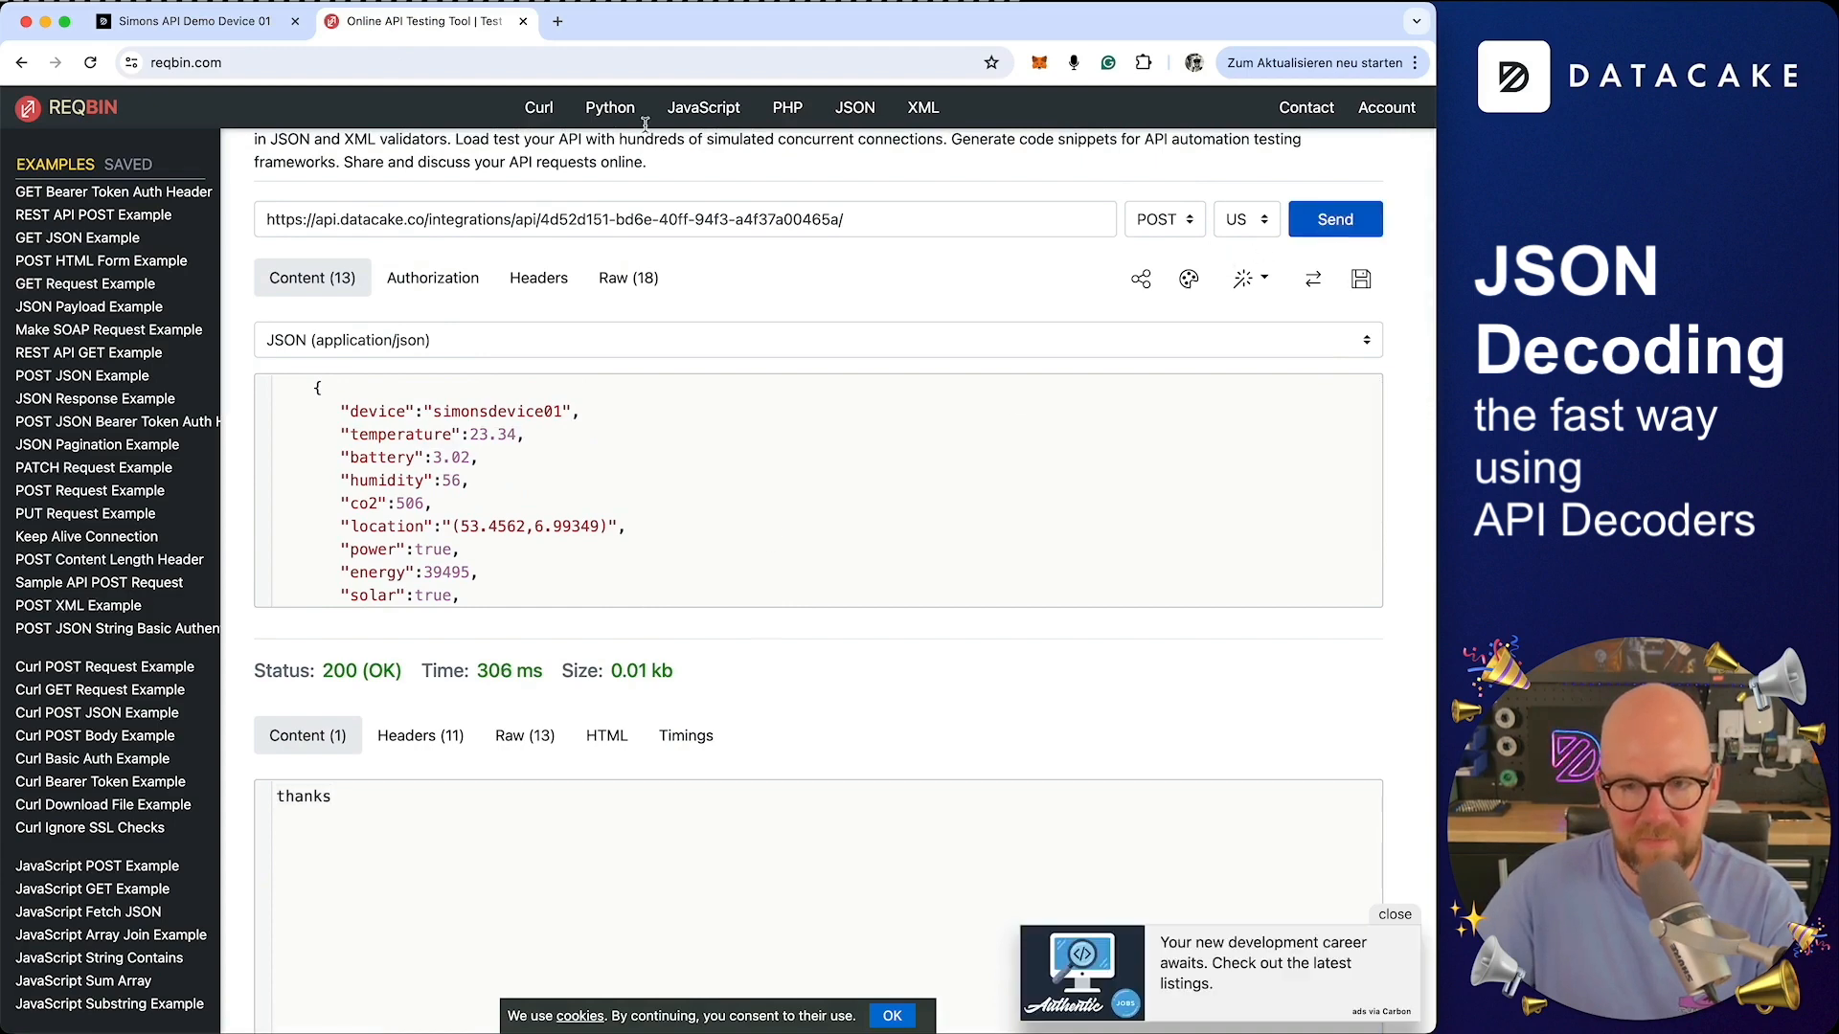
click(194, 21)
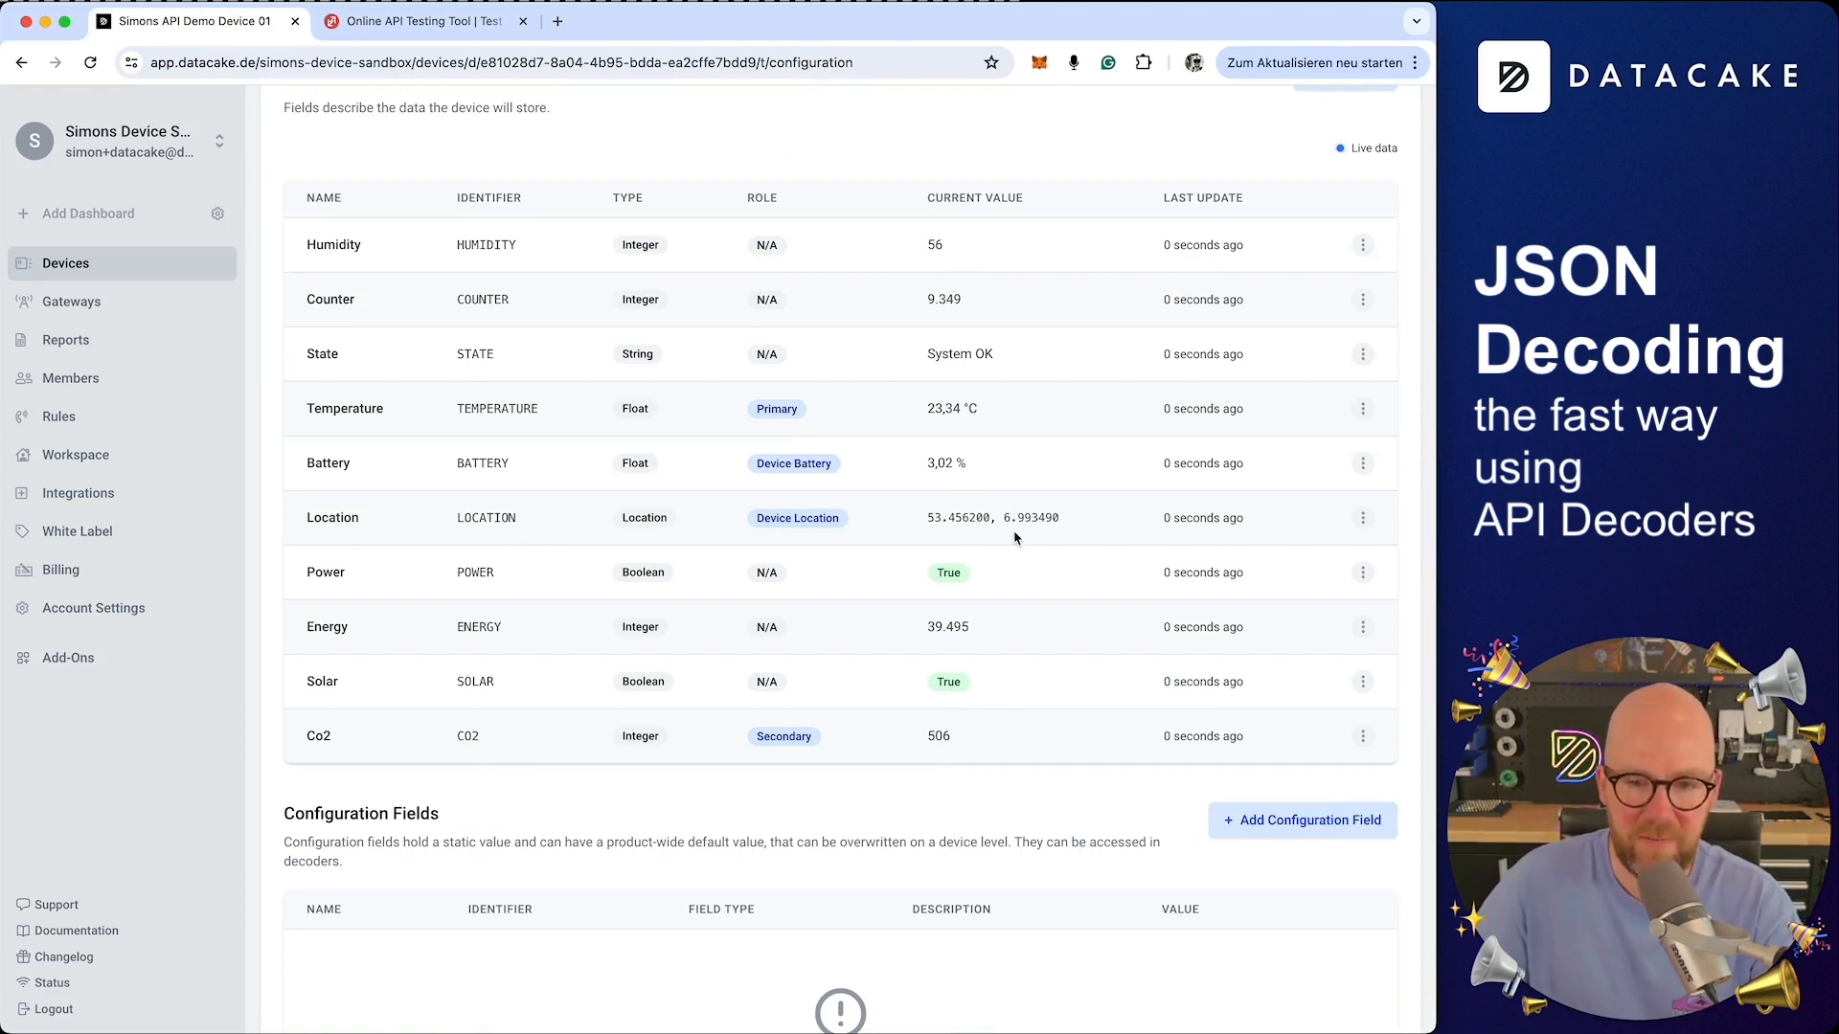
Open the Location field's current position on the map, then close it
click(1072, 522)
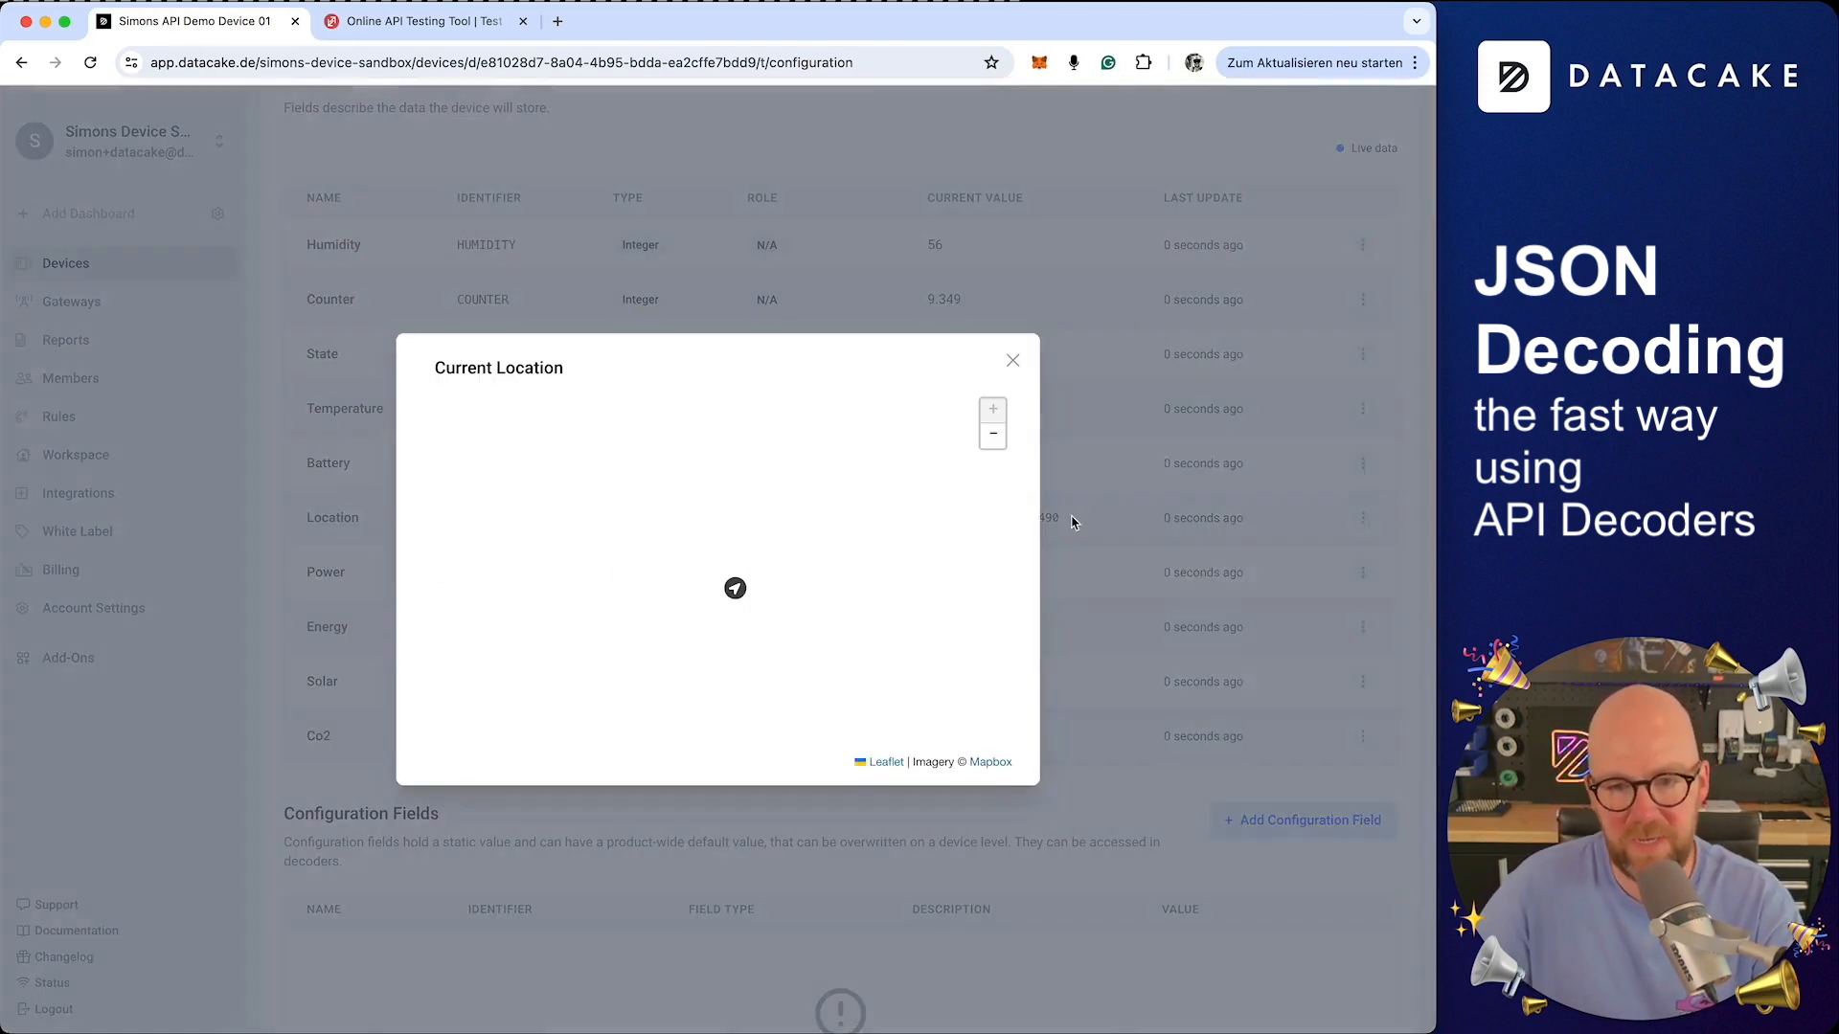
click(1075, 607)
scroll(407, 396, down, 15)
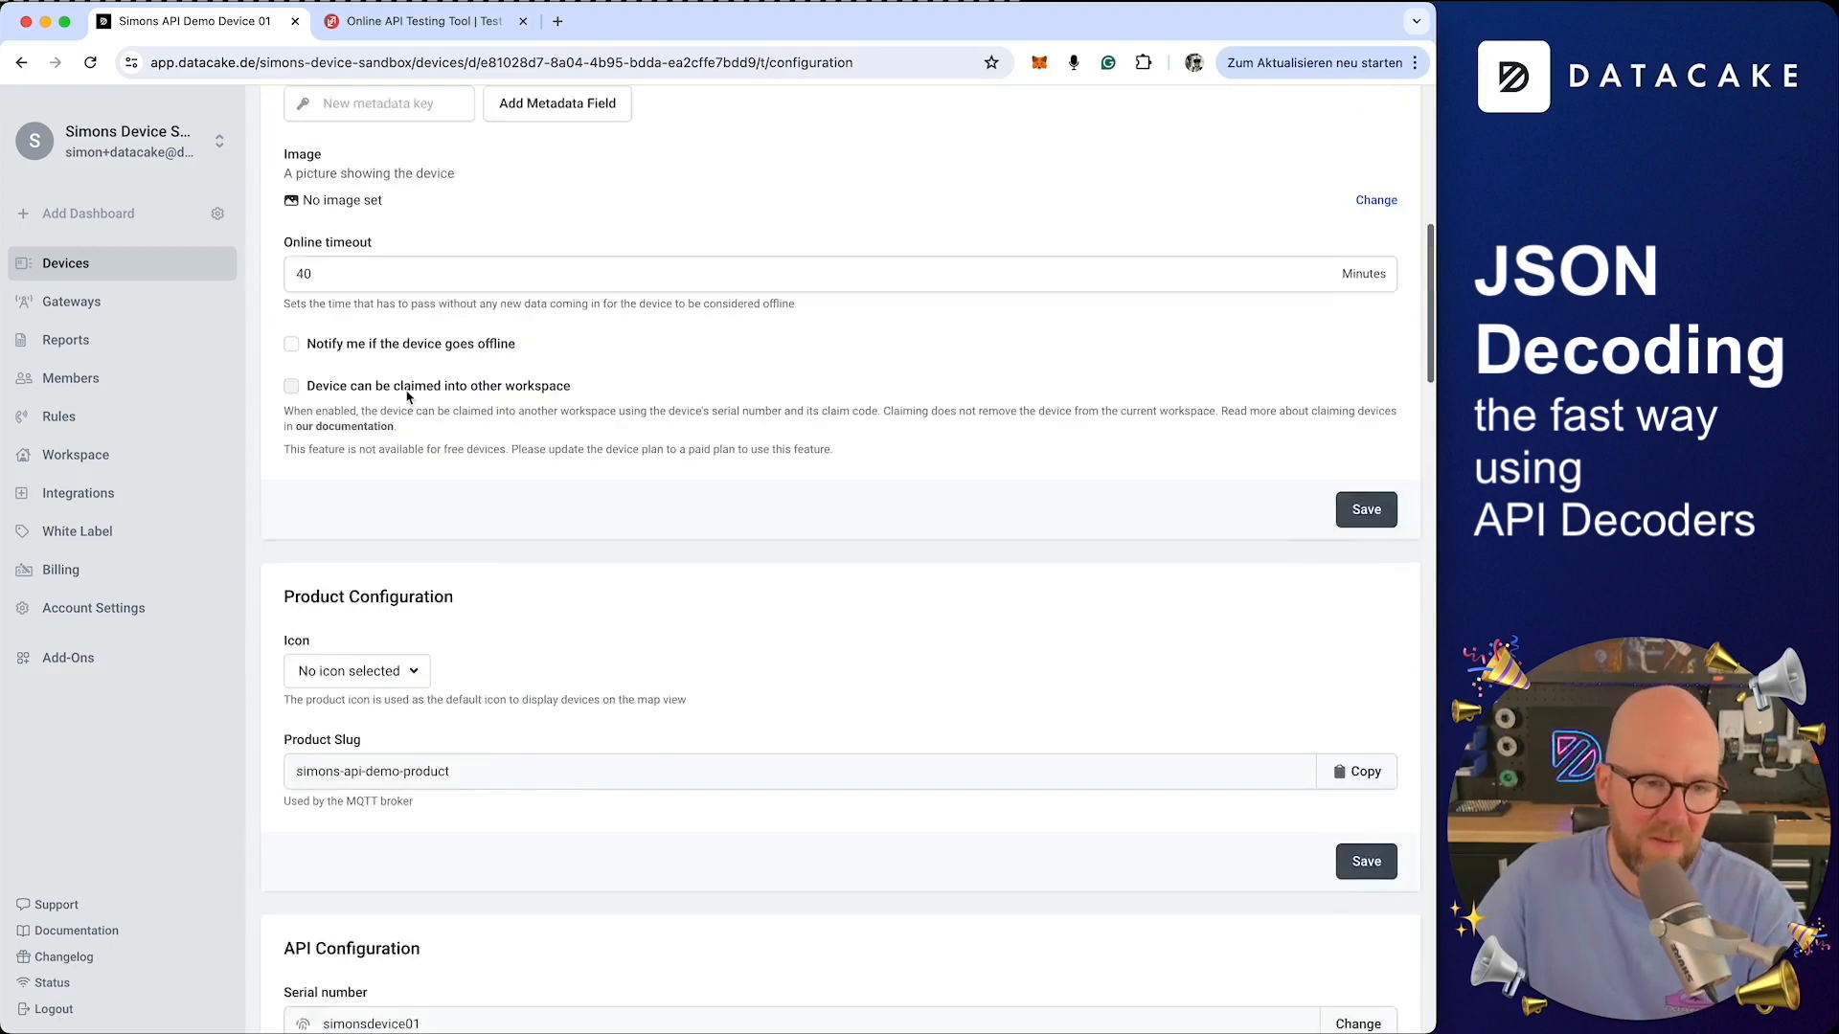
scroll(407, 396, up, 15)
Open the device dashboard and switch on its edit mode
click(319, 345)
click(1400, 346)
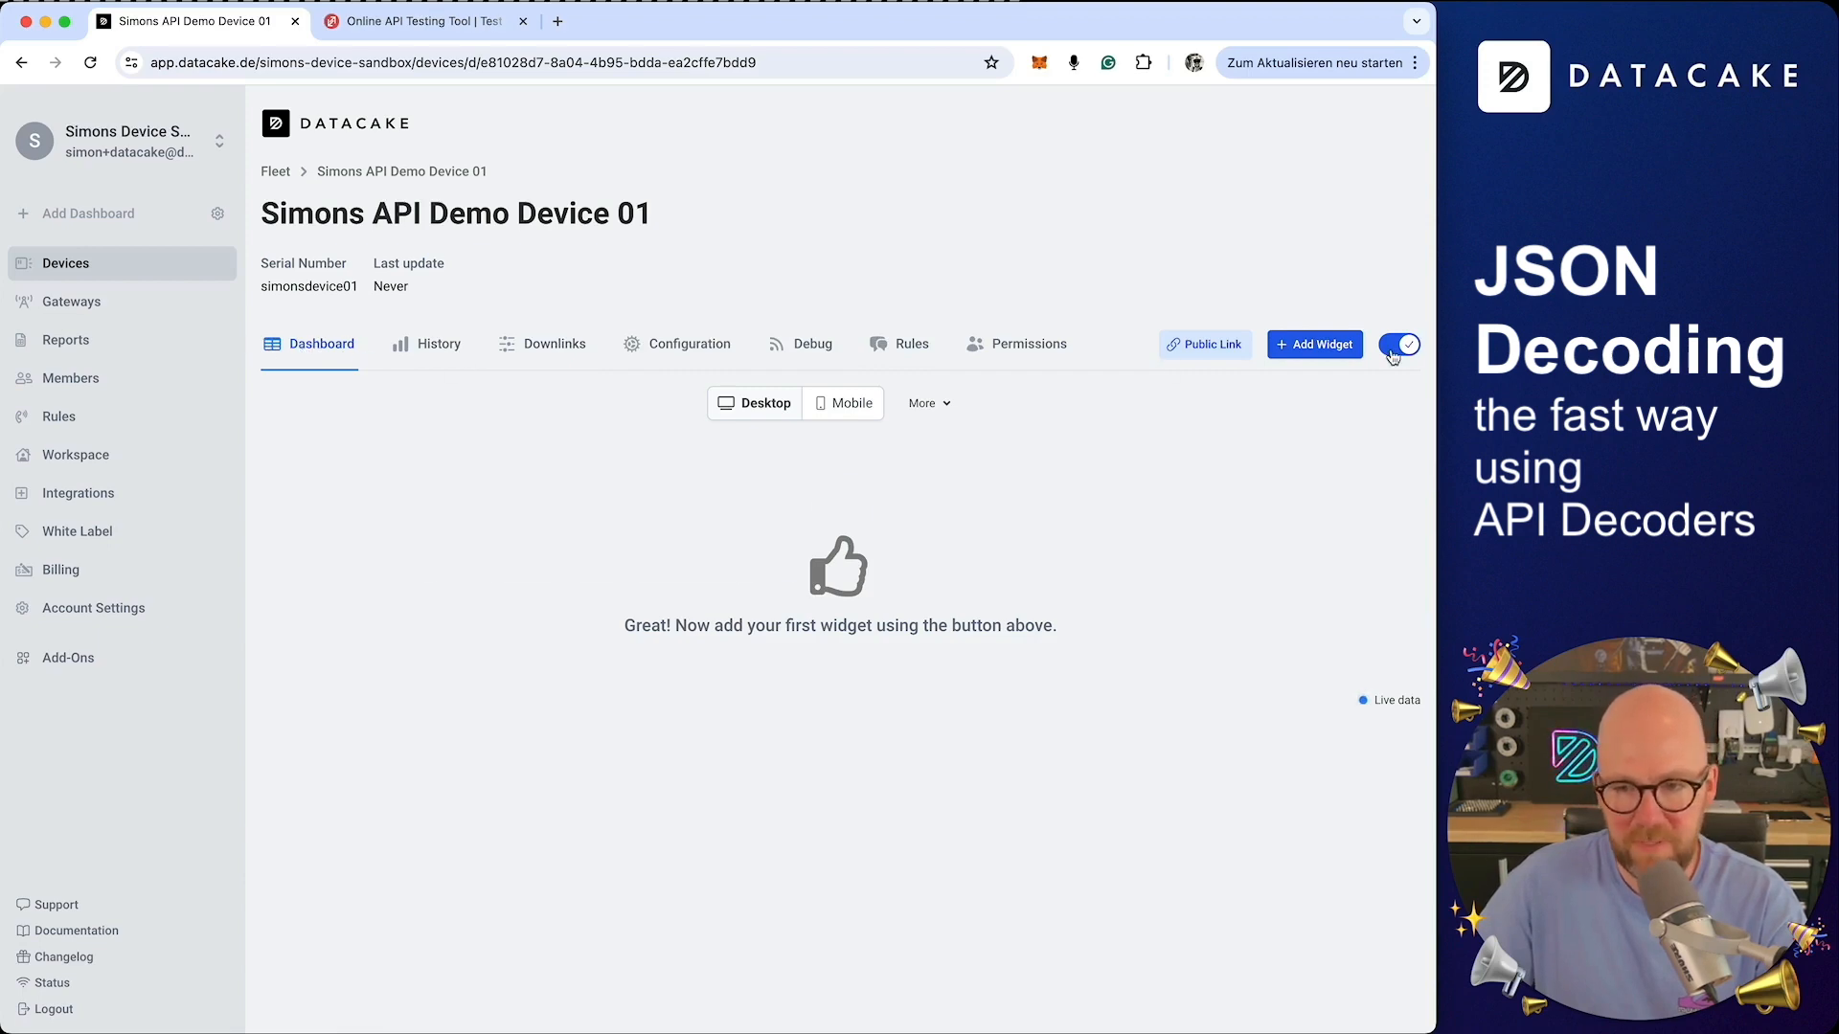
click(1395, 352)
click(1398, 351)
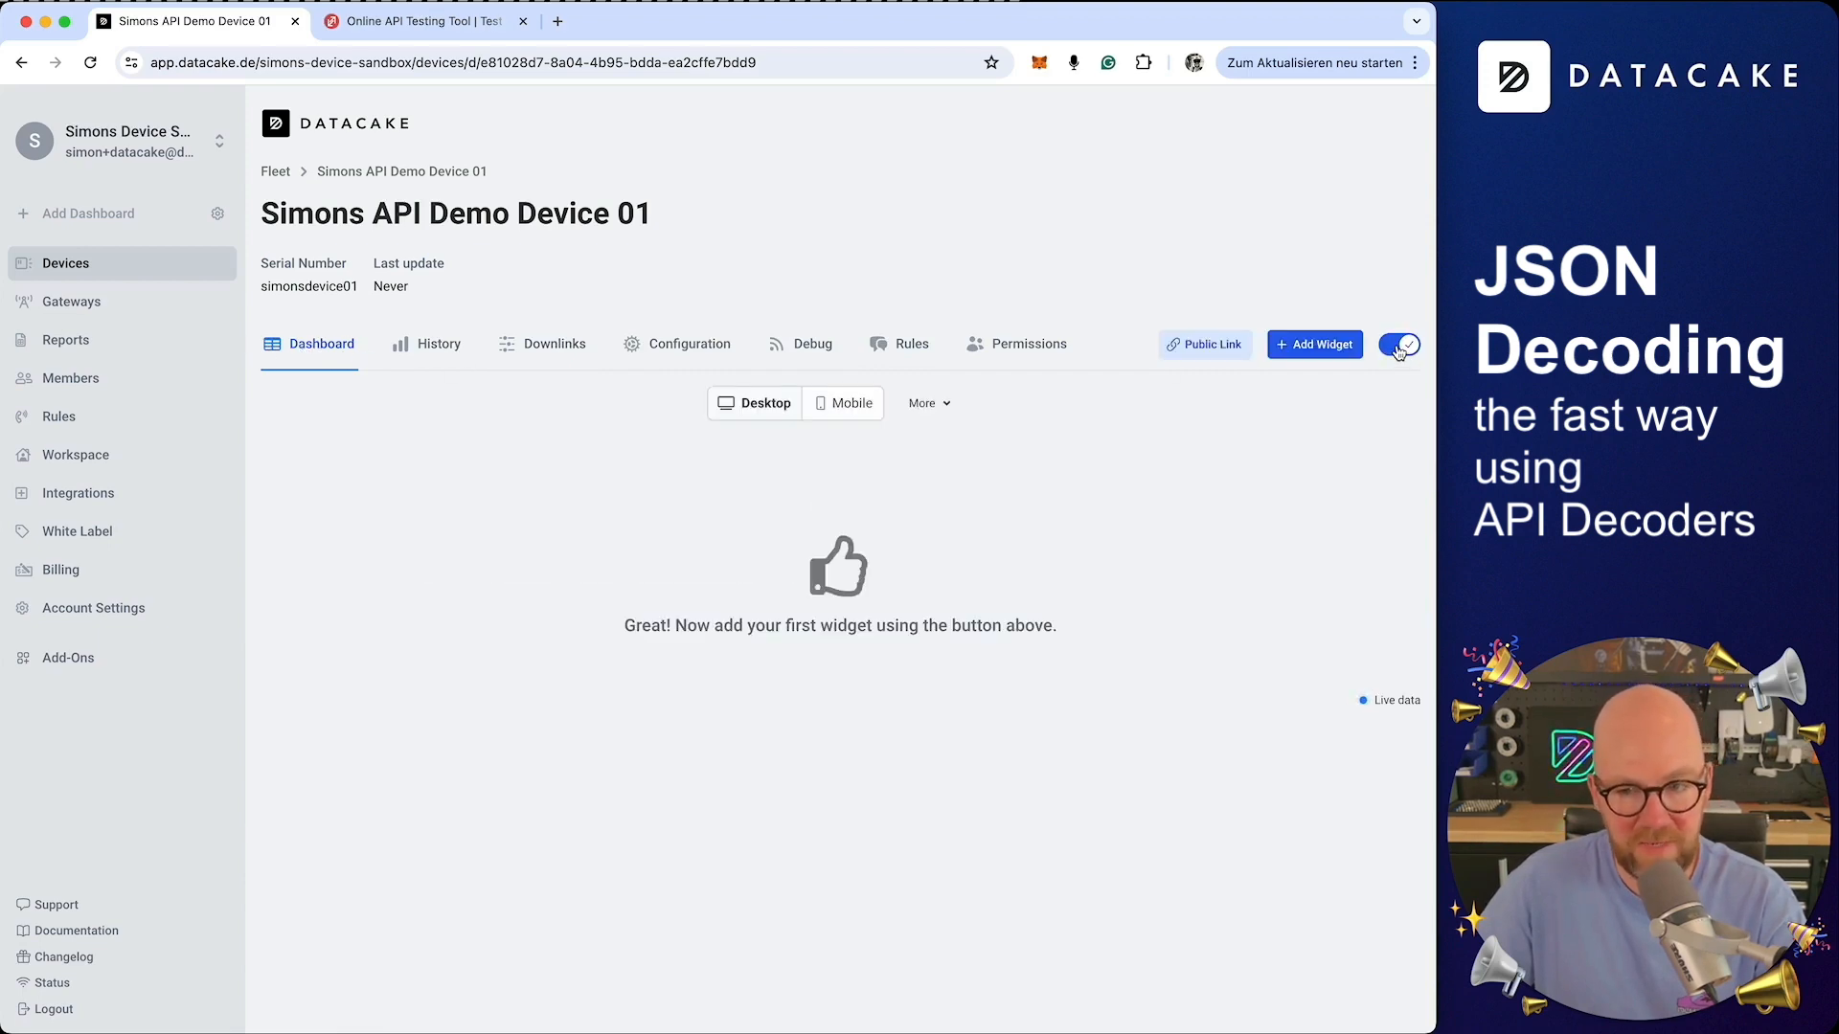
Add a Value widget showing the Temperature field with unit °C
click(1331, 356)
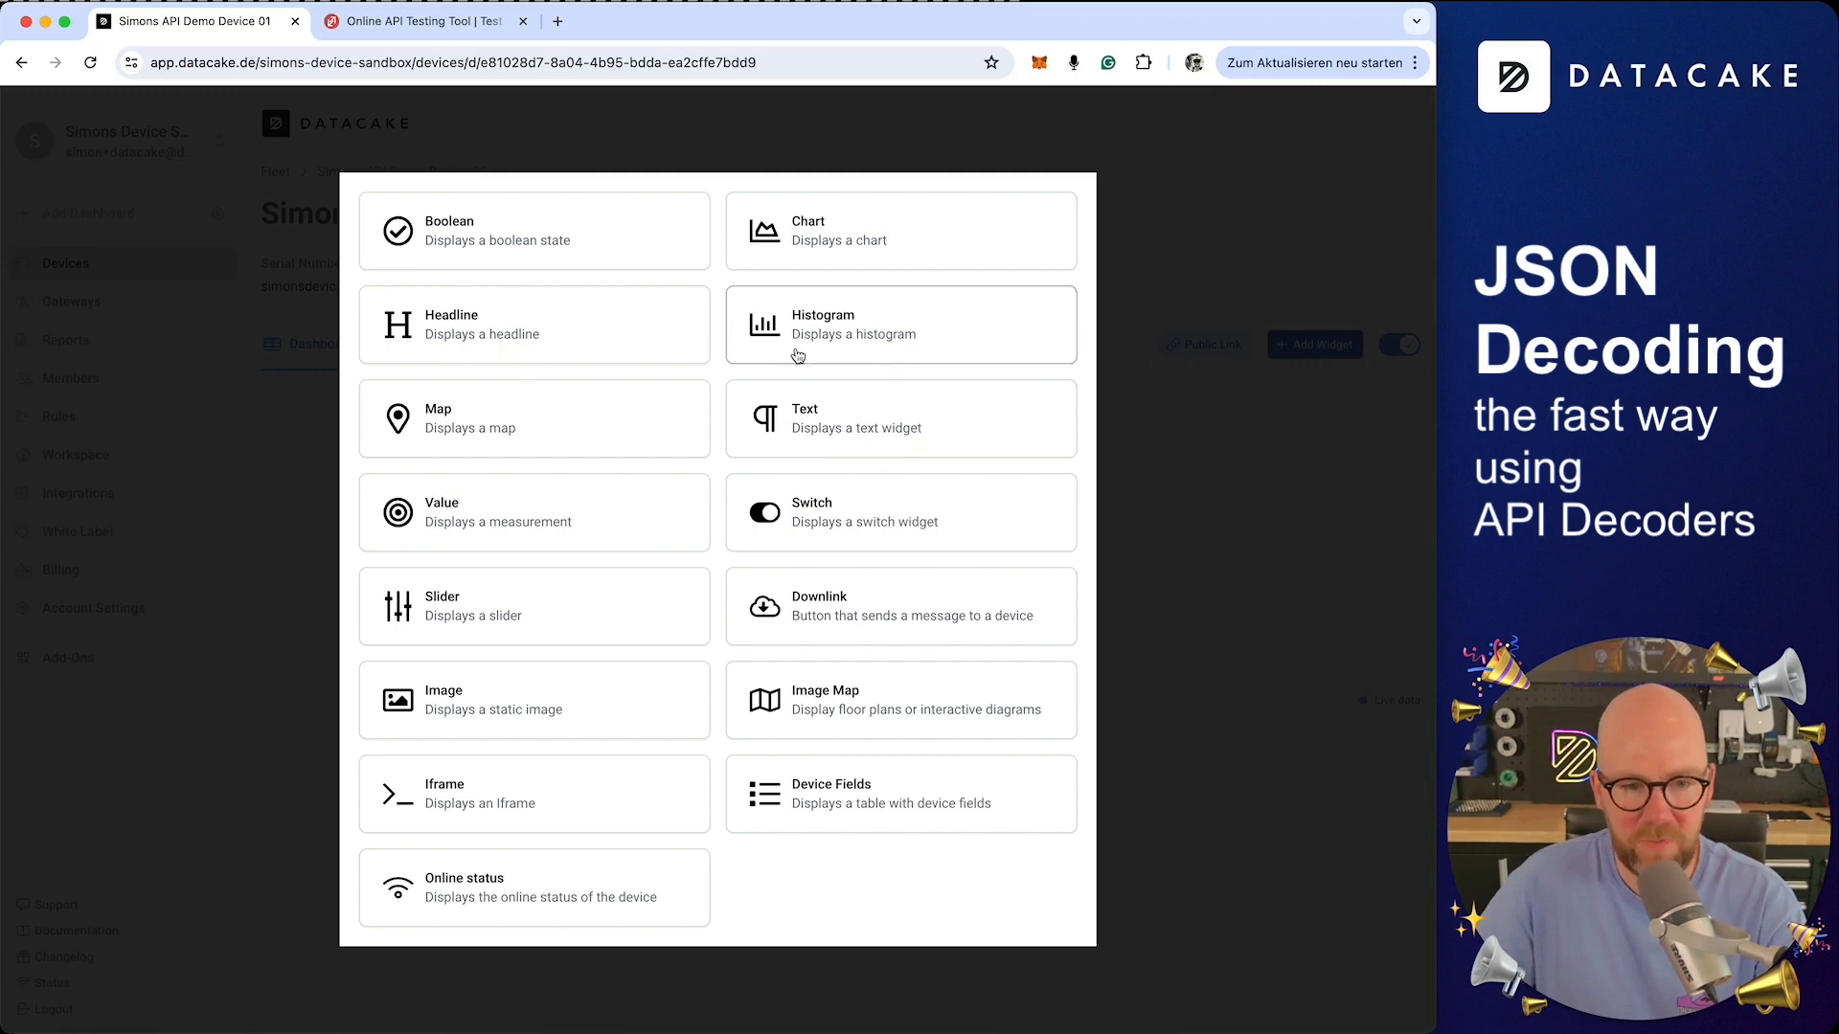
click(543, 540)
click(533, 591)
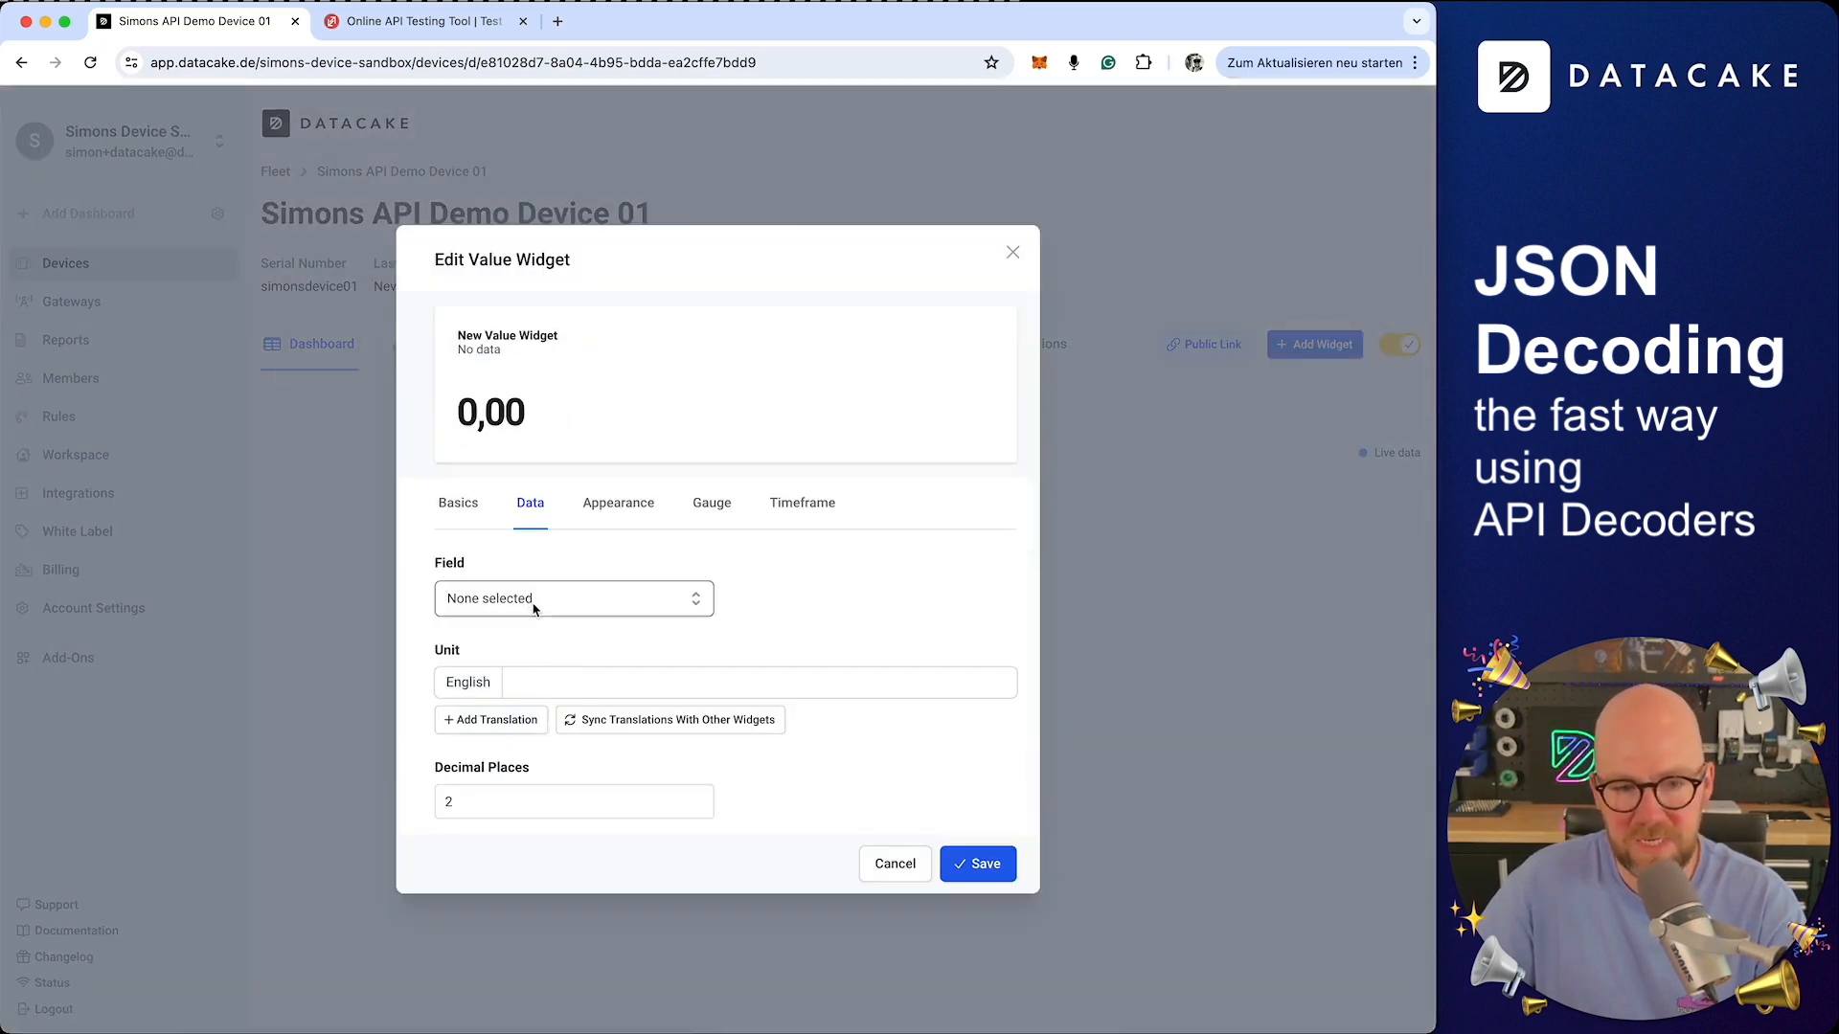
click(534, 599)
click(513, 635)
click(535, 679)
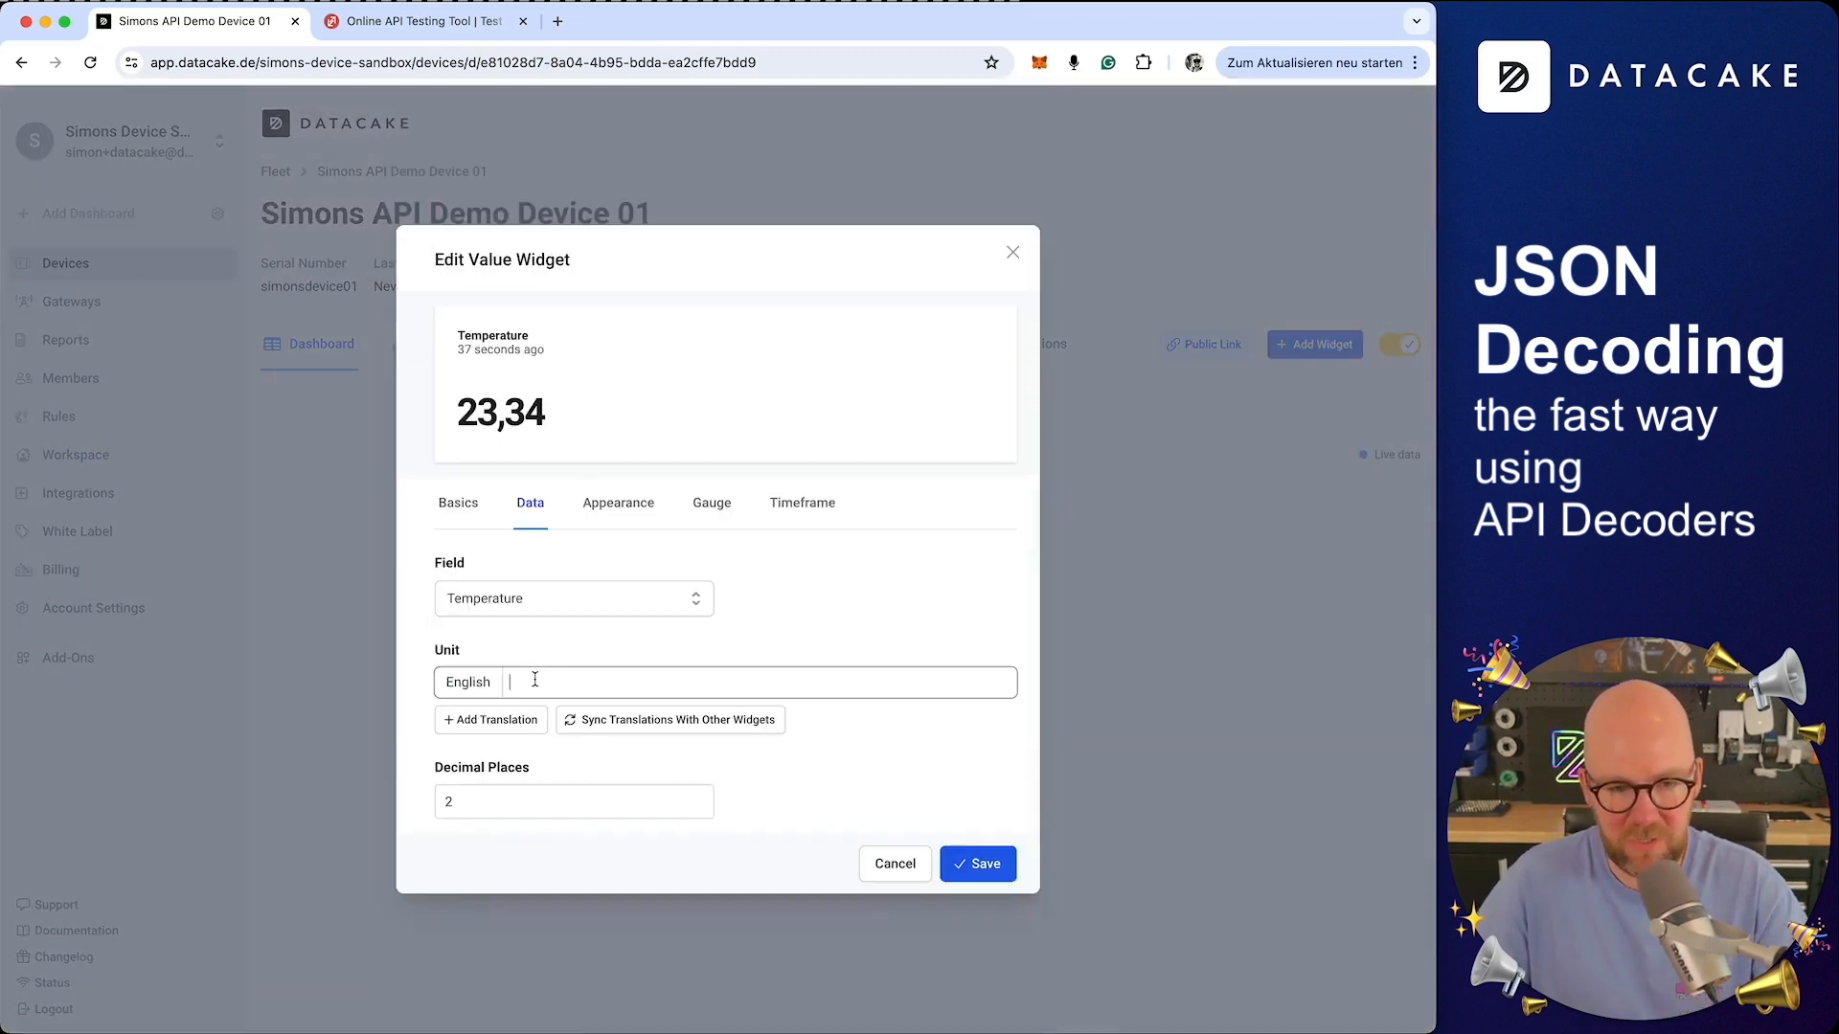
text(°C)
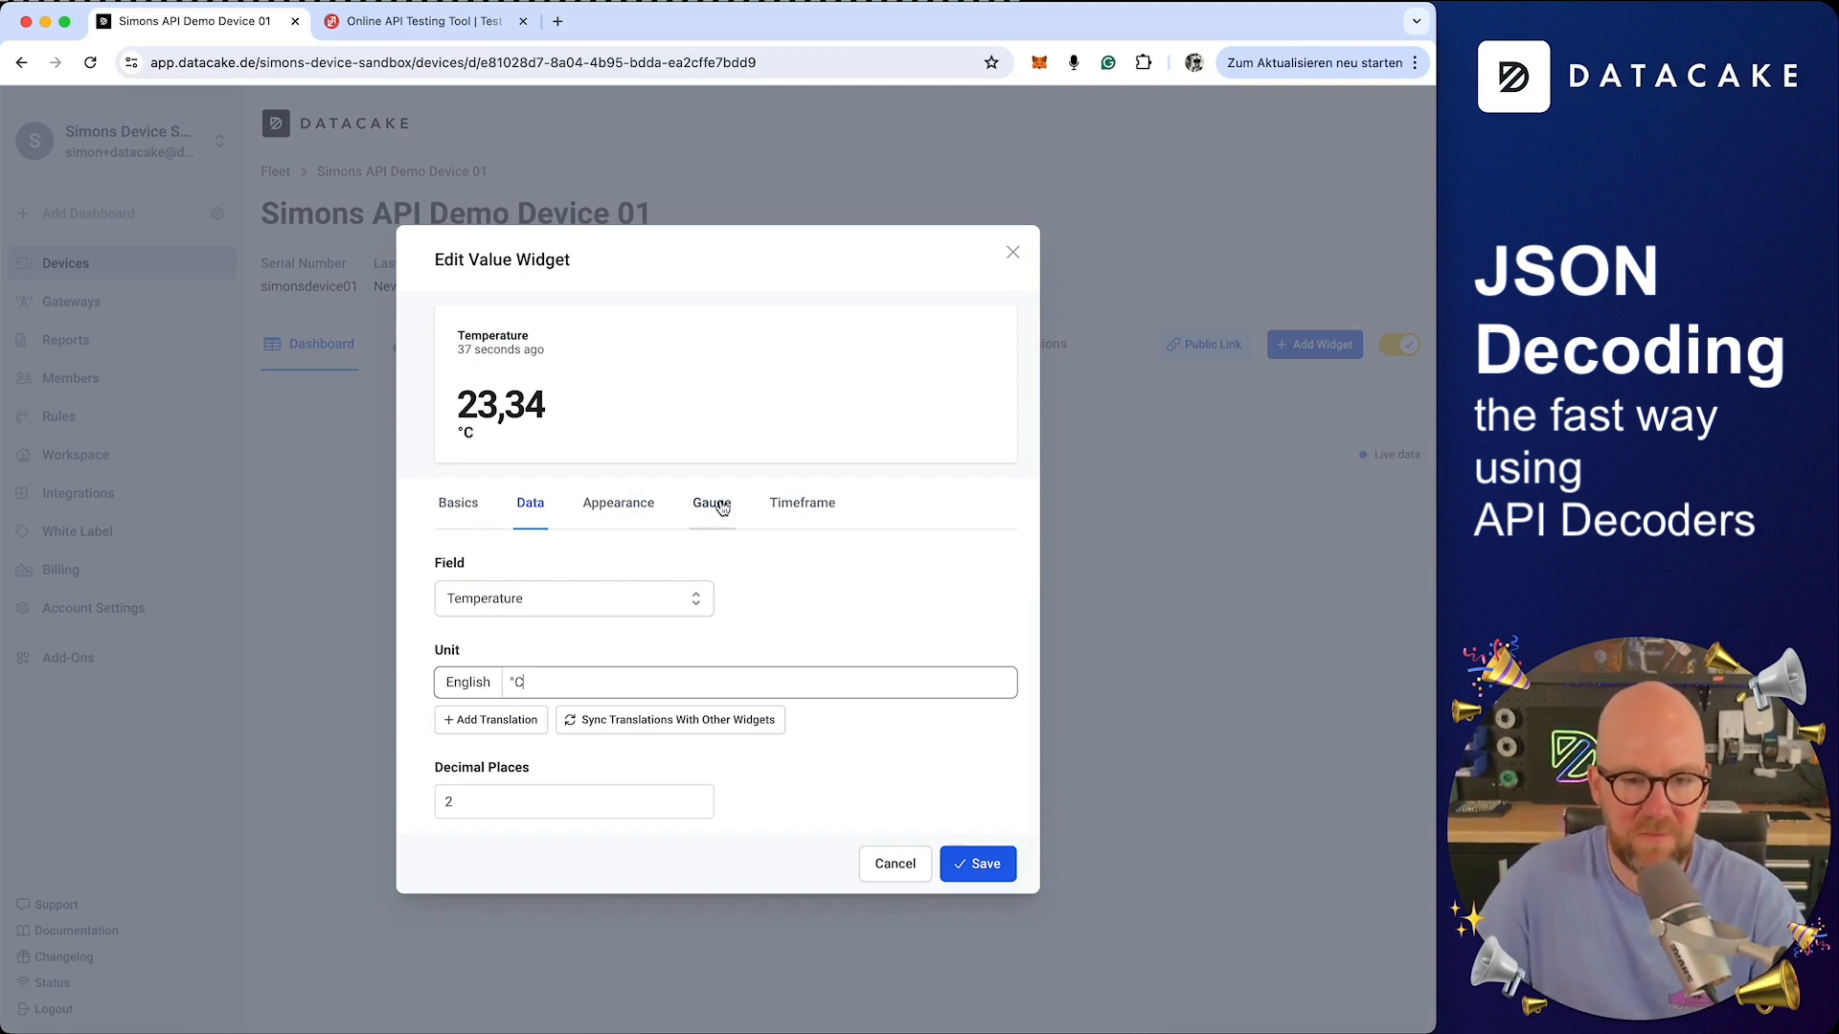
Give the widget a circular gauge with stops 0 and 50, color the 50 stop red, and save
click(712, 502)
click(673, 624)
click(467, 709)
click(465, 736)
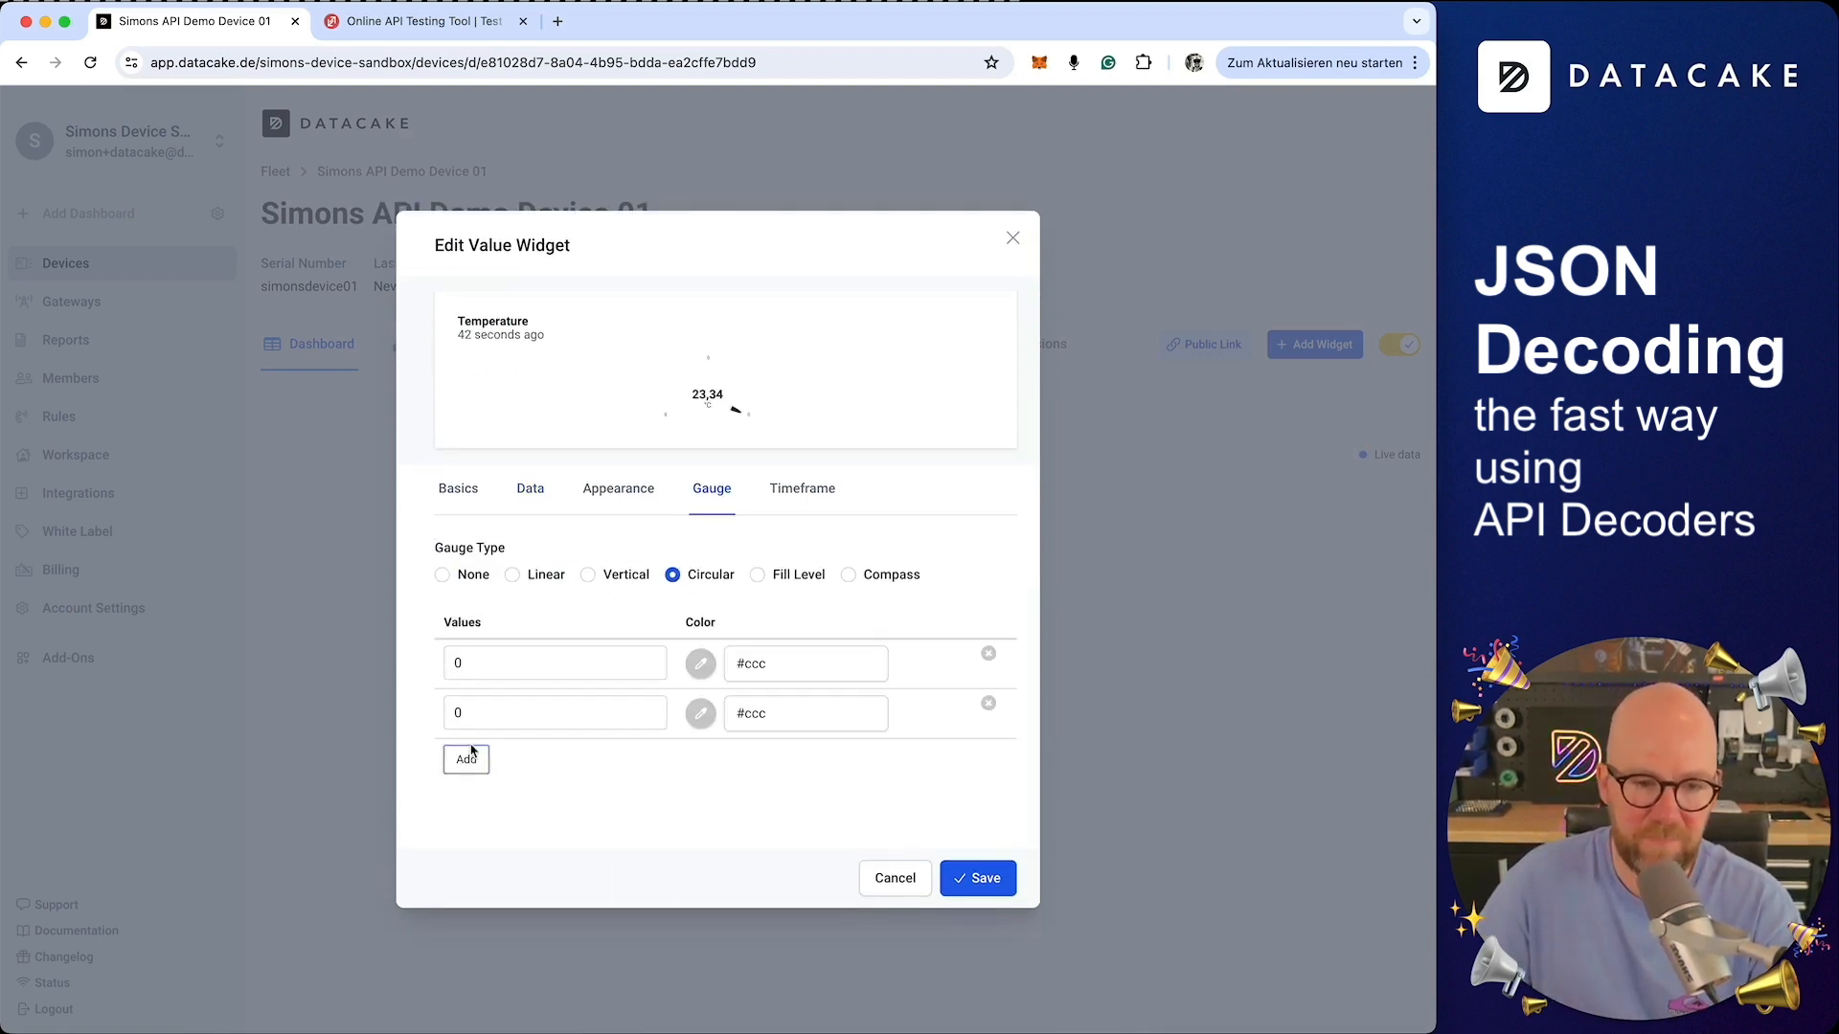
double_click(519, 712)
text(50)
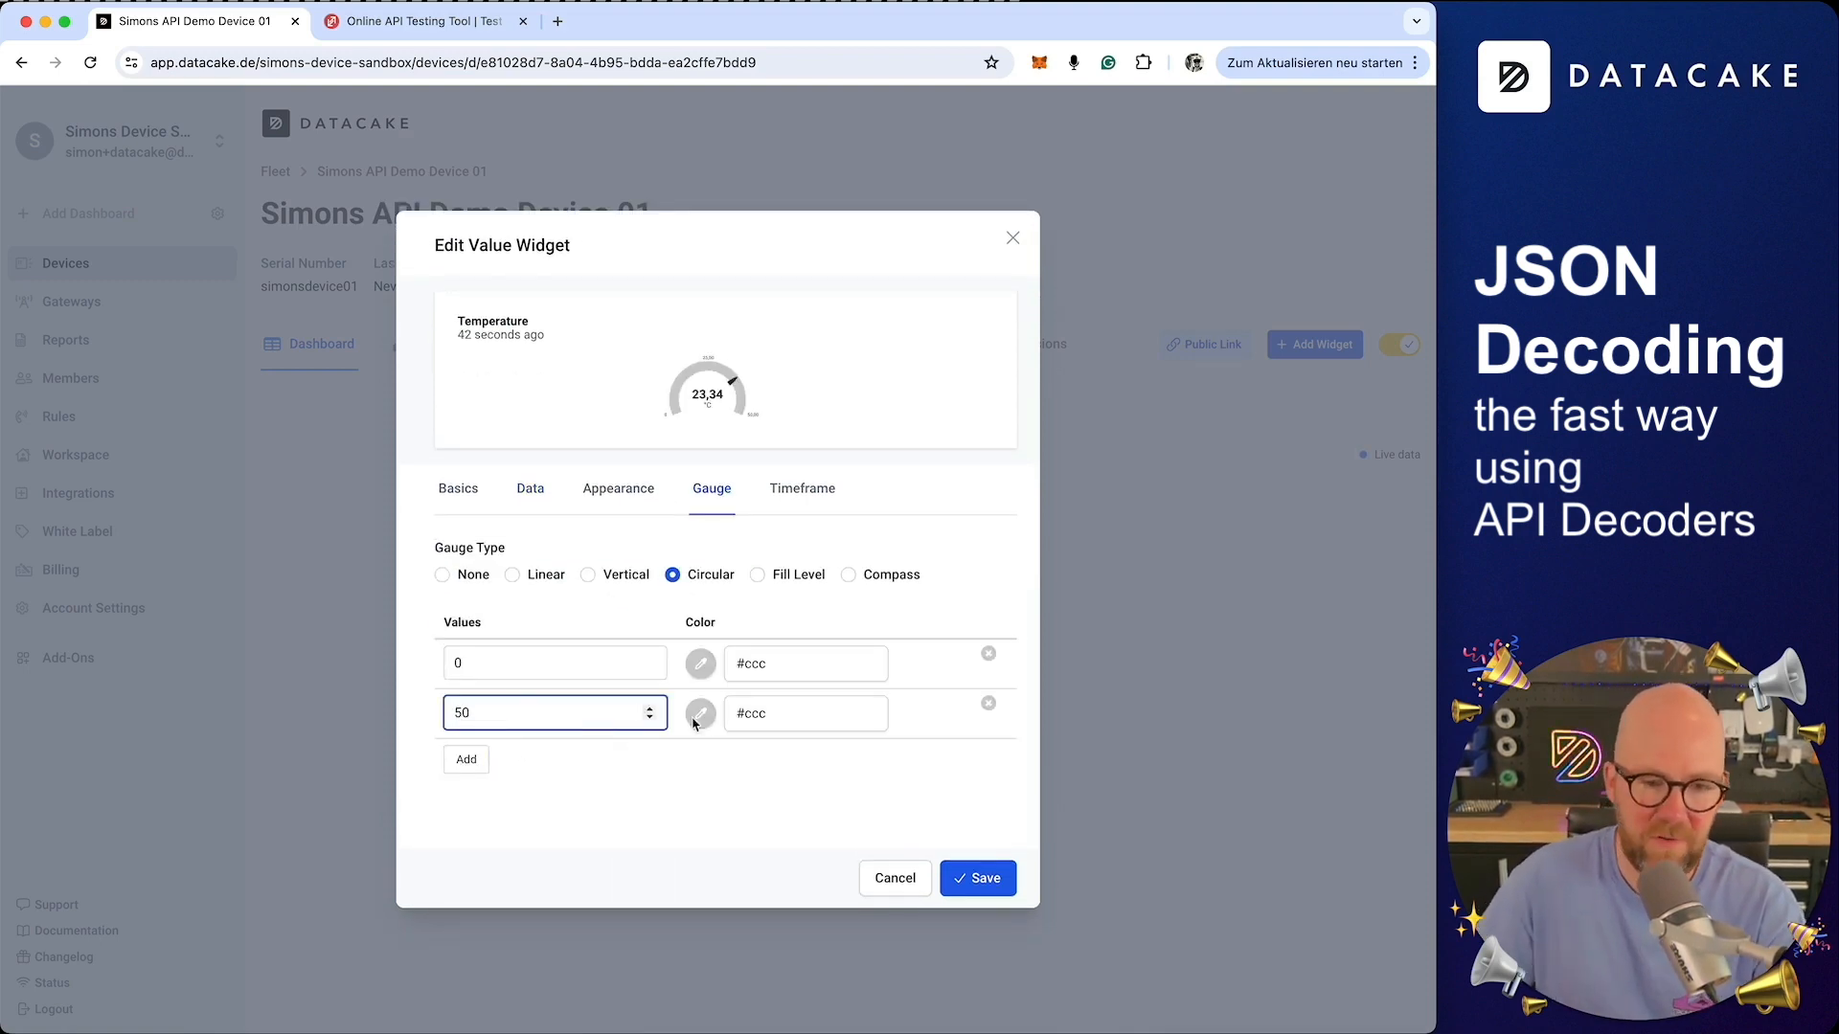
click(706, 732)
click(757, 760)
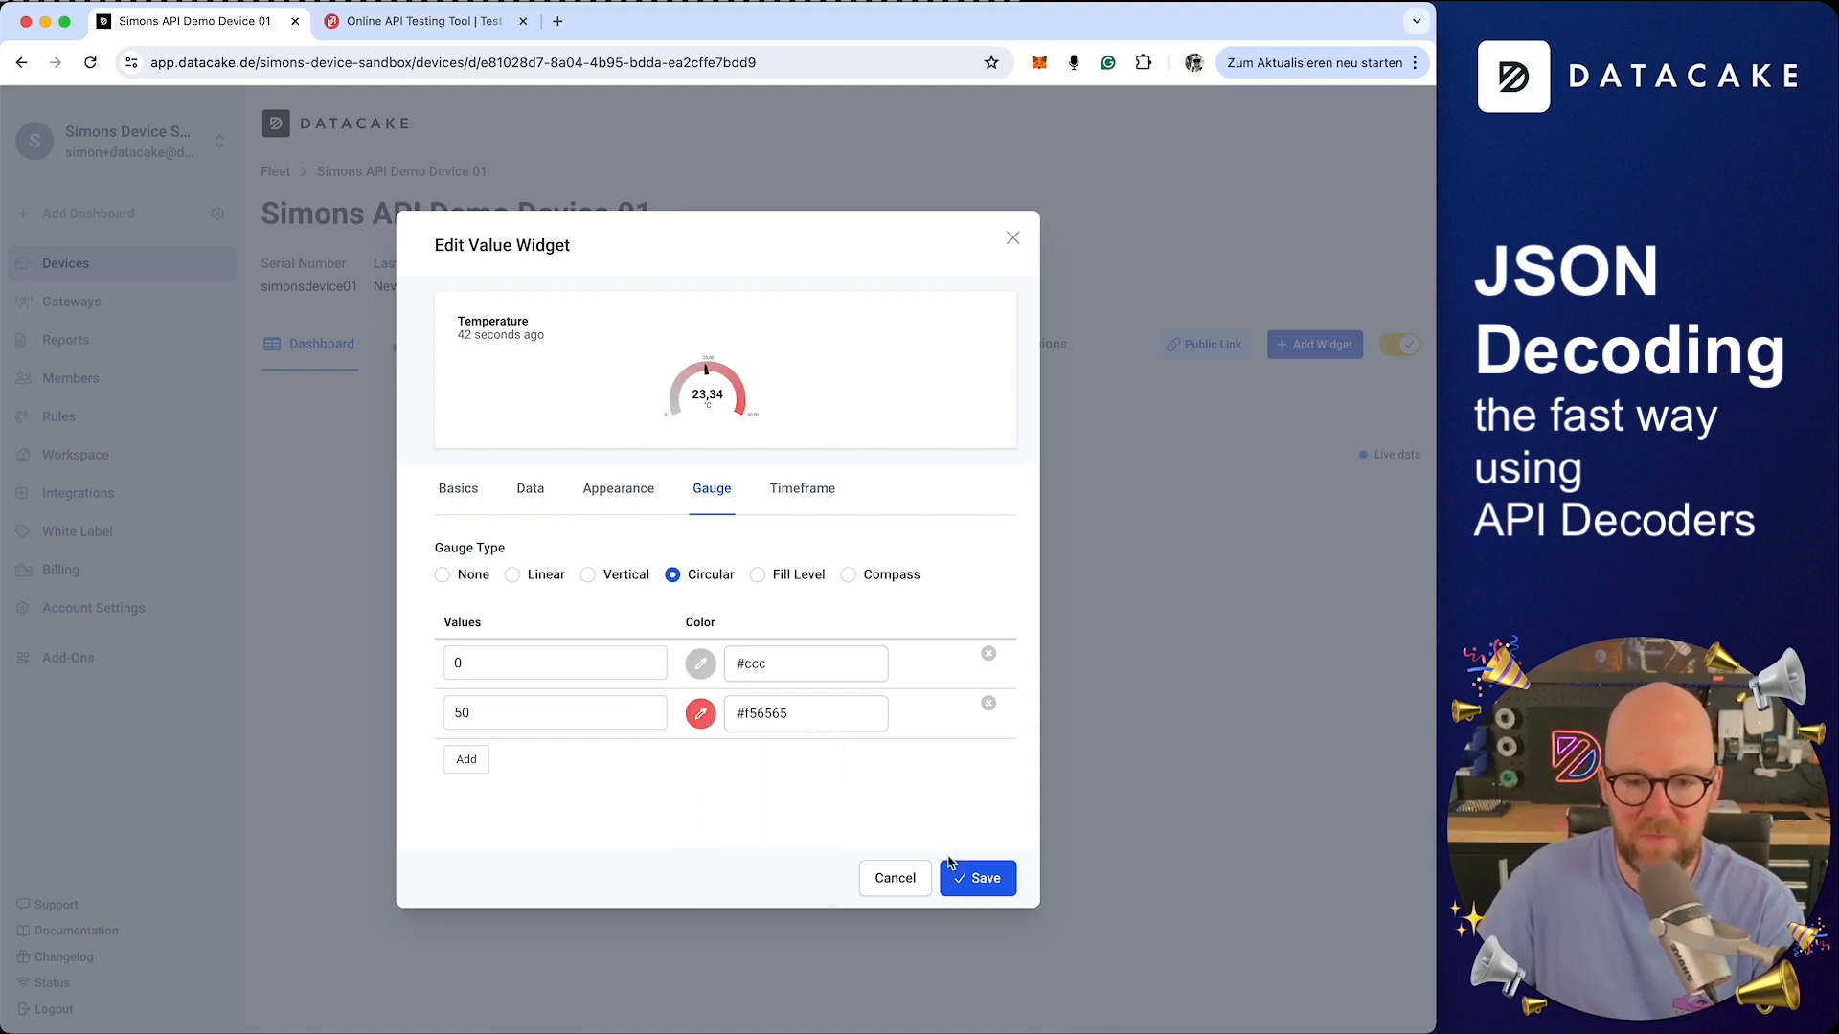
click(978, 878)
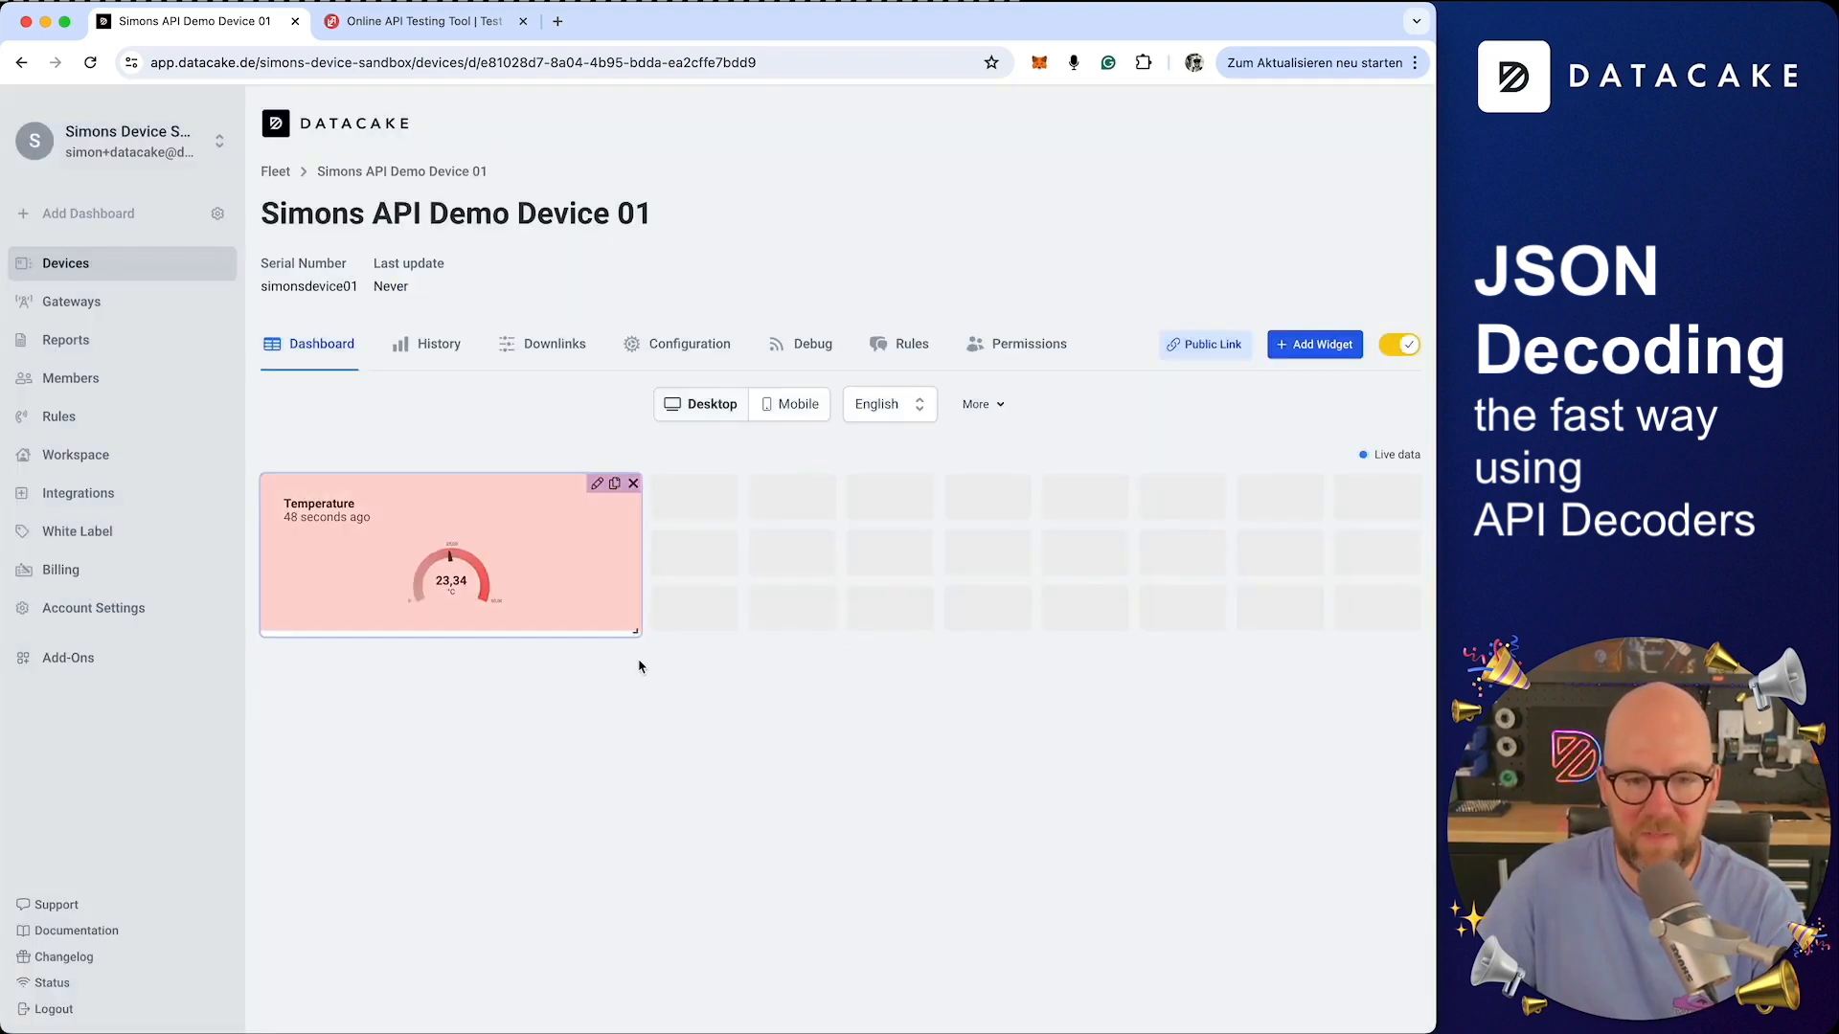
Add a Boolean widget bound to the Power field
click(1312, 346)
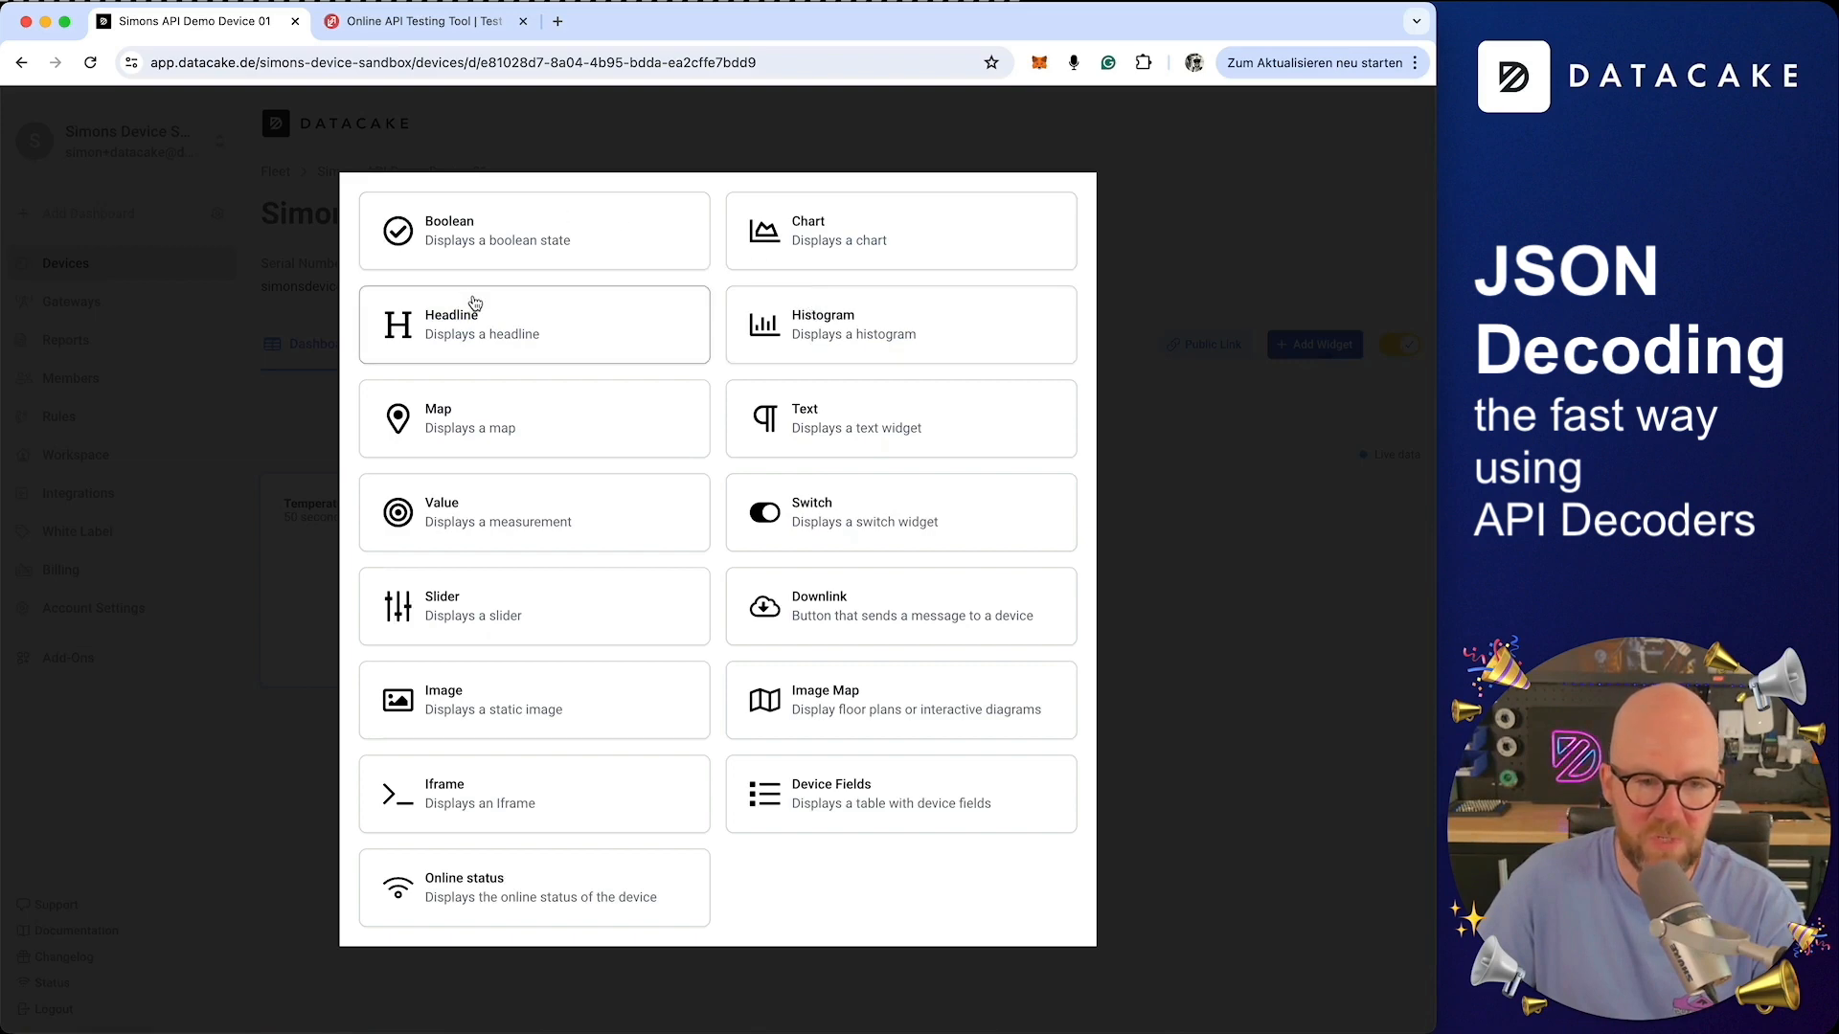
click(485, 256)
click(452, 620)
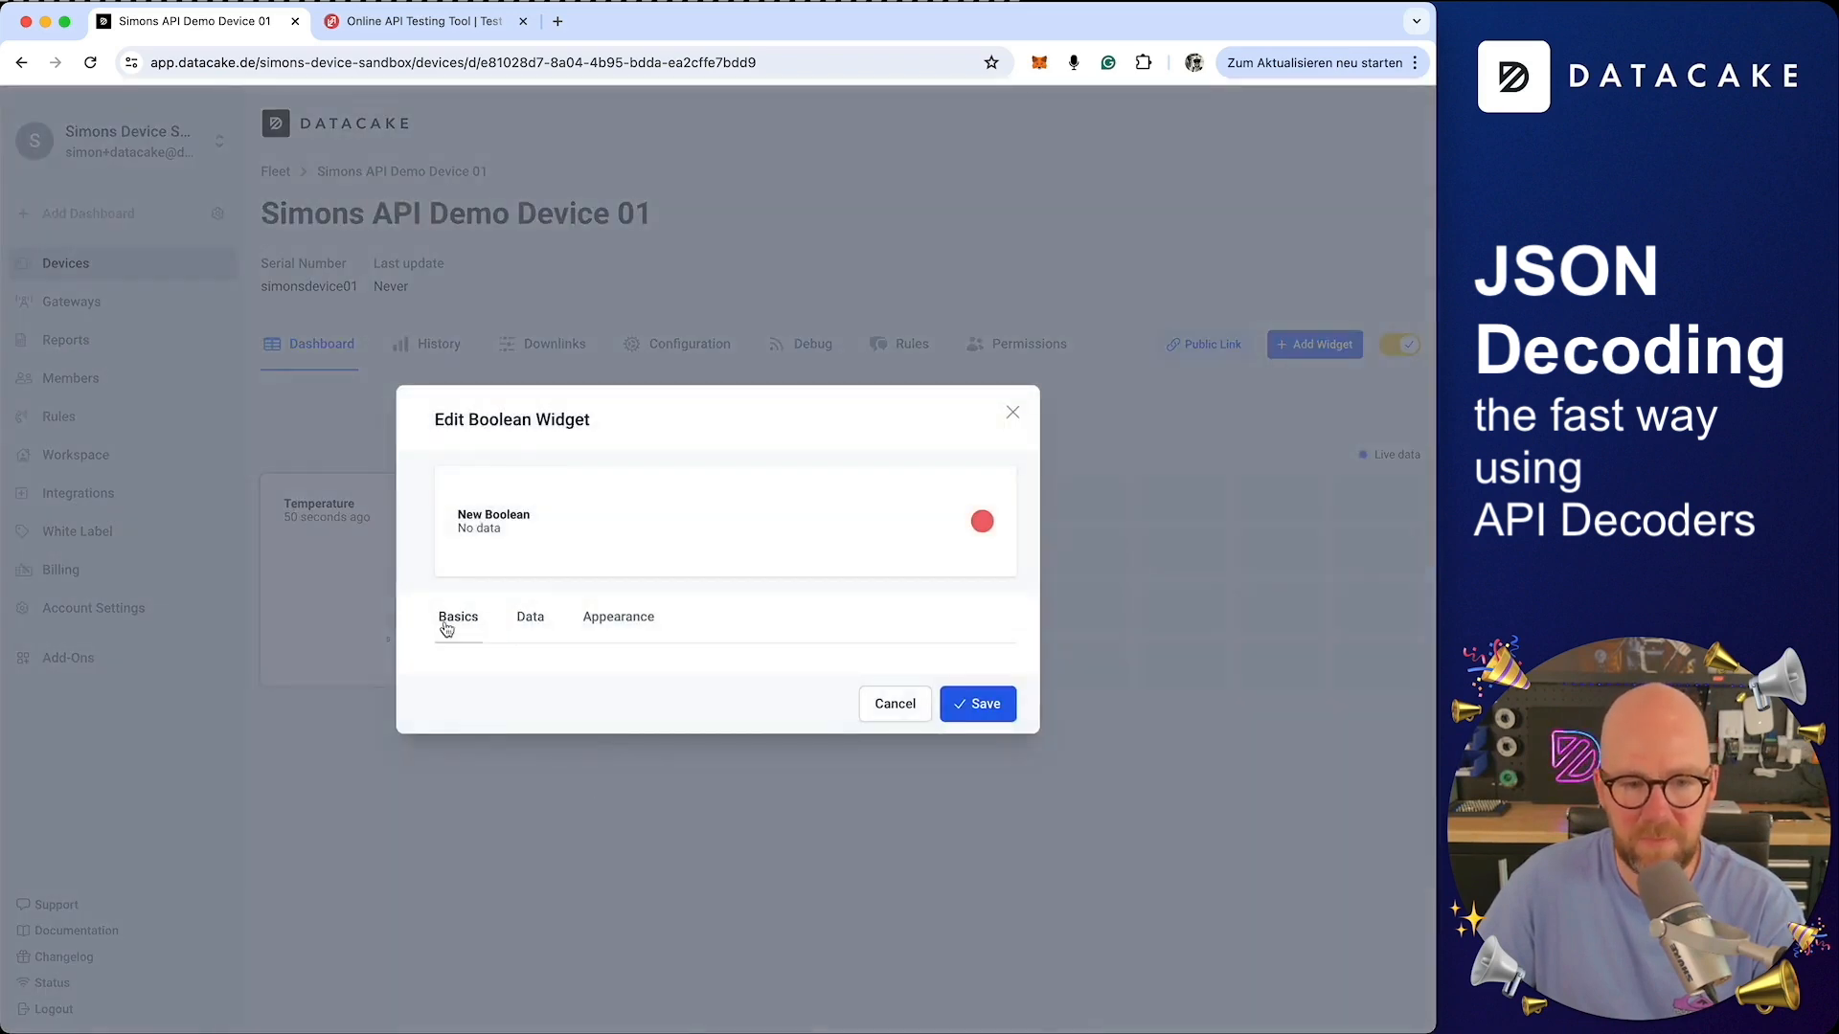
click(531, 582)
click(534, 685)
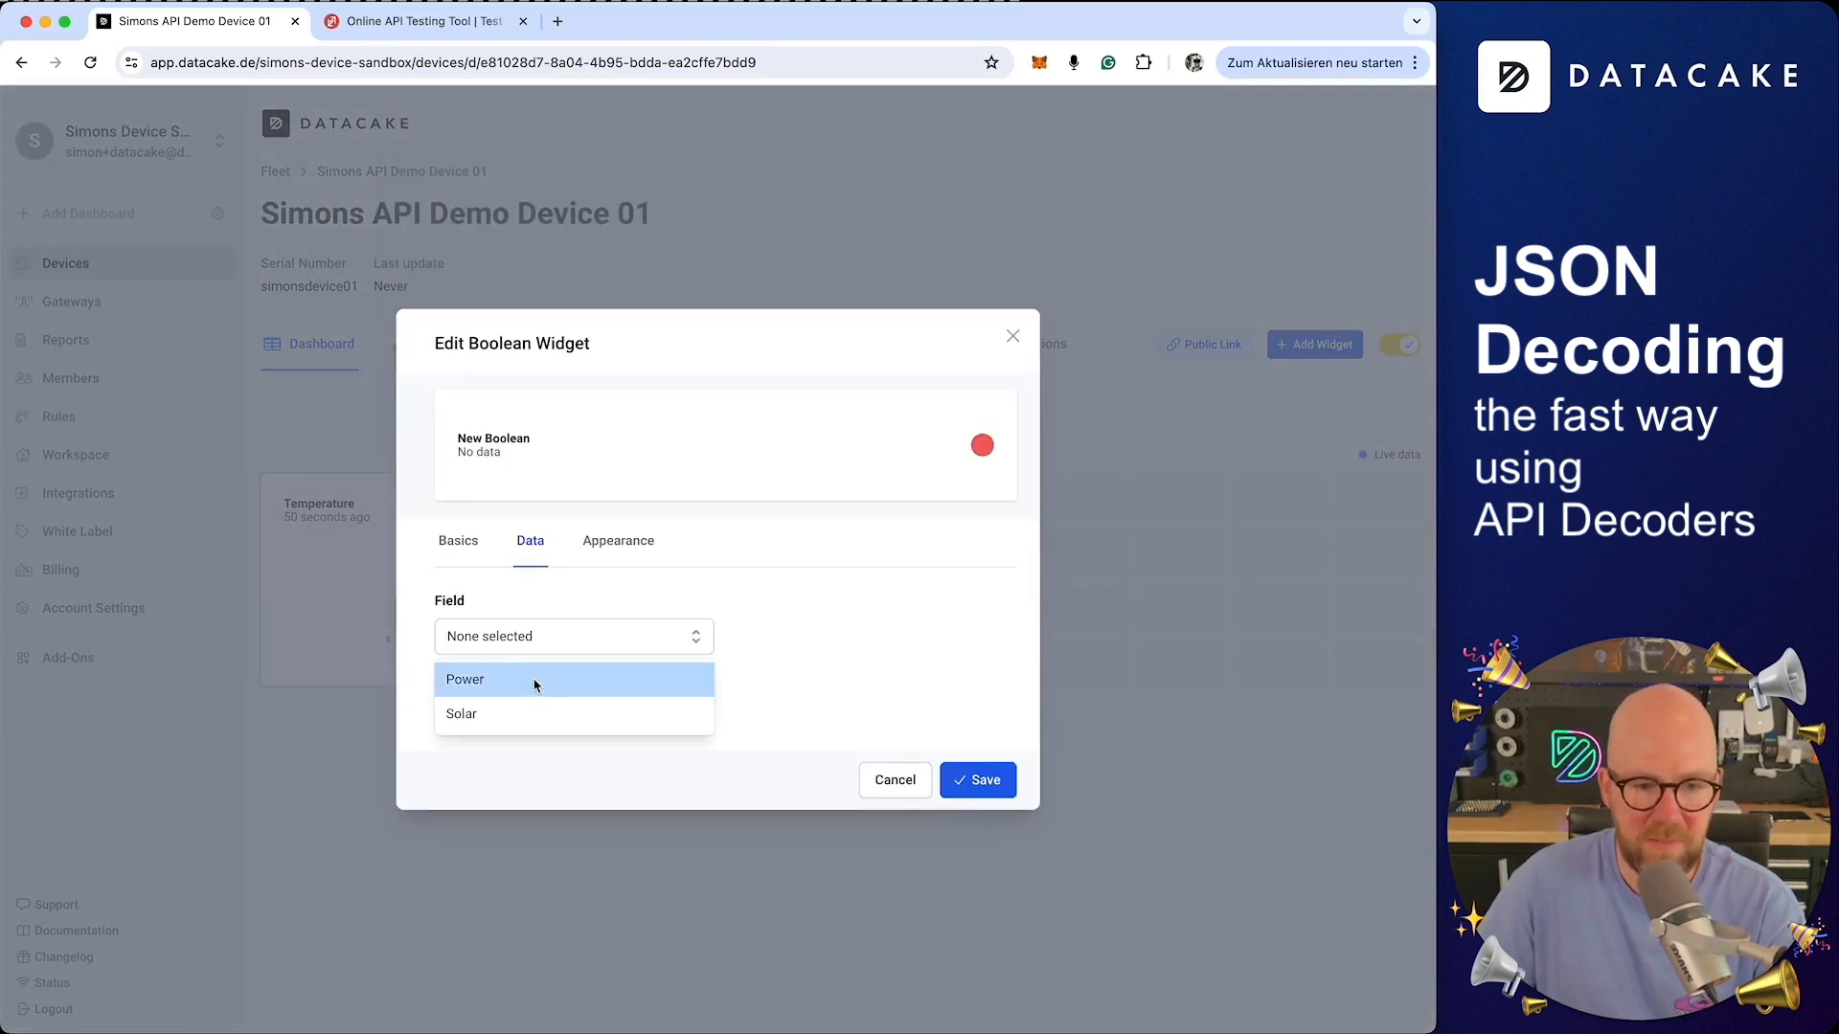
click(533, 682)
Set the Boolean widget's title to Power
click(458, 580)
triple_click(616, 431)
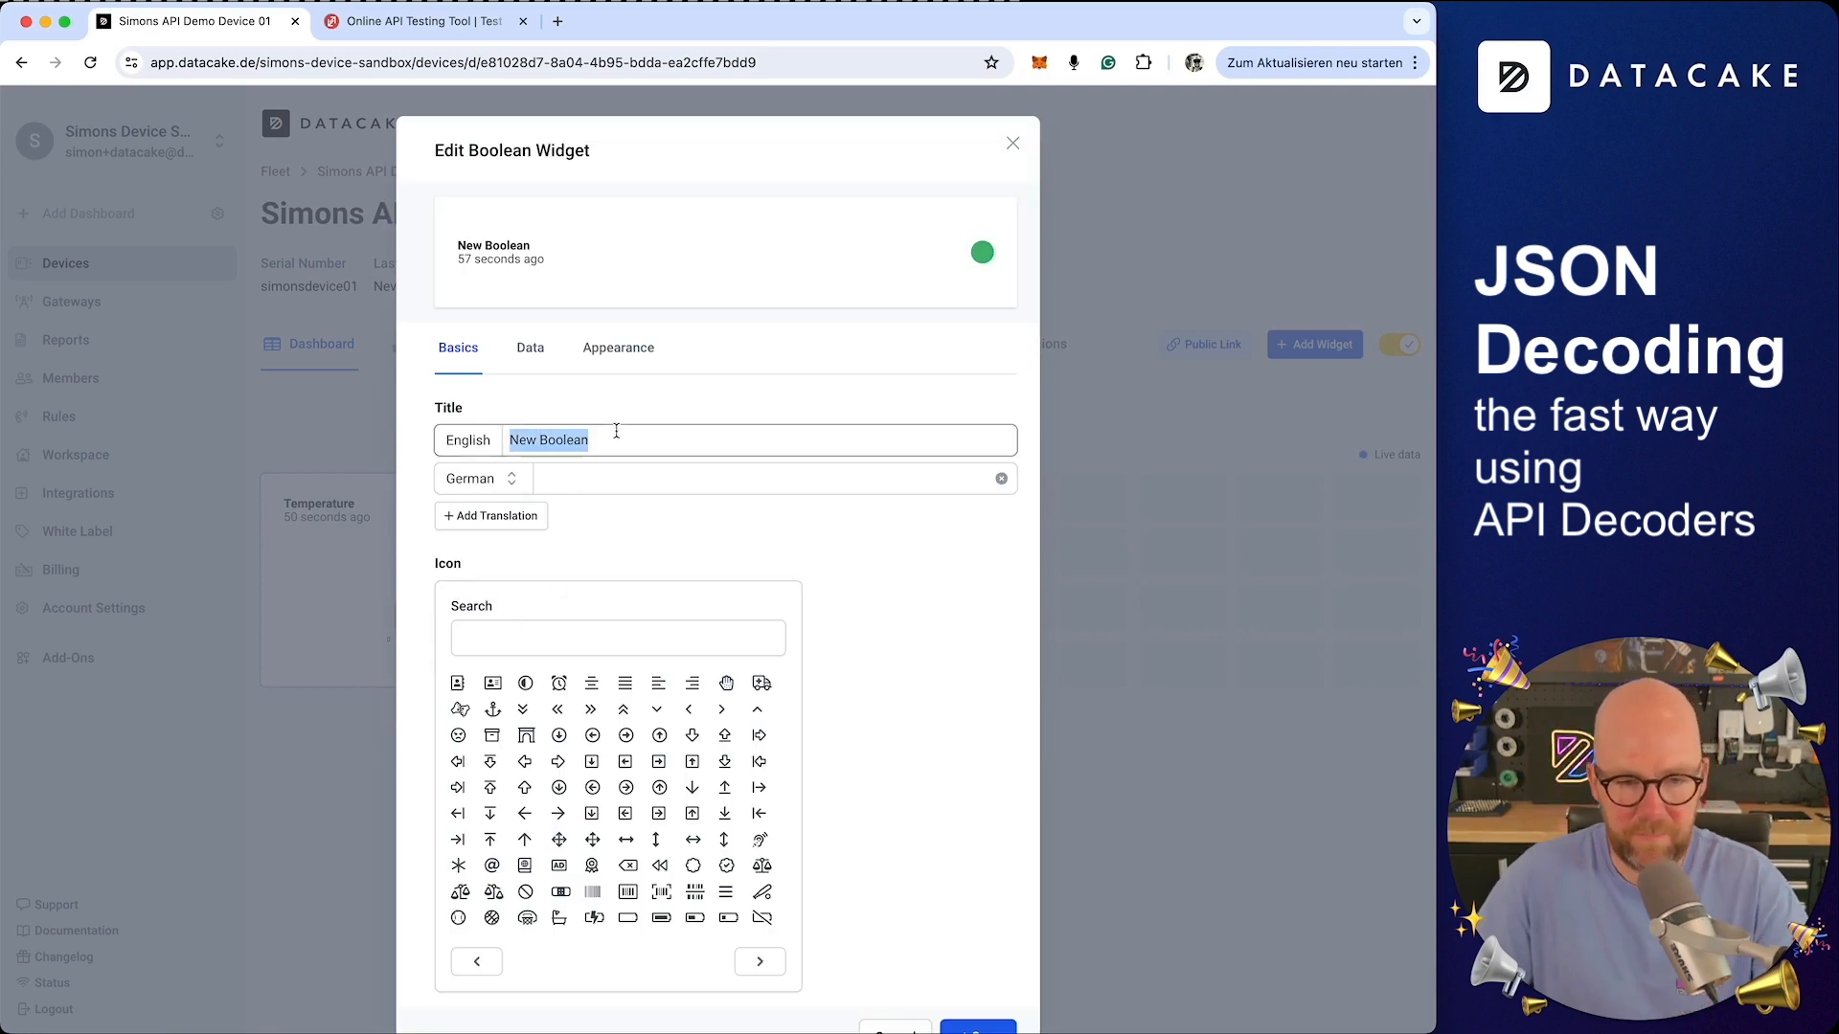
text(Power)
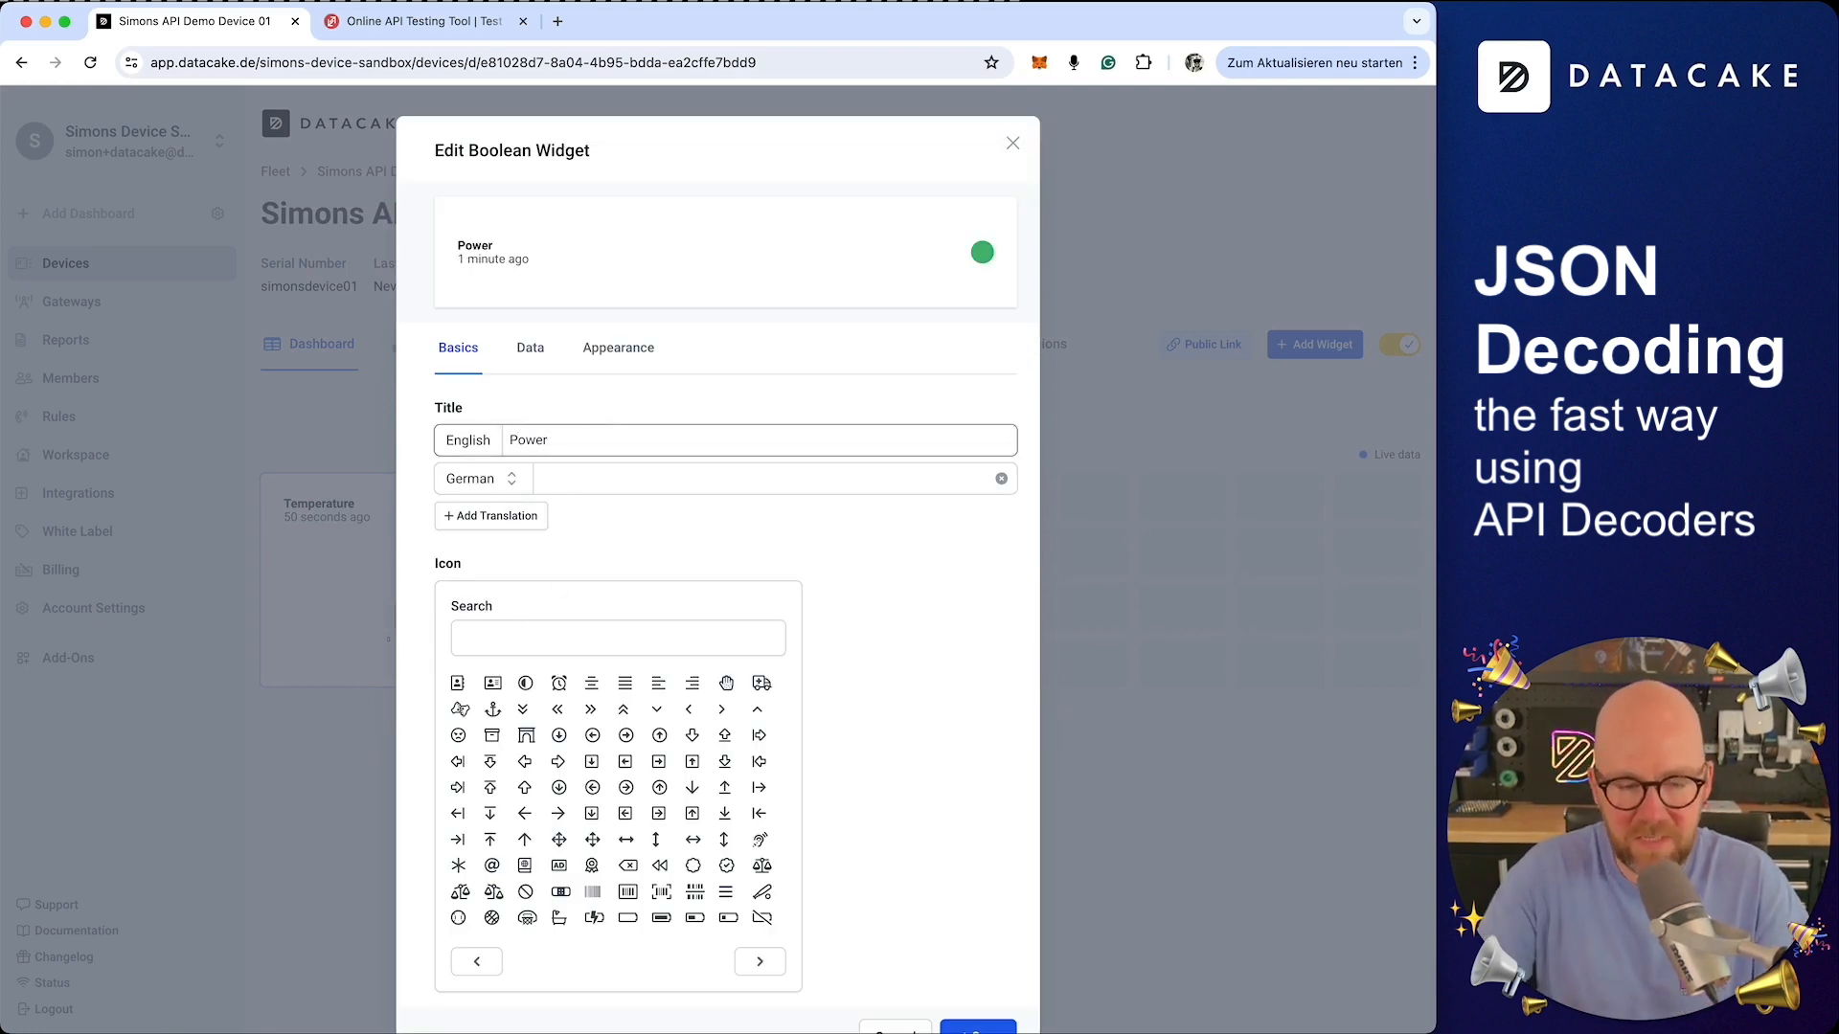
Set the display on text to Power On and the display off text to Power Off
click(528, 357)
click(617, 586)
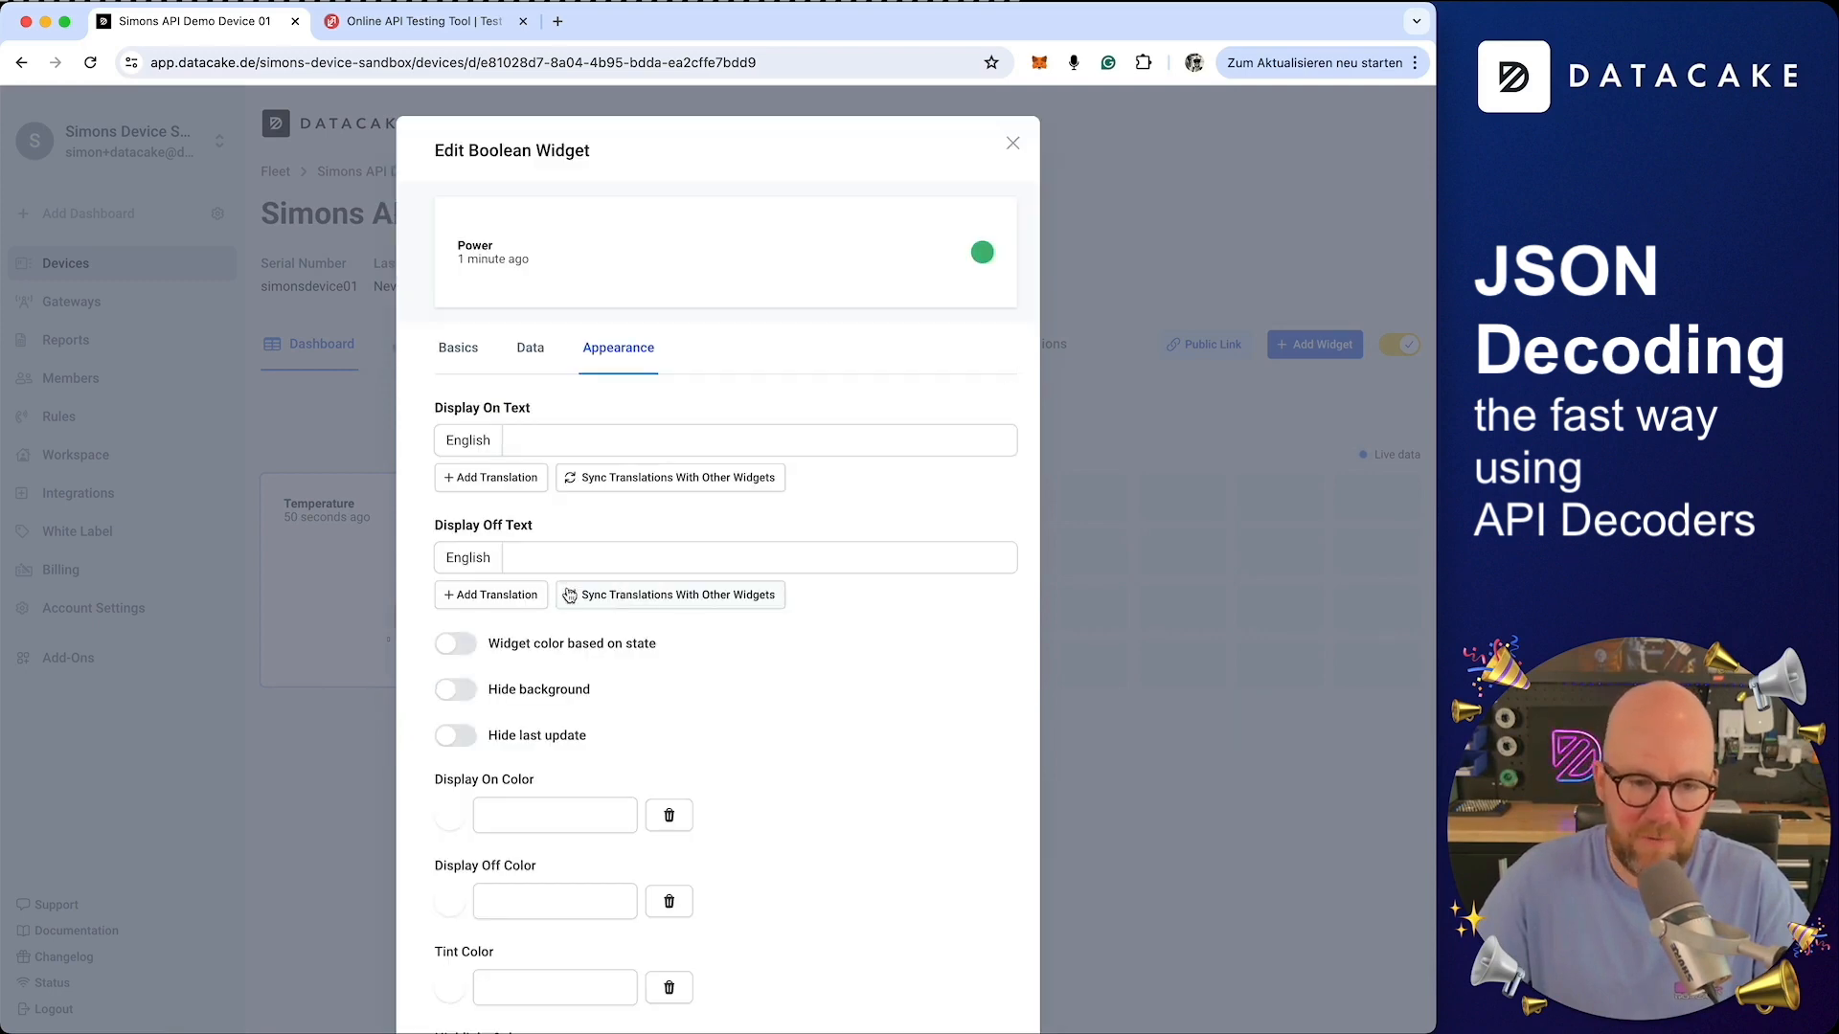
click(540, 440)
text(Power On)
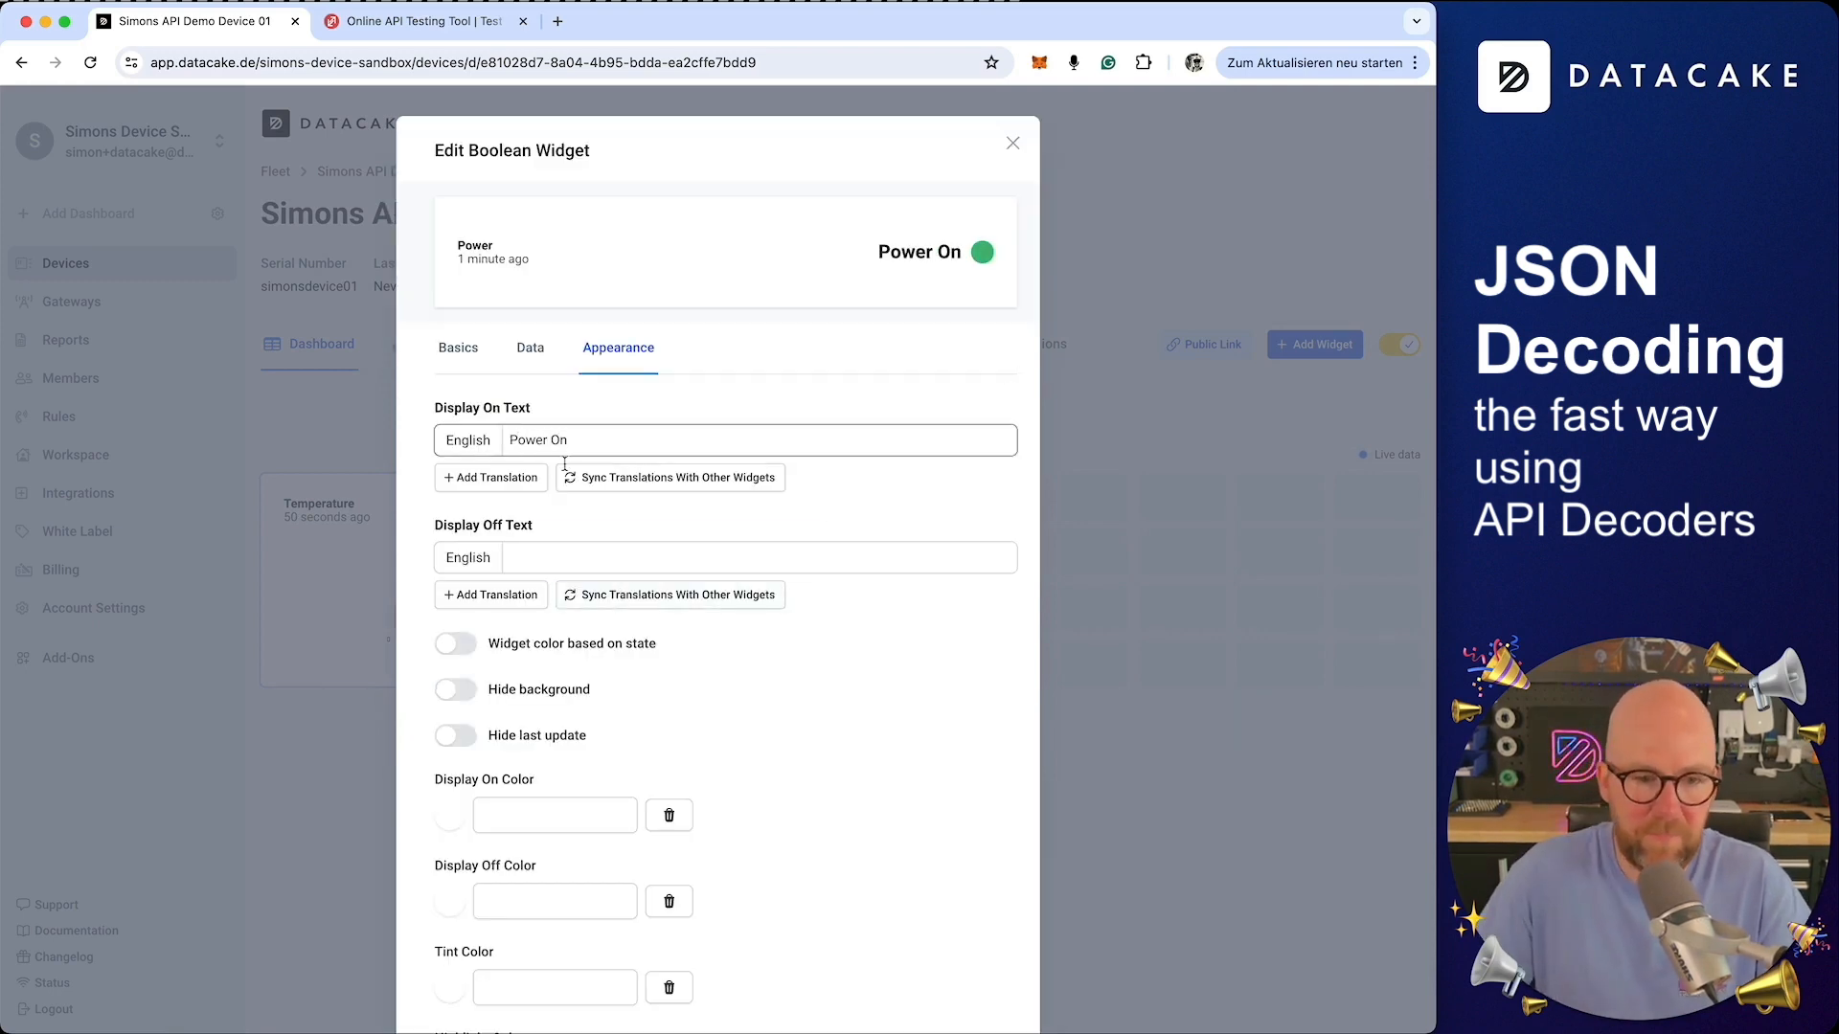
click(584, 563)
text(Power O)
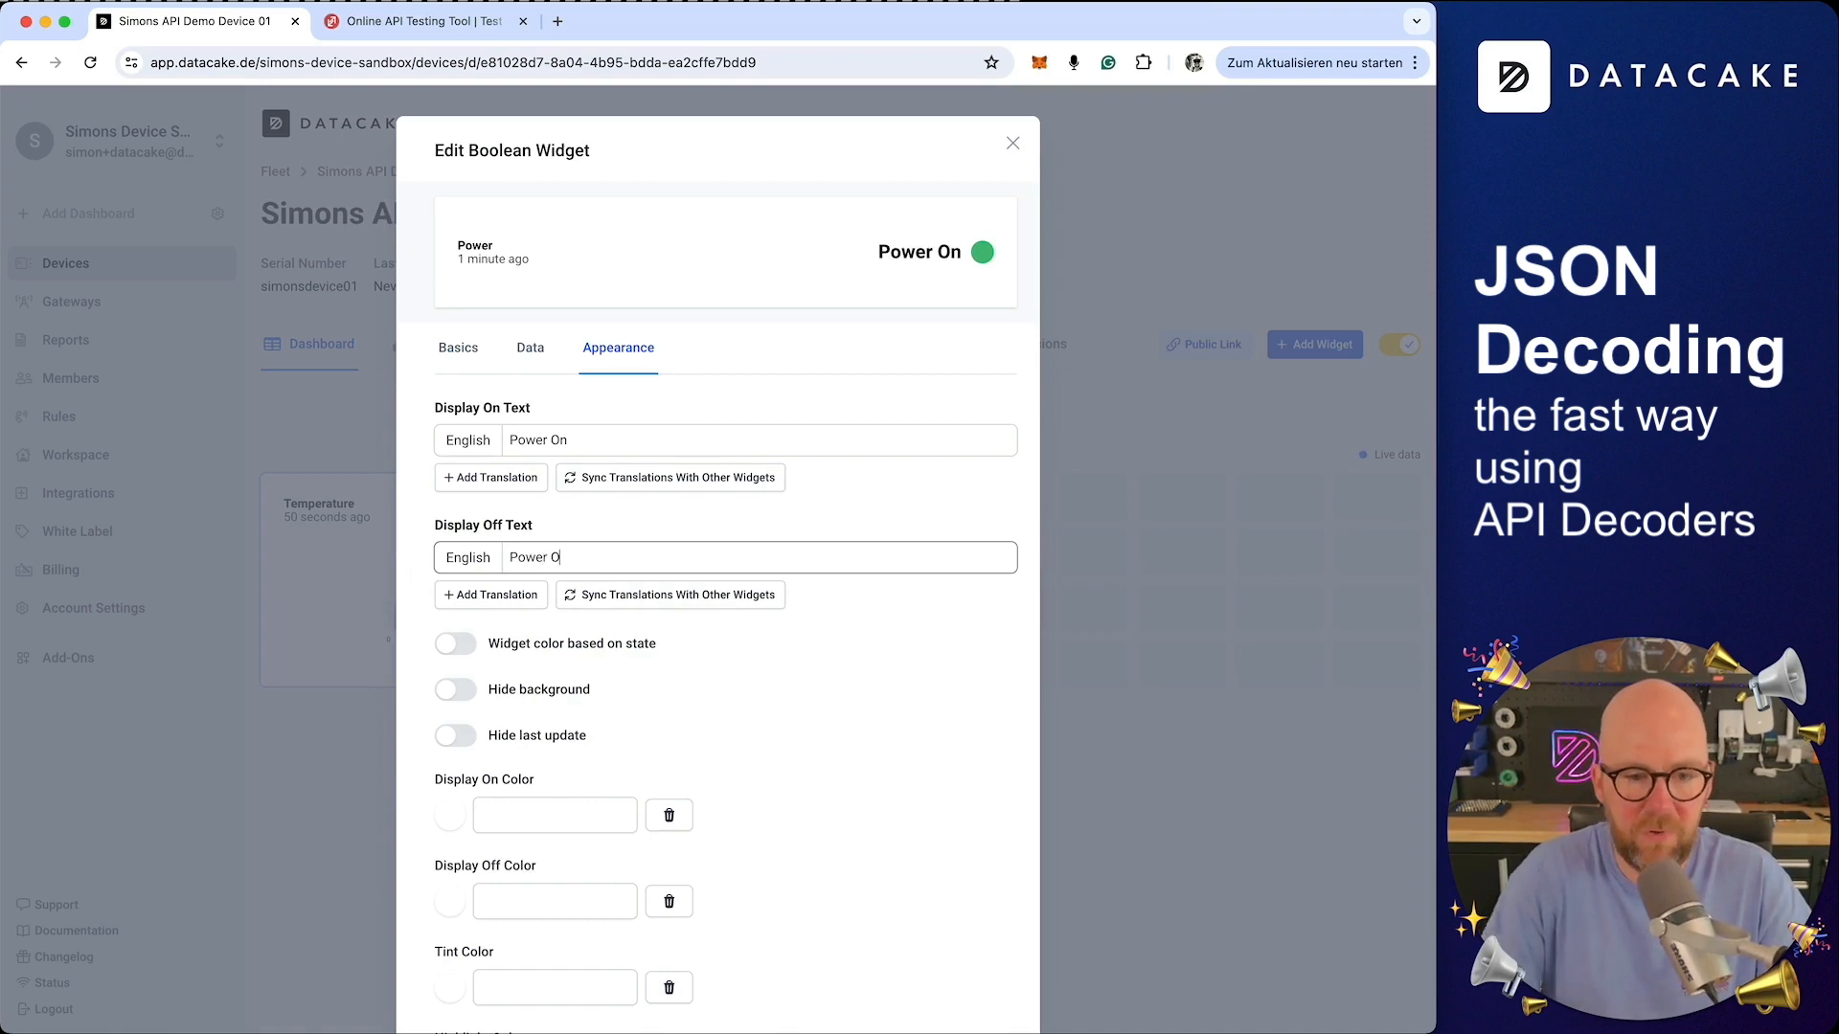
text(ff)
Set the on color to green and the off color to red, then save the Boolean widget
click(449, 815)
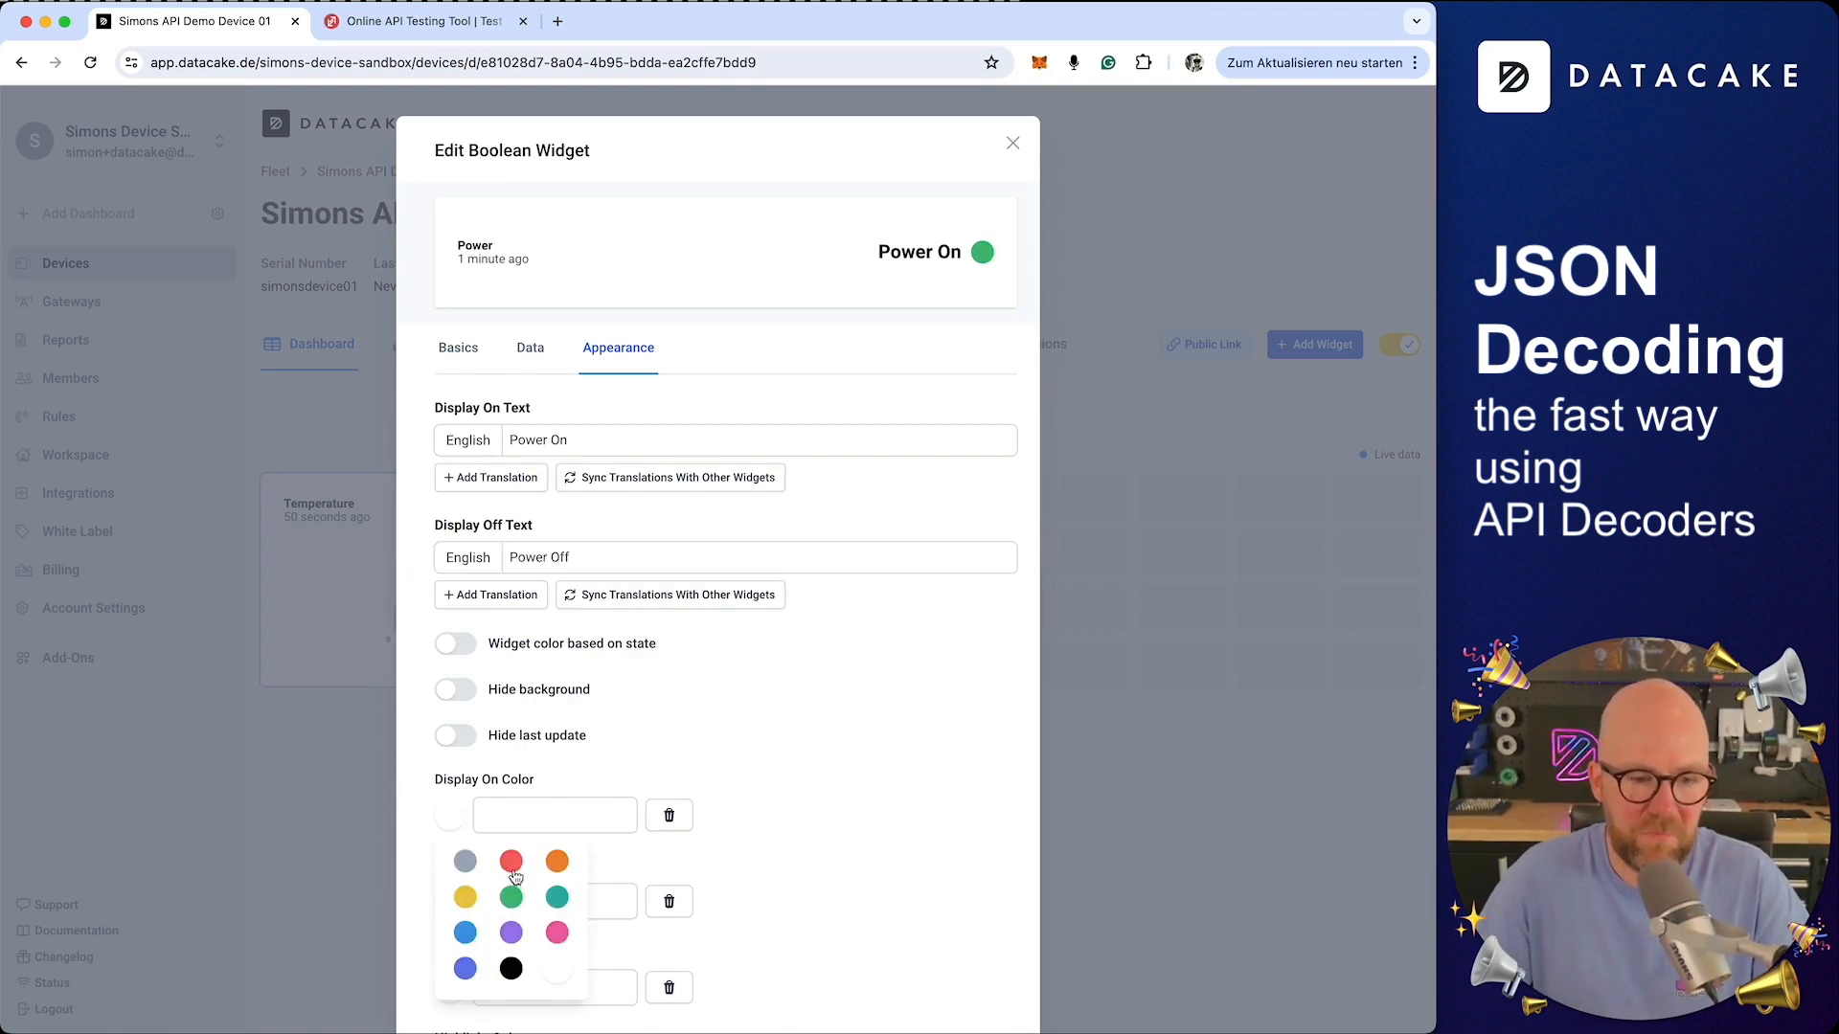
click(511, 897)
click(450, 901)
click(512, 947)
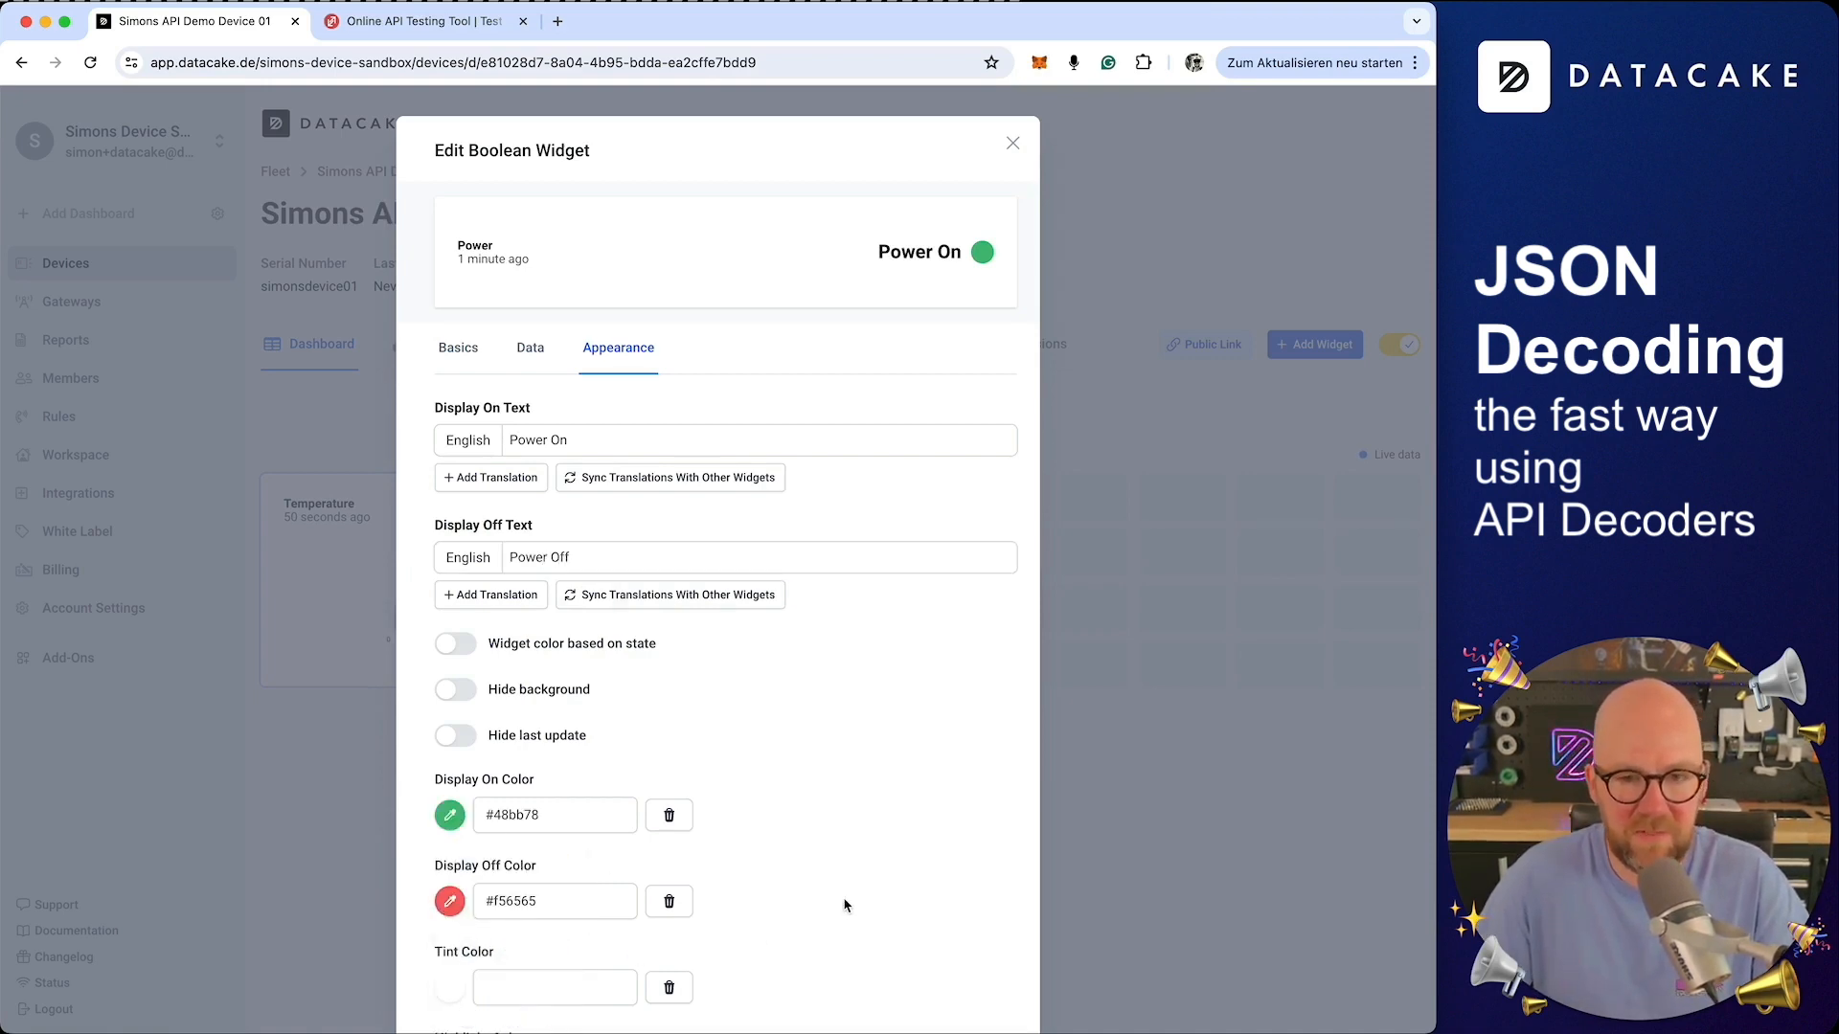
scroll(977, 1006, down, 3)
click(978, 973)
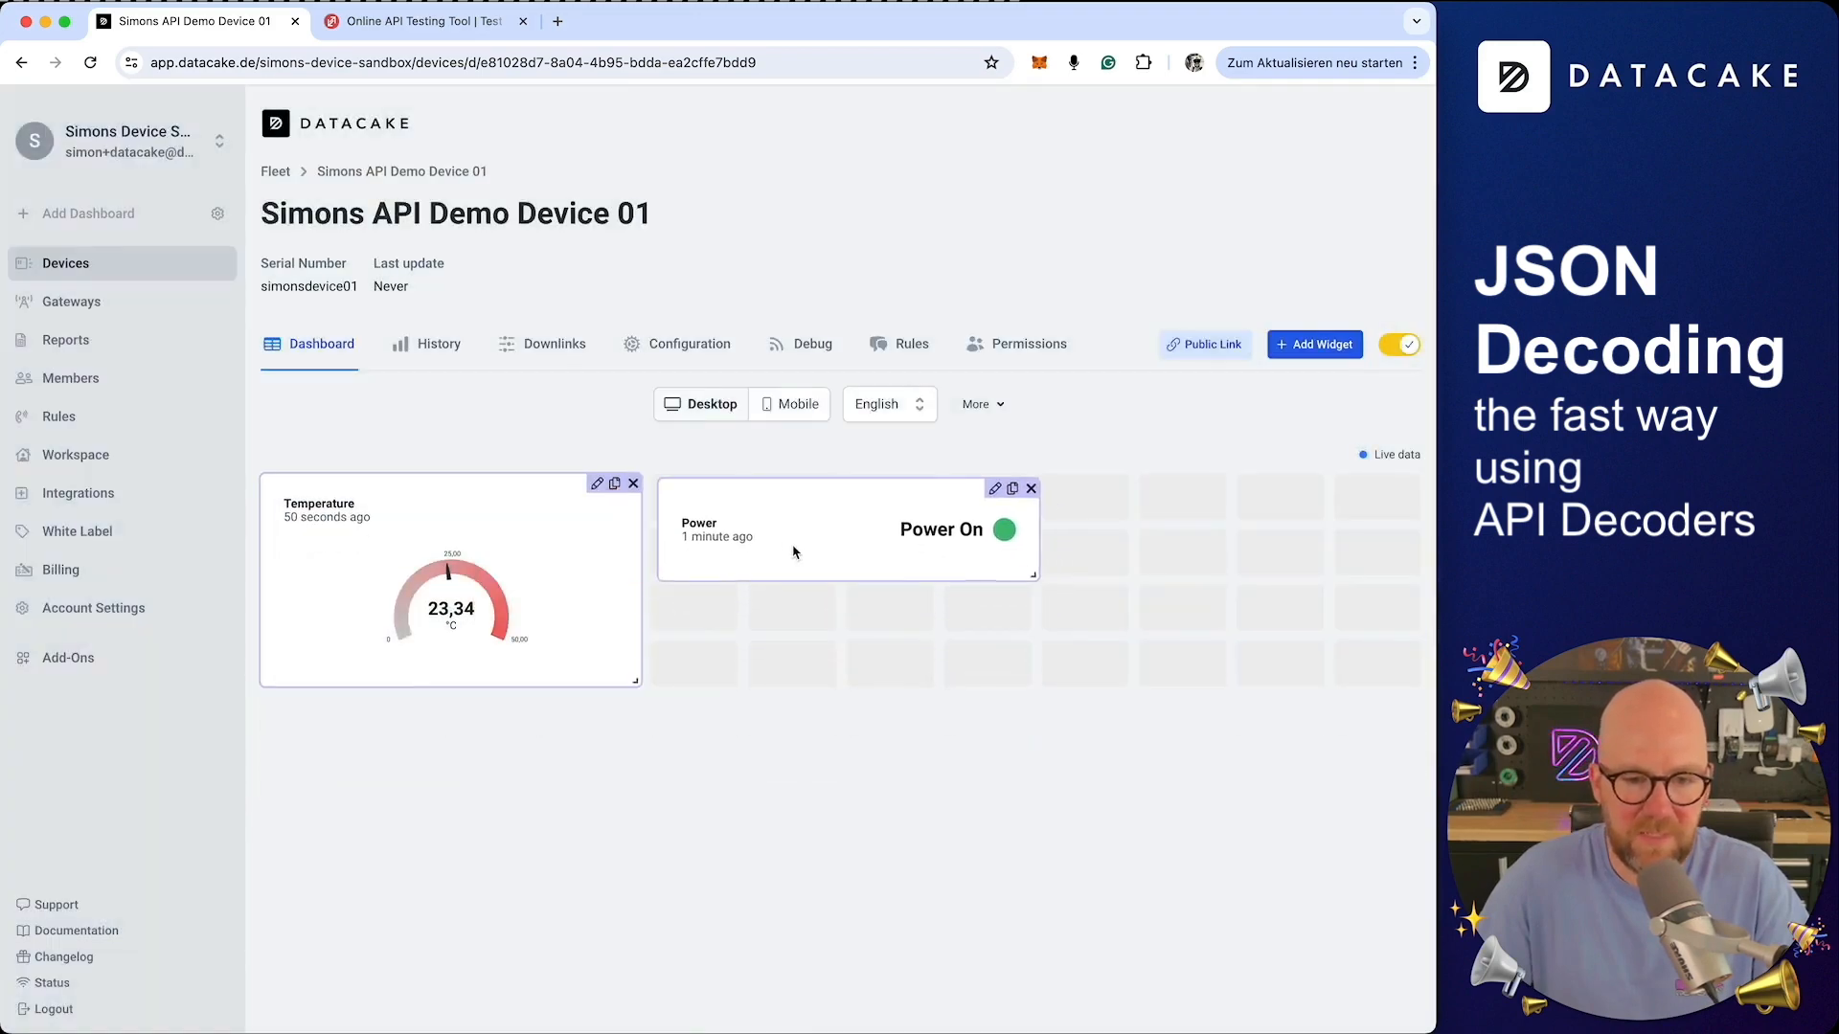
Add a Device Fields widget listing the device's fields
click(1314, 345)
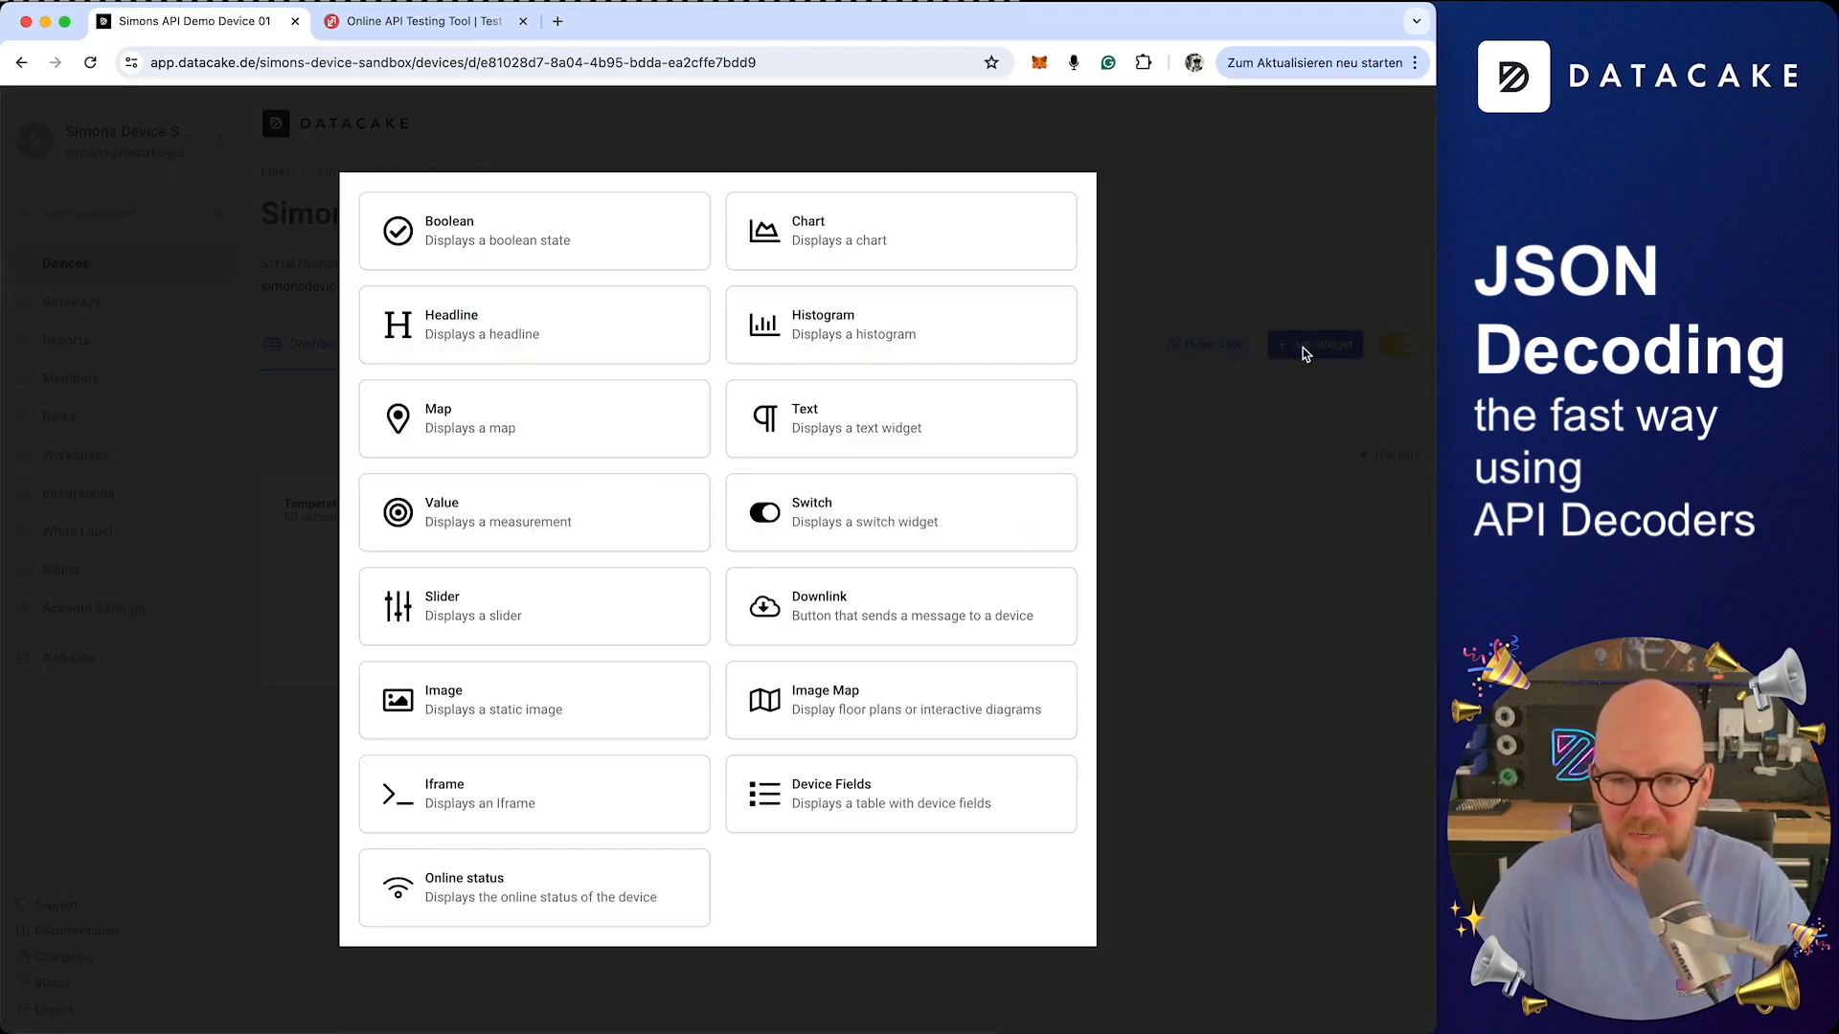
click(884, 805)
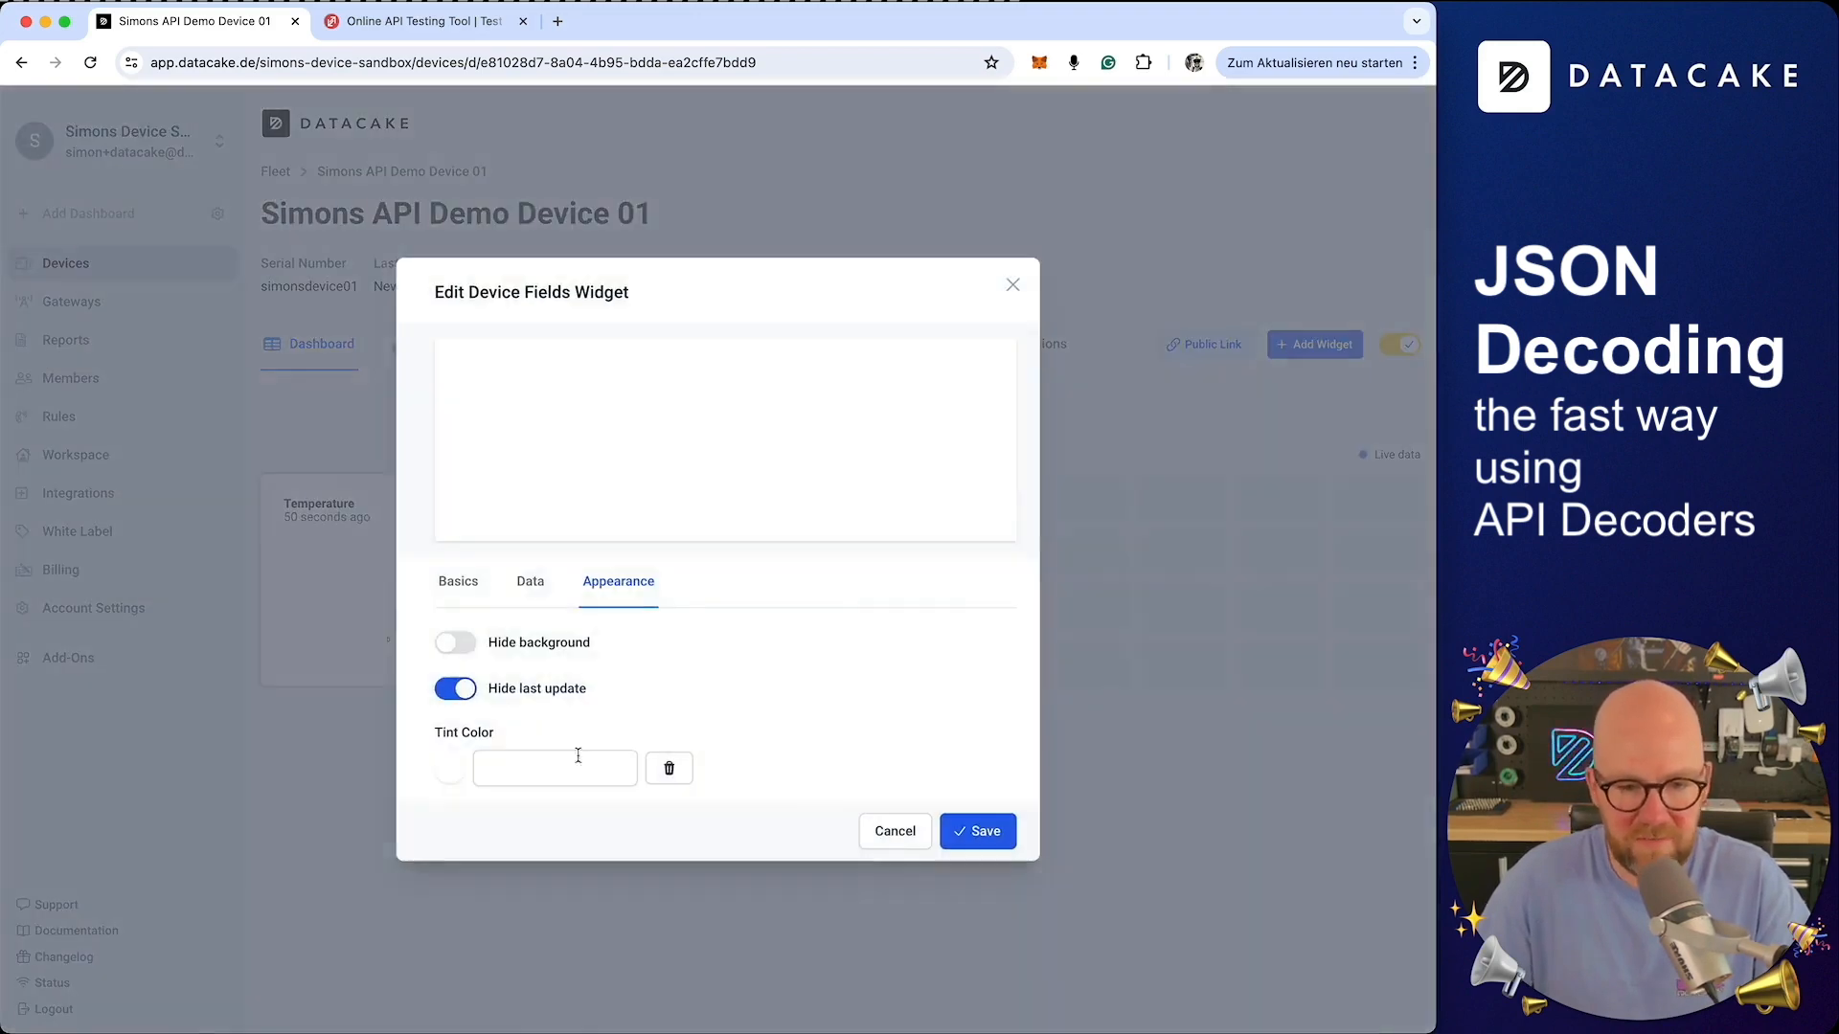
click(462, 586)
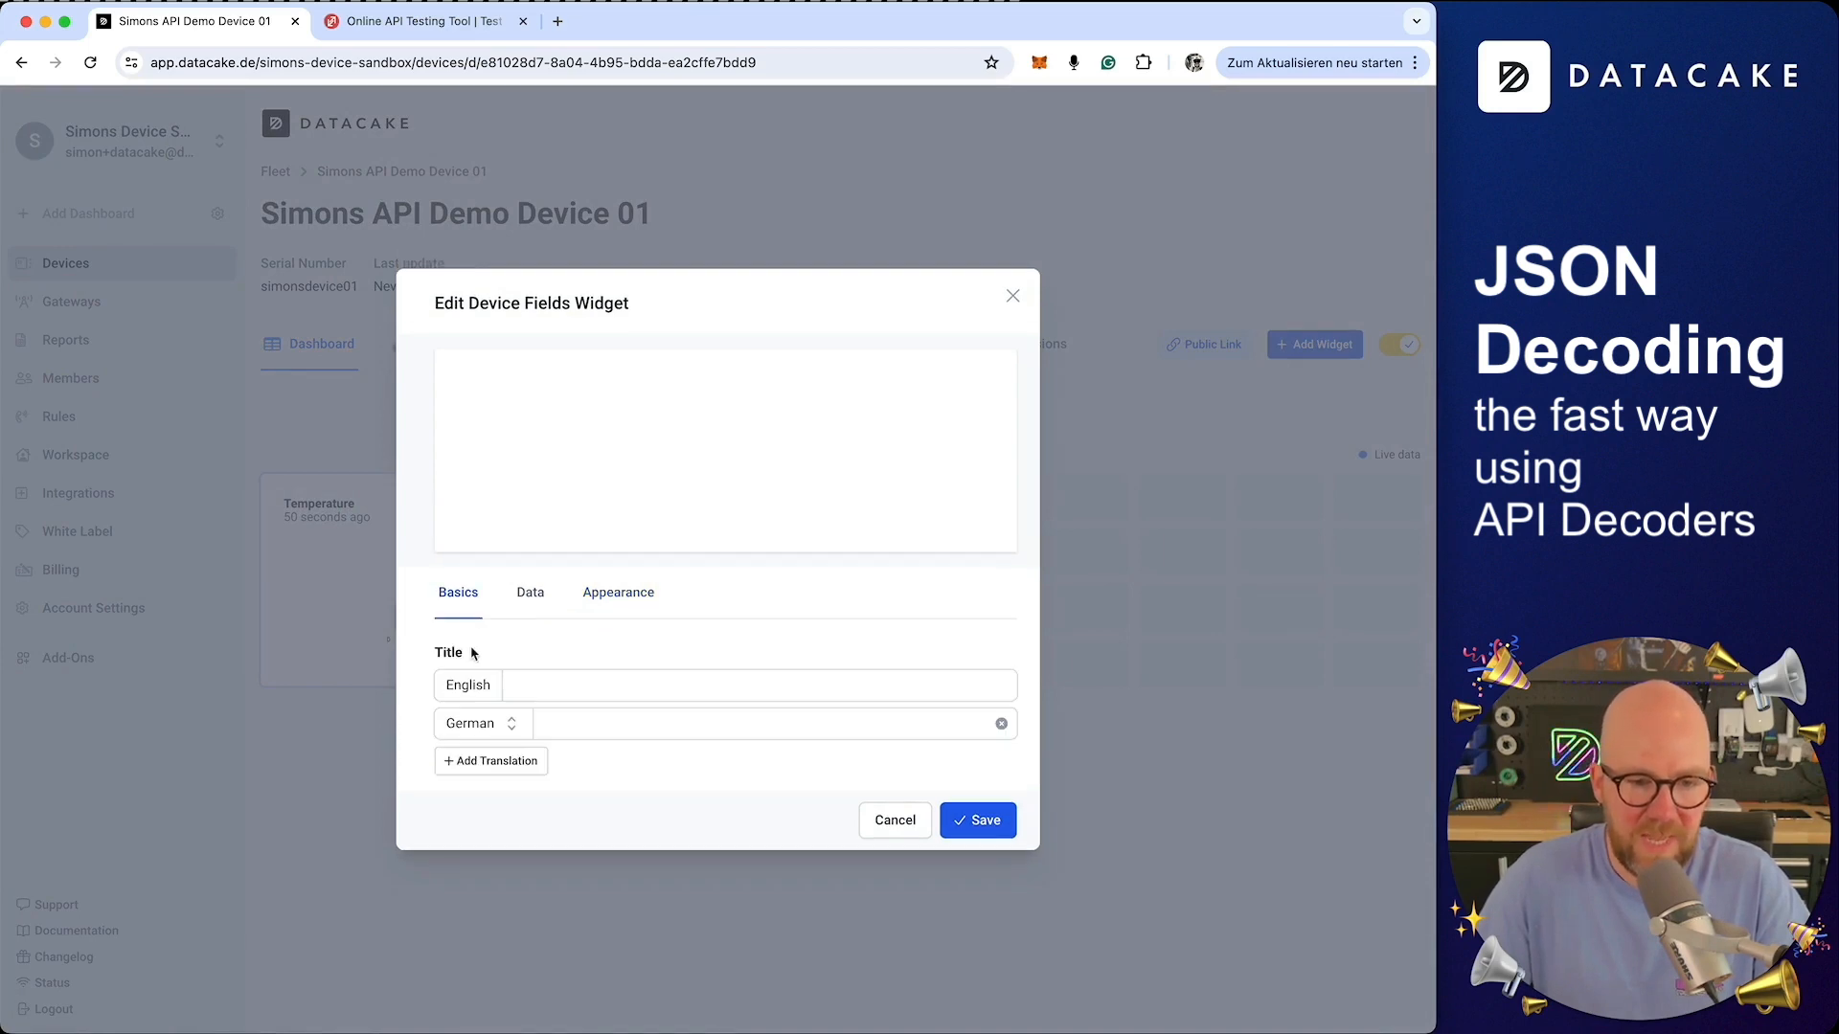
click(529, 586)
click(443, 553)
click(977, 919)
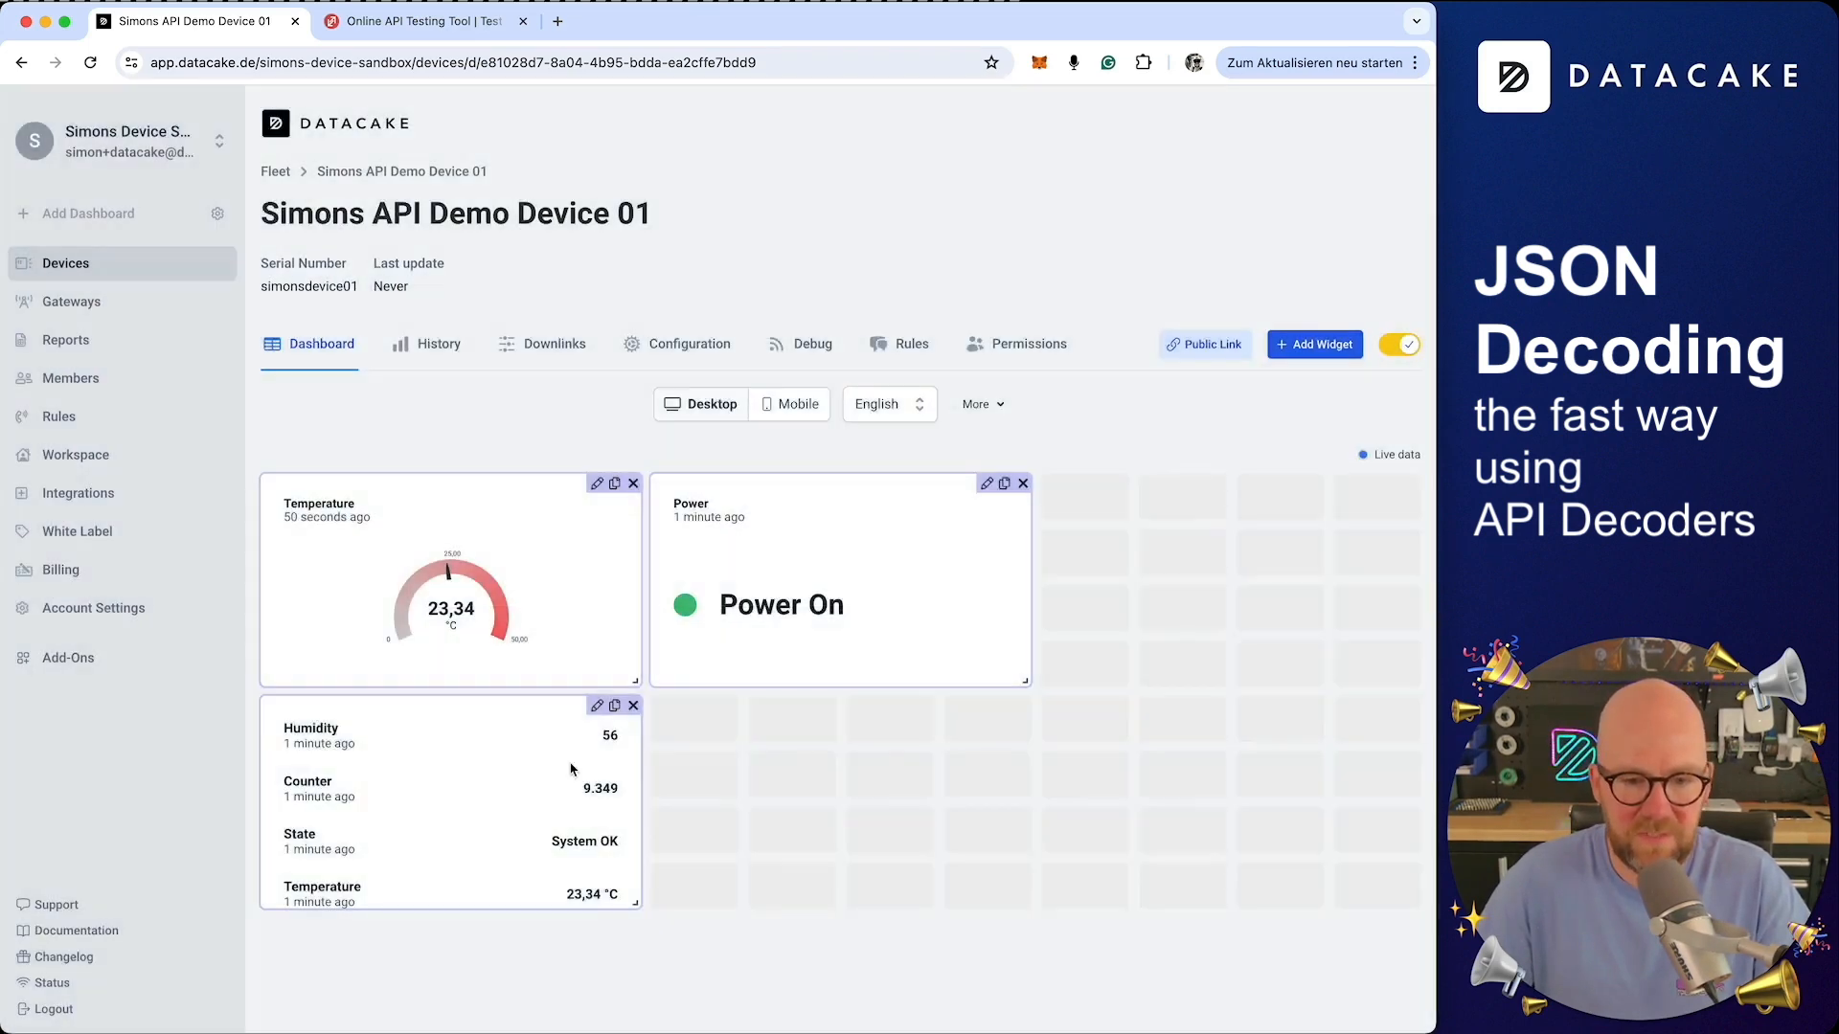
Move the Device Fields widget to the right column, stretch it taller, and leave edit mode
drag(575, 767, 1299, 598)
drag(1418, 688, 1417, 1021)
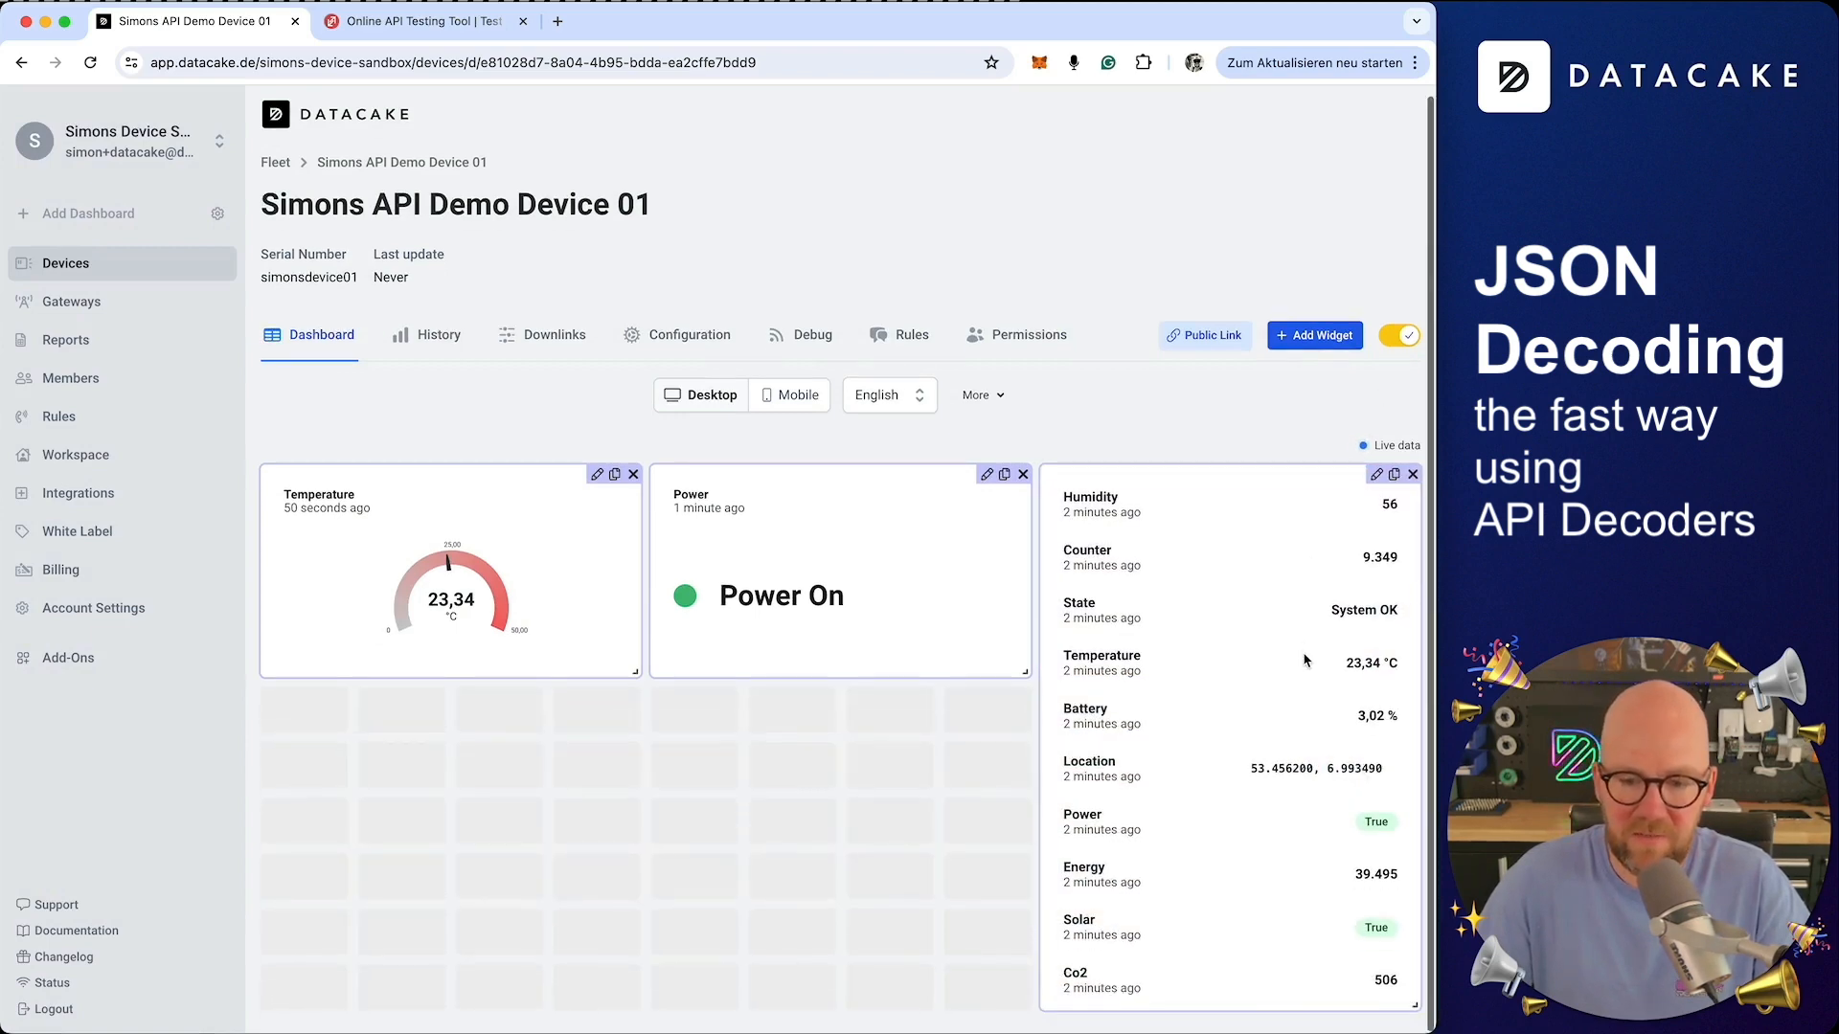
click(1397, 346)
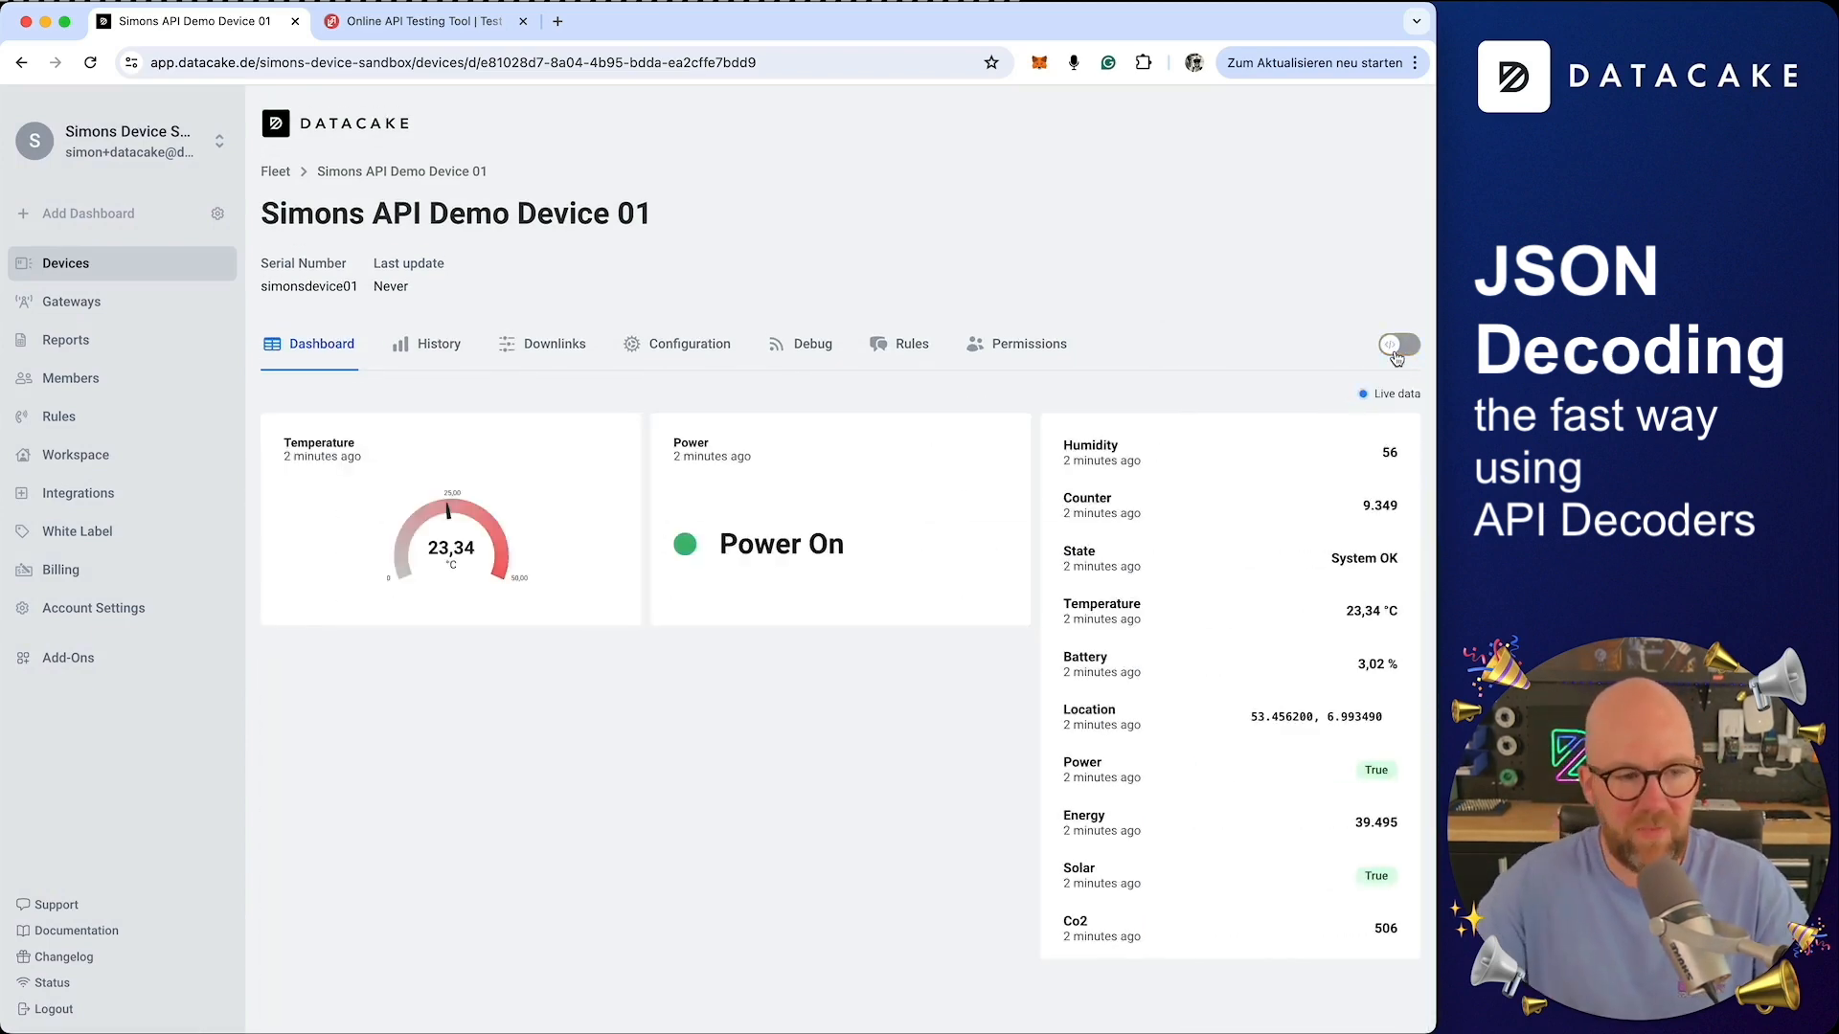
In ReqBin, change the temperature in the JSON body to 32.34
click(410, 27)
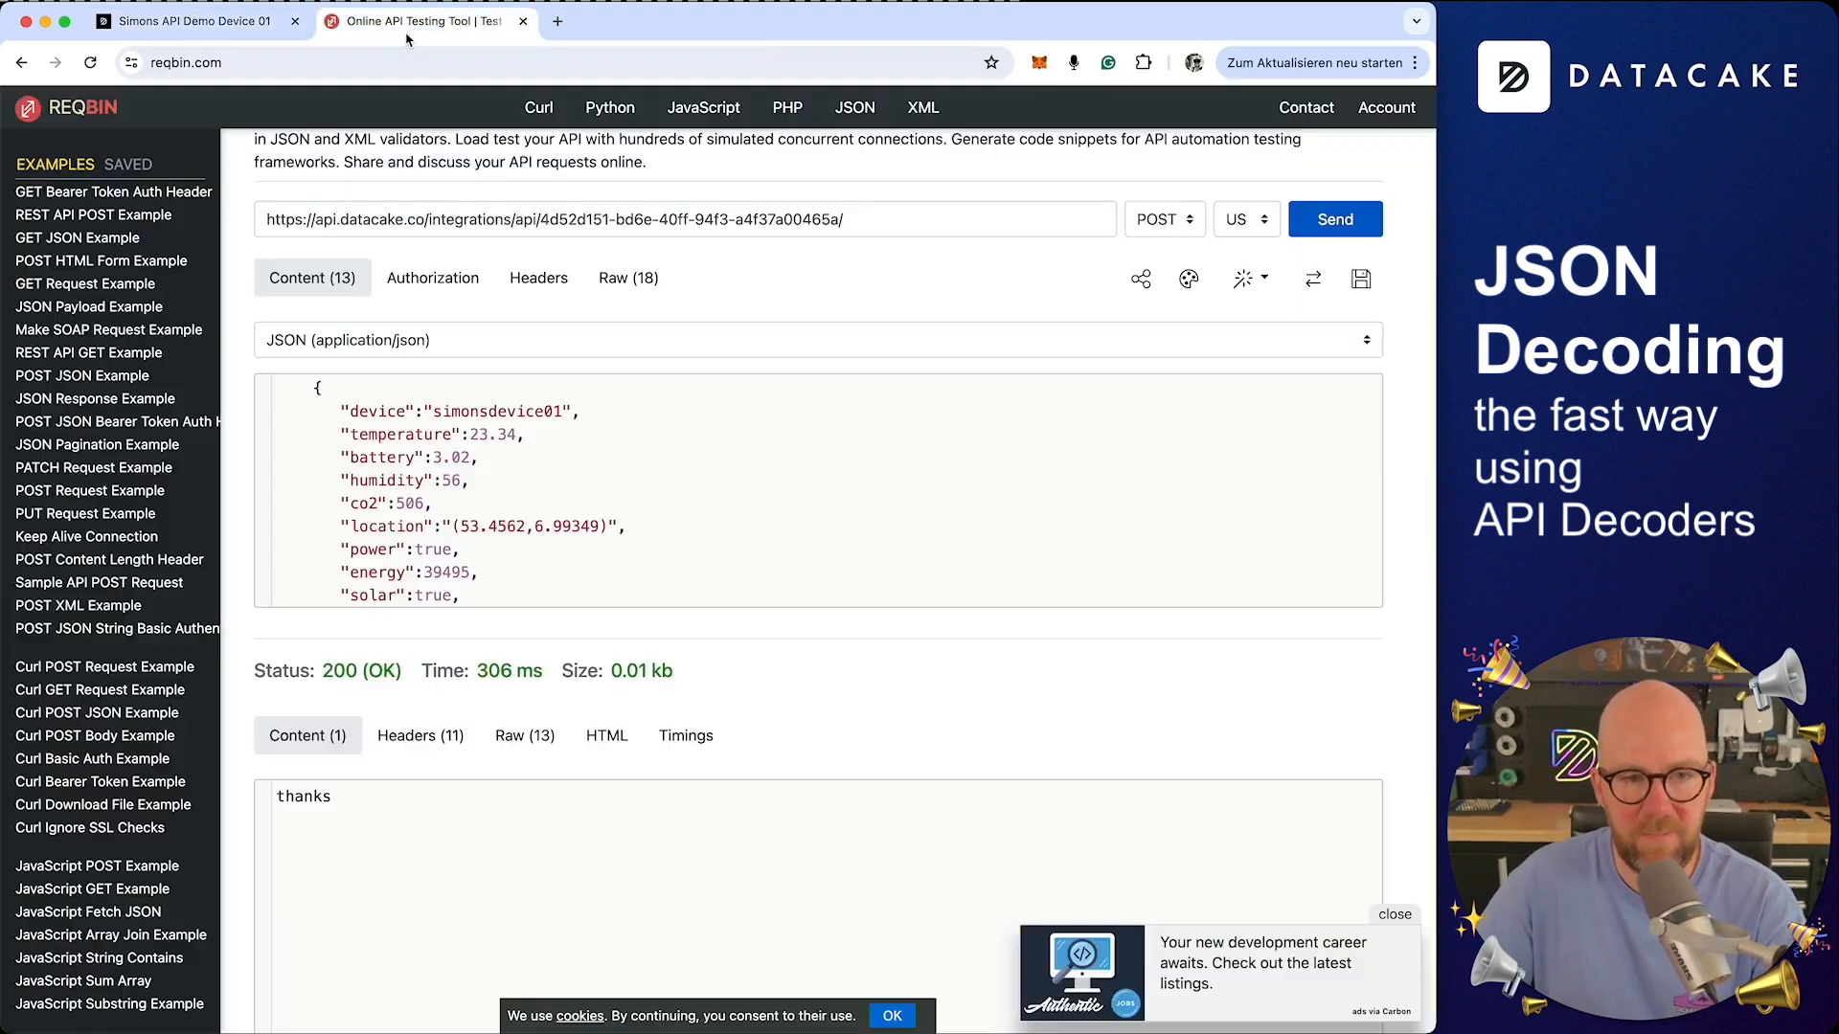
click(491, 446)
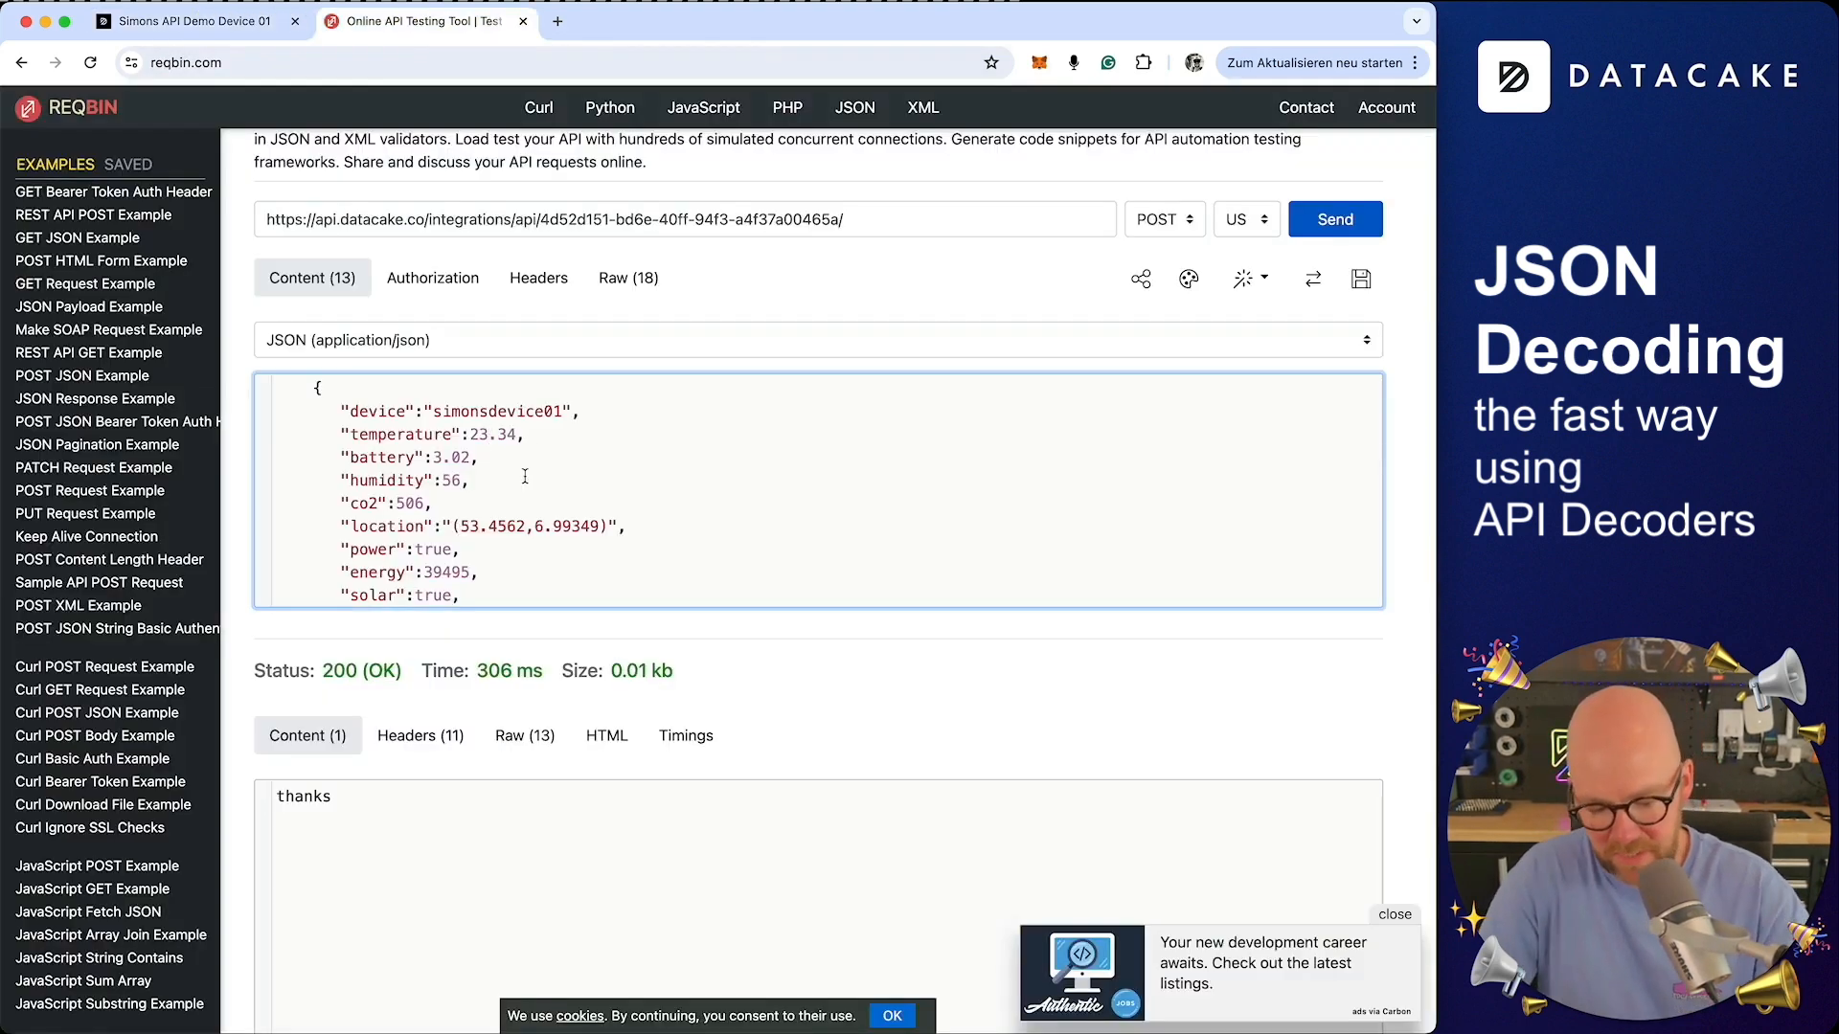
key(BackSpace)
text(5)
key(BackSpace)
key(BackSpace)
text(32)
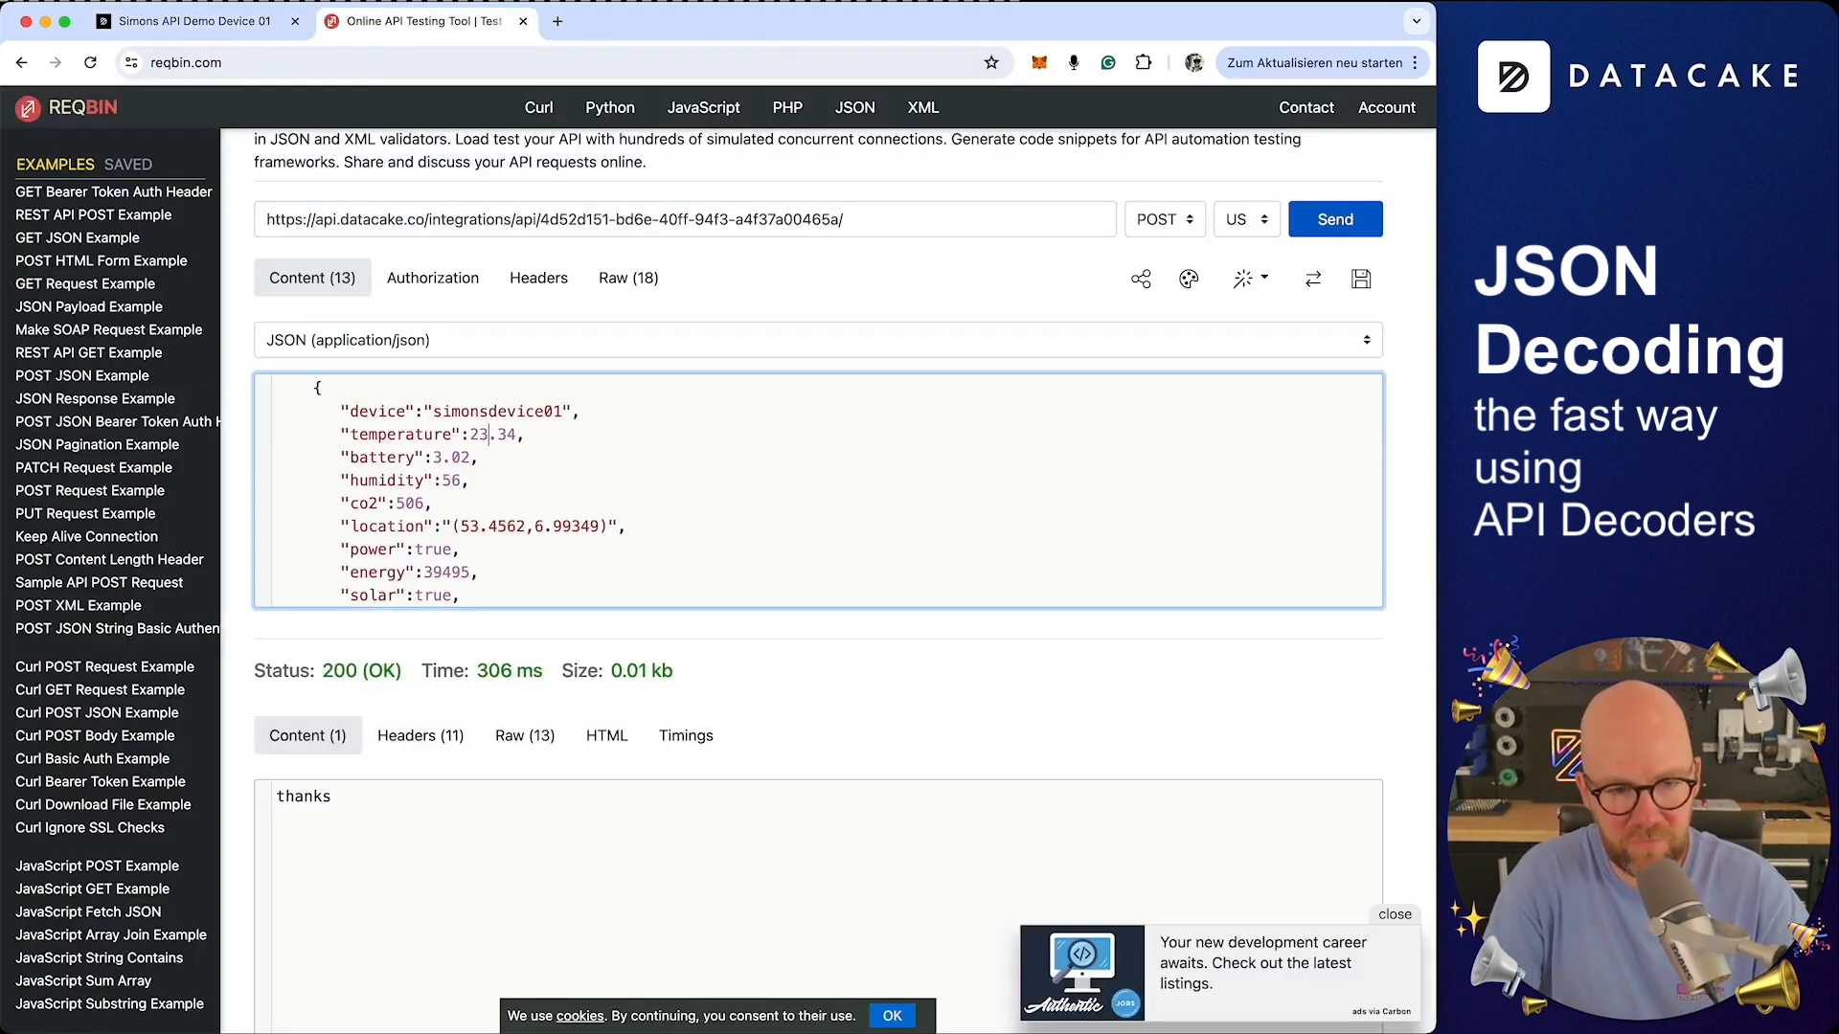
Set power to false, send the POST request, and return to the device dashboard
scroll(528, 496, down, 2)
double_click(433, 507)
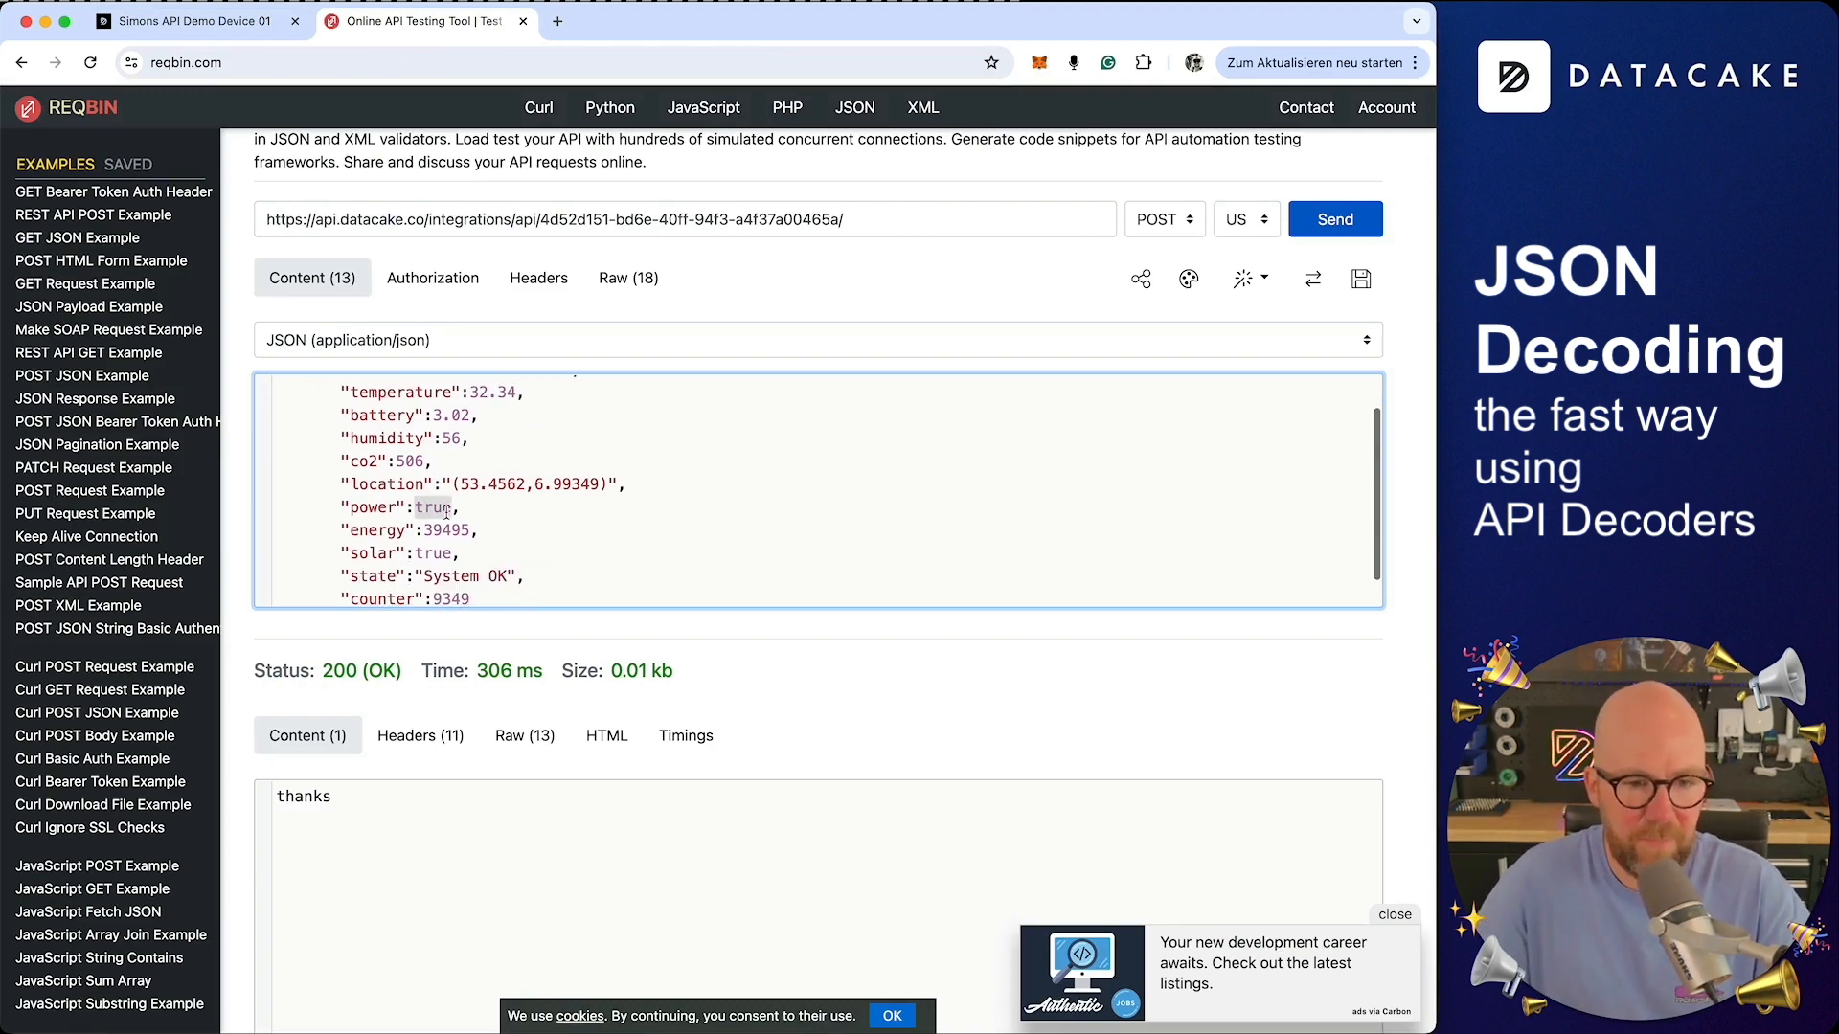
text(false)
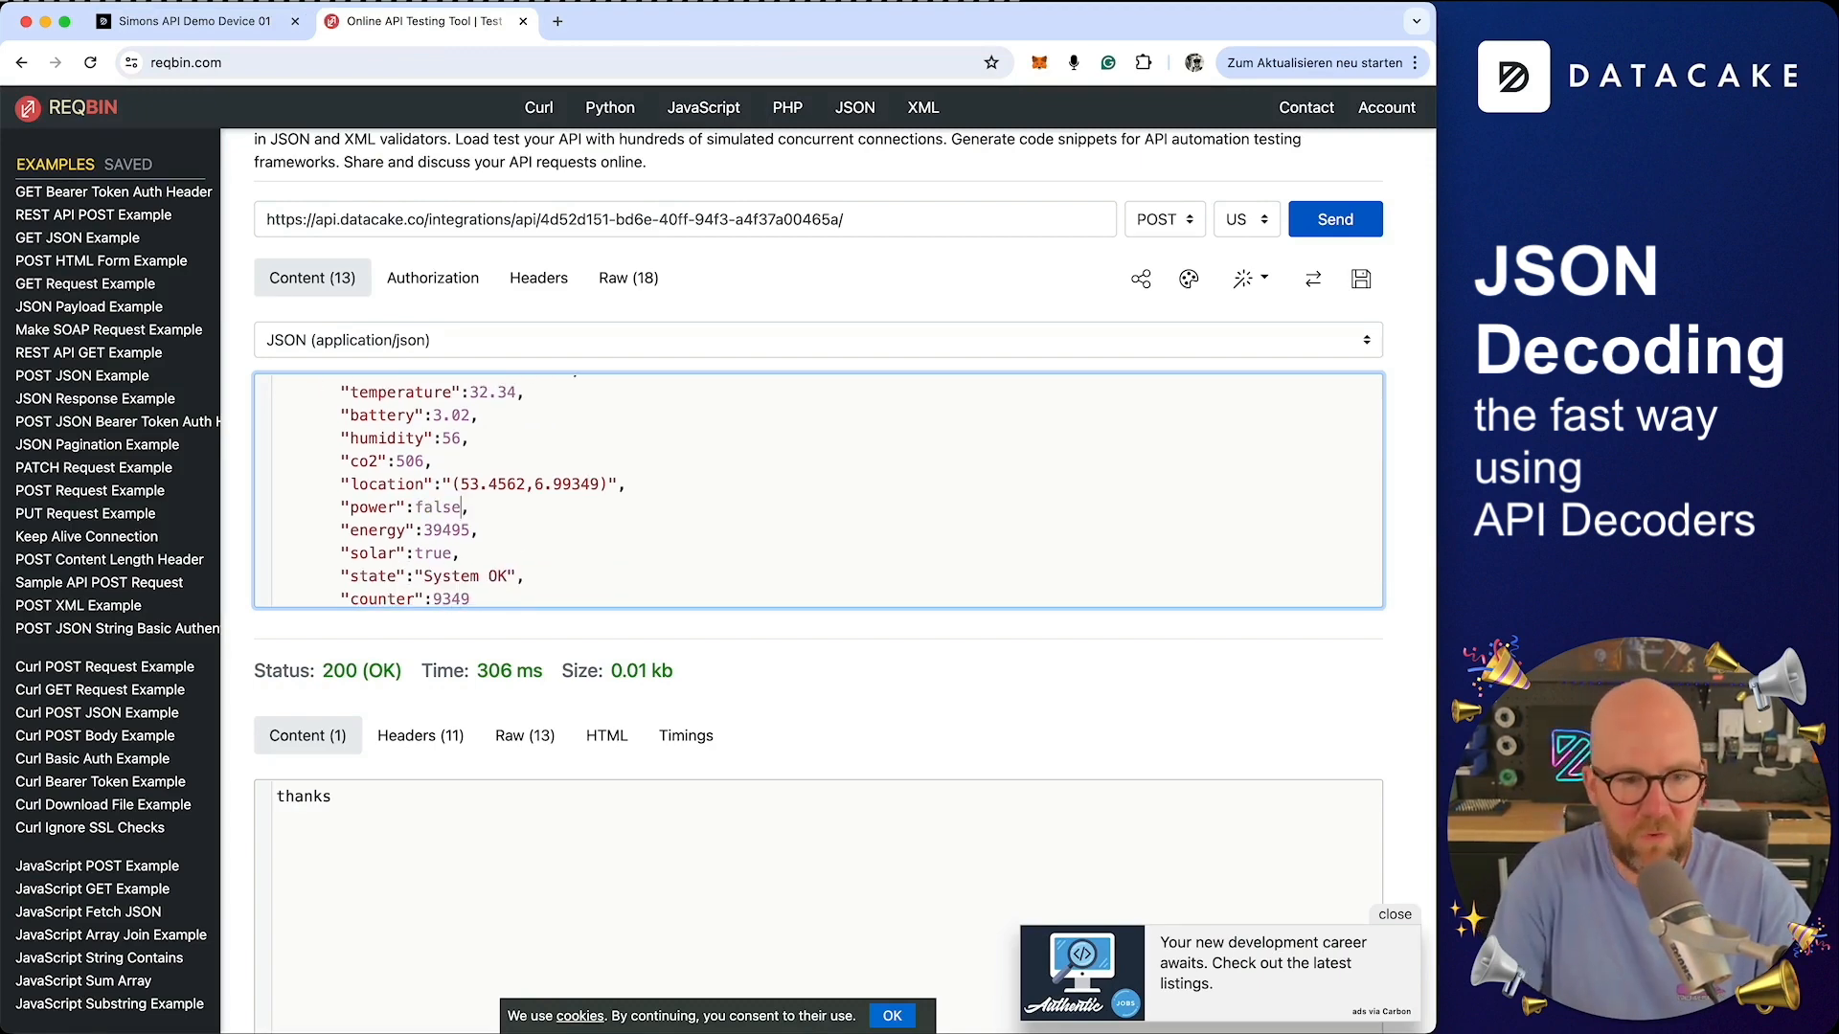
click(1335, 219)
click(203, 21)
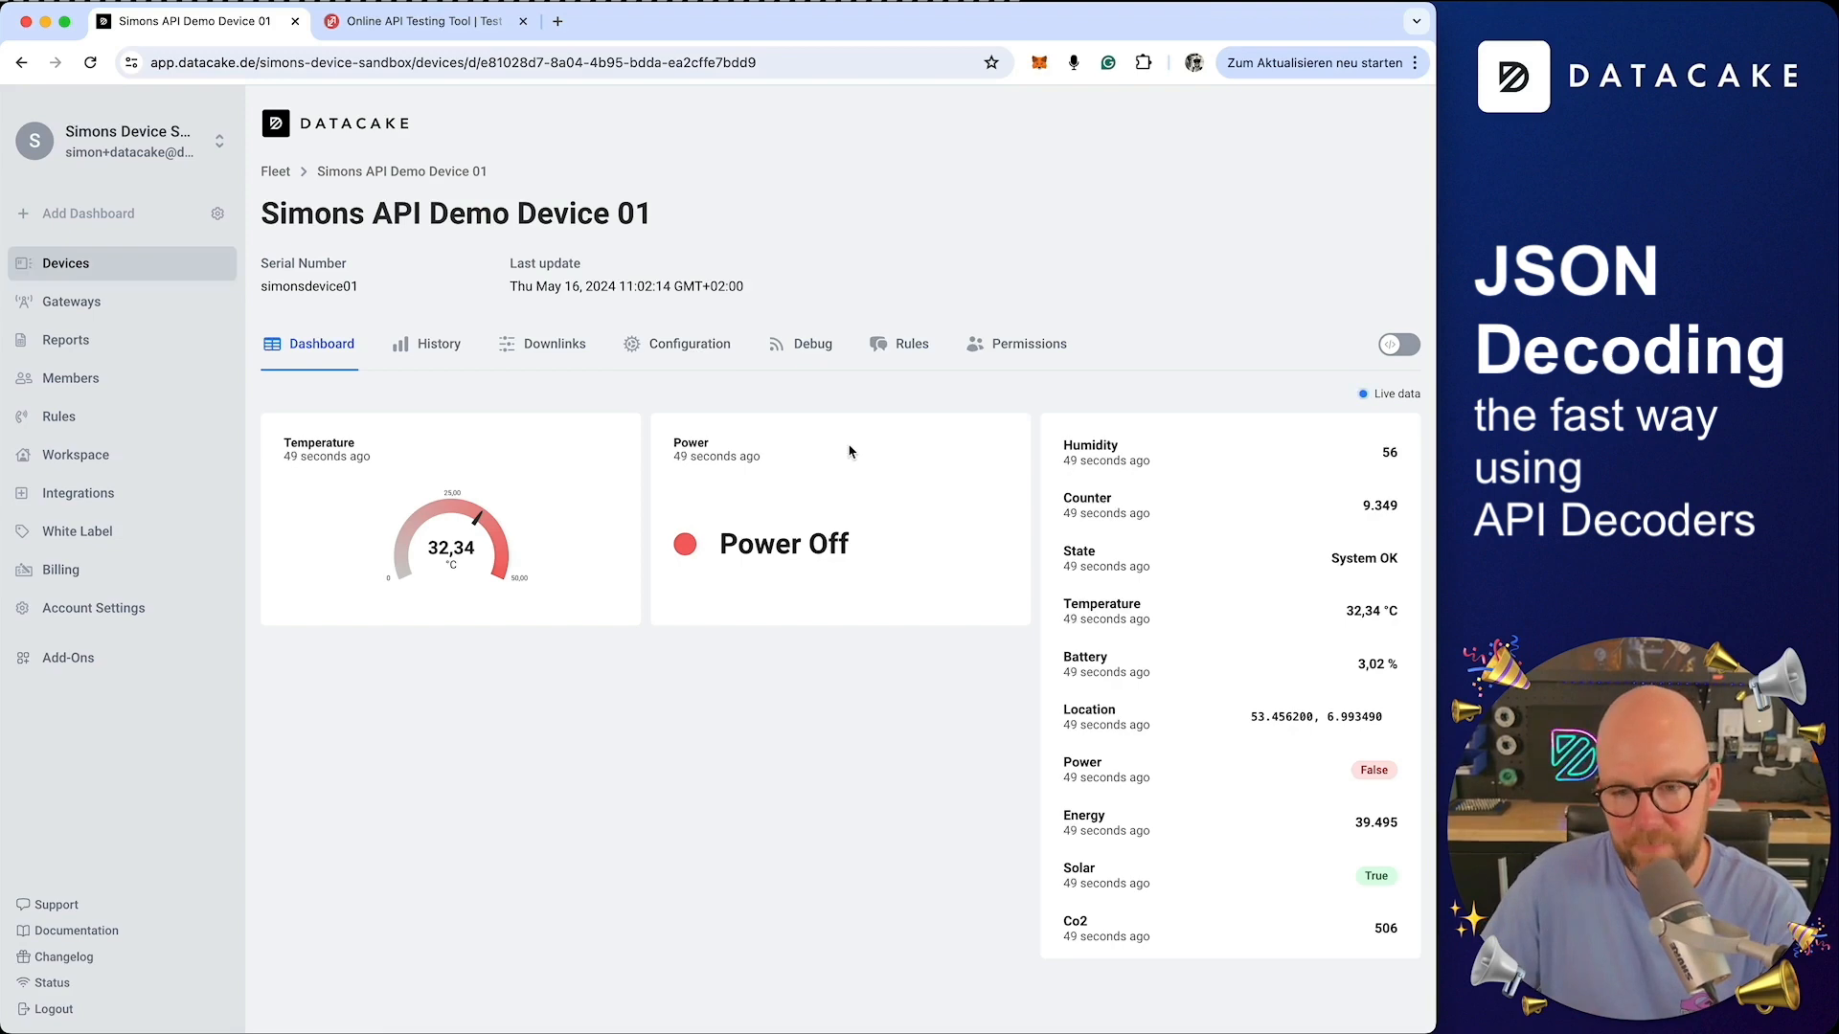
Start adding a new device of the API connectivity type from the devices list
click(119, 269)
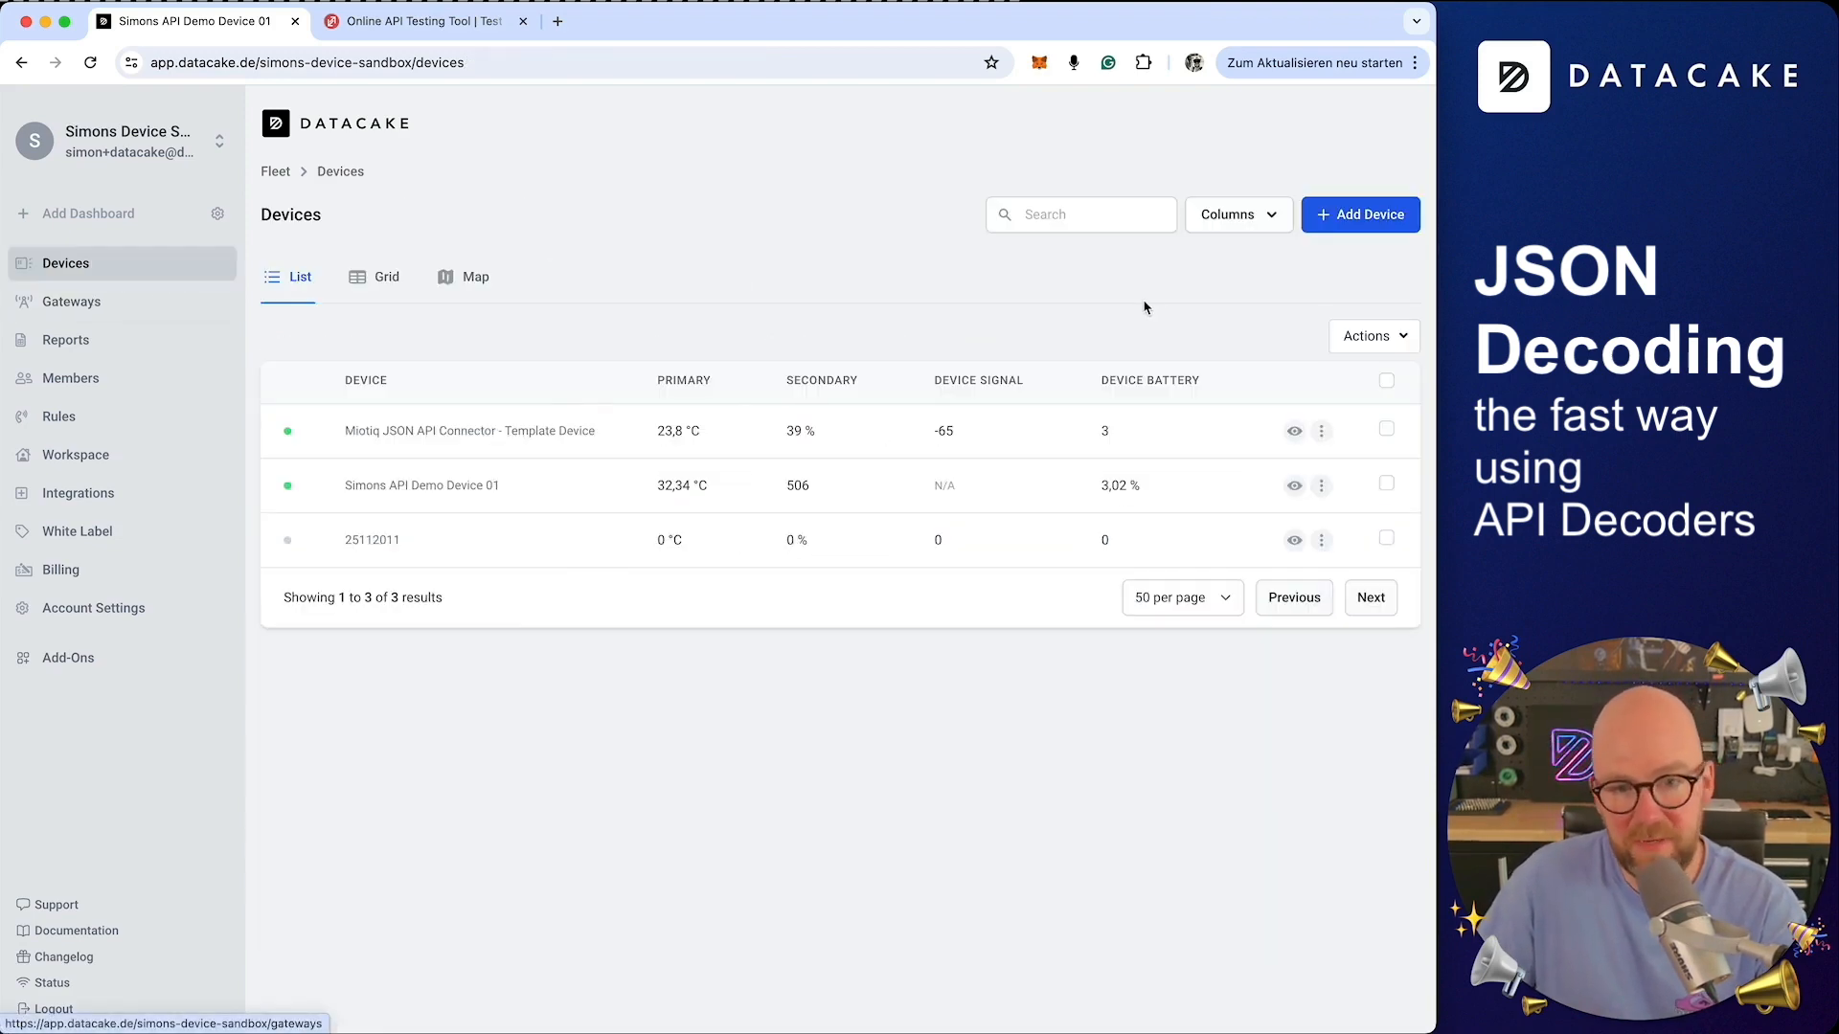
click(1382, 218)
click(503, 502)
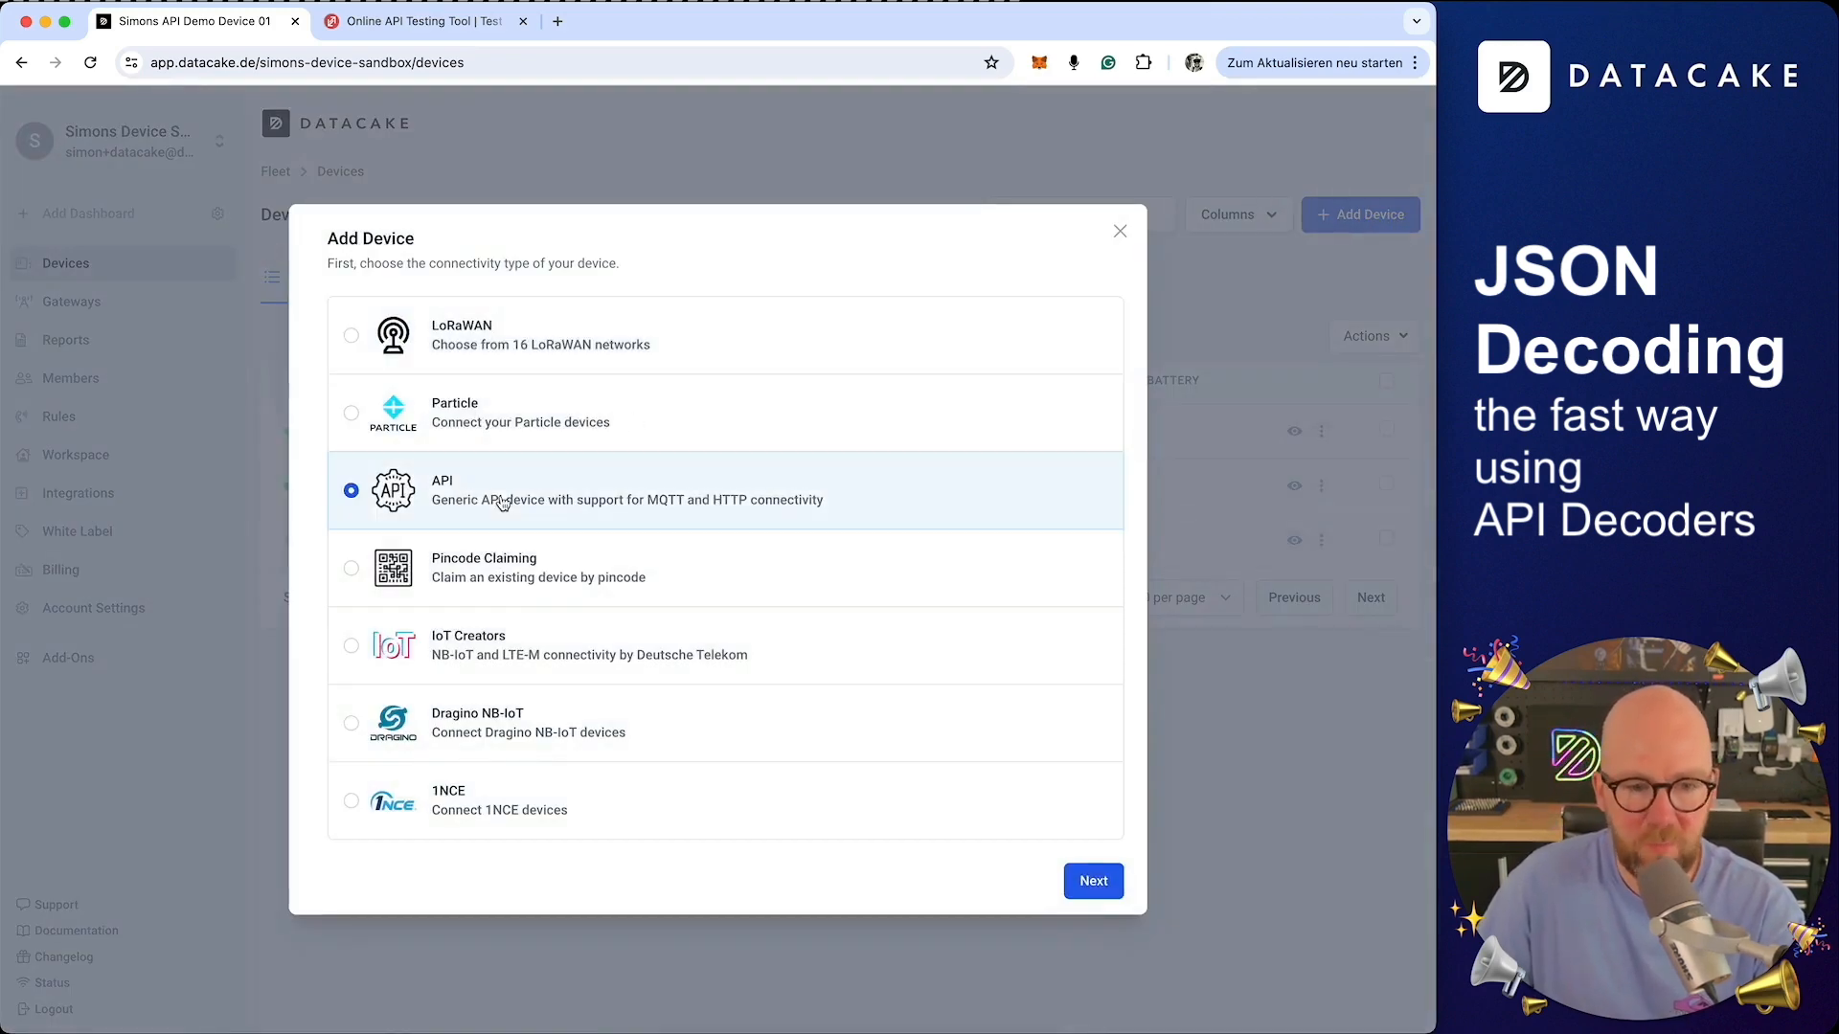
click(1100, 882)
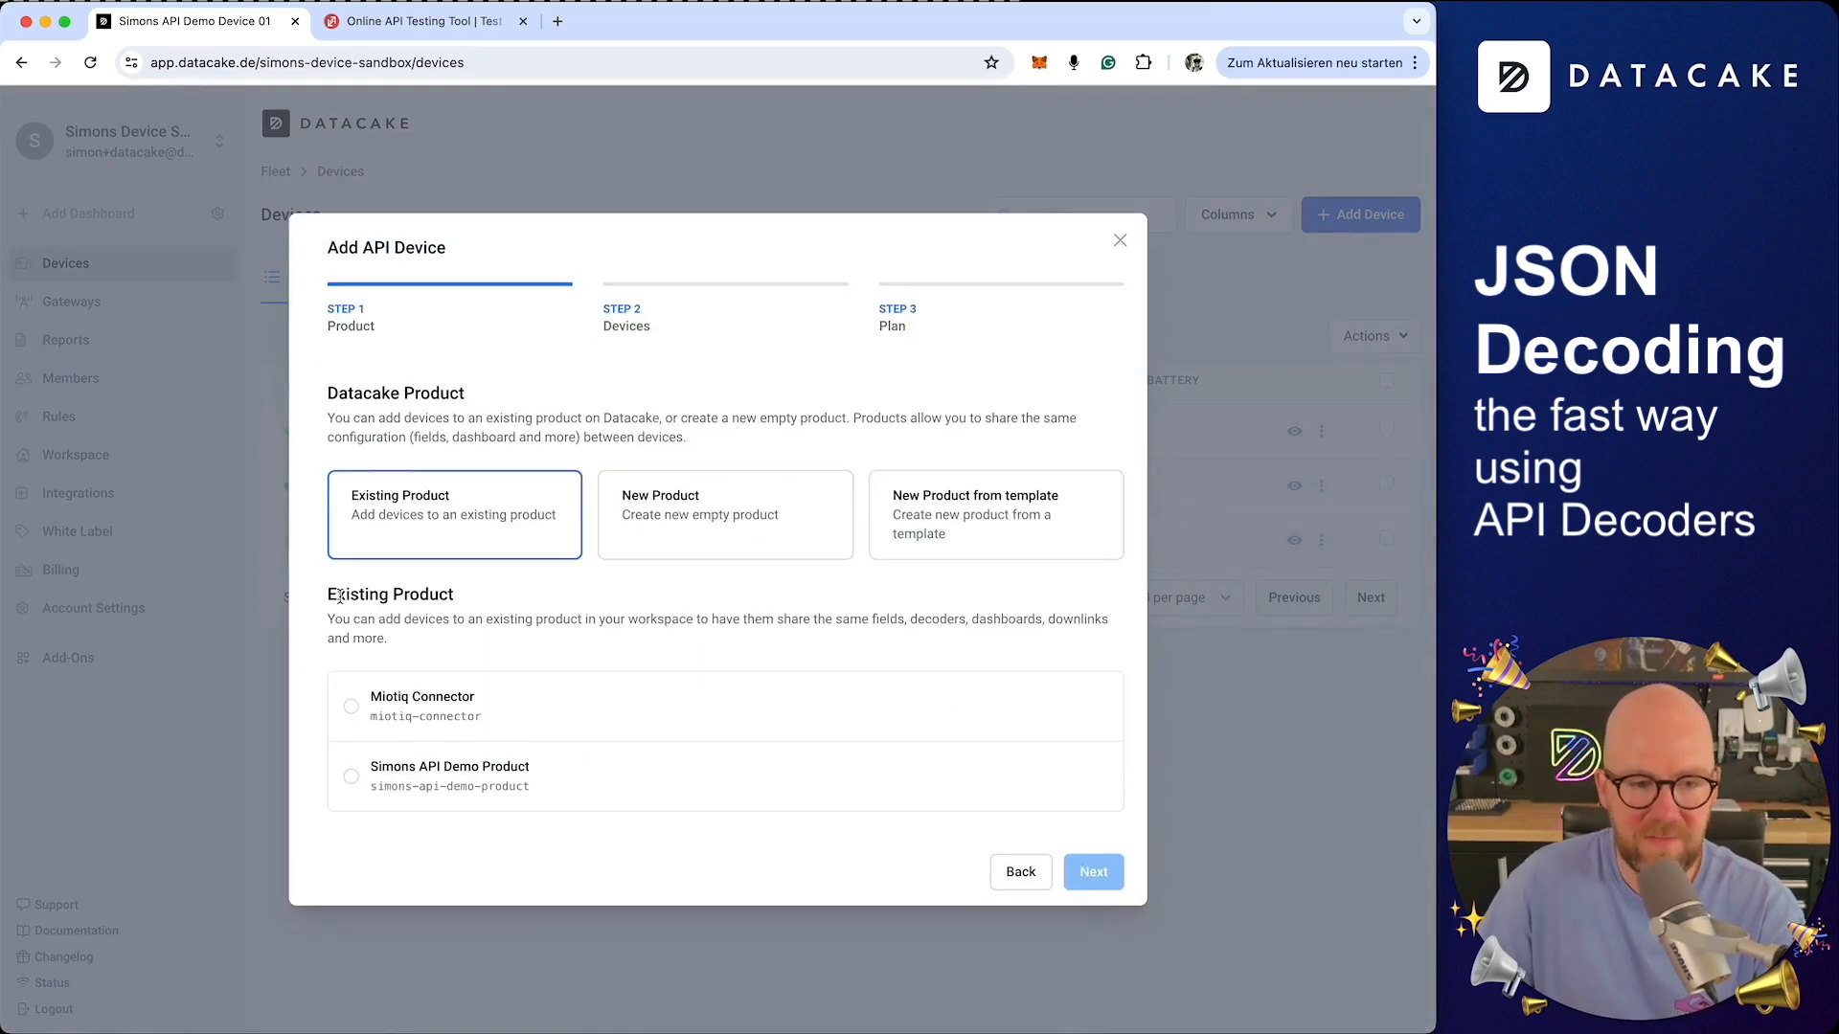
Assign the new device to the existing product Simons API Demo Product and continue
click(436, 787)
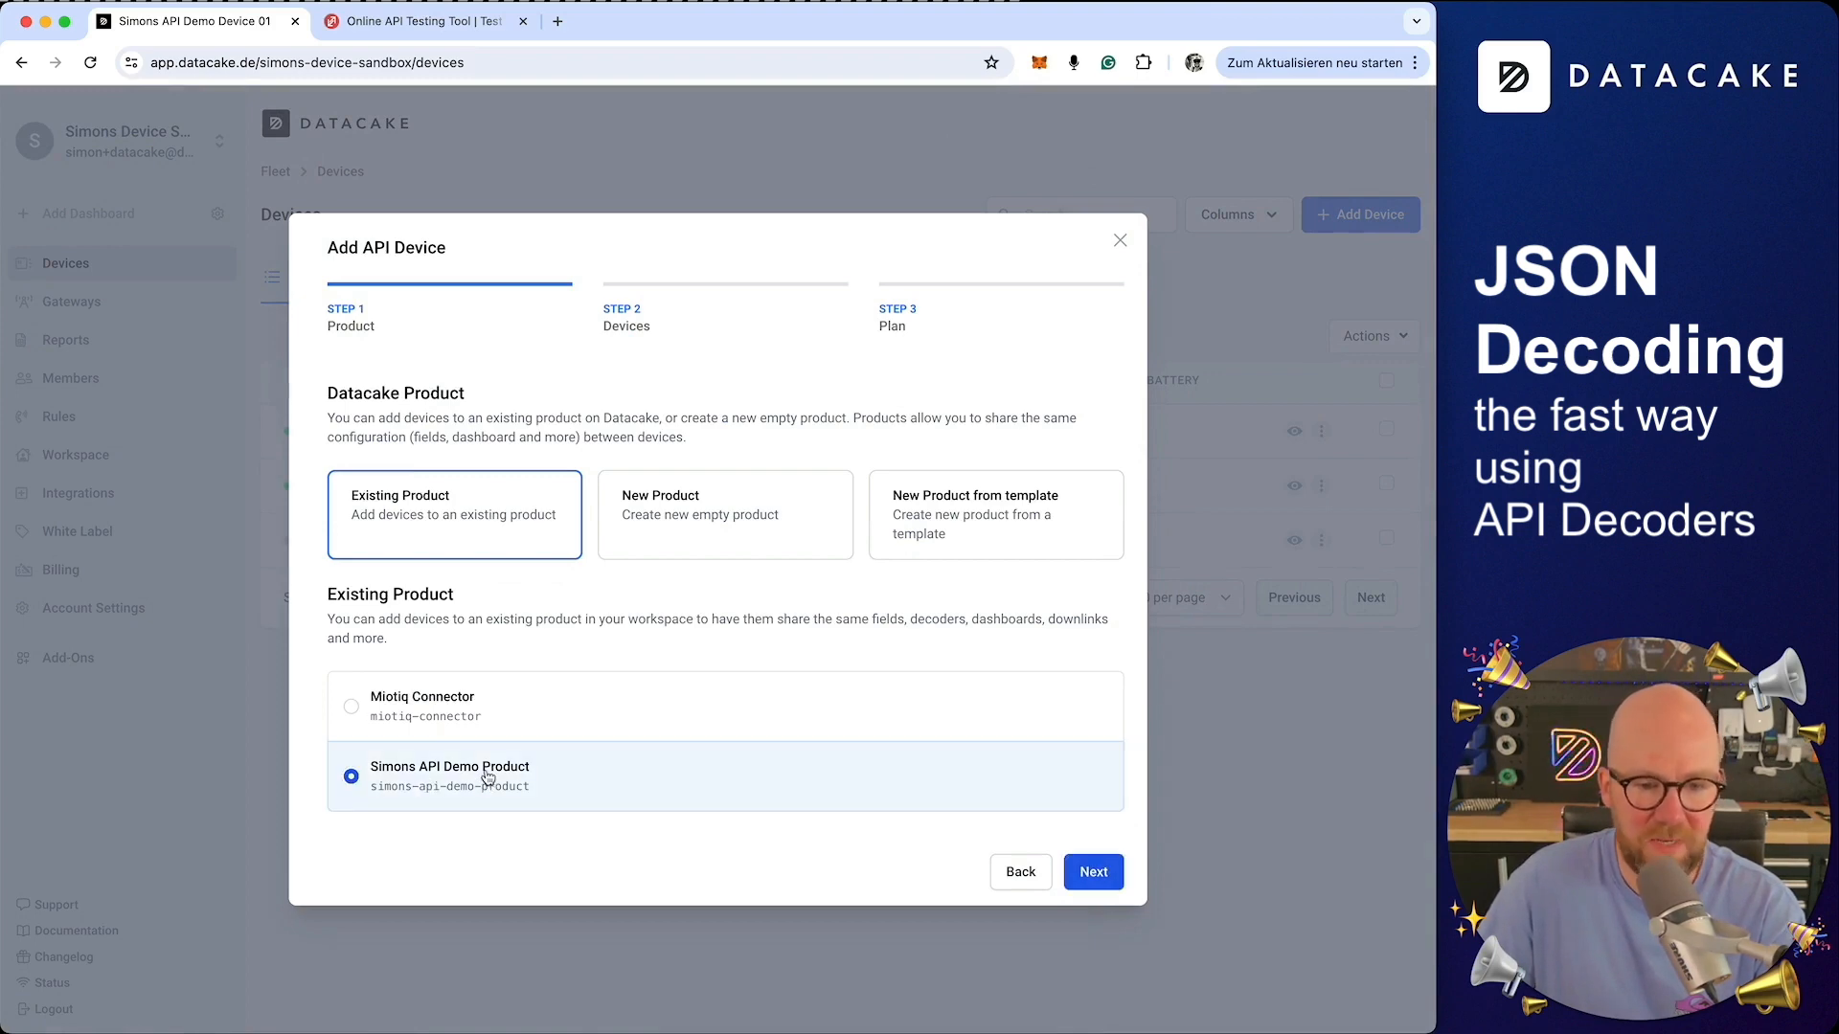
click(700, 504)
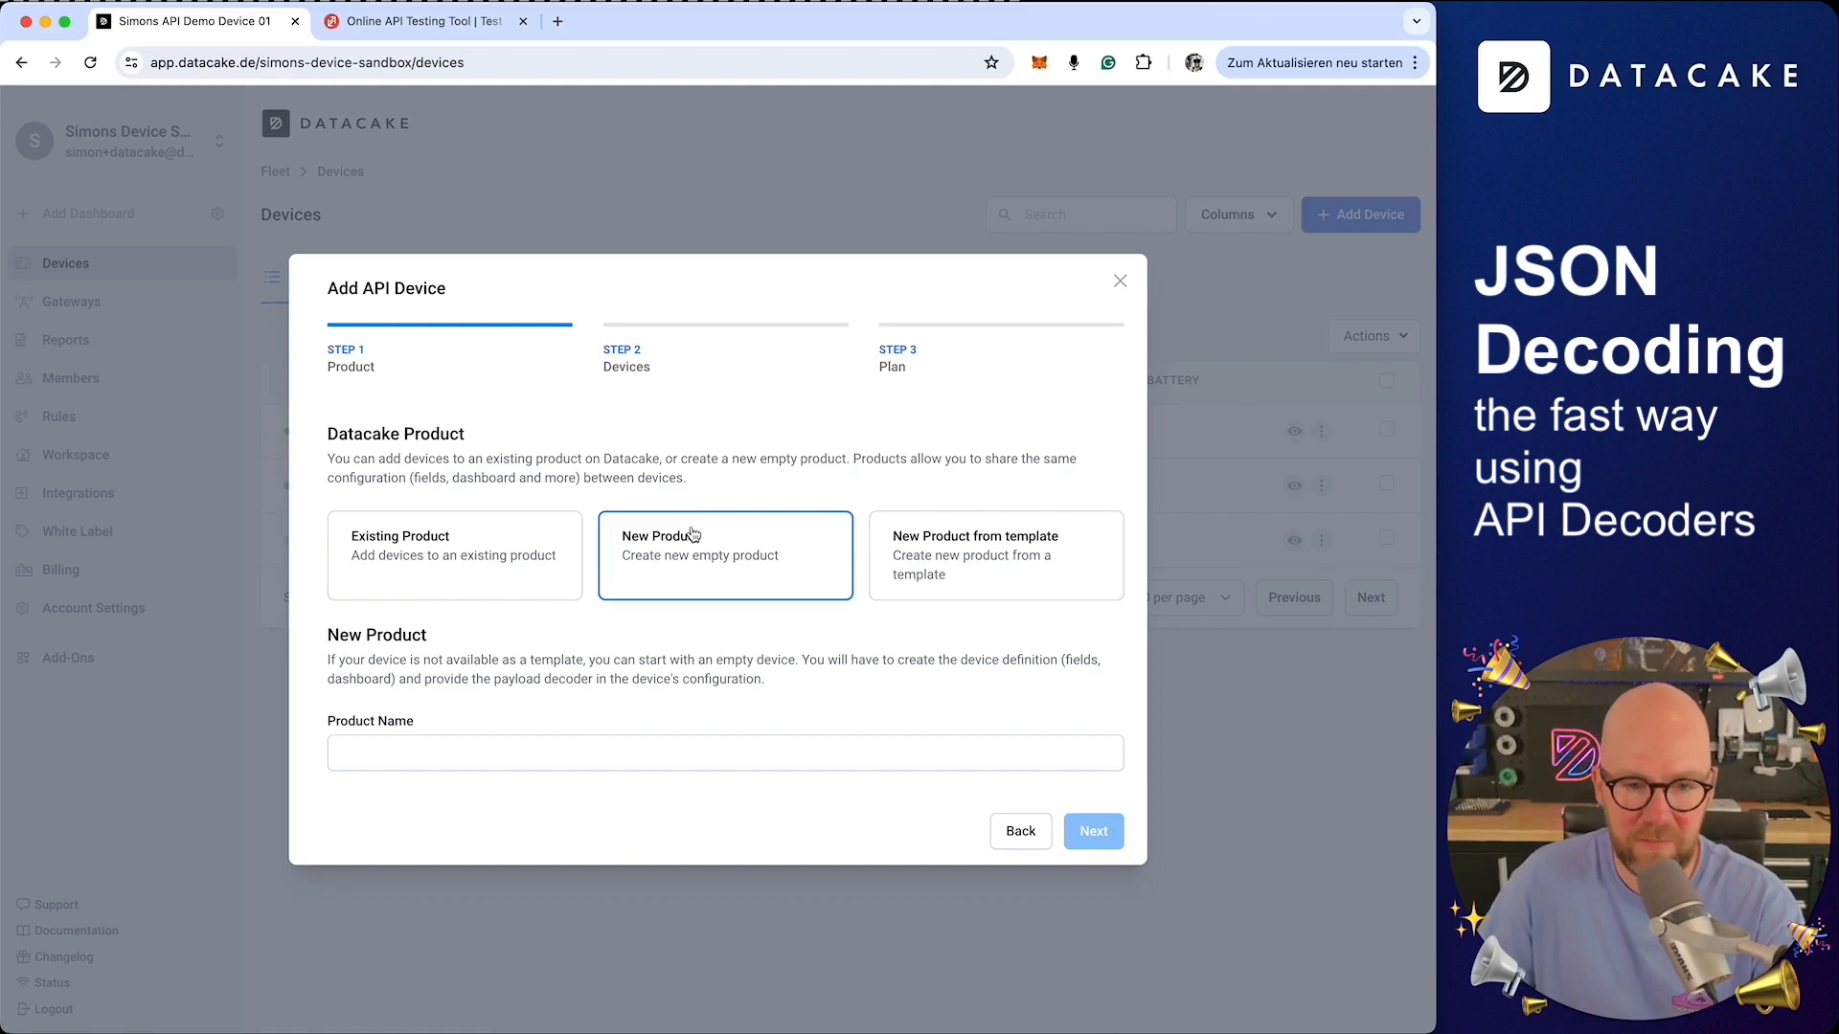
click(490, 560)
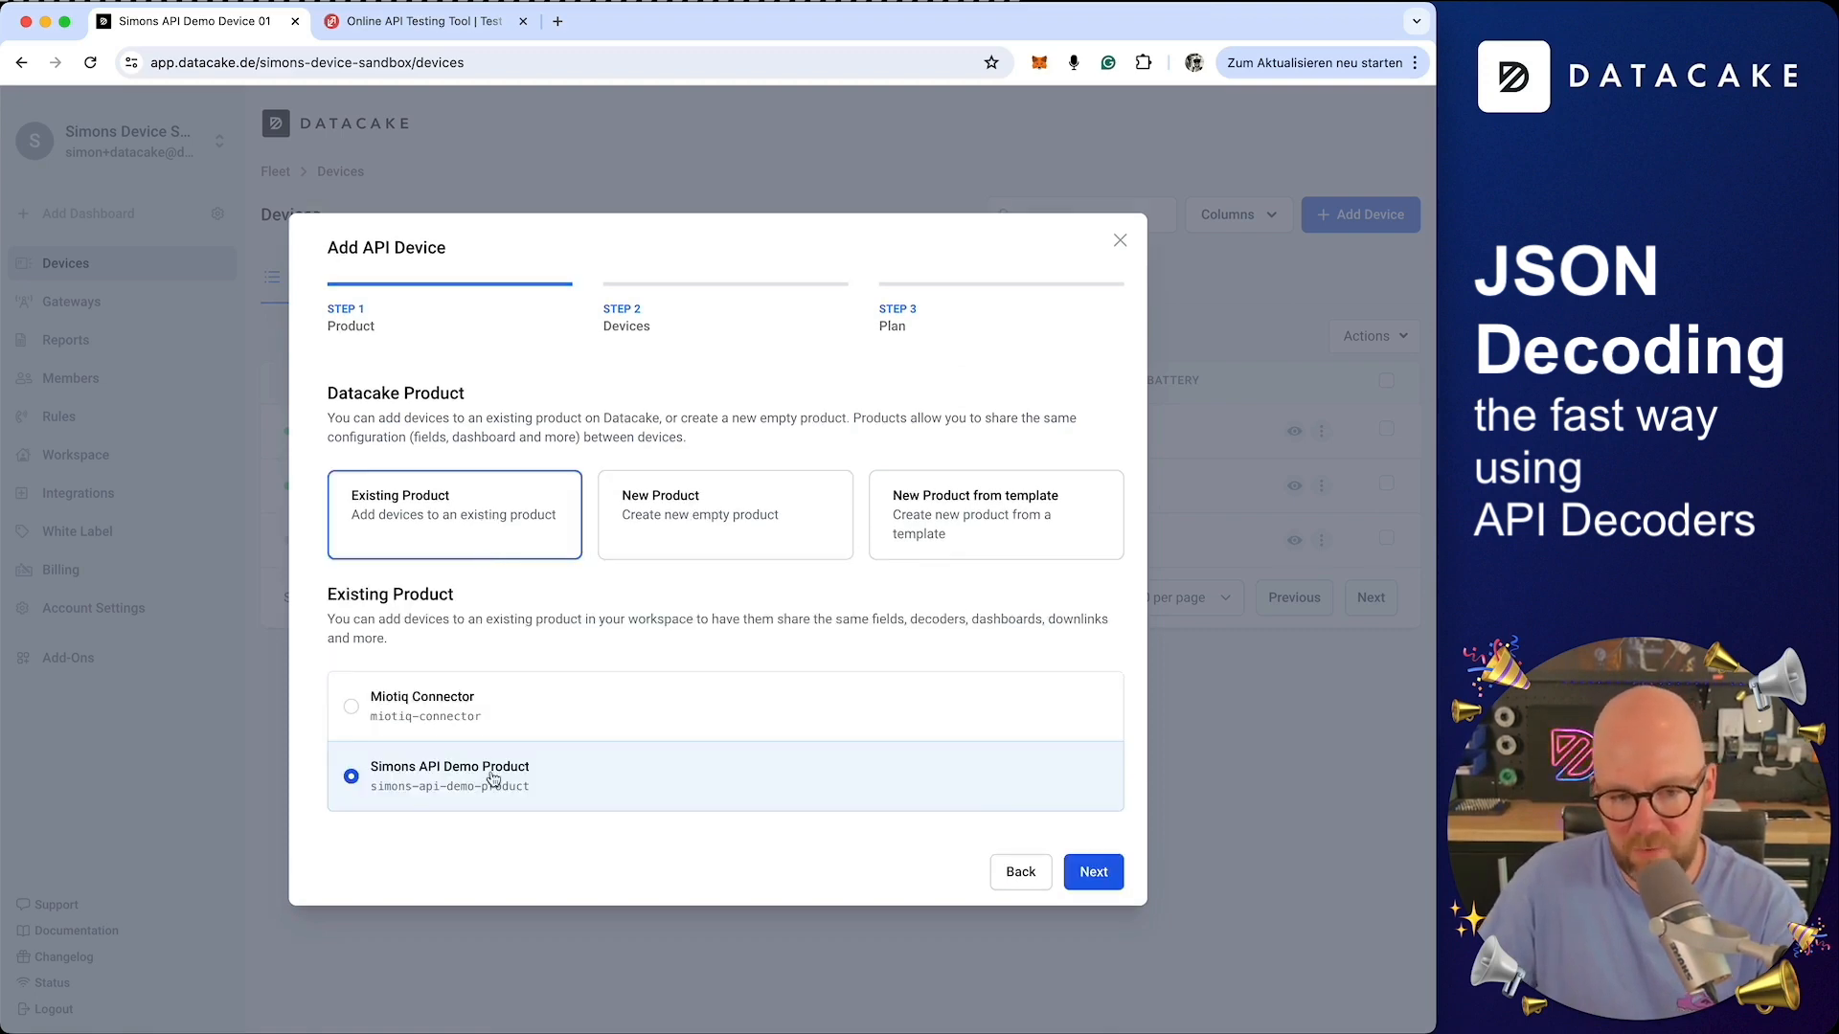
click(1109, 875)
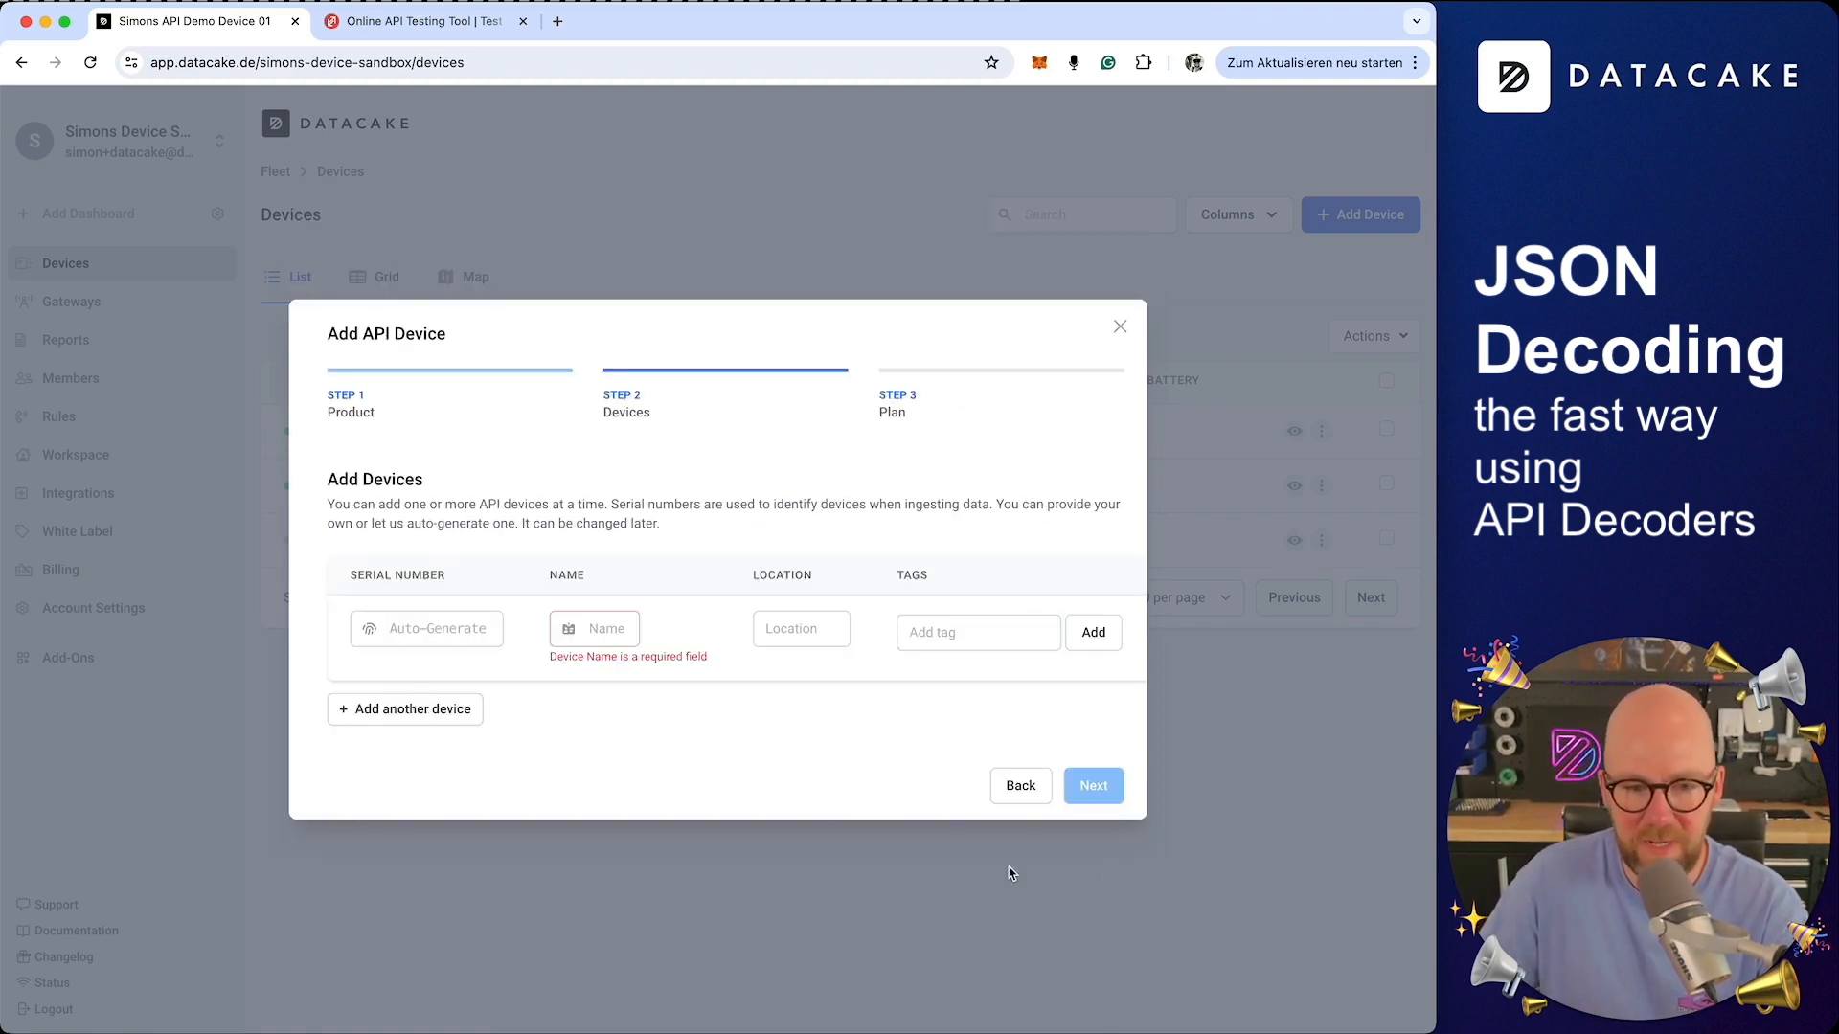
Name the device Simons API Demo Device 02 with serial number simonsdevice02 and continue to the plan
click(591, 622)
text(Simons Device)
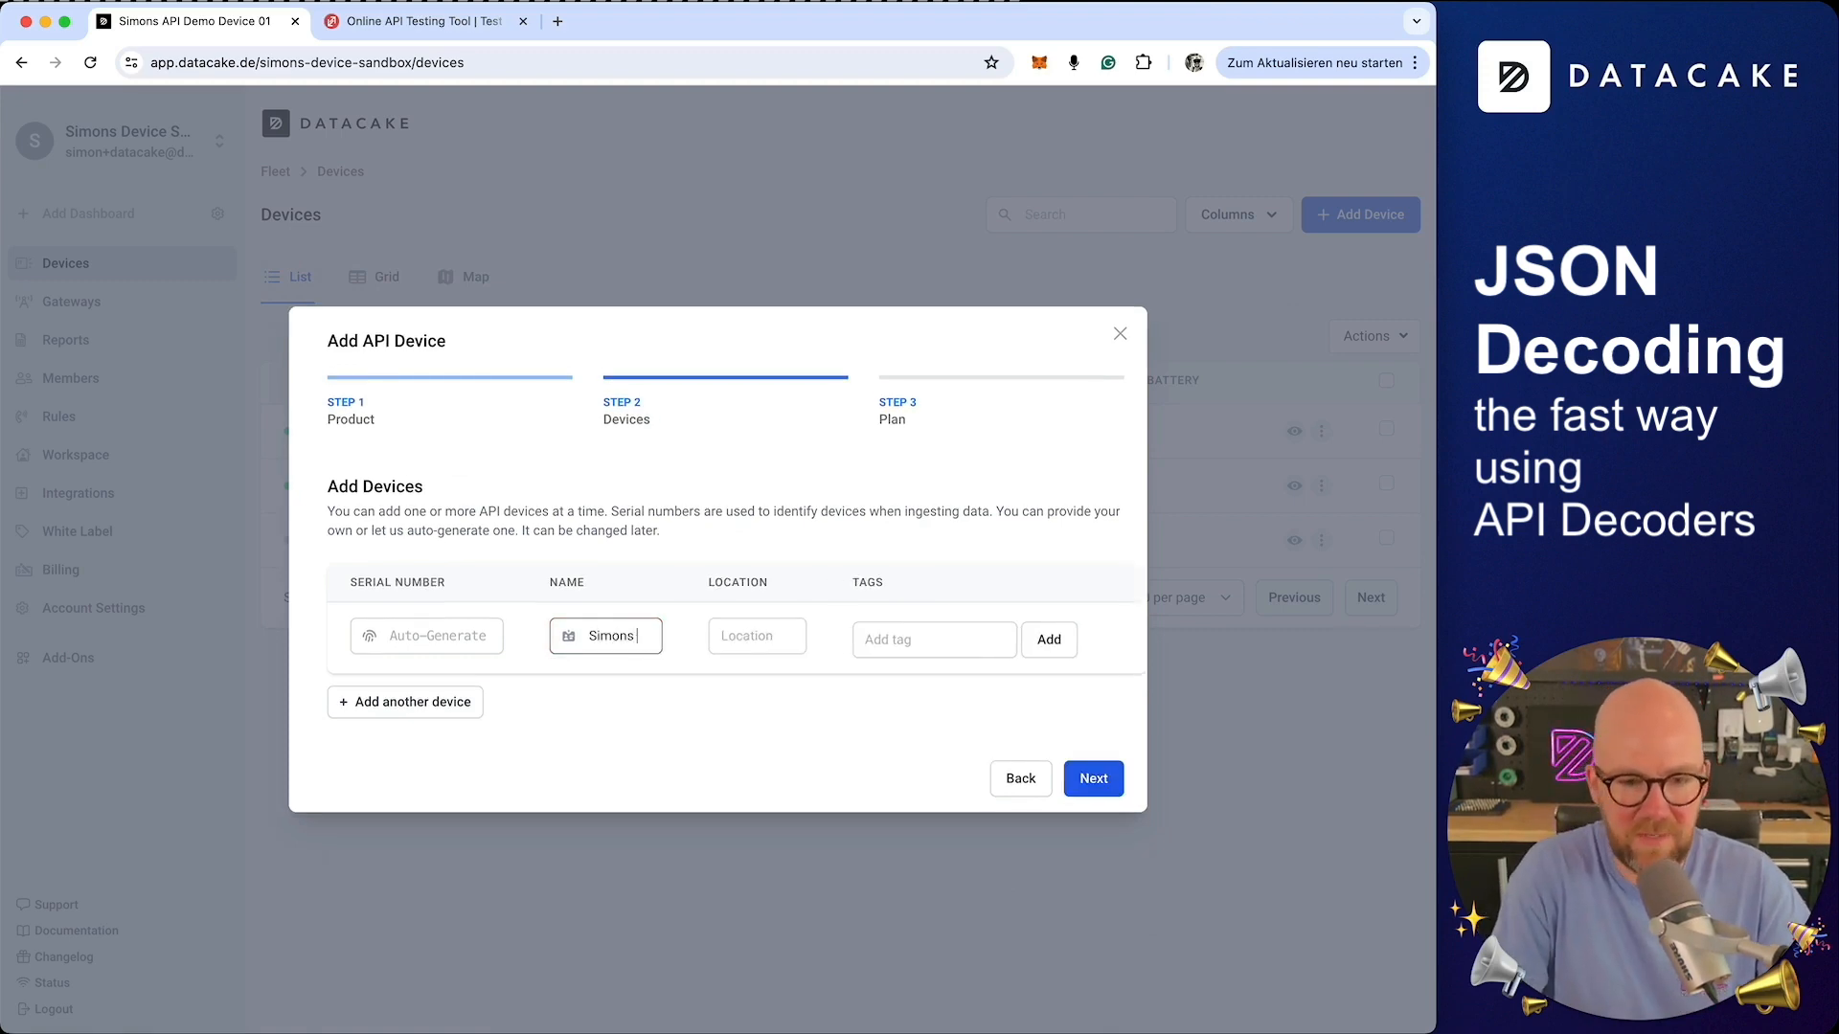
key(BackSpace)
key(BackSpace)
key(BackSpace)
key(BackSpace)
key(BackSpace)
key(BackSpace)
text(API De)
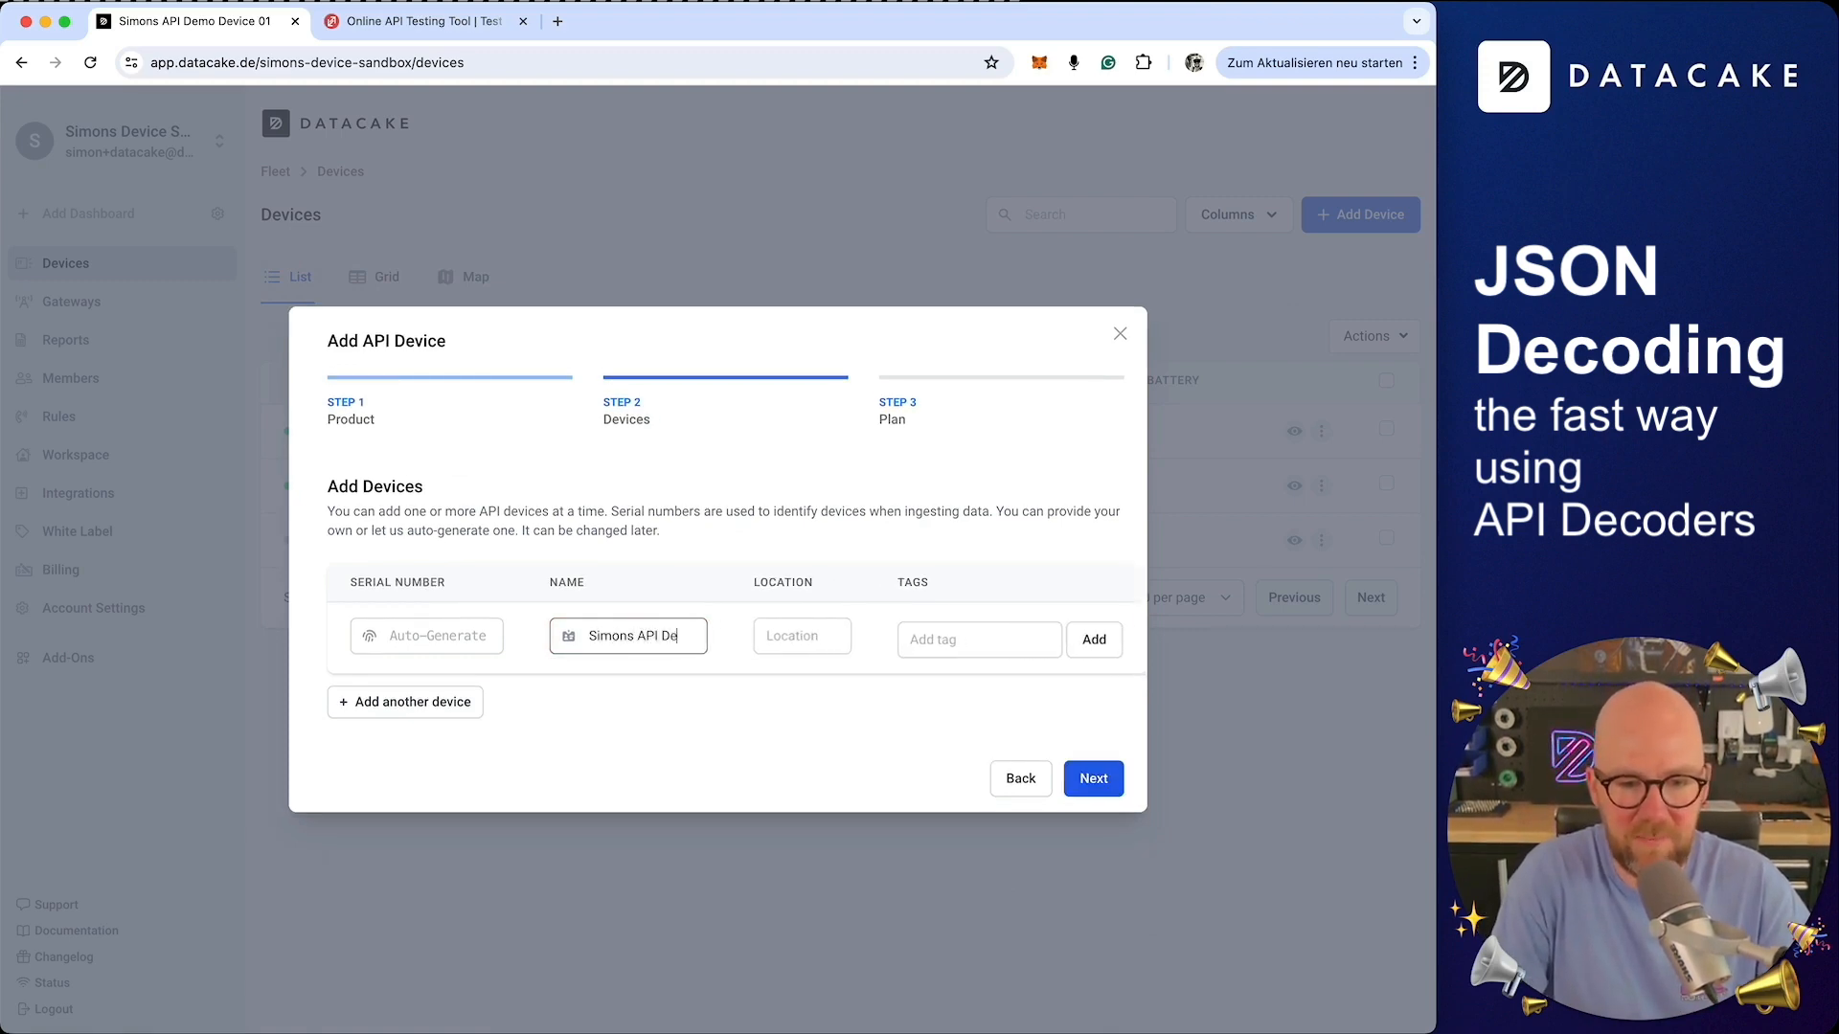
text(mo Device 02)
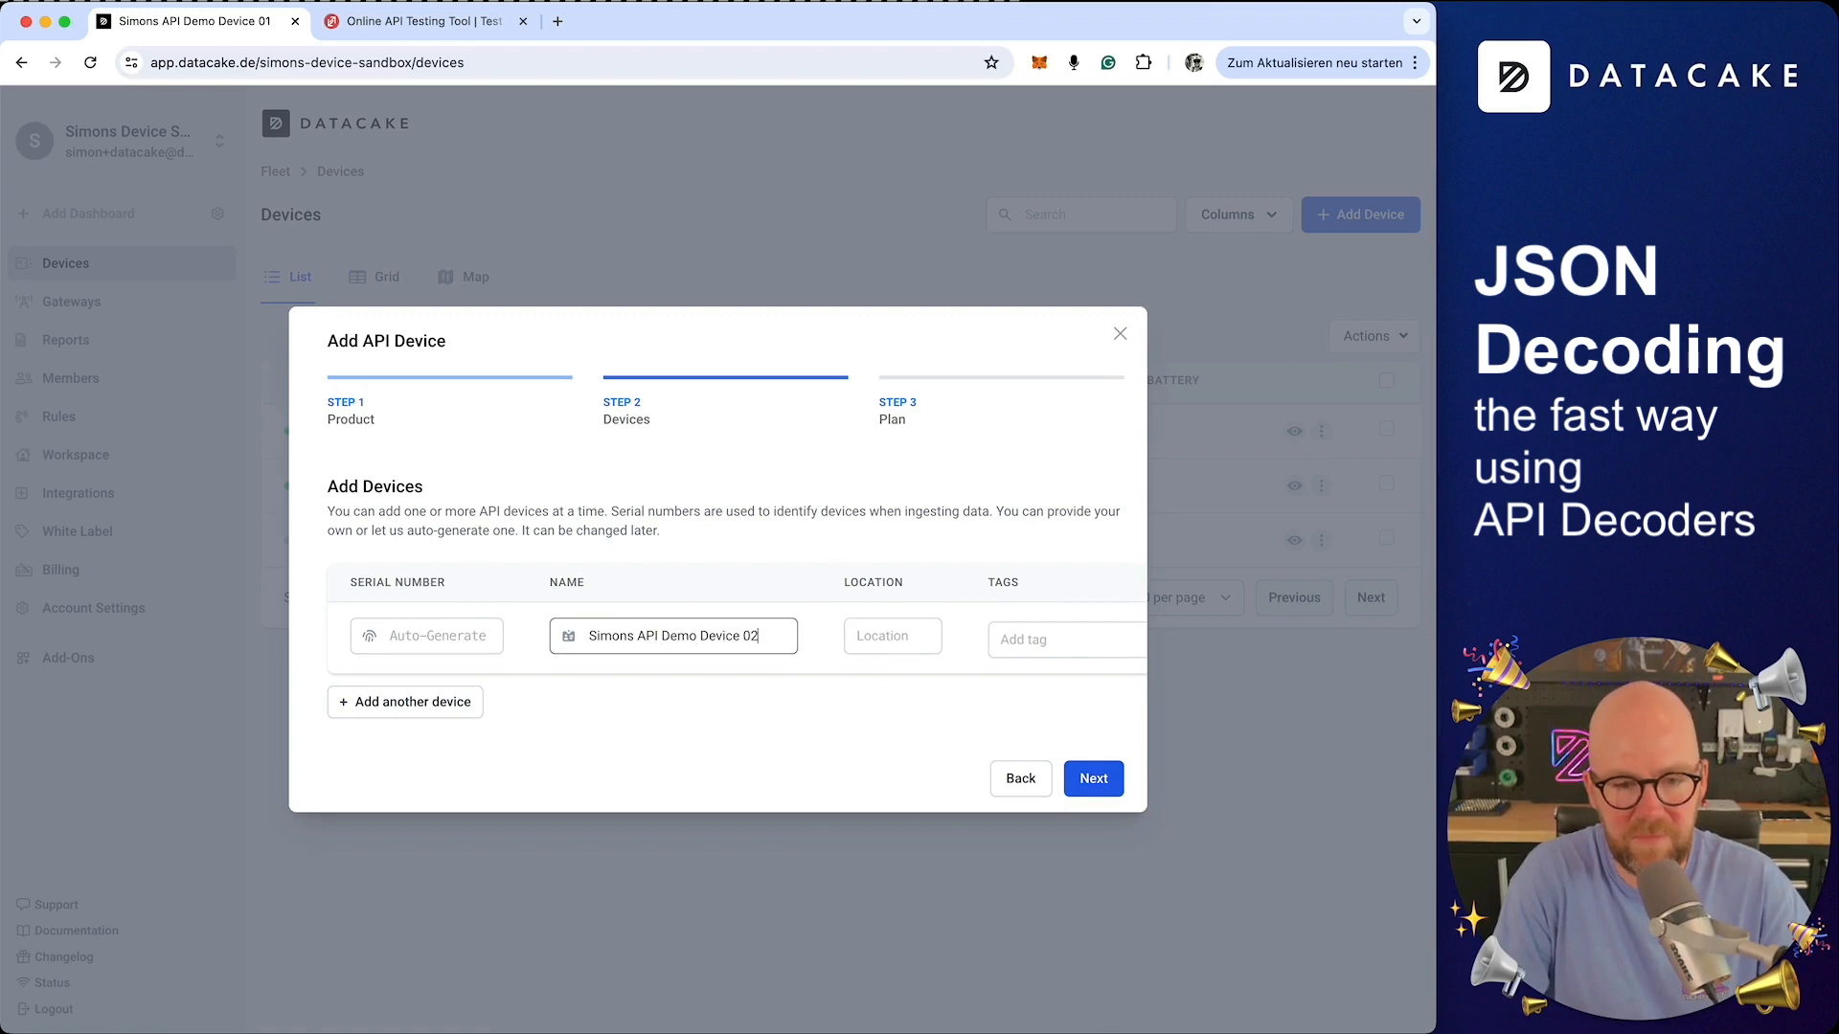
key(shift+Tab)
text(simo)
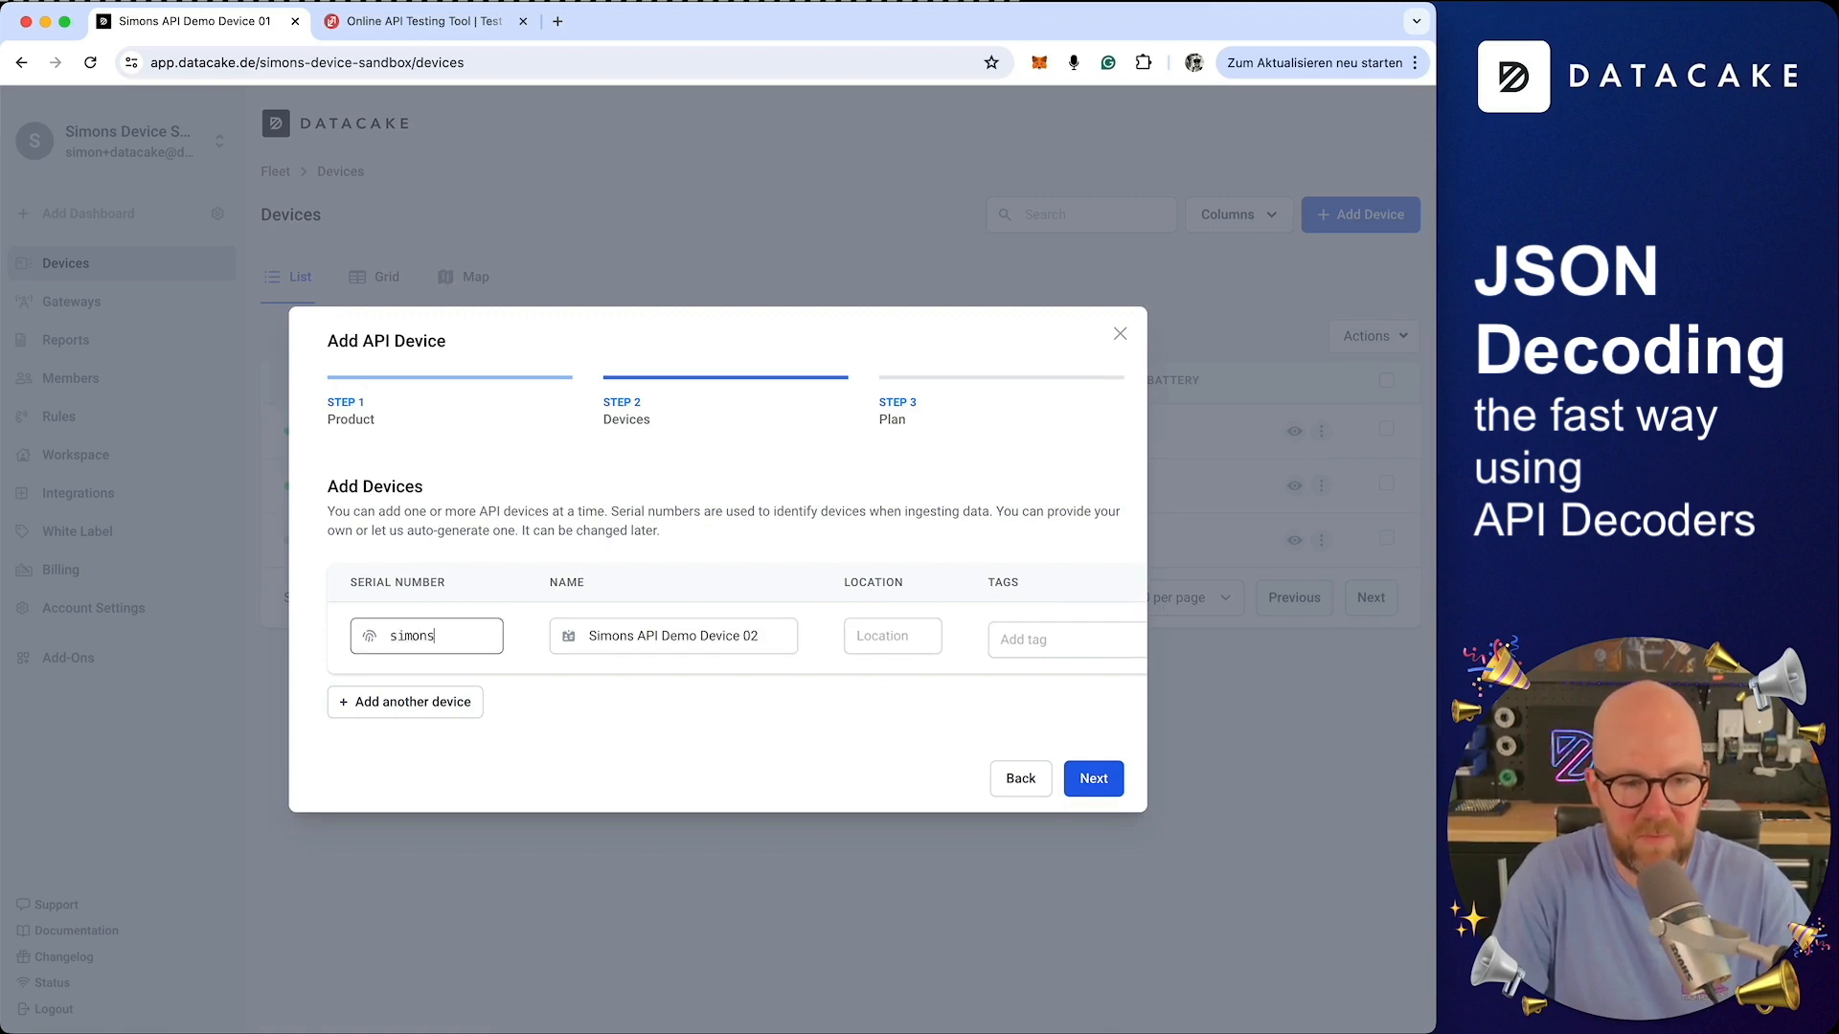
text(nsdevice02)
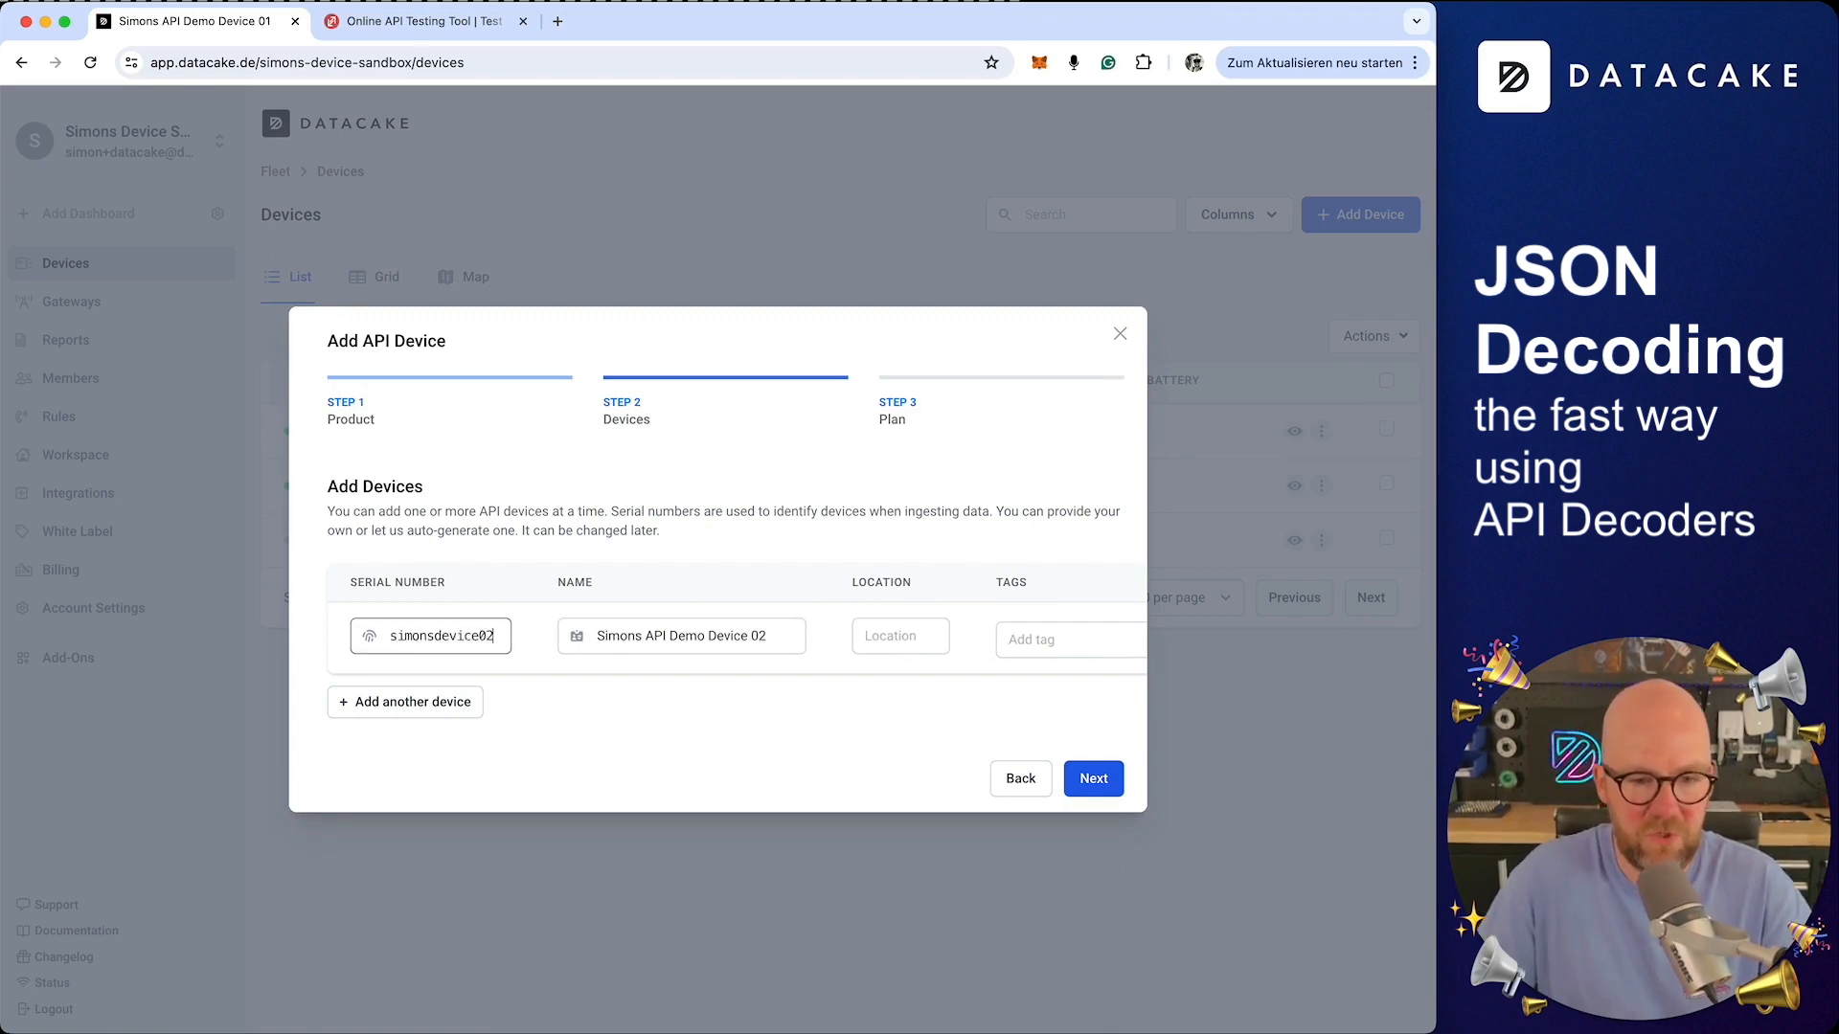
click(1094, 780)
Add the device on the Free plan and open the new device's dashboard
click(454, 508)
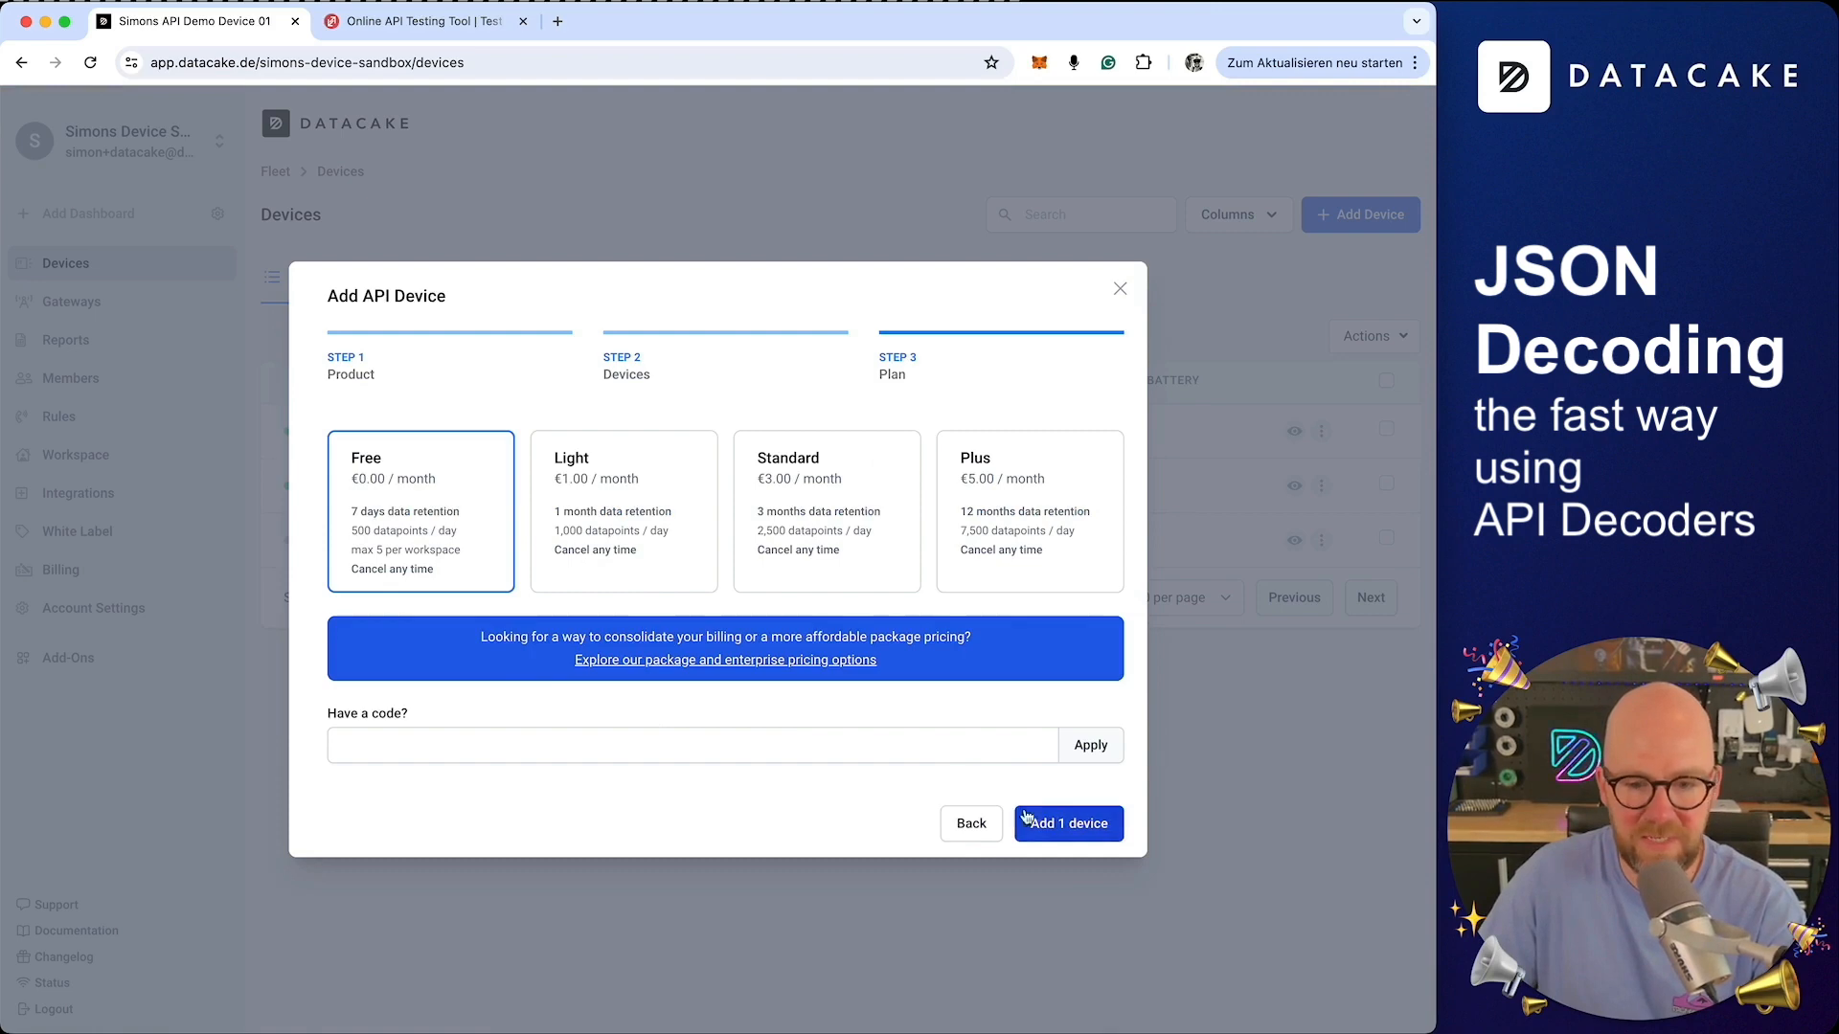
click(1044, 823)
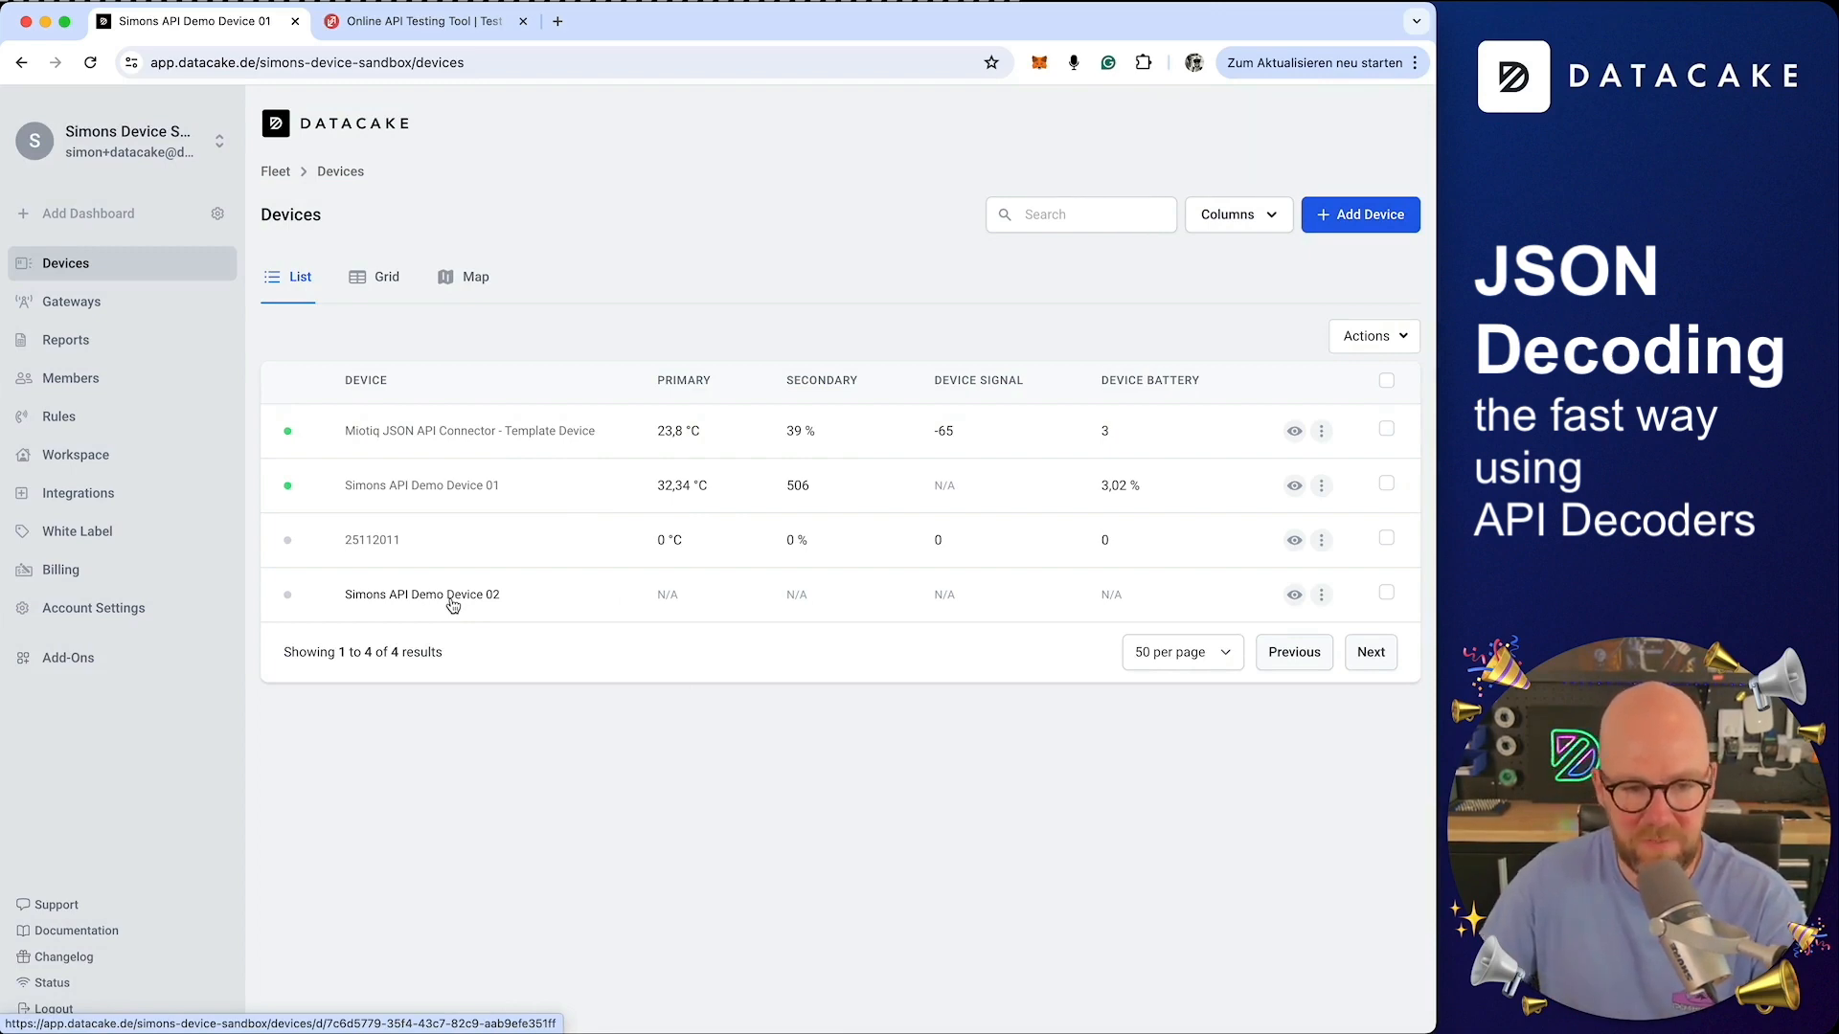
click(452, 606)
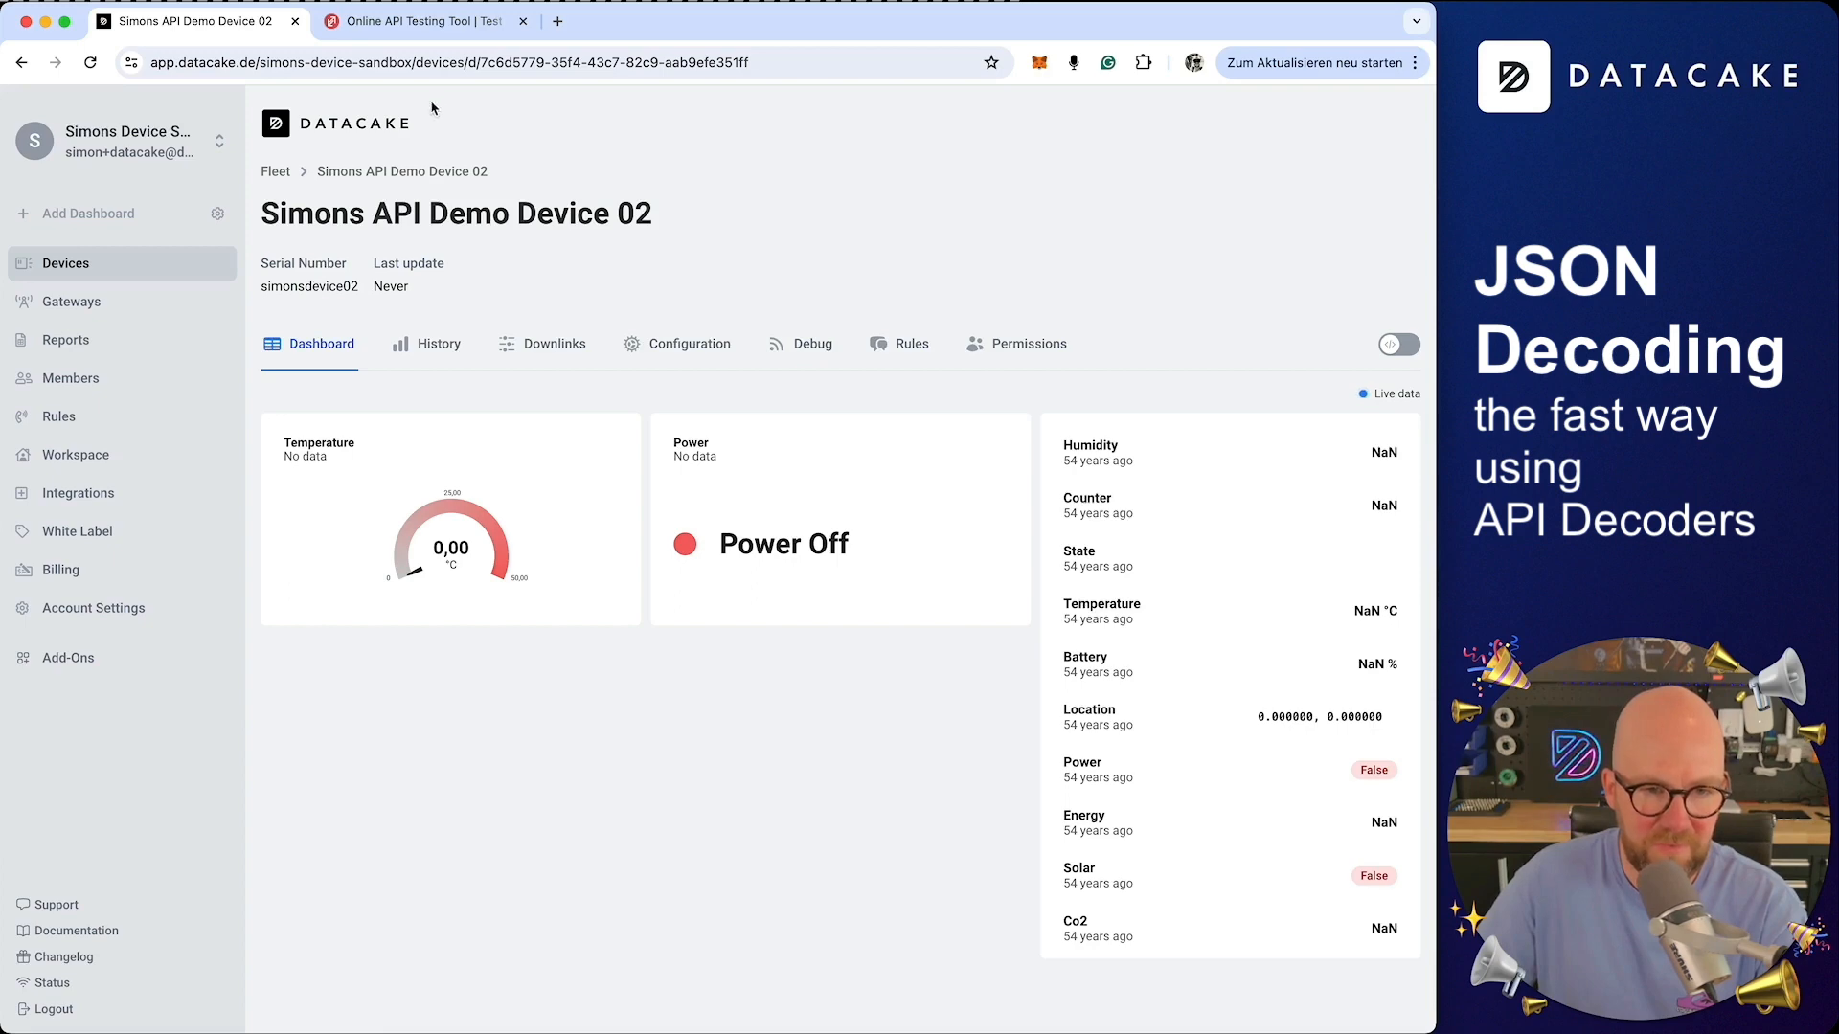
In ReqBin, change the JSON body's device to simonsdevice02 and the temperature to 10.34
click(442, 35)
scroll(536, 421, up, 2)
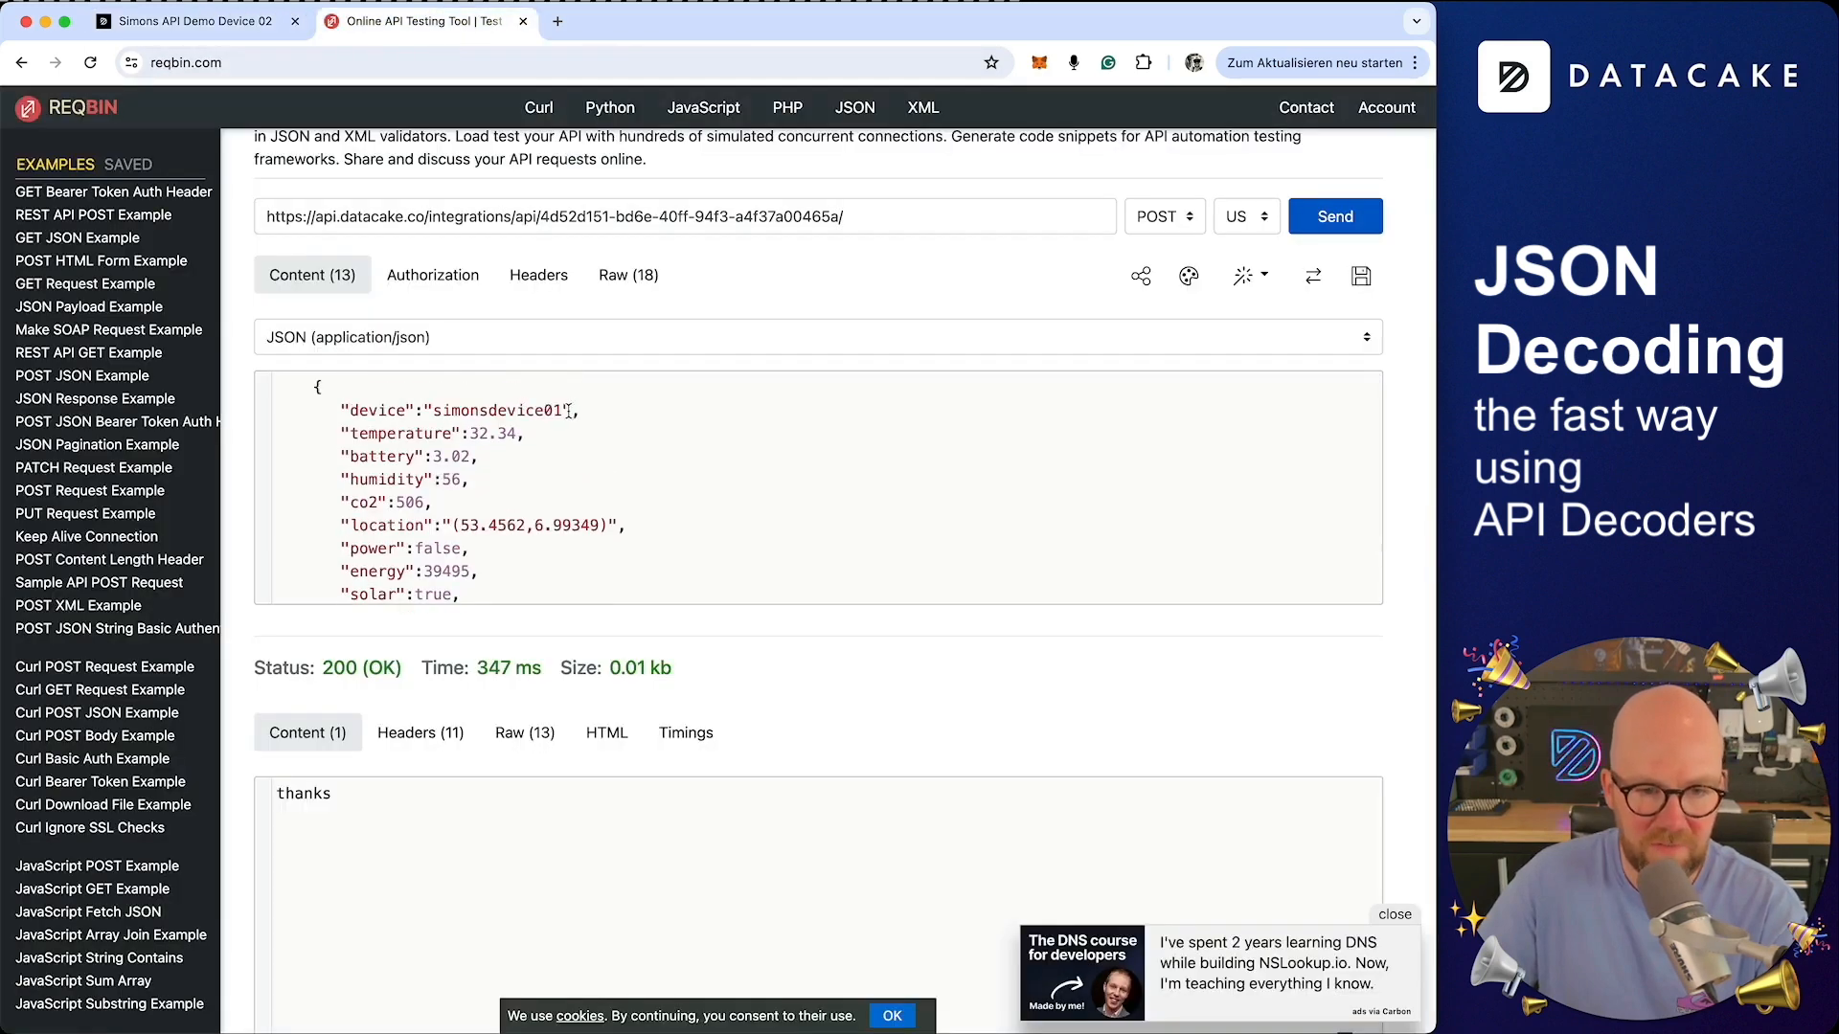
click(565, 410)
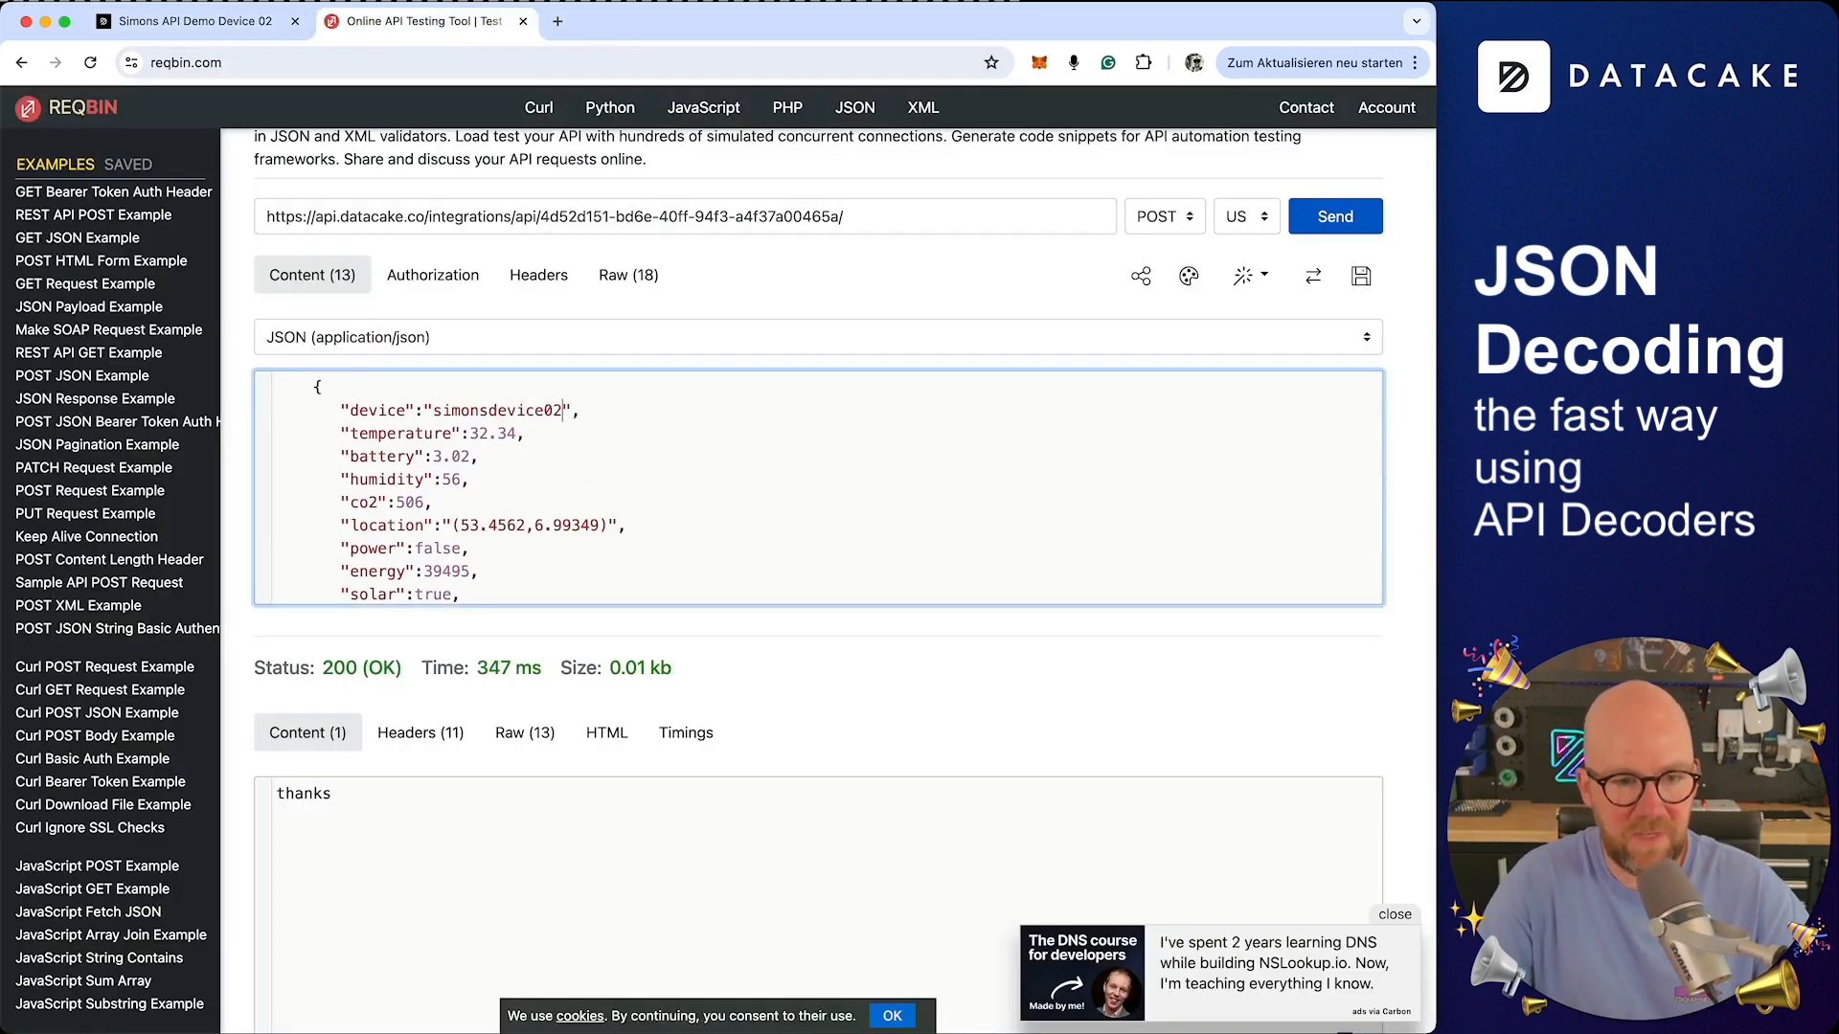
text(10)
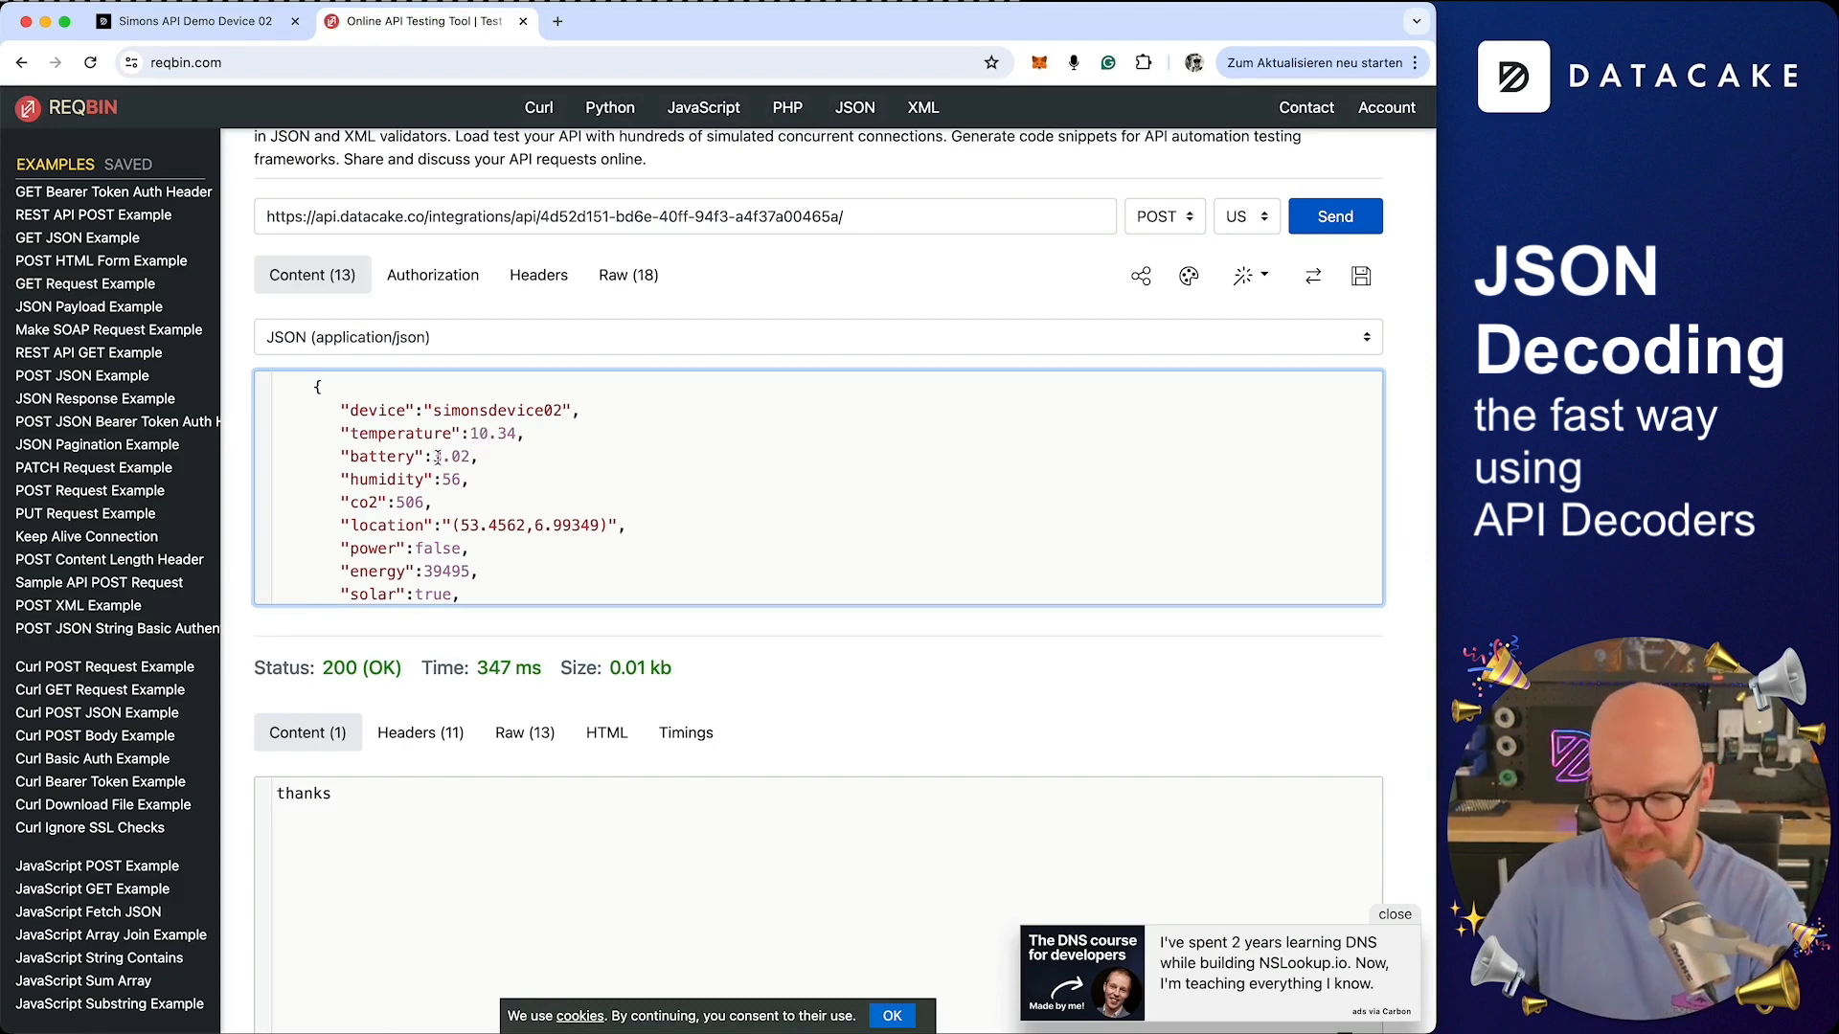
Set the battery to 52, send the POST request, and return to the Device 02 dashboard
key(BackSpace)
text(2)
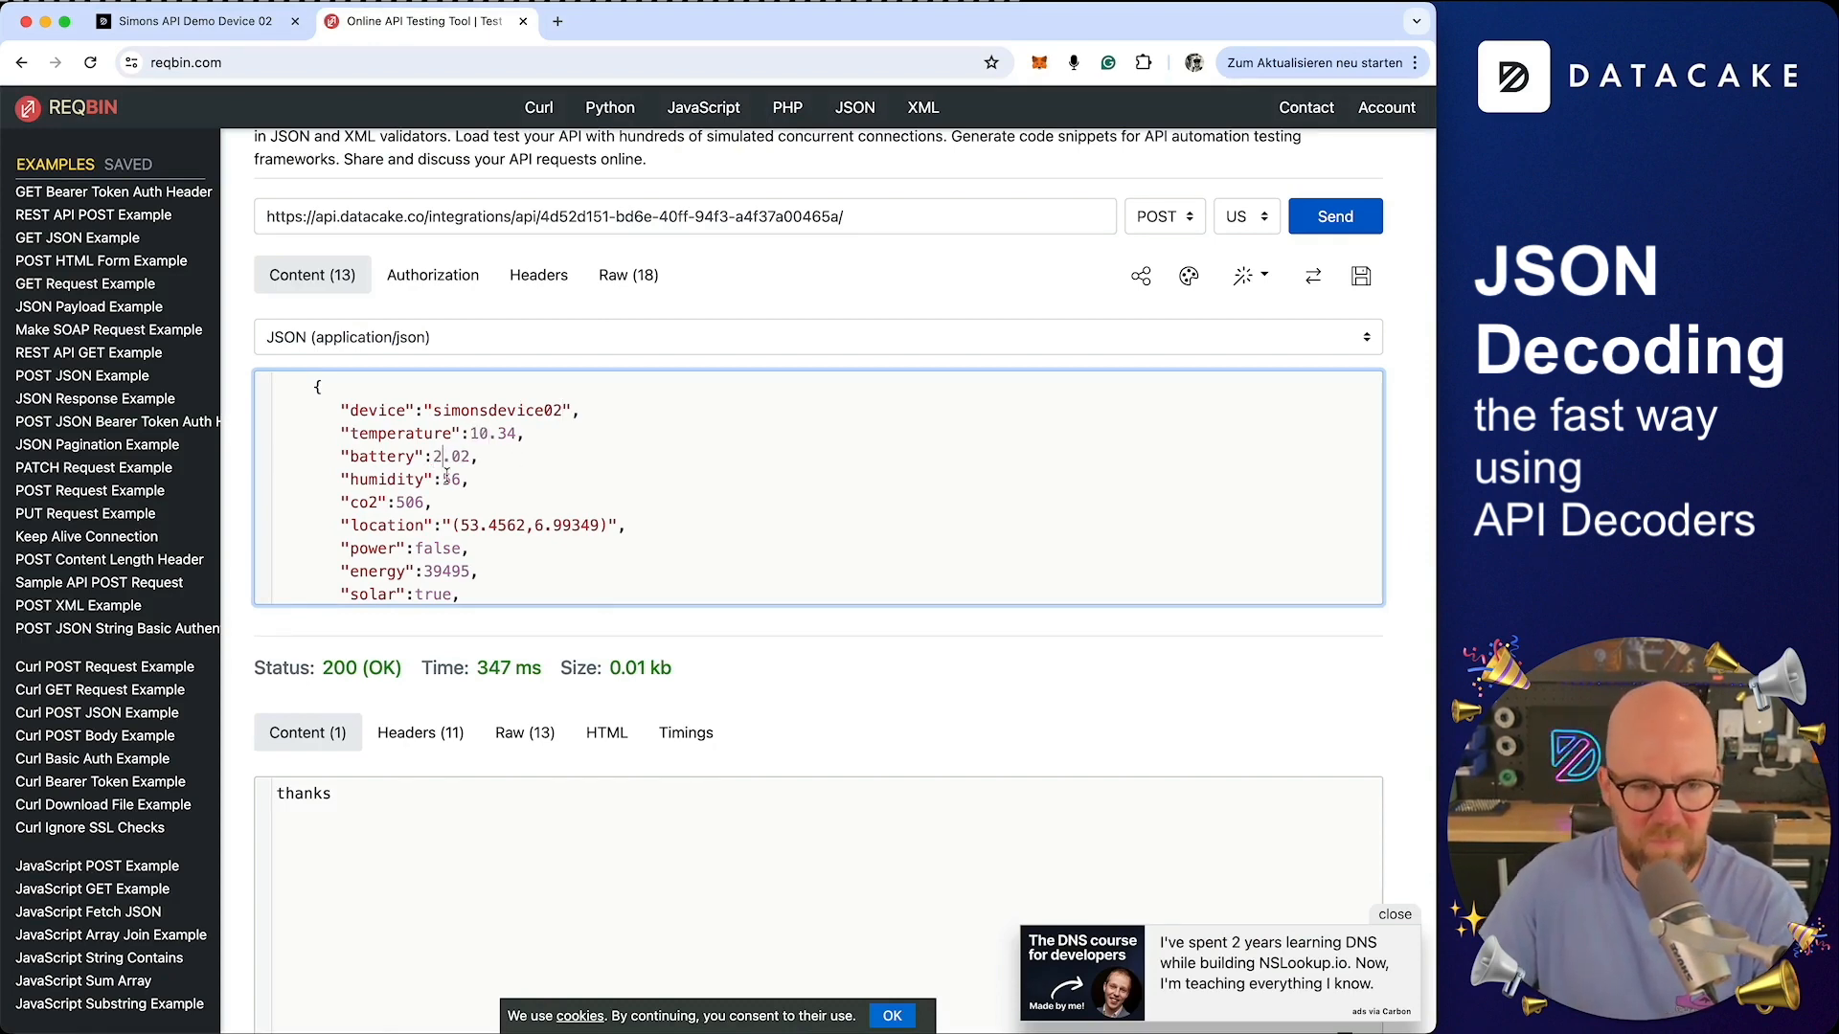
double_click(467, 456)
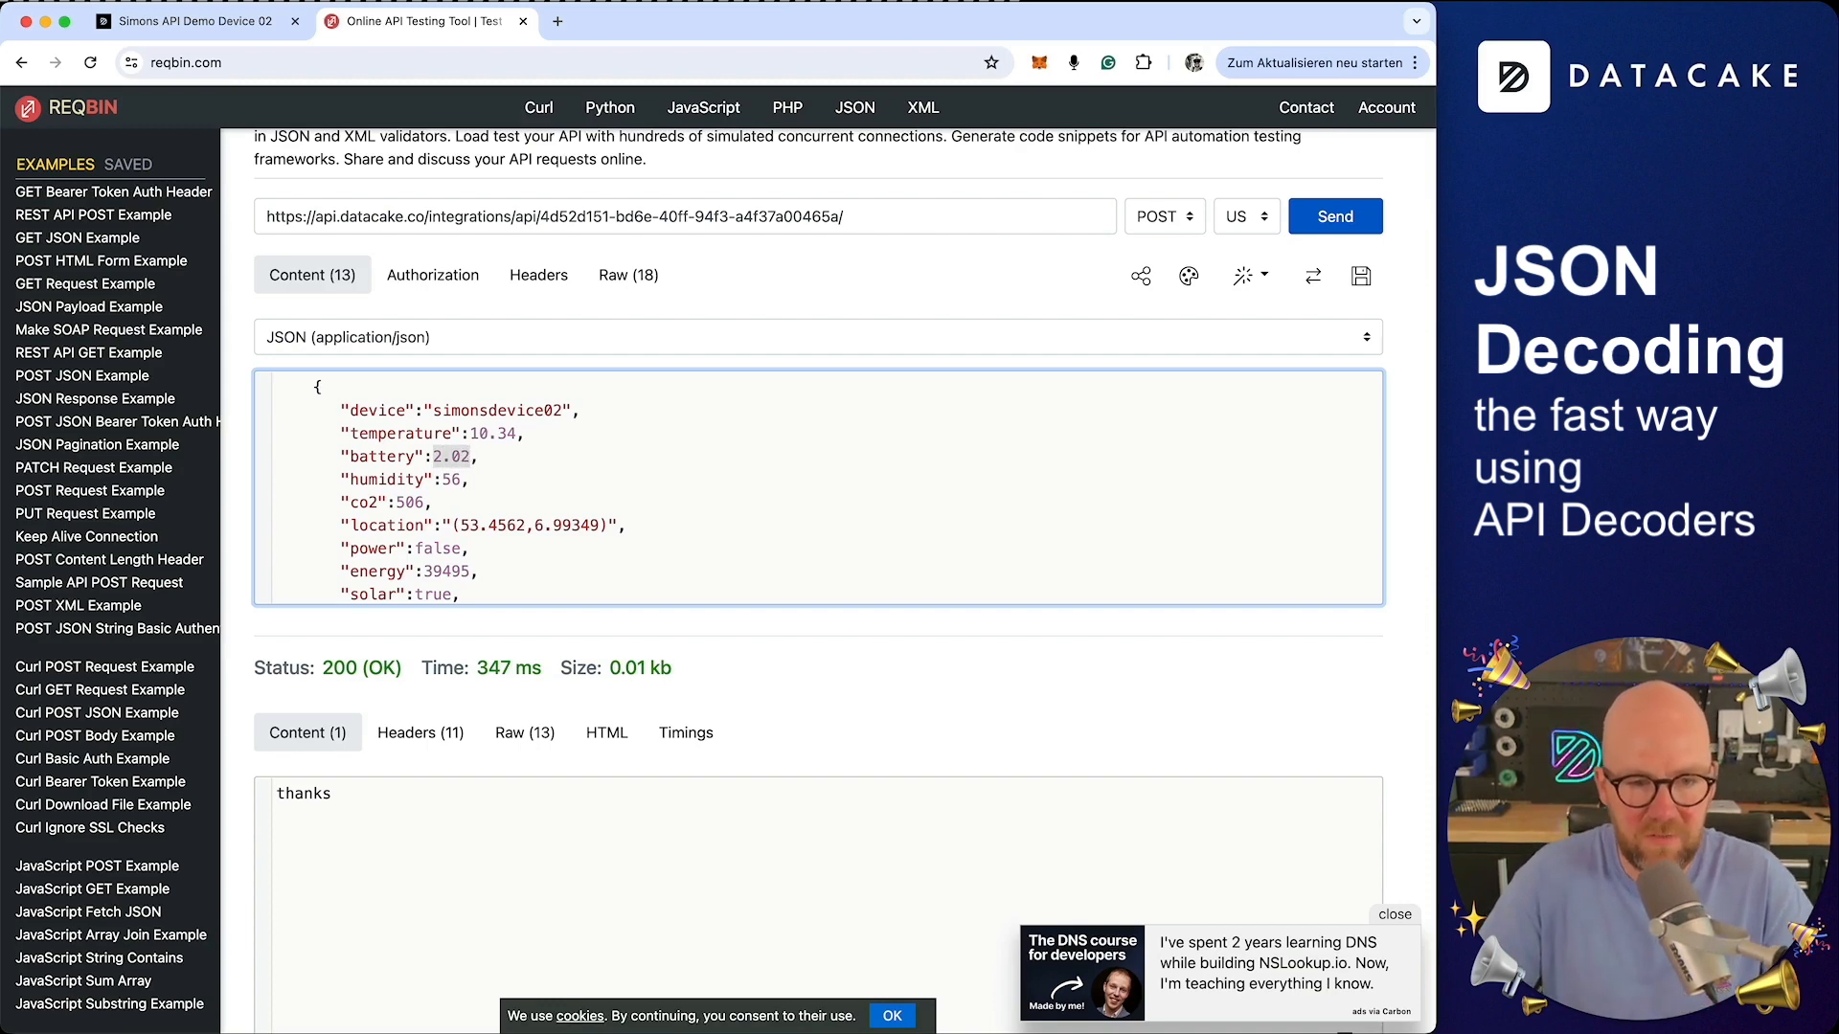
text(52)
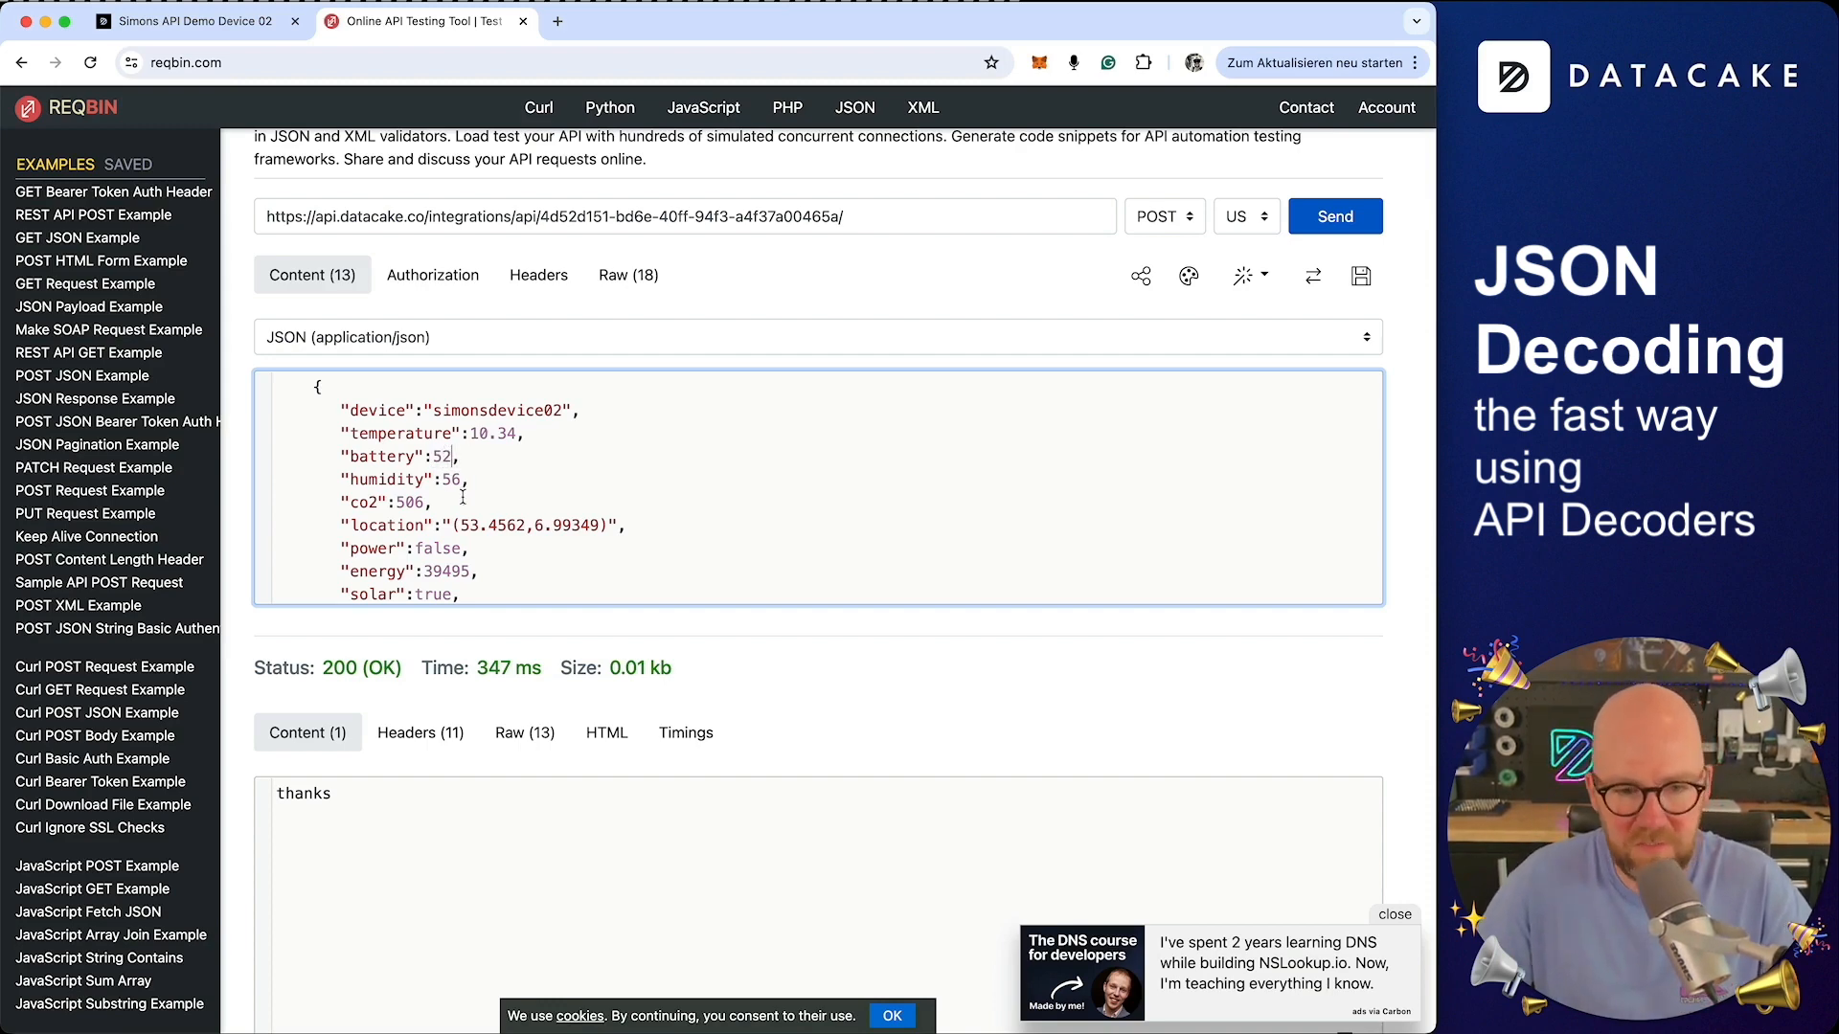
scroll(544, 521, down, 2)
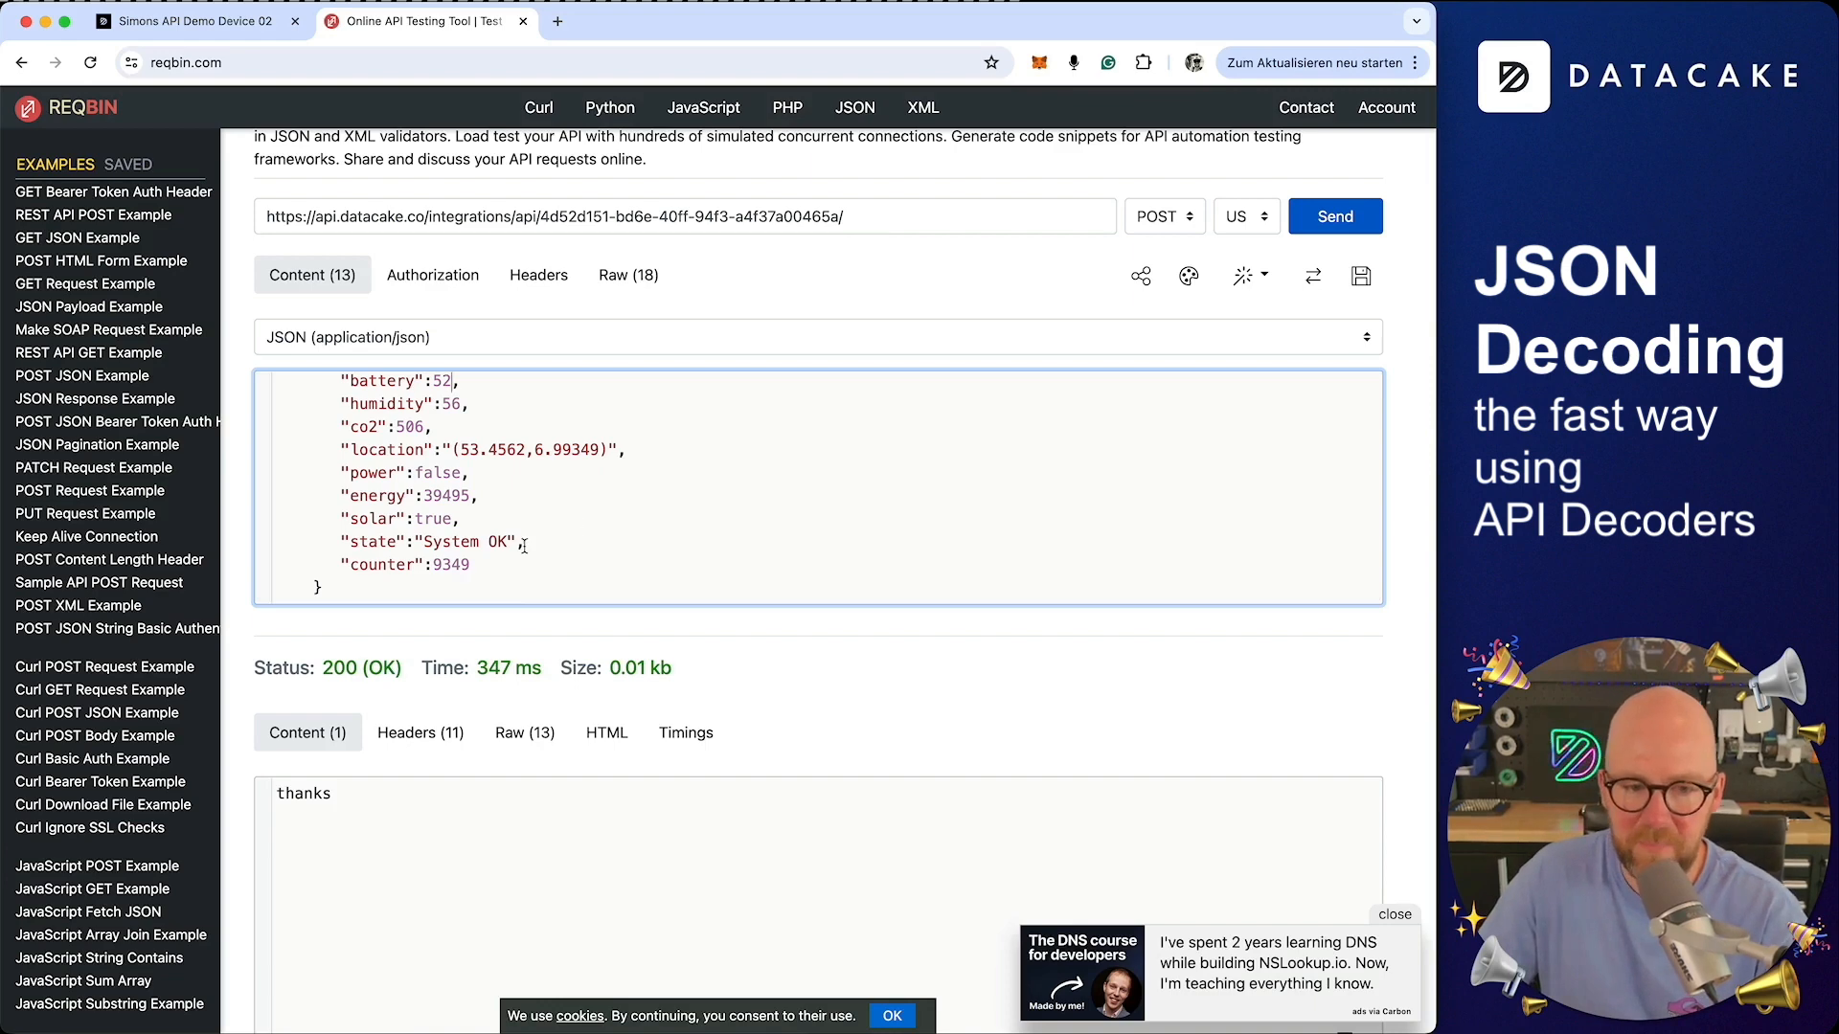
click(1319, 219)
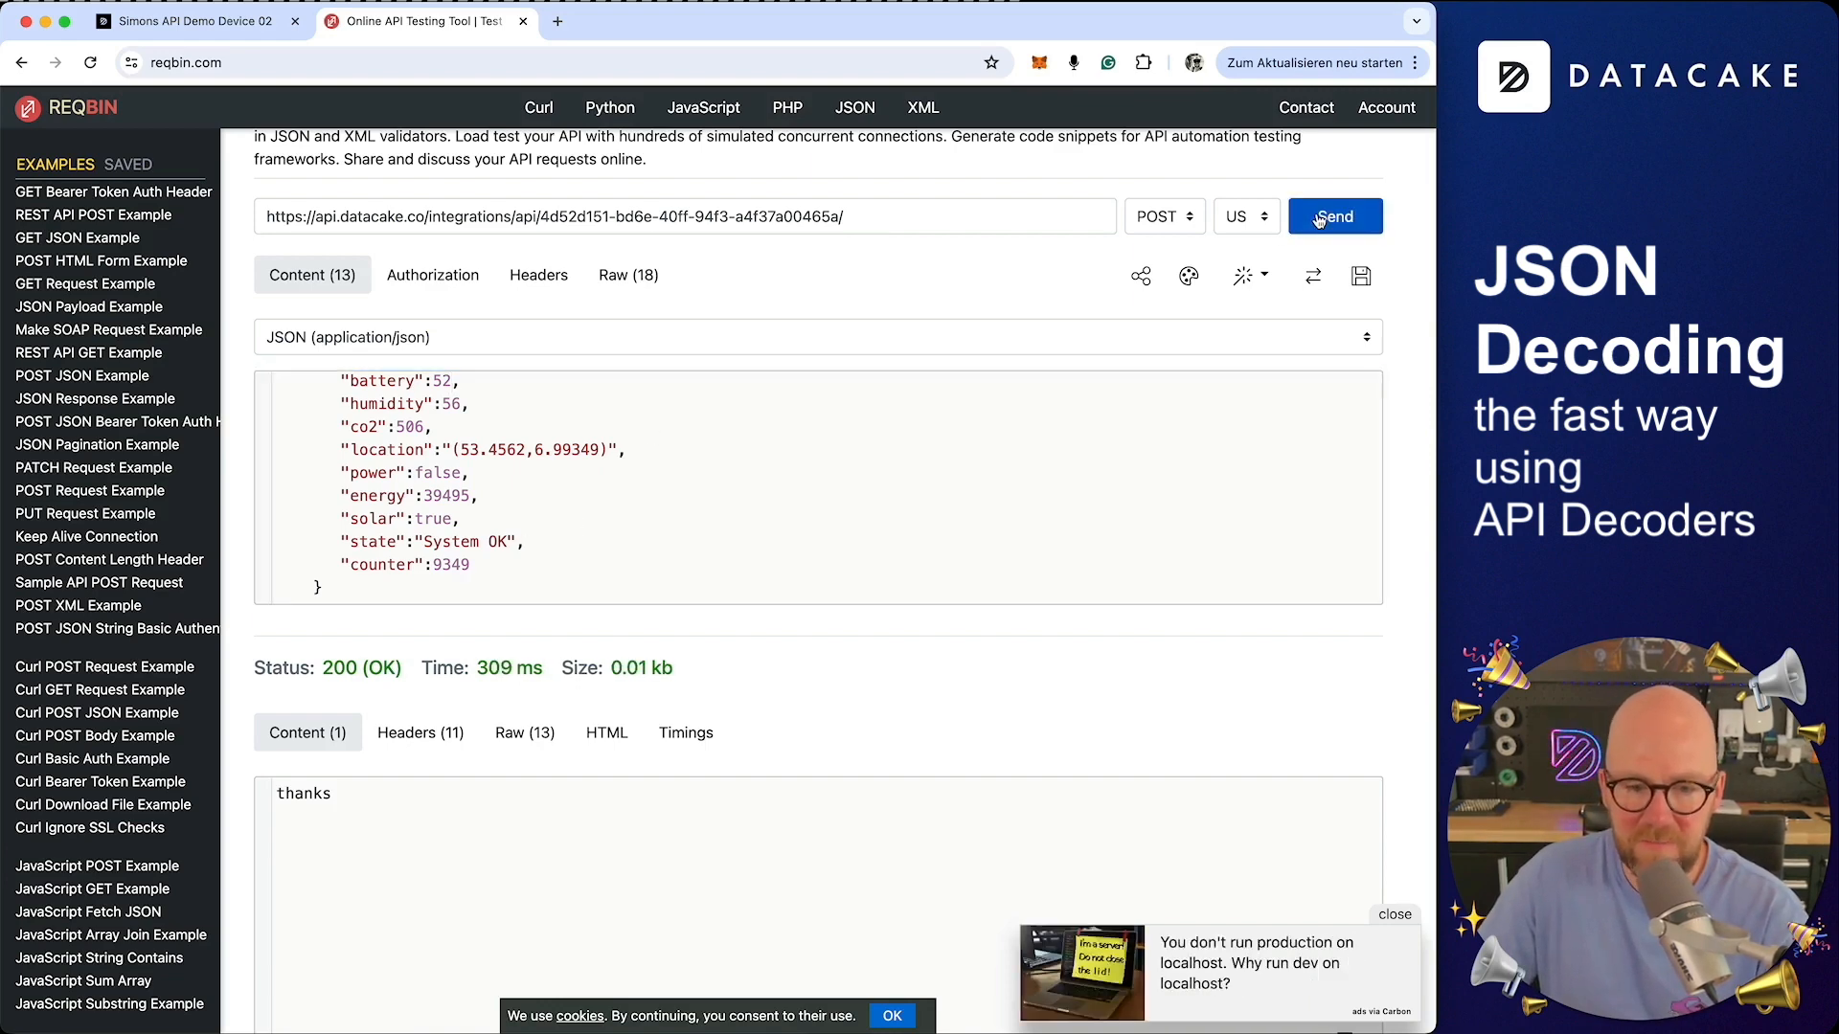
scroll(801, 459, up, 2)
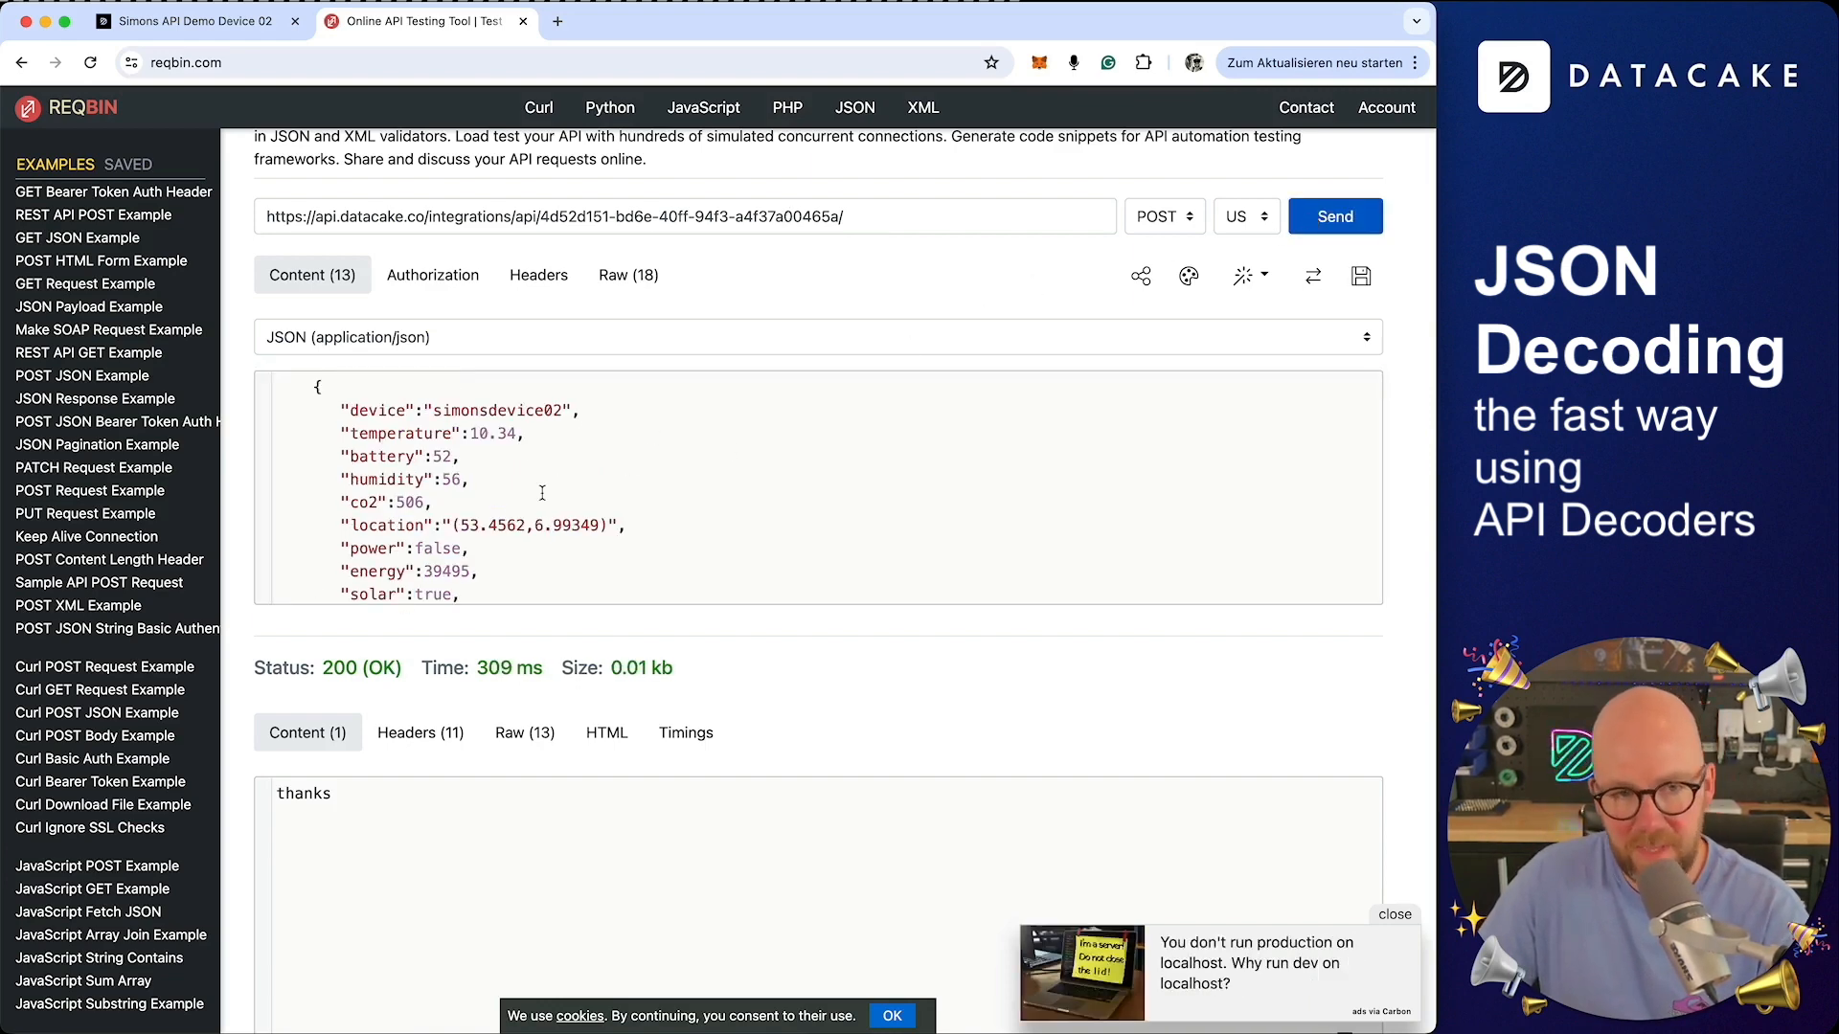
click(217, 26)
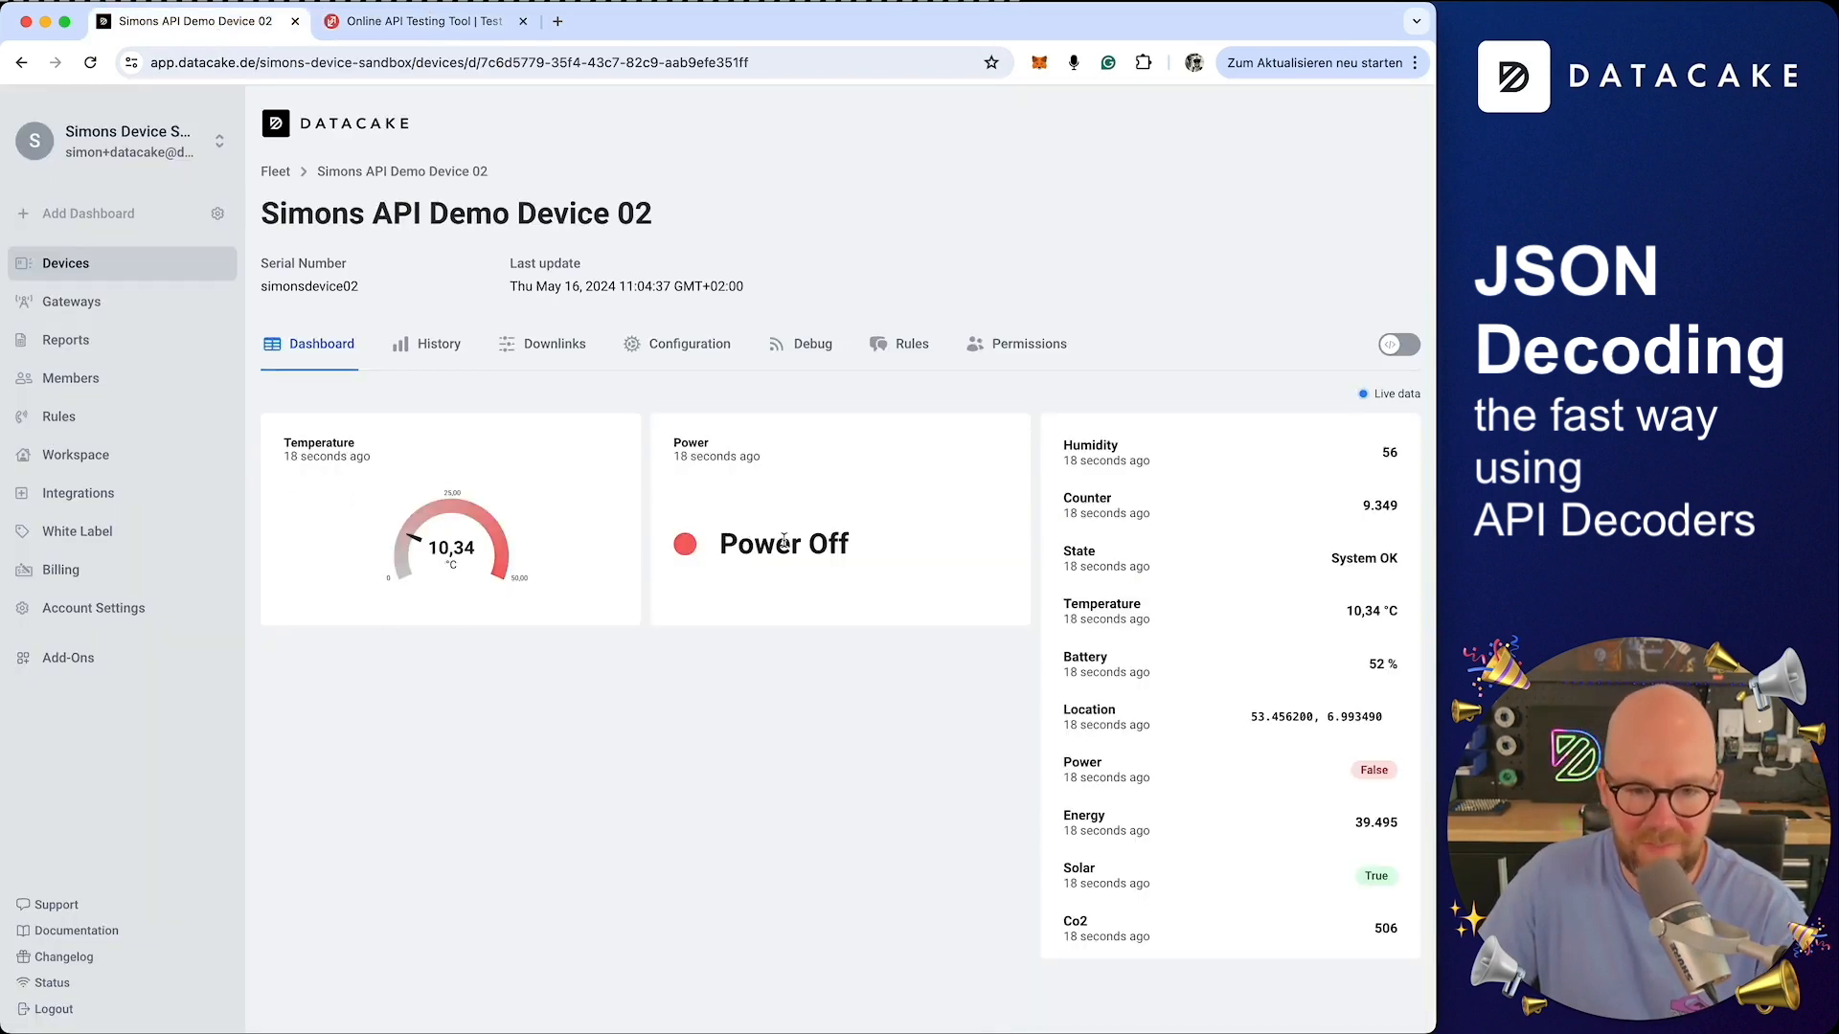
Open Simons API Demo Device 01's configuration and examine the sample JSON in the HTTP Payload Decoder
click(115, 281)
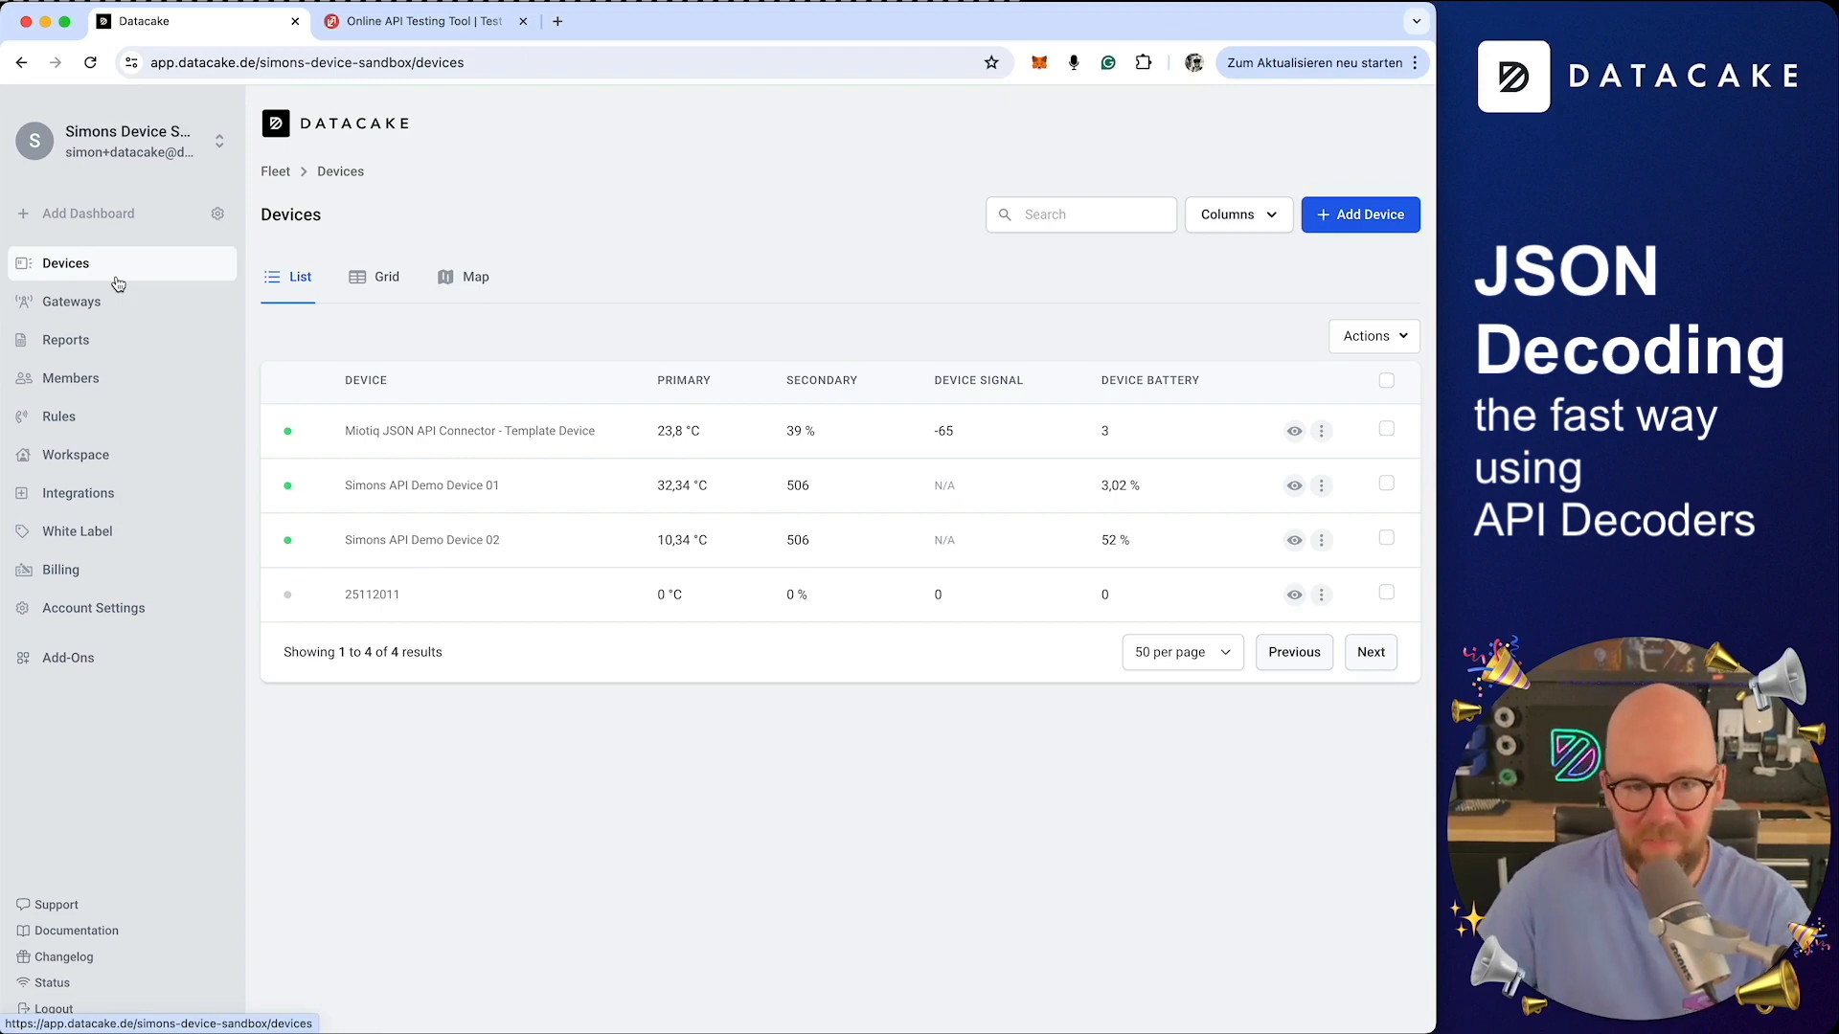
click(412, 487)
click(681, 341)
scroll(324, 574, down, 9)
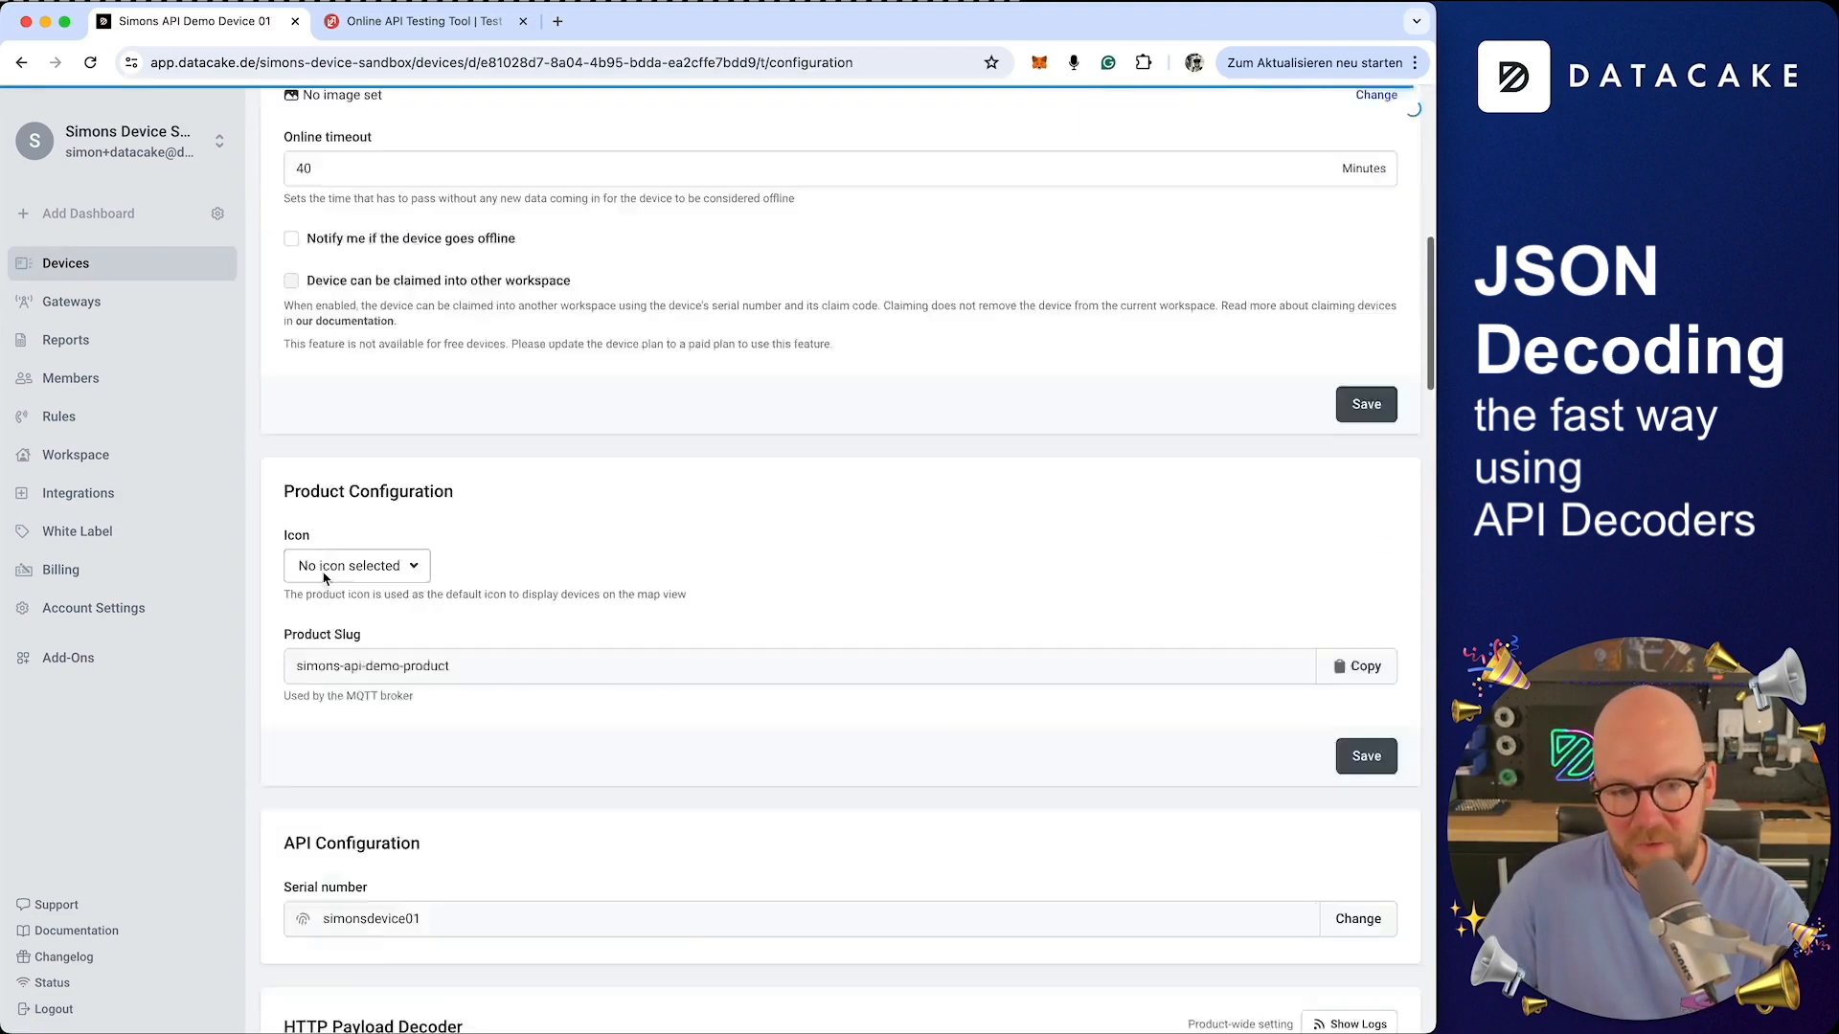
scroll(323, 577, down, 10)
drag(490, 508, 335, 318)
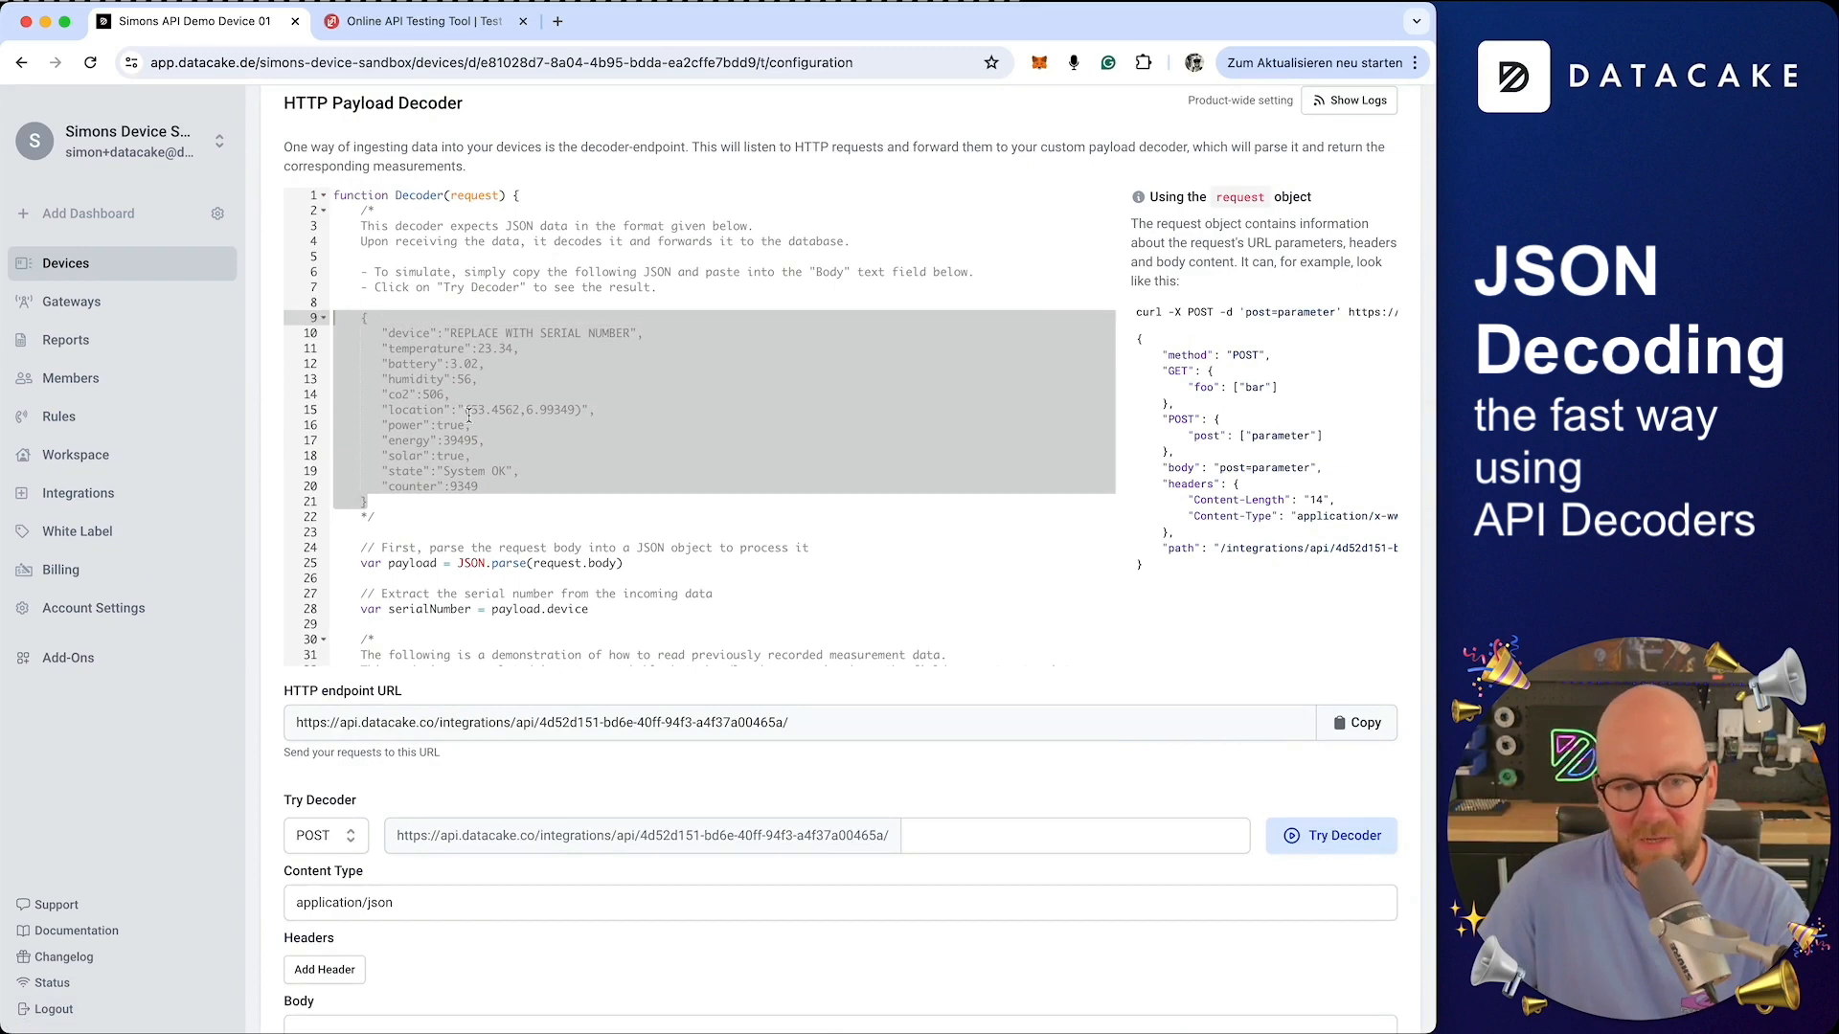
click(513, 488)
In ReqBin, append an "ambient_light": 334 entry to the end of the JSON body
click(464, 27)
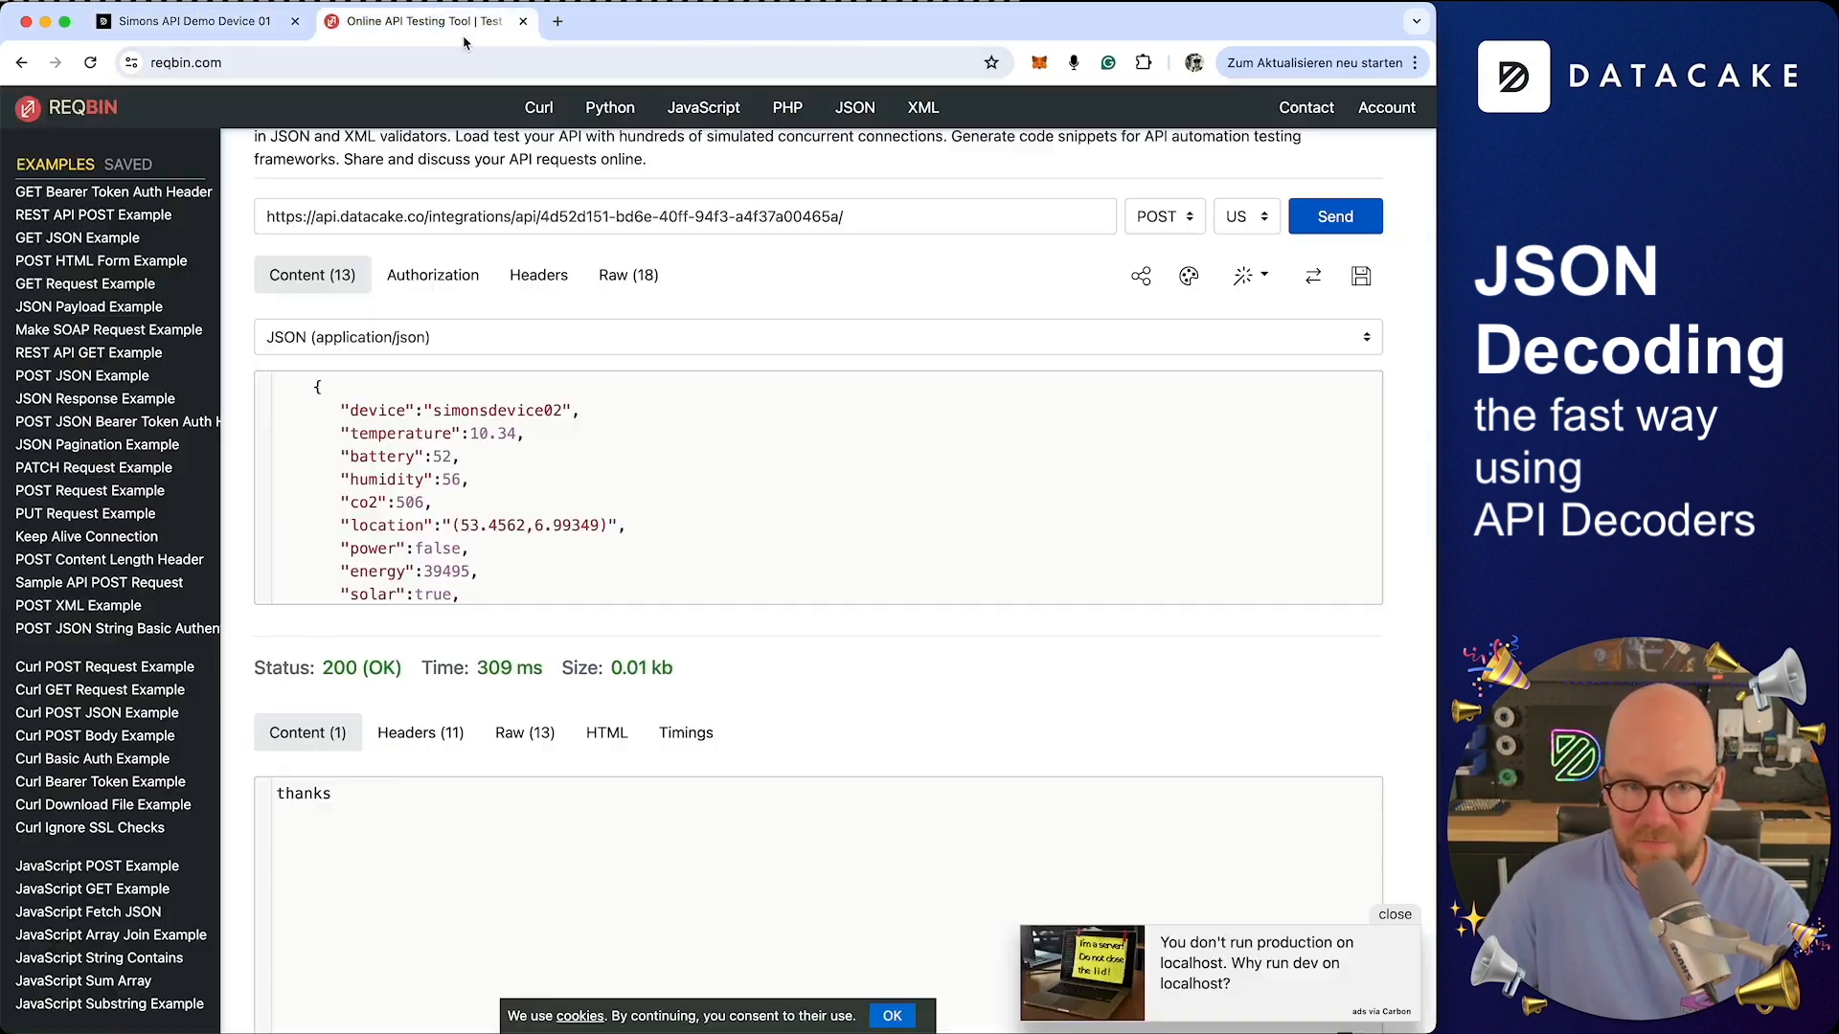
scroll(539, 566, down, 2)
click(522, 567)
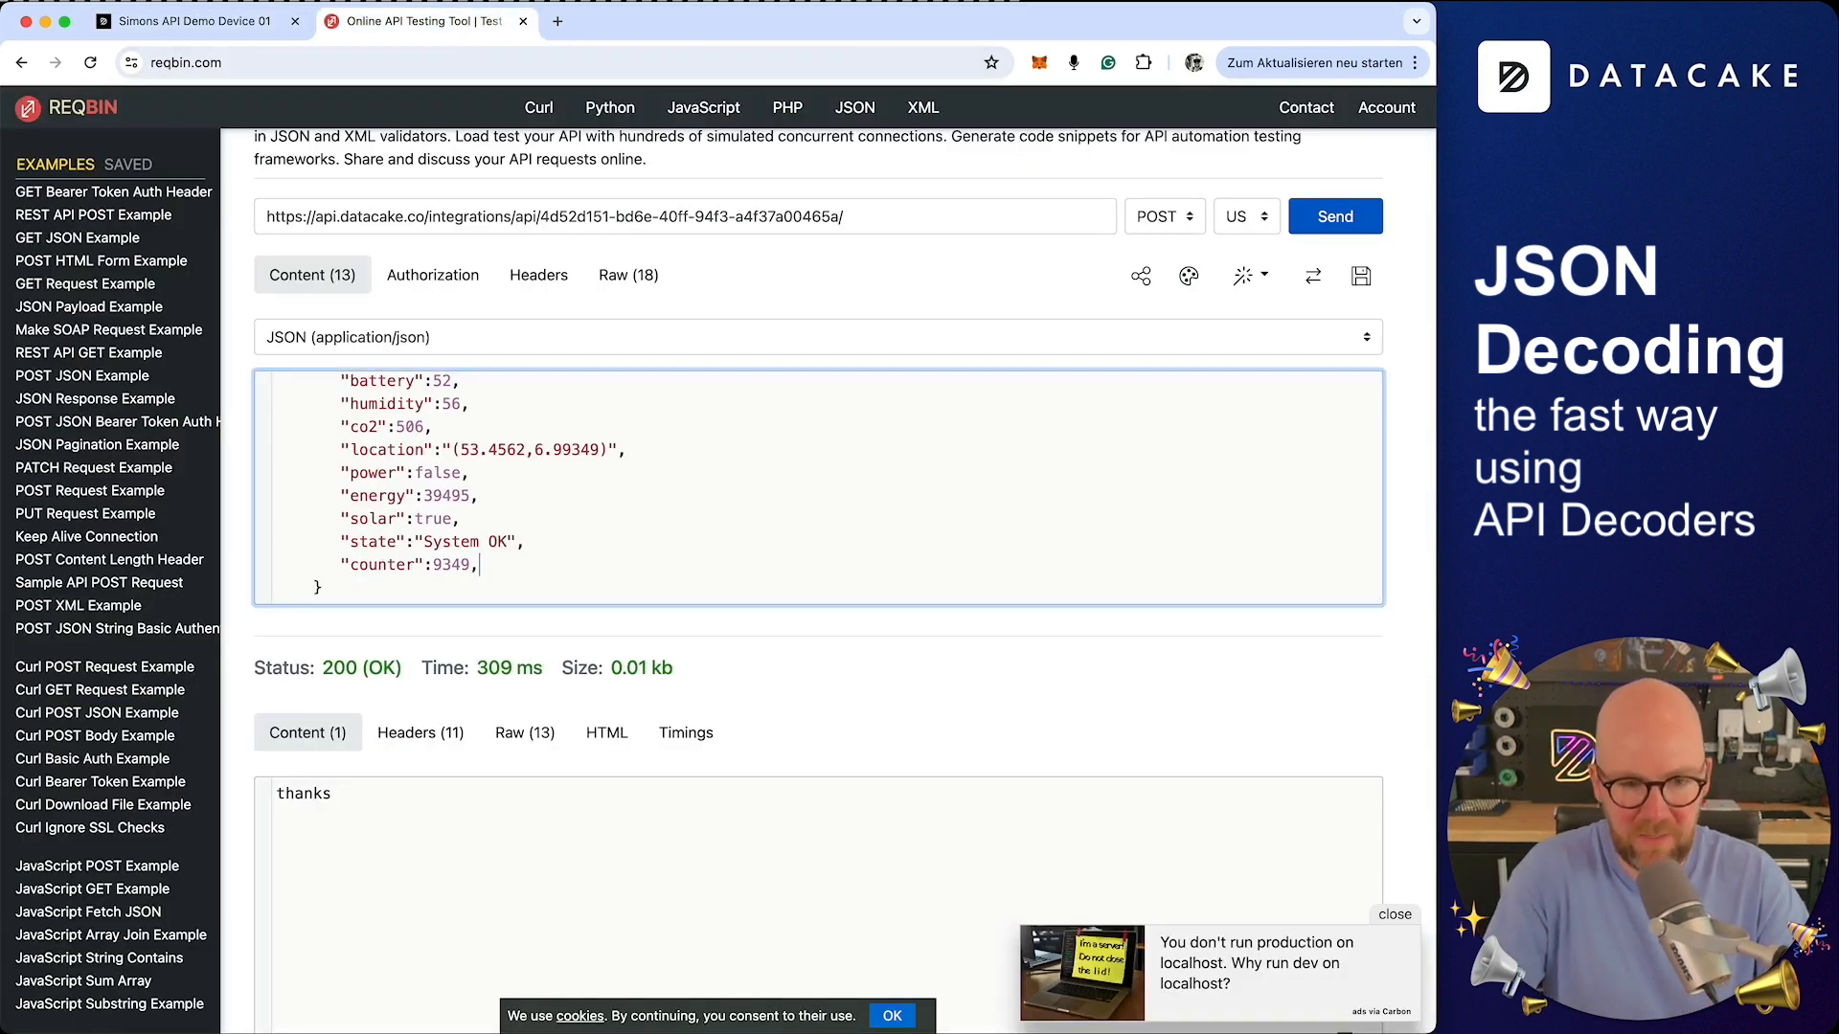
text("ambie)
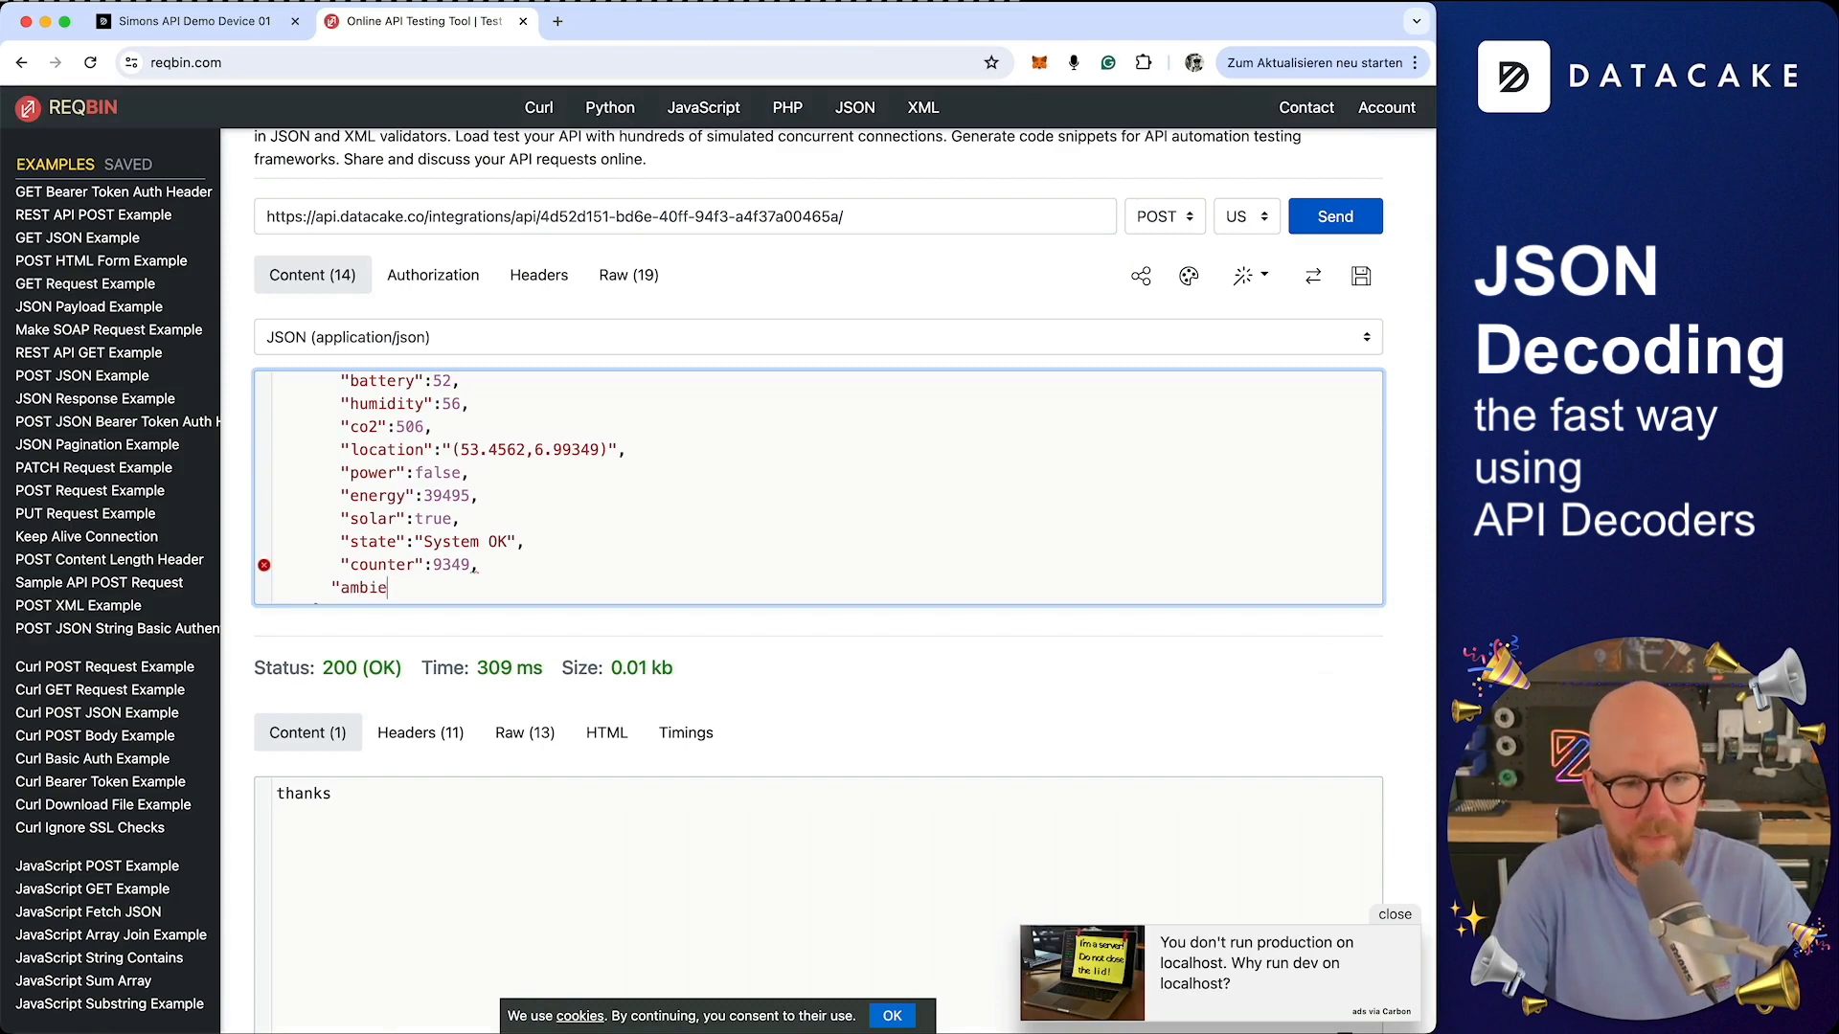
text(nt_light":)
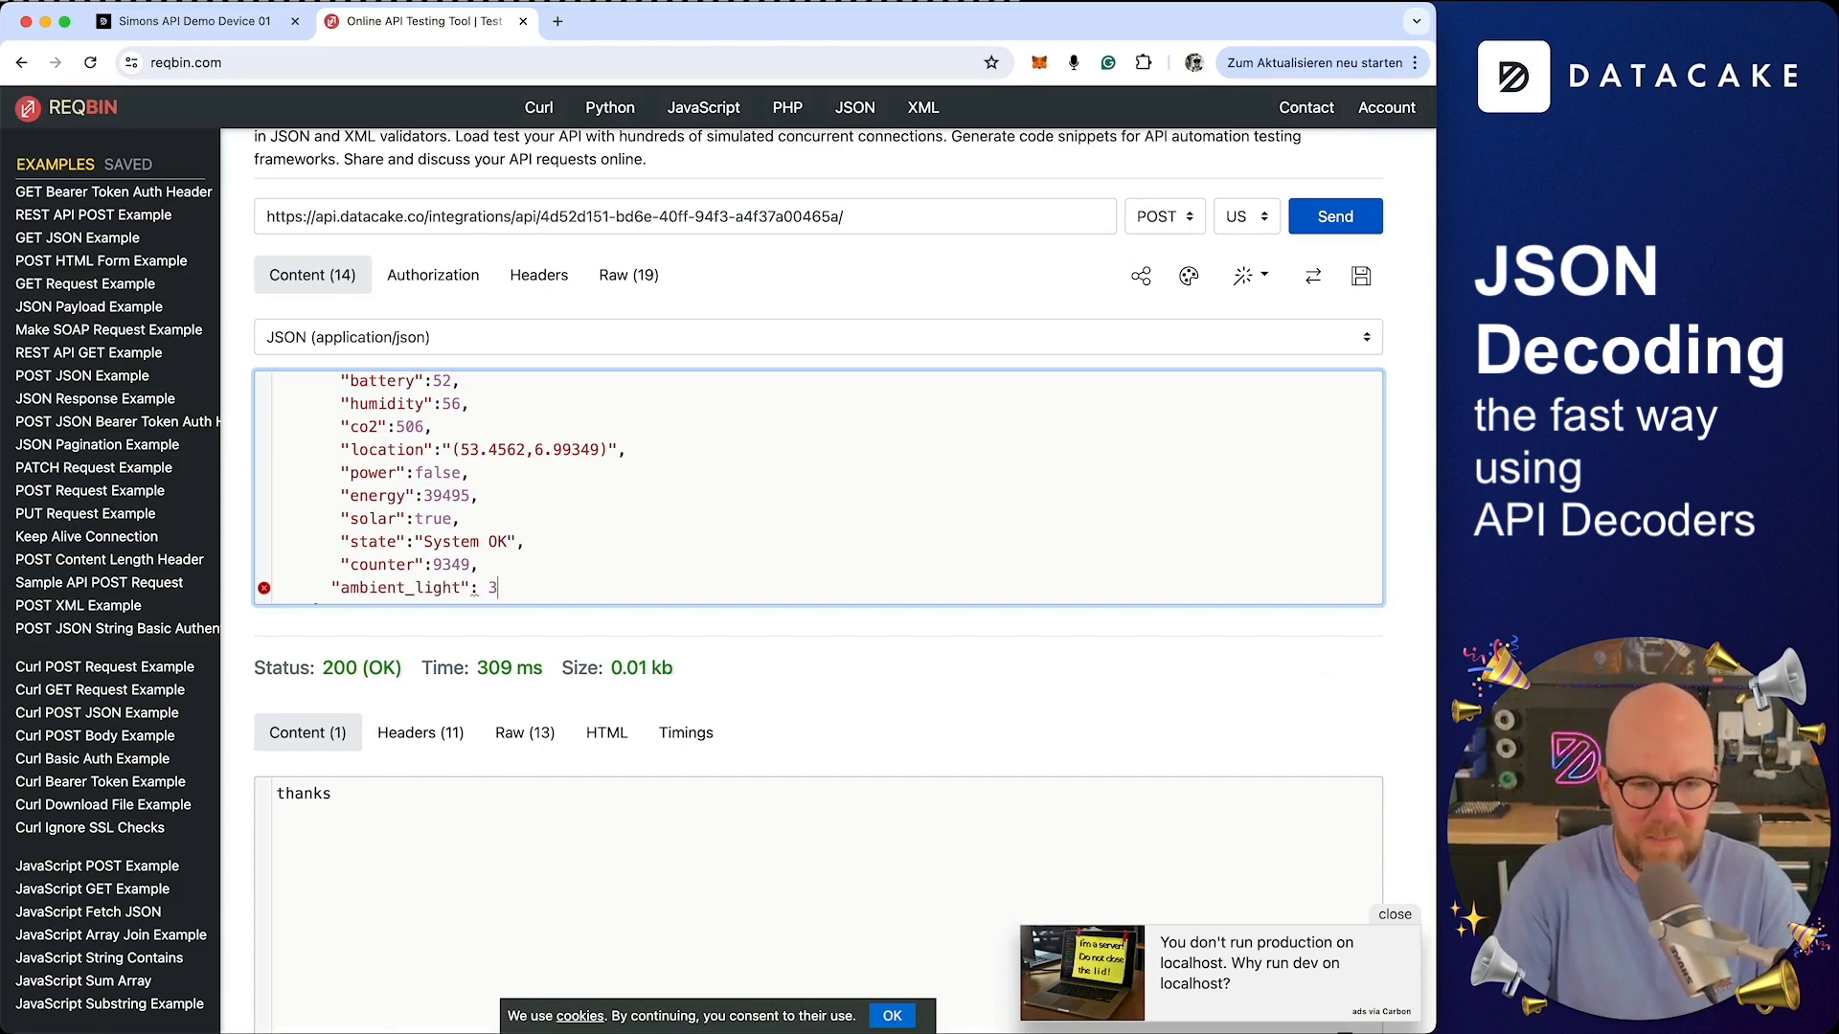
text( 334)
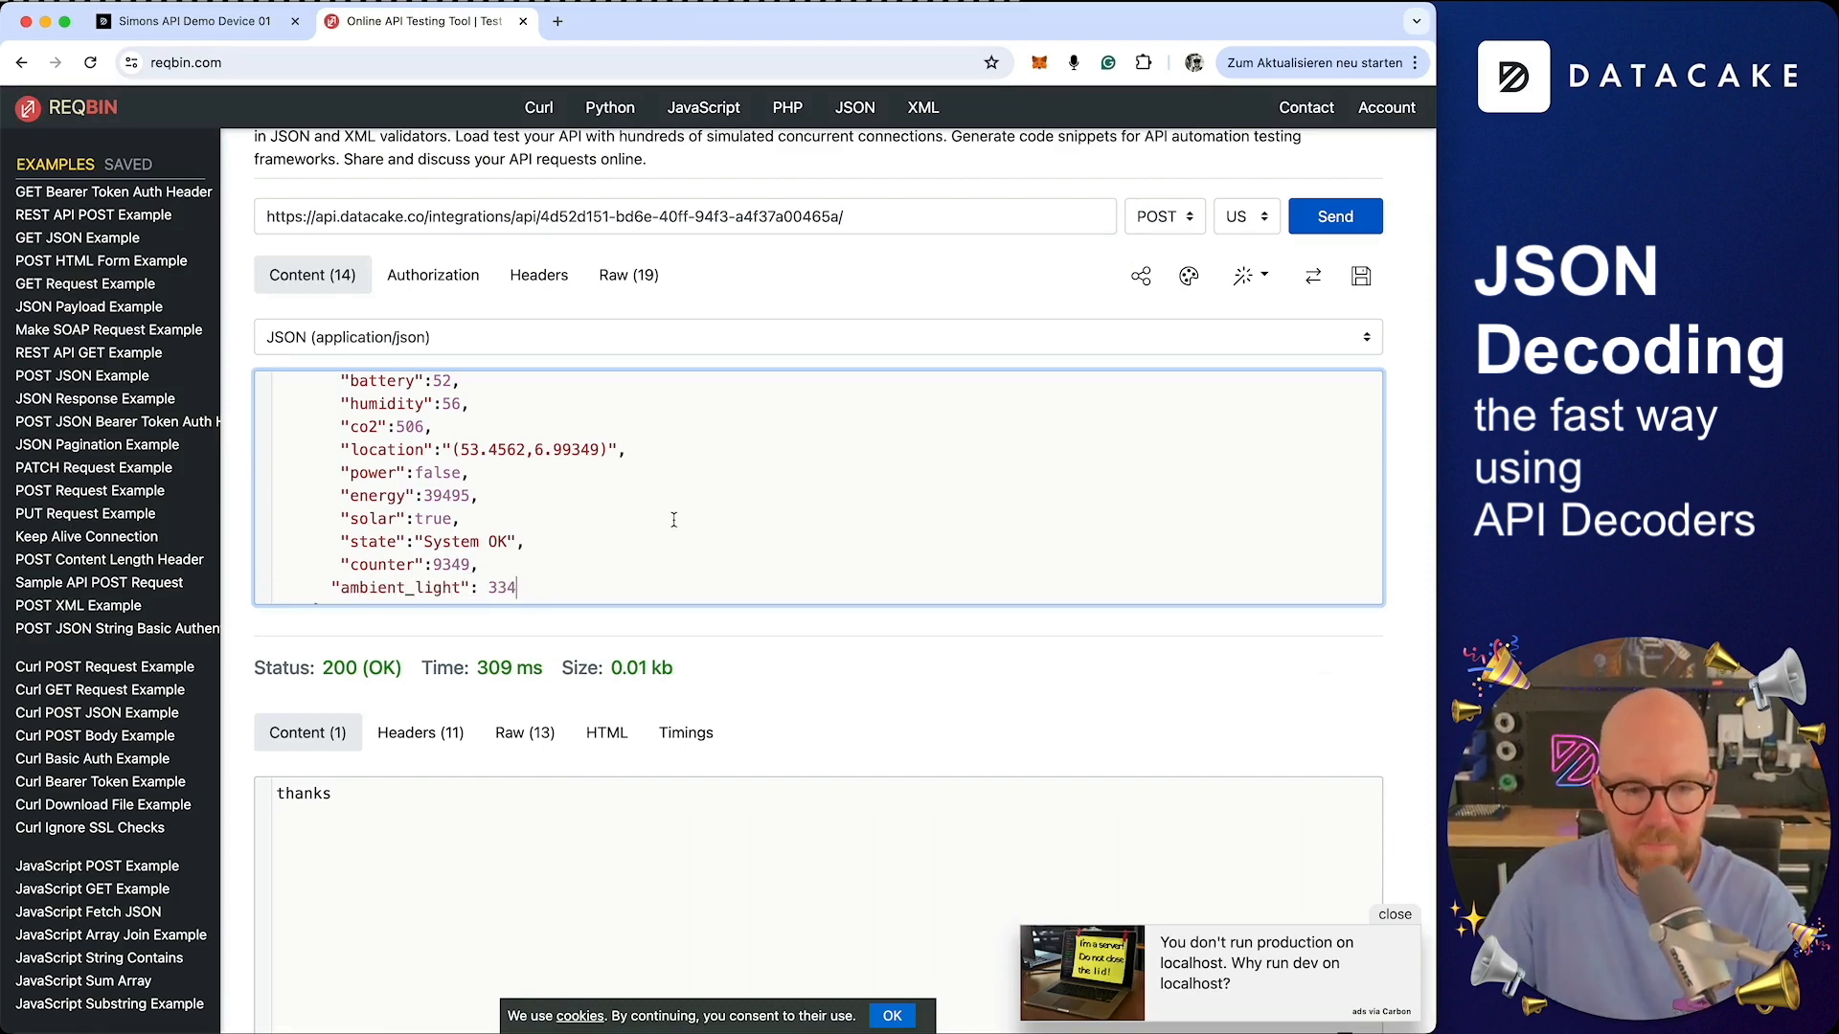
text(45,)
key(Return)
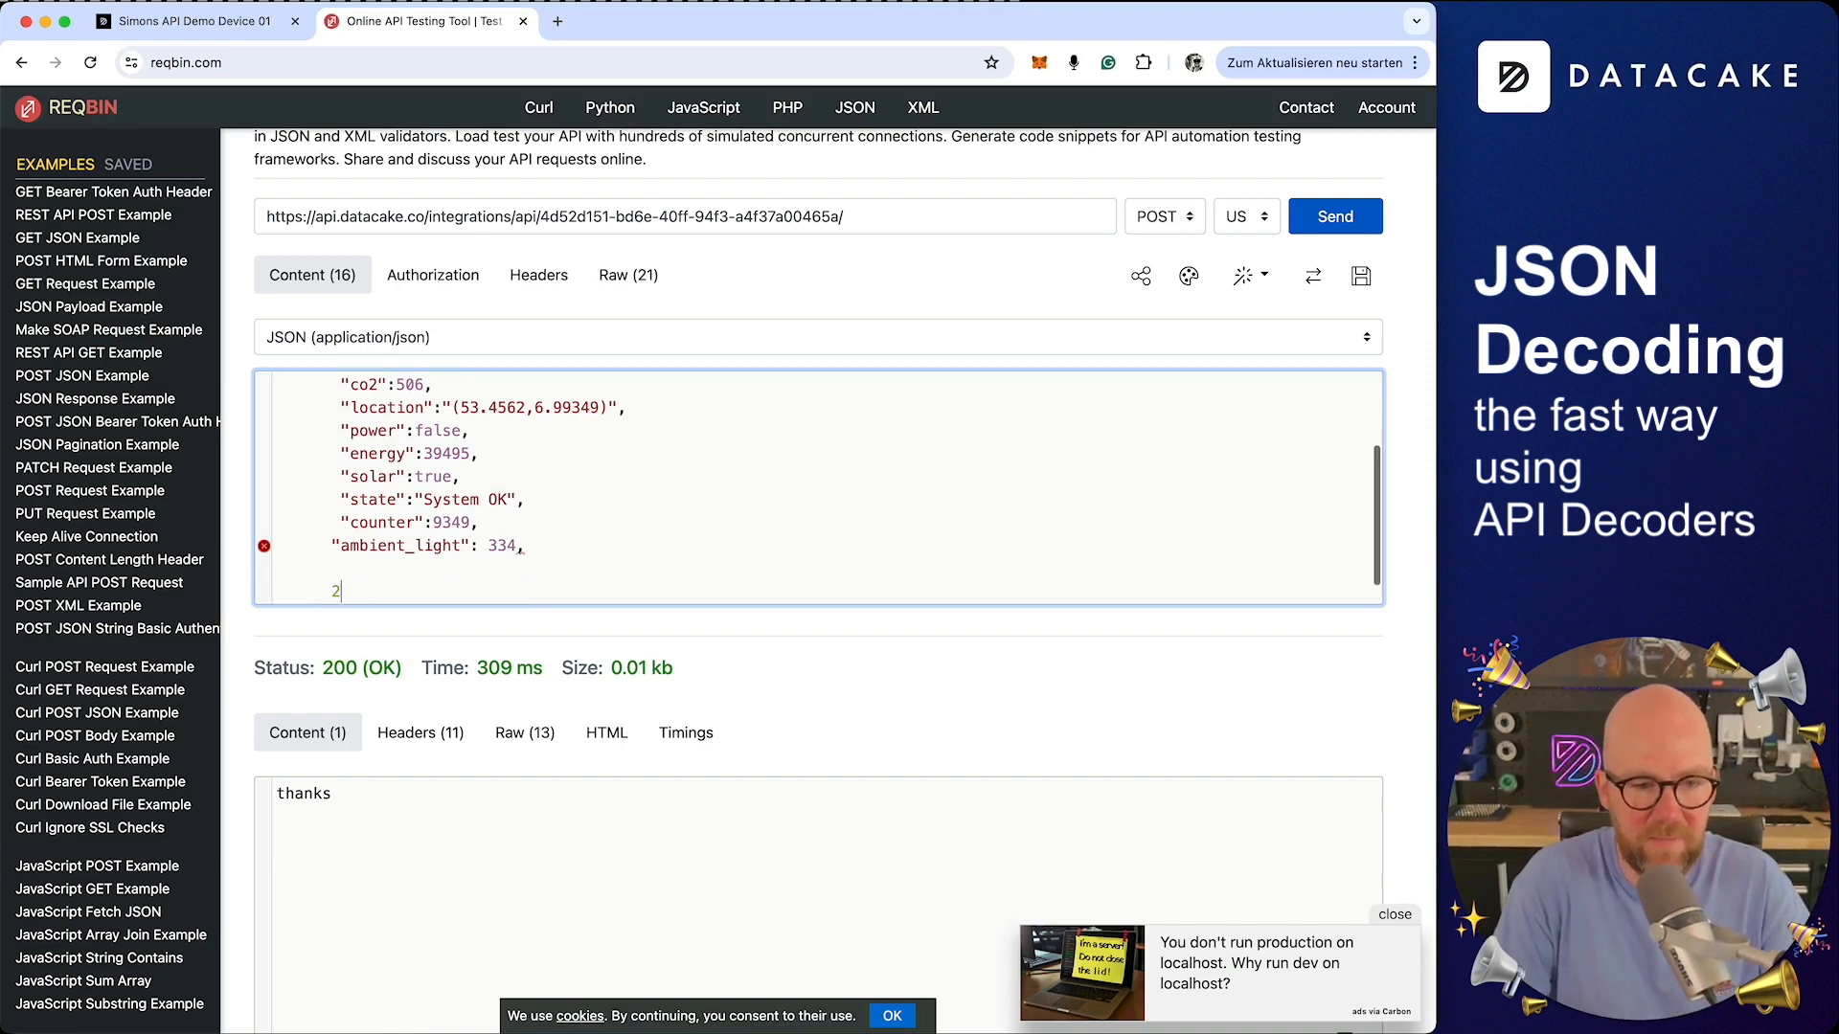
key(BackSpace)
key(BackSpace)
key(BackSpace)
Add a "custom_string": "Hello World" entry after ambient_light in the JSON body and send the POST request
key(BackSpace)
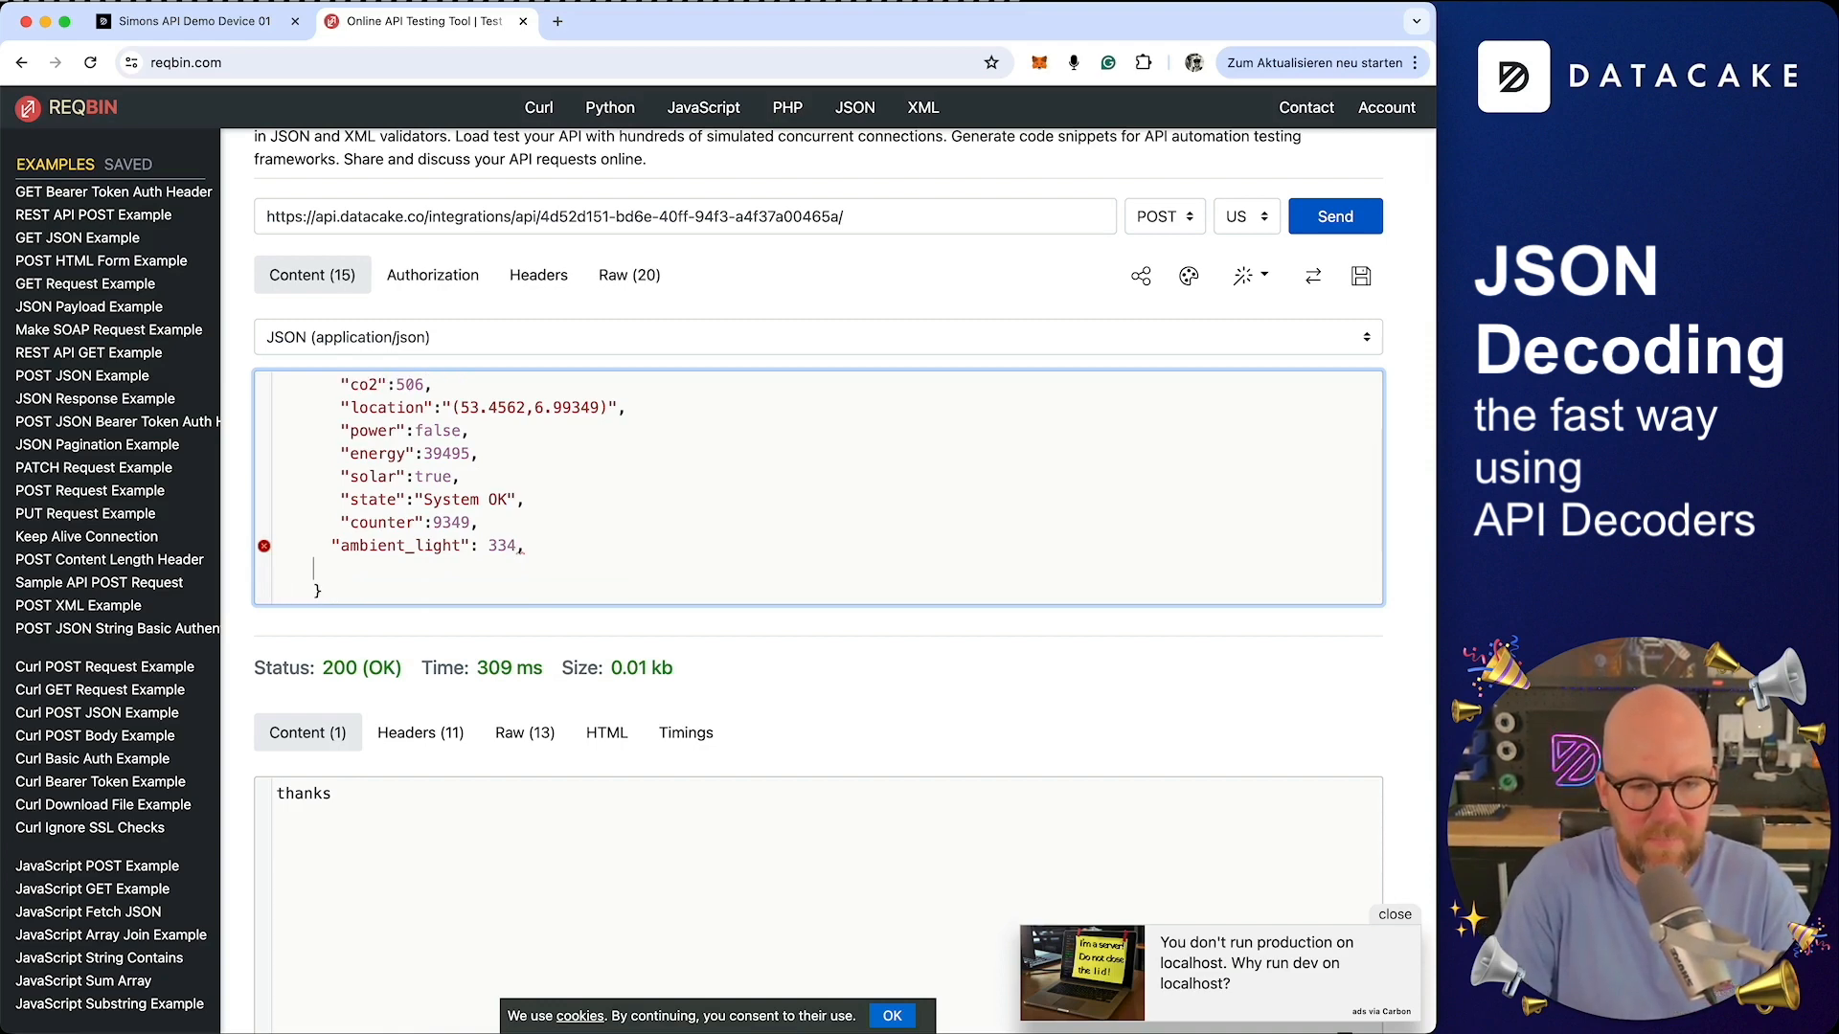
key(BackSpace)
key(Return)
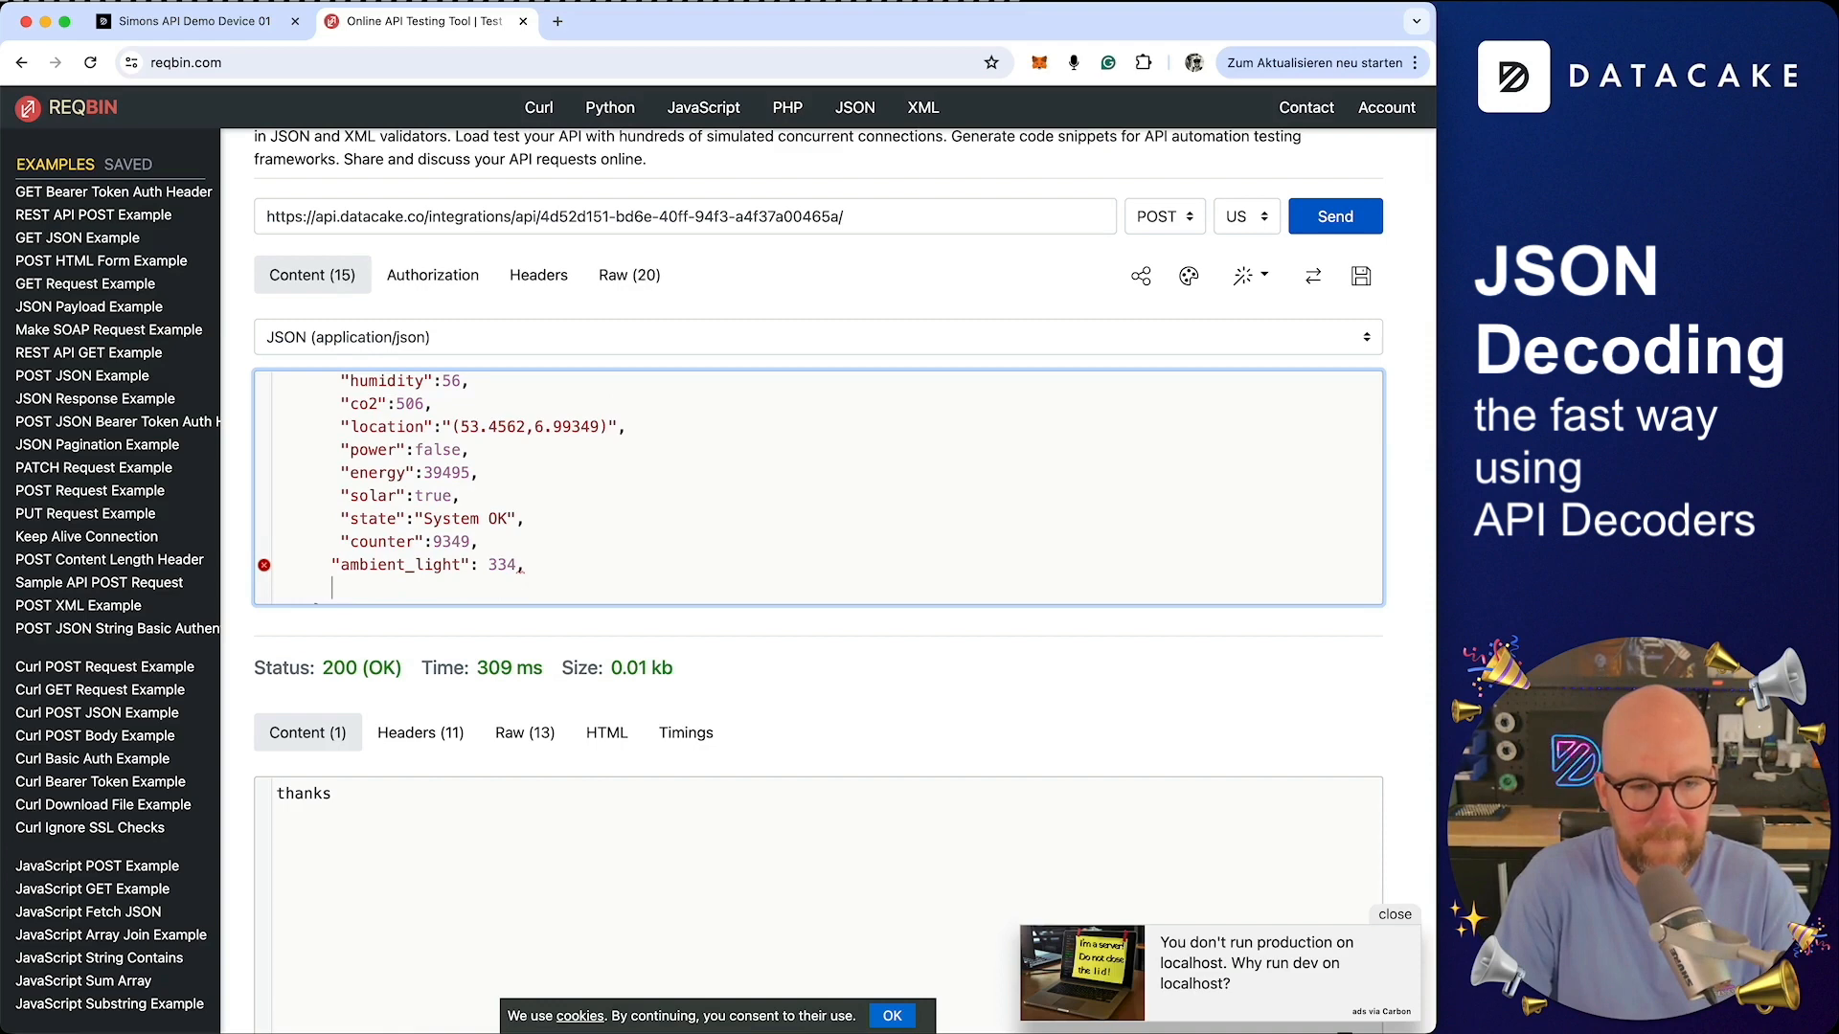
text("custo)
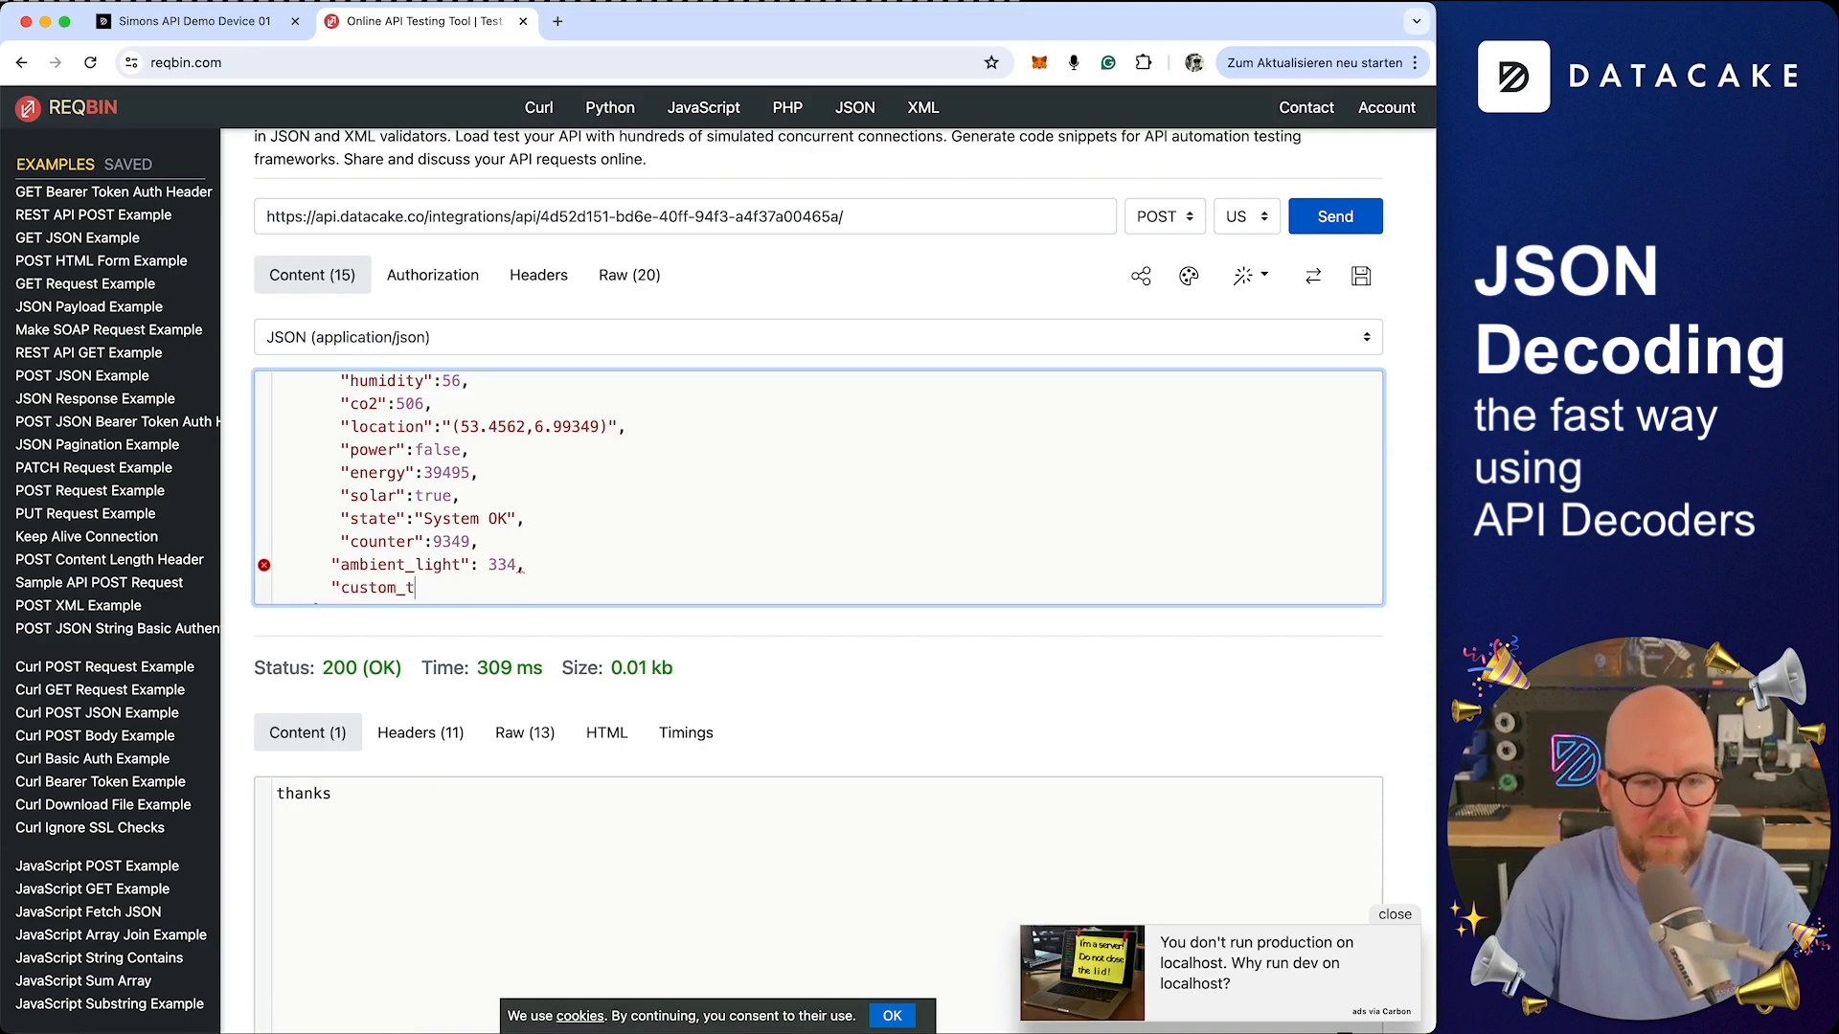
text(m_string": "Hello World")
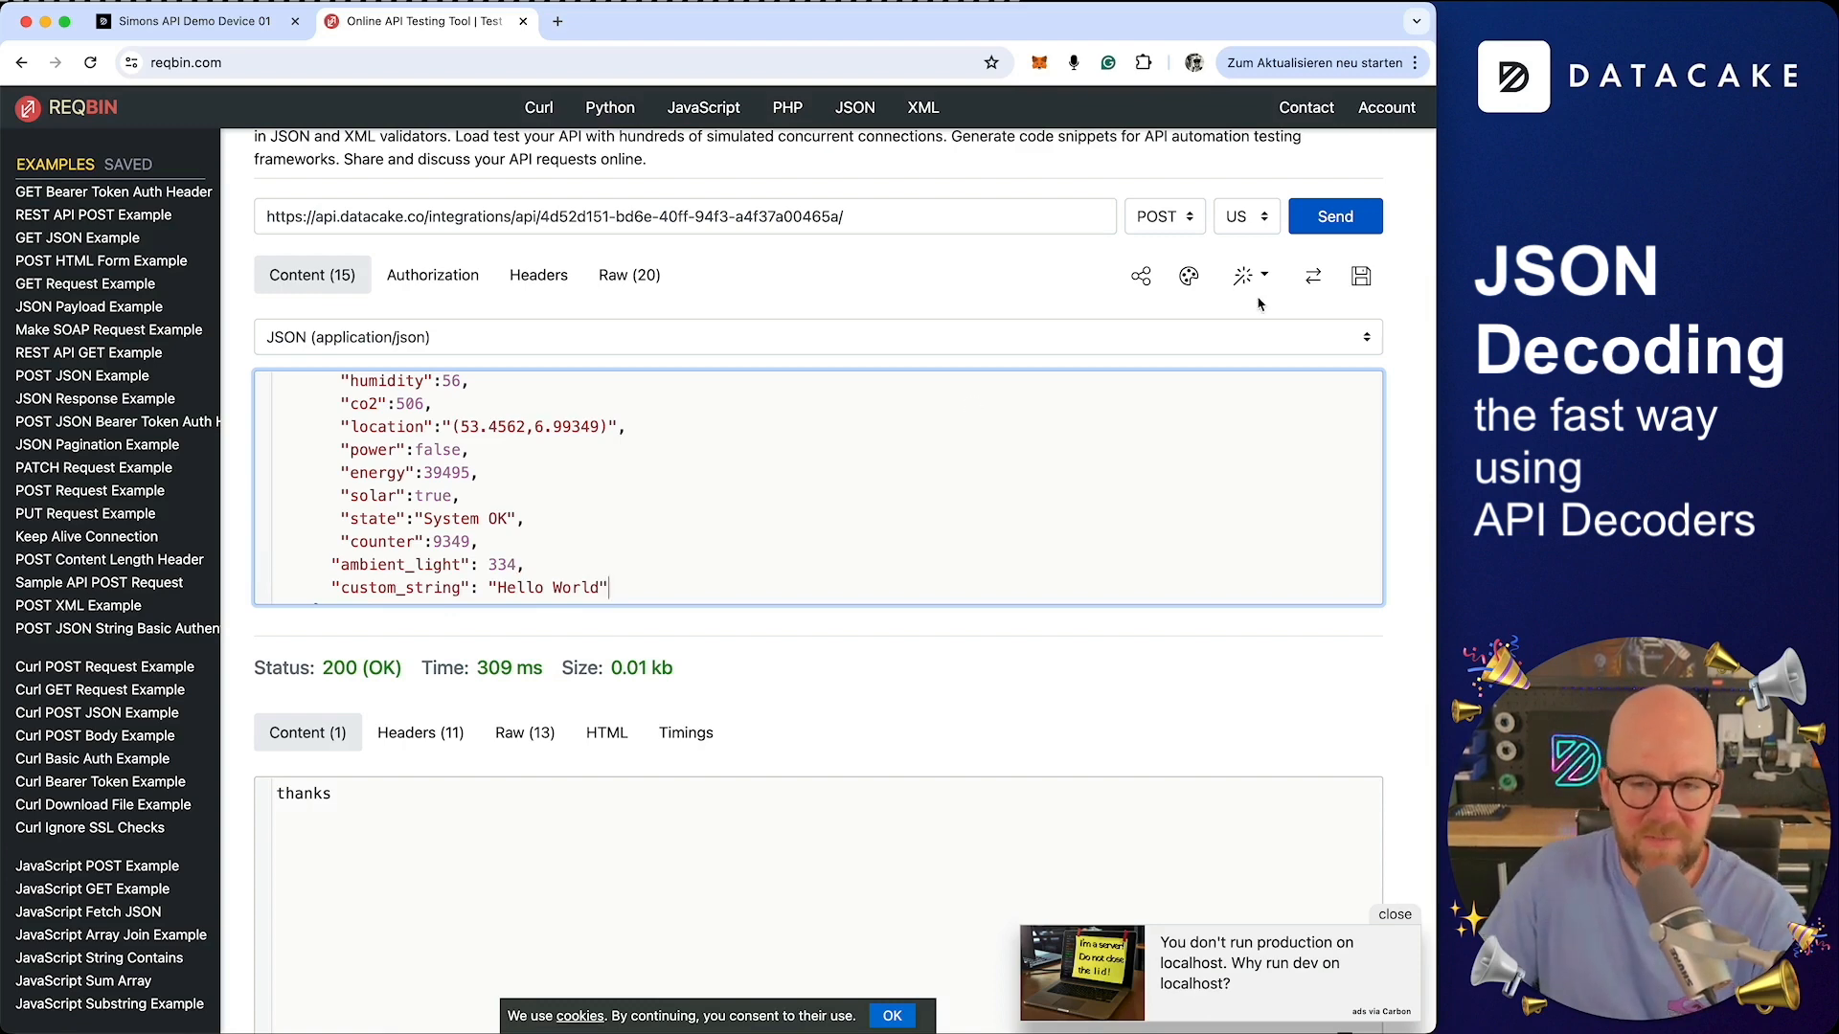
click(1349, 224)
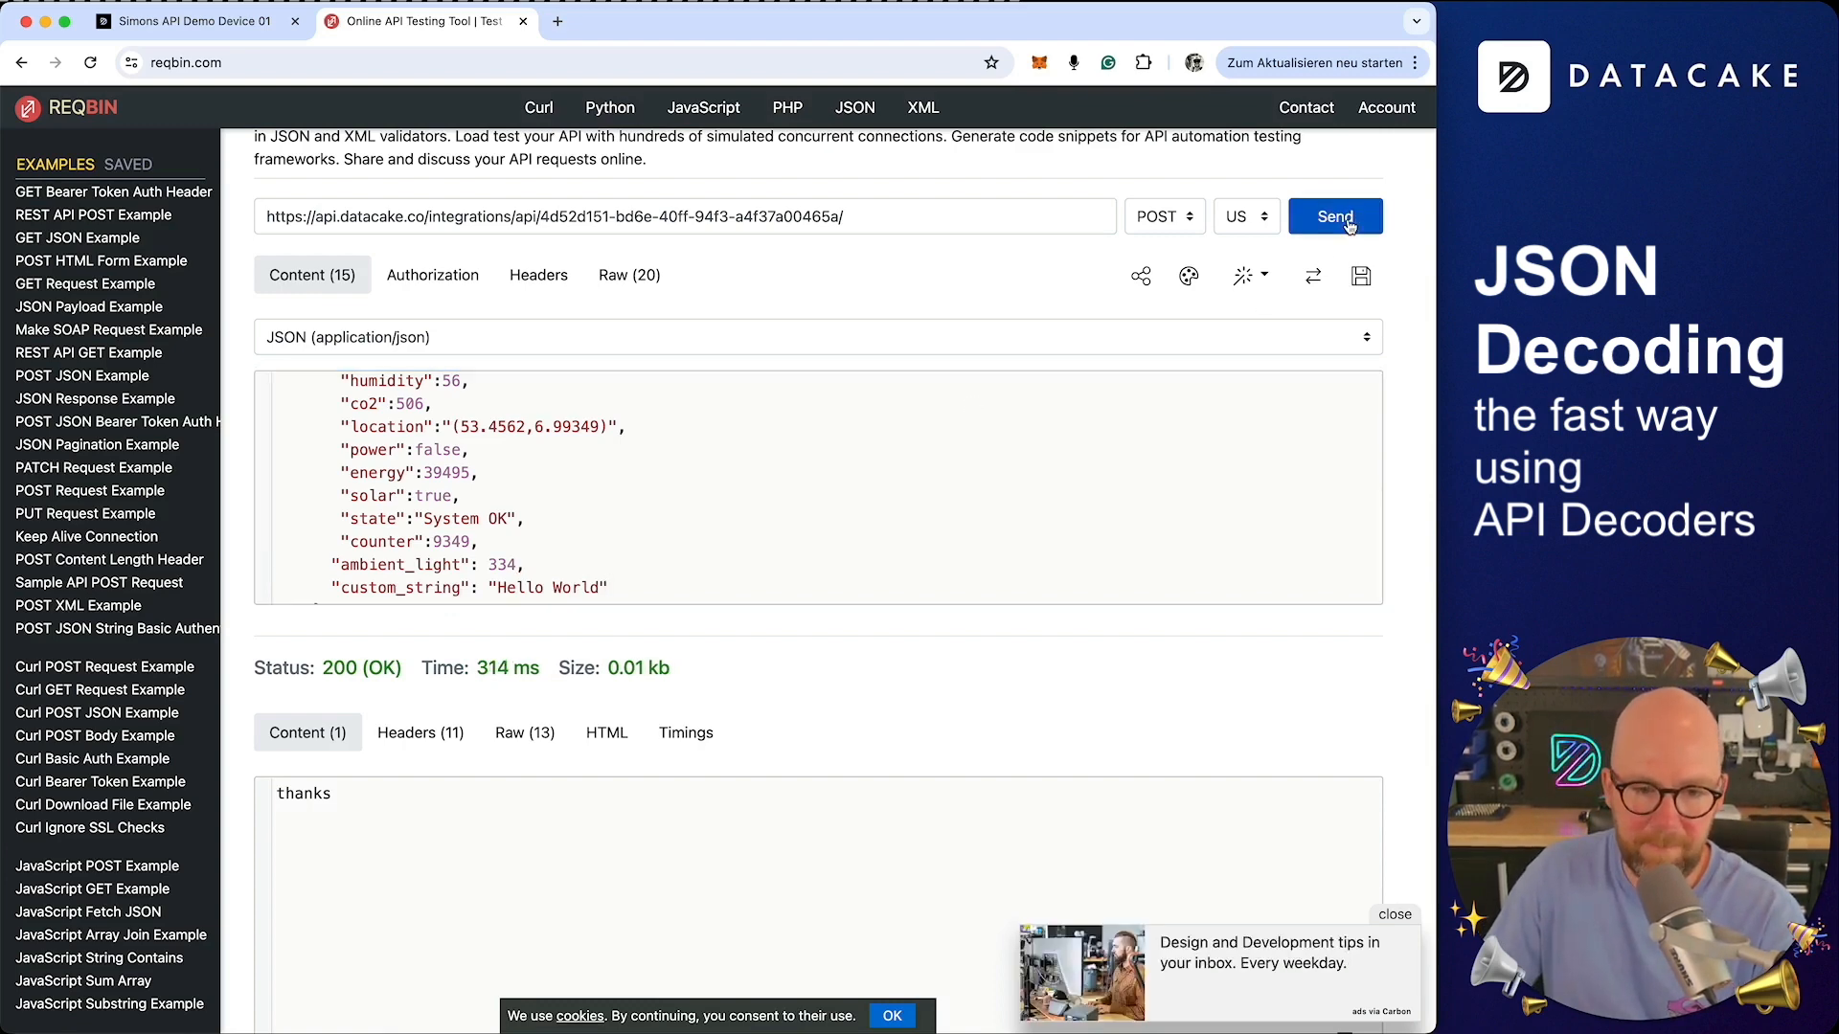
drag(623, 586, 267, 550)
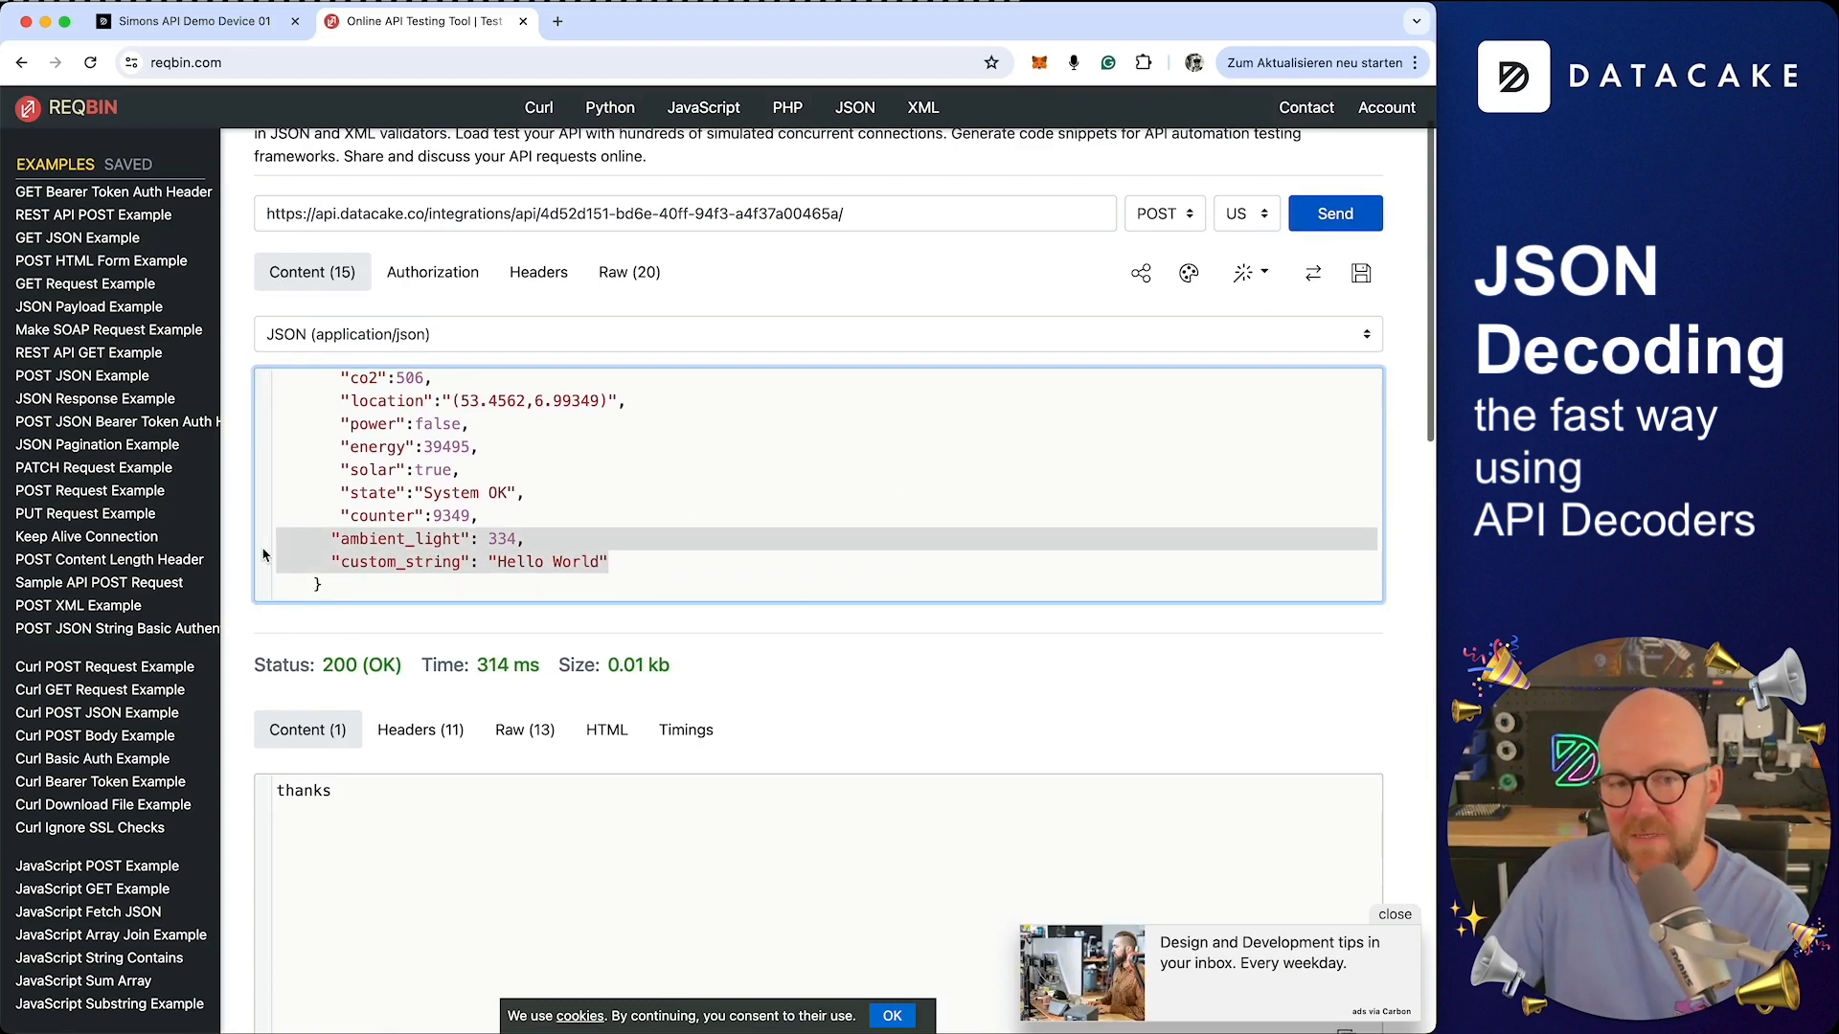
Open Simons API Demo Device 01's configuration and create fields from the suggested AMBIENT_LIGHT and CUSTOM_STRING identifiers
click(191, 21)
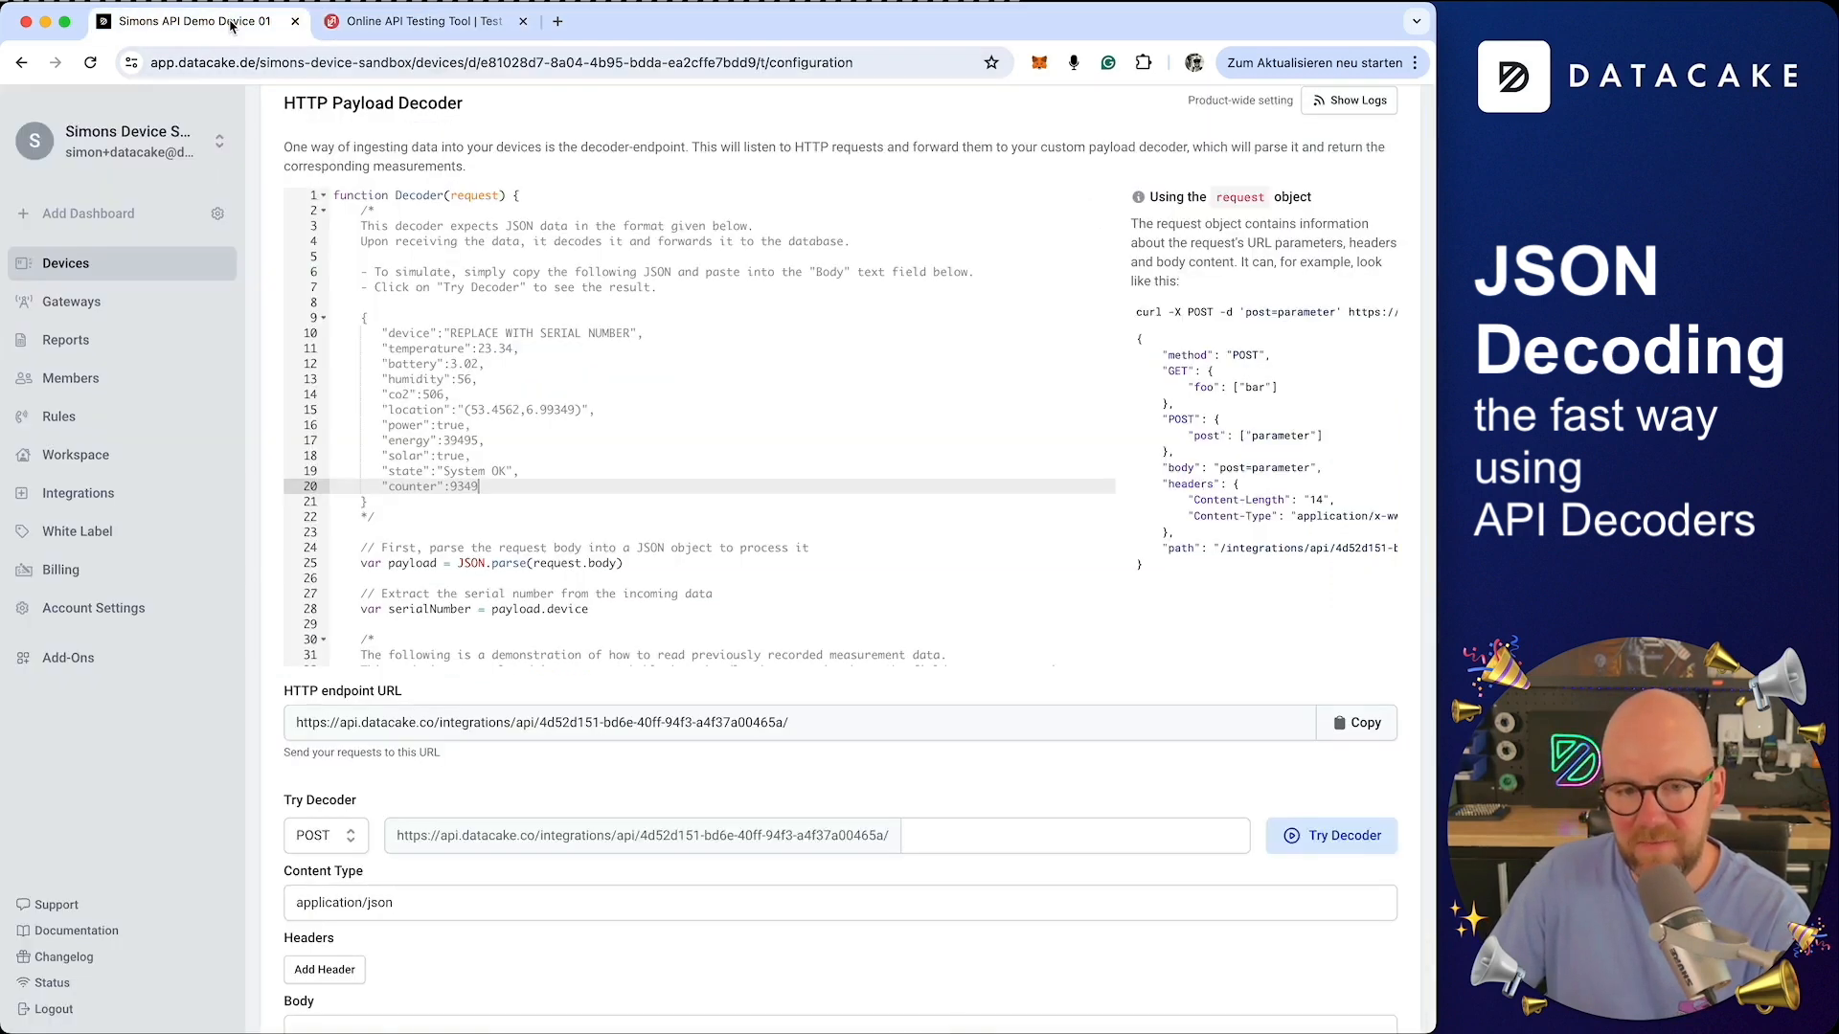
click(90, 62)
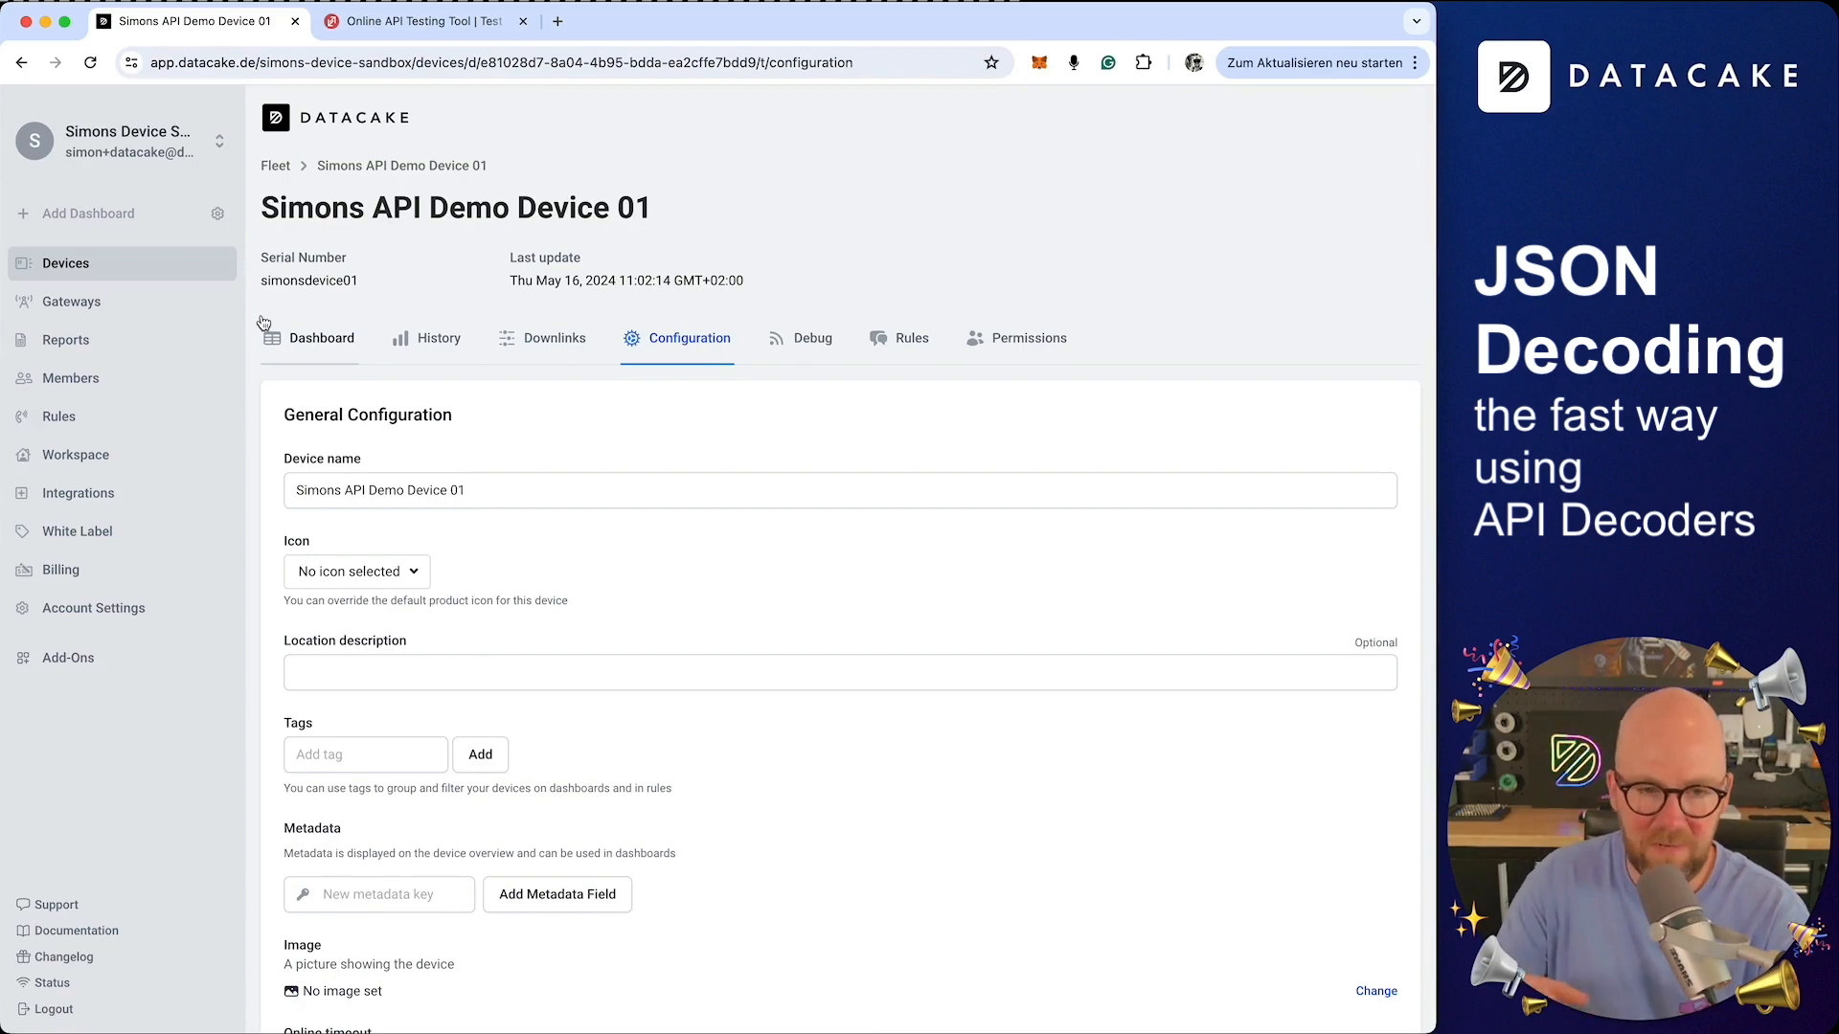
scroll(263, 321, down, 15)
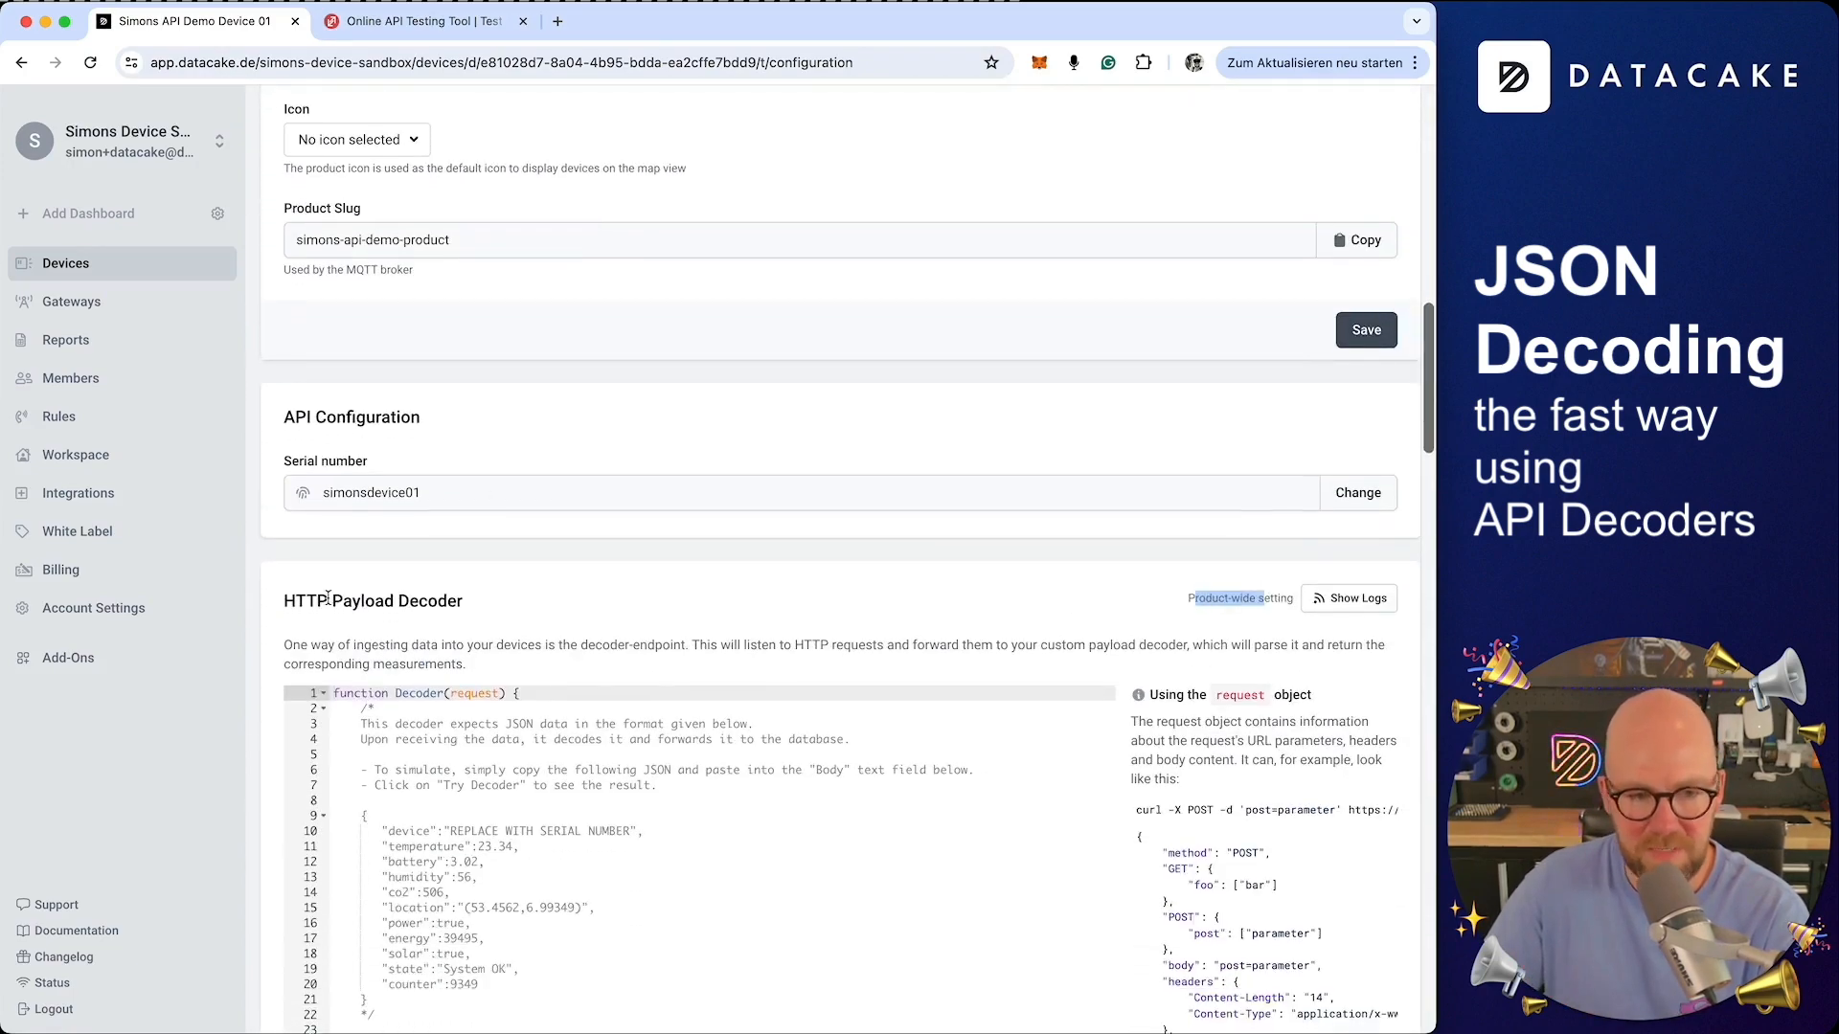
scroll(326, 602, down, 15)
scroll(322, 601, down, 10)
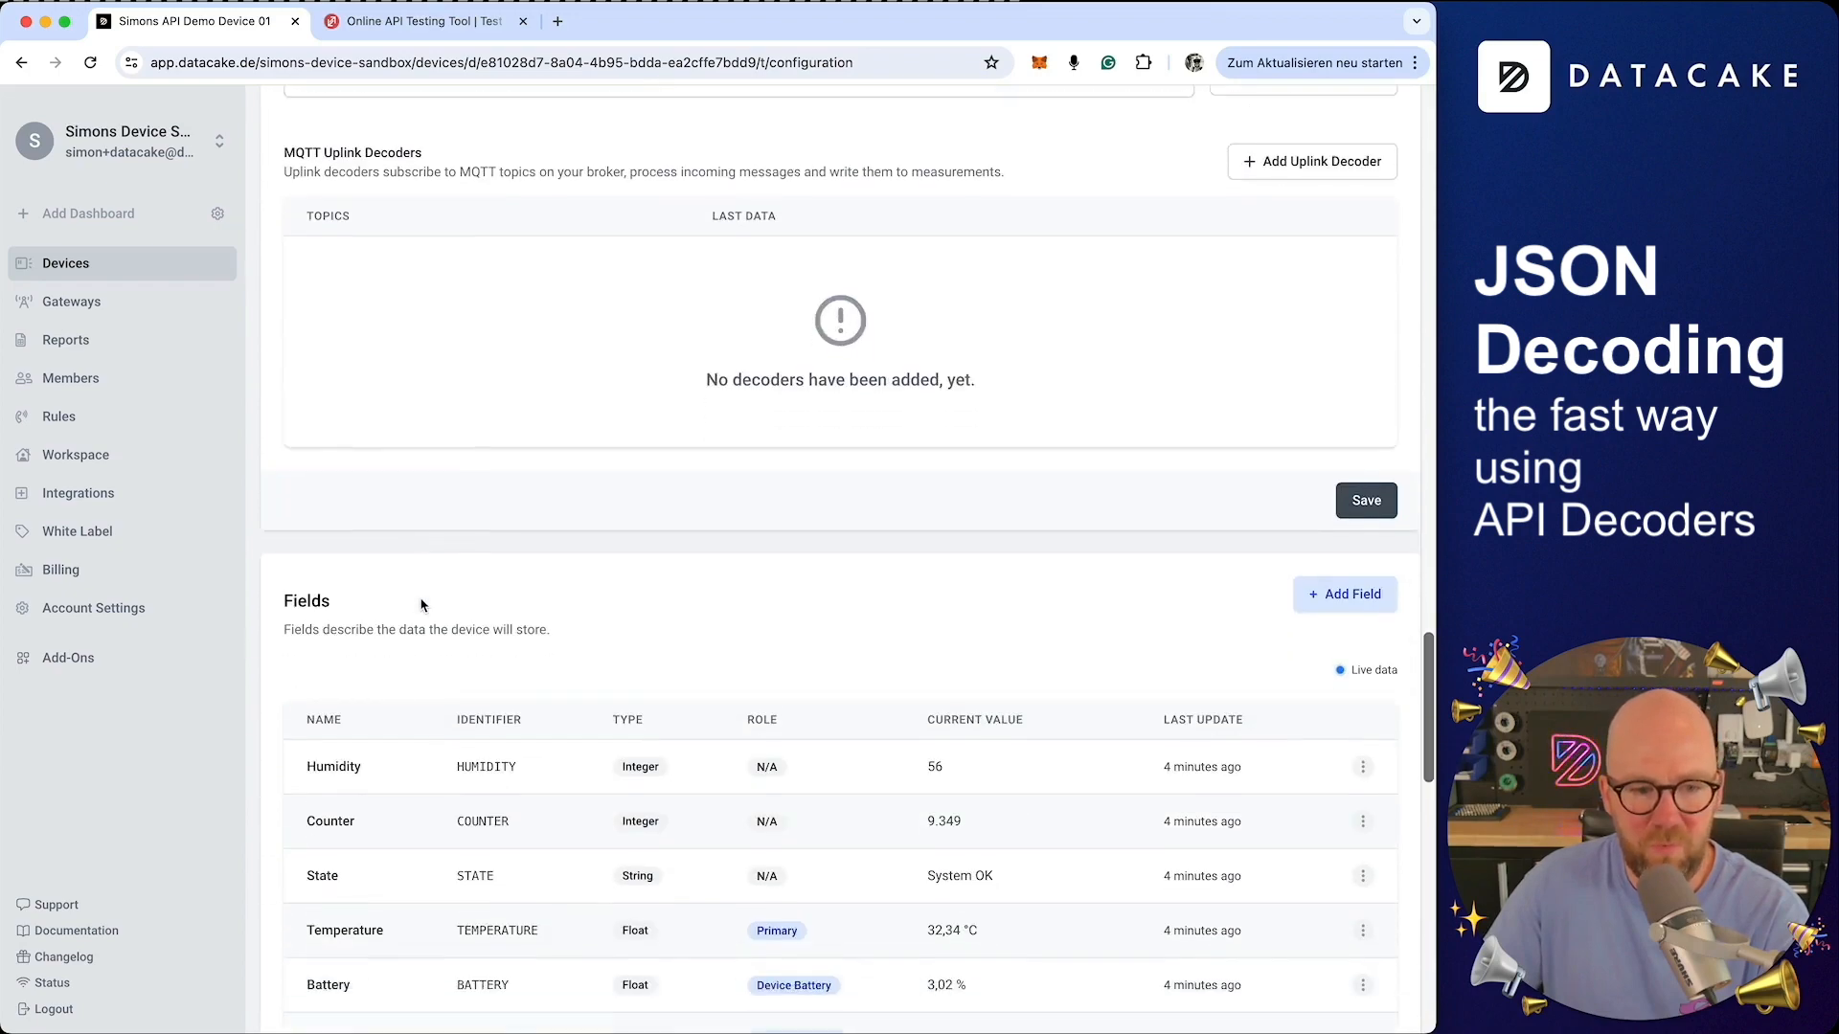
scroll(898, 600, down, 6)
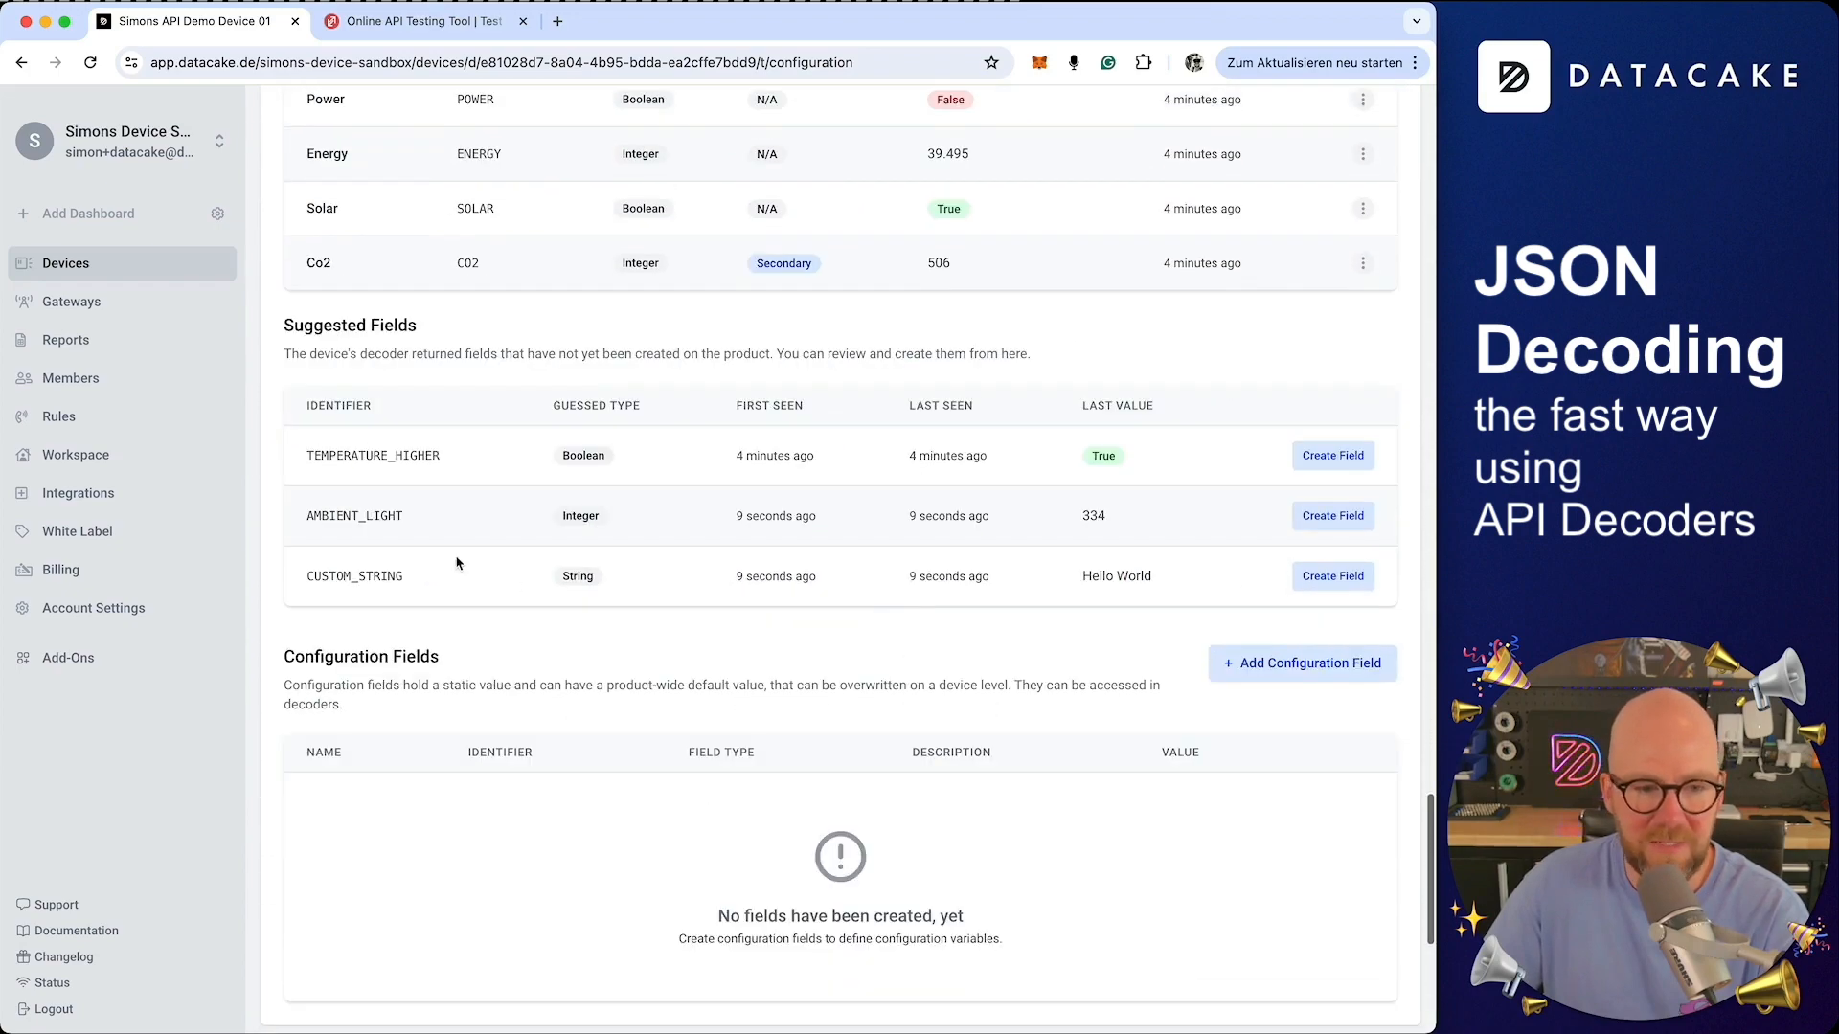
double_click(335, 517)
double_click(343, 577)
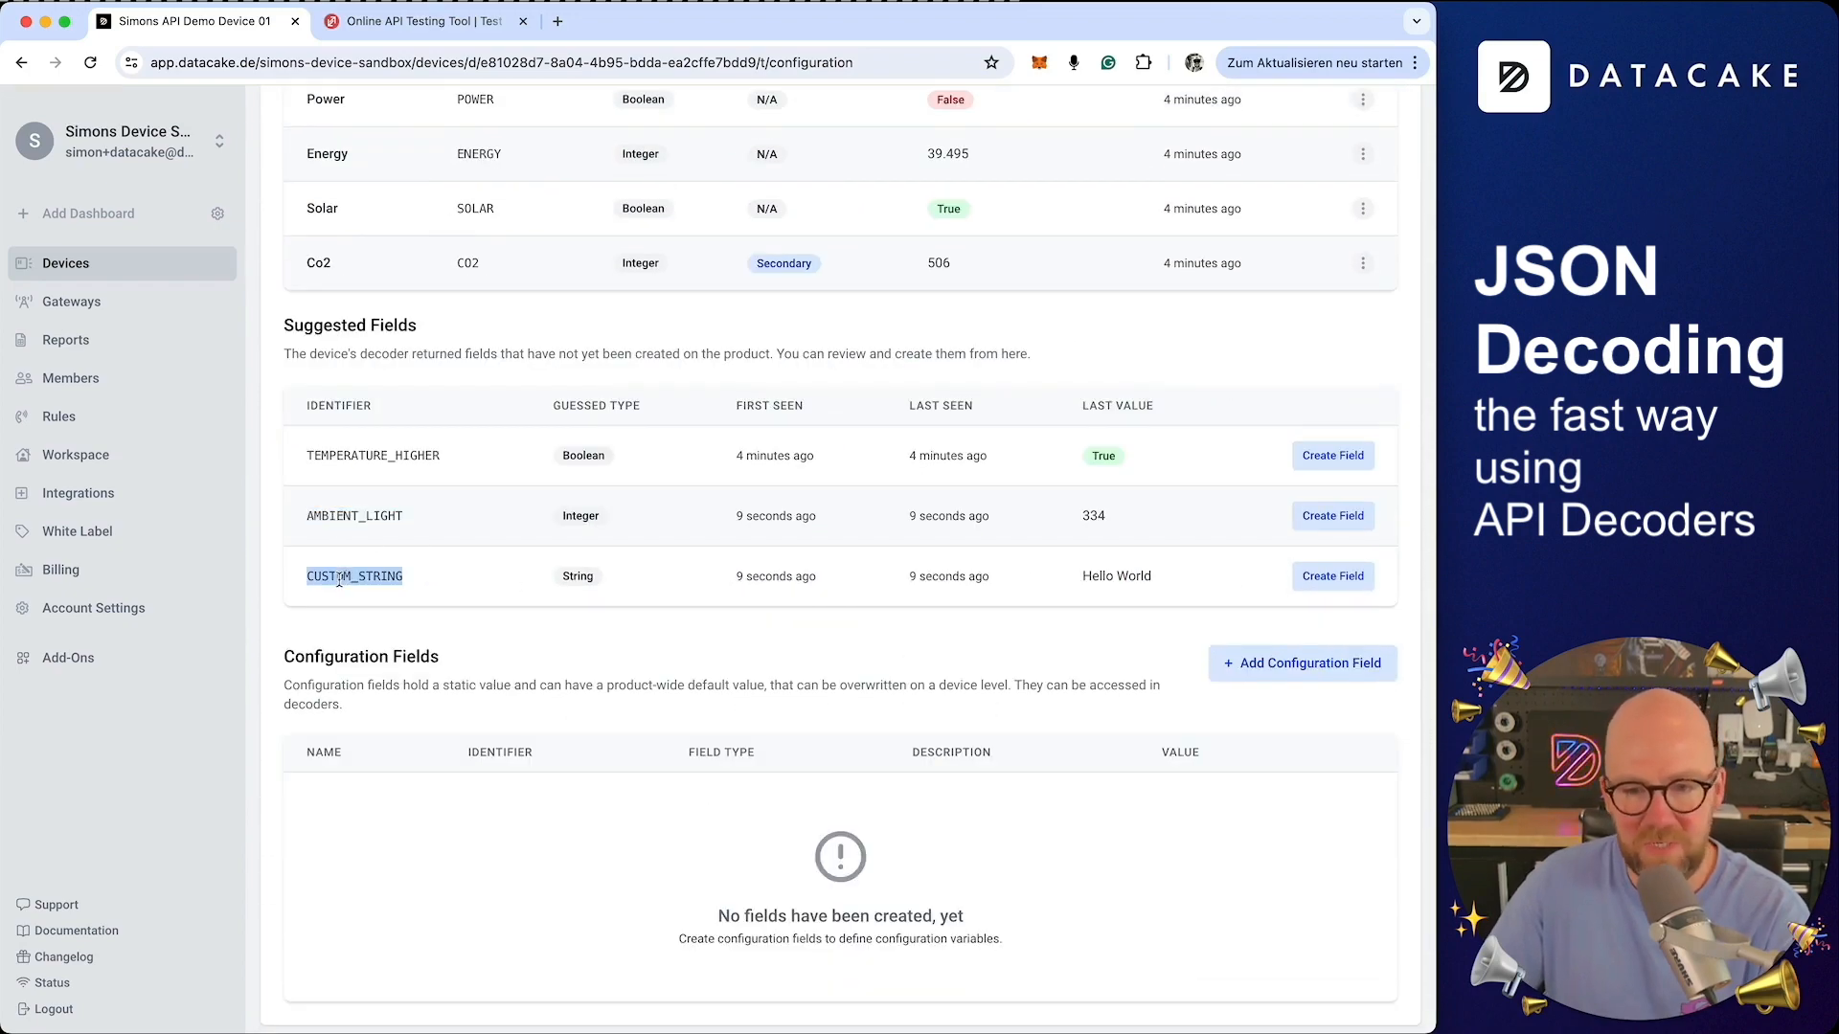
double_click(347, 328)
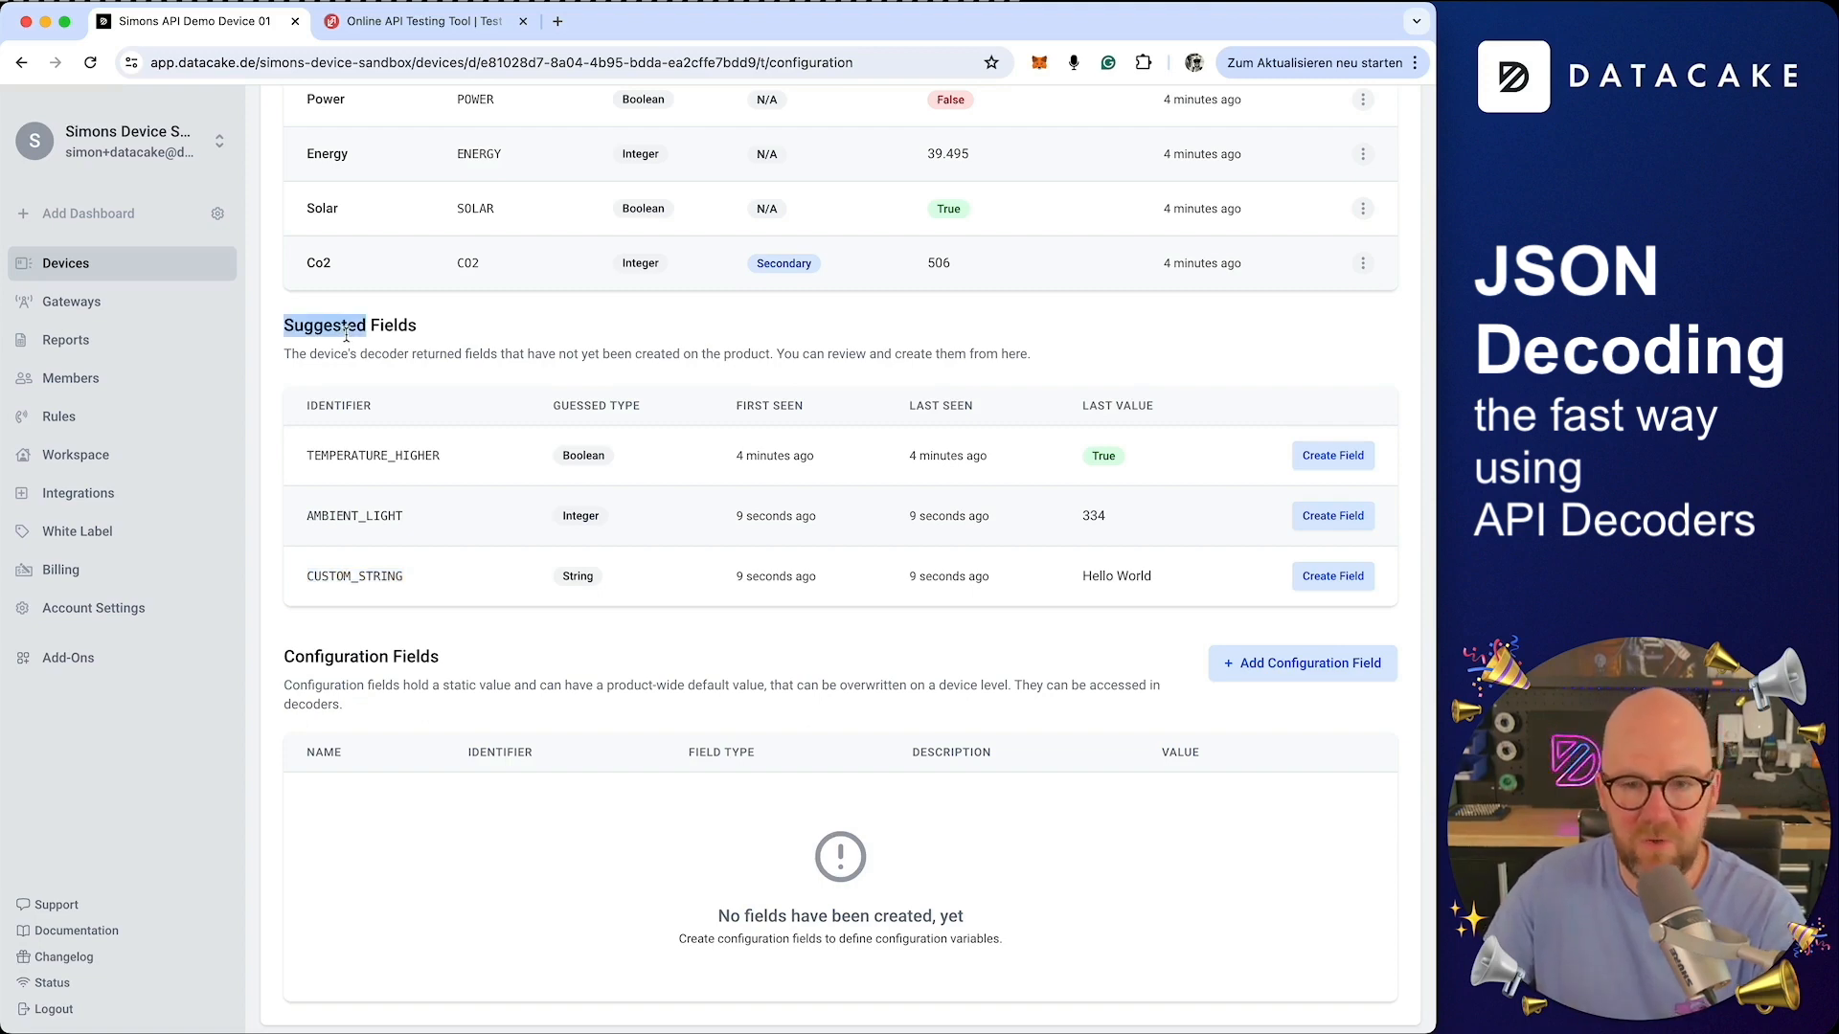
click(1333, 516)
click(977, 875)
click(1332, 570)
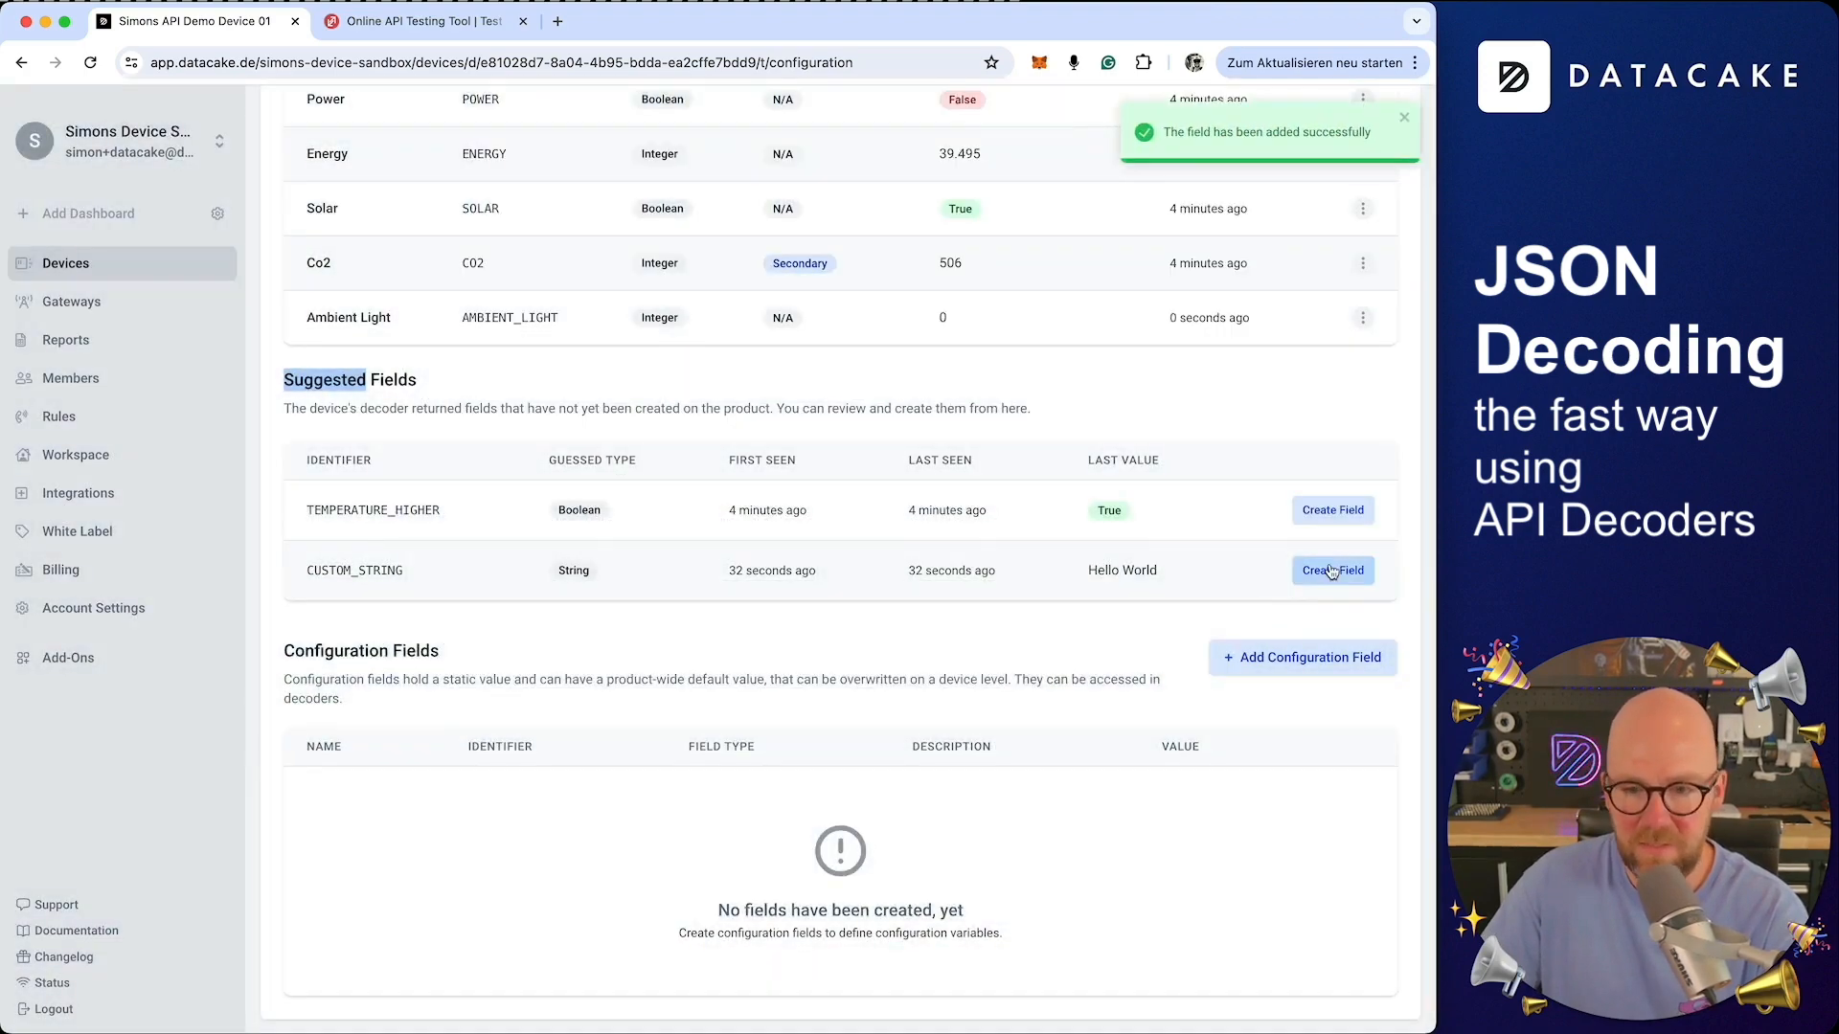
click(970, 873)
Add a value widget showing the Custom String field to Device 01's dashboard, enlarge it, and leave edit mode
click(67, 263)
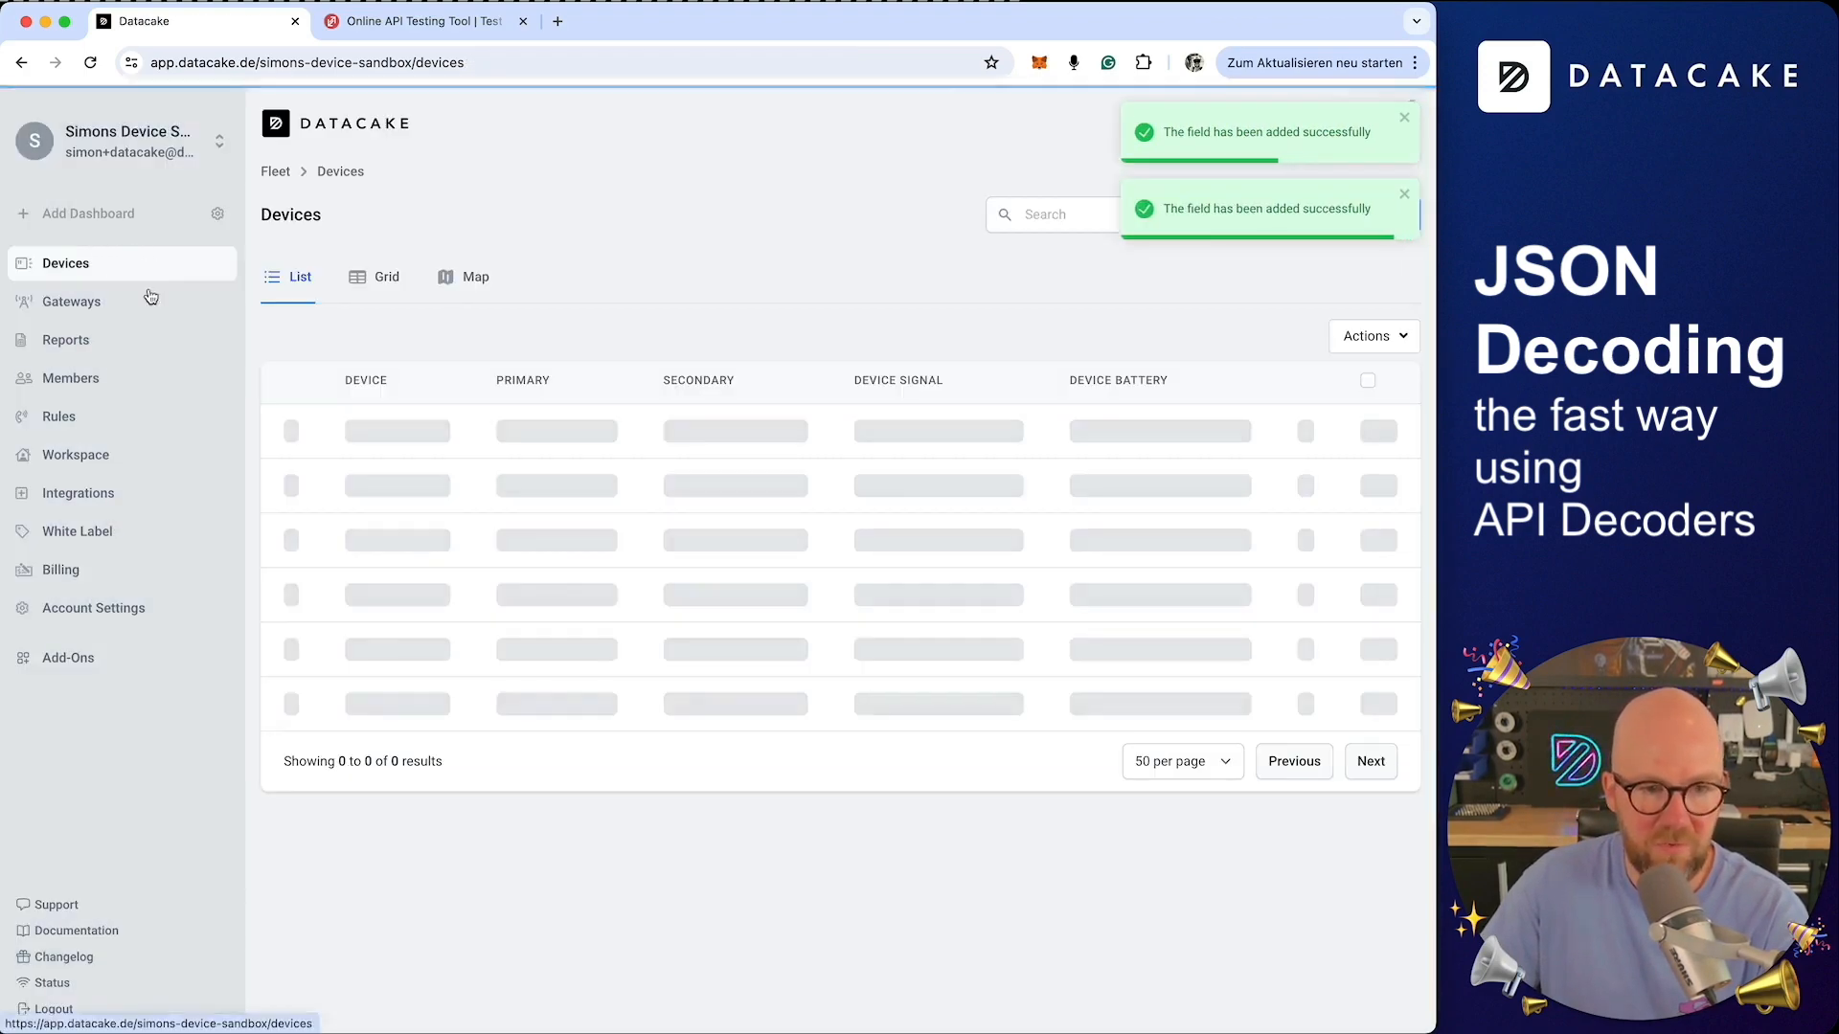
click(446, 487)
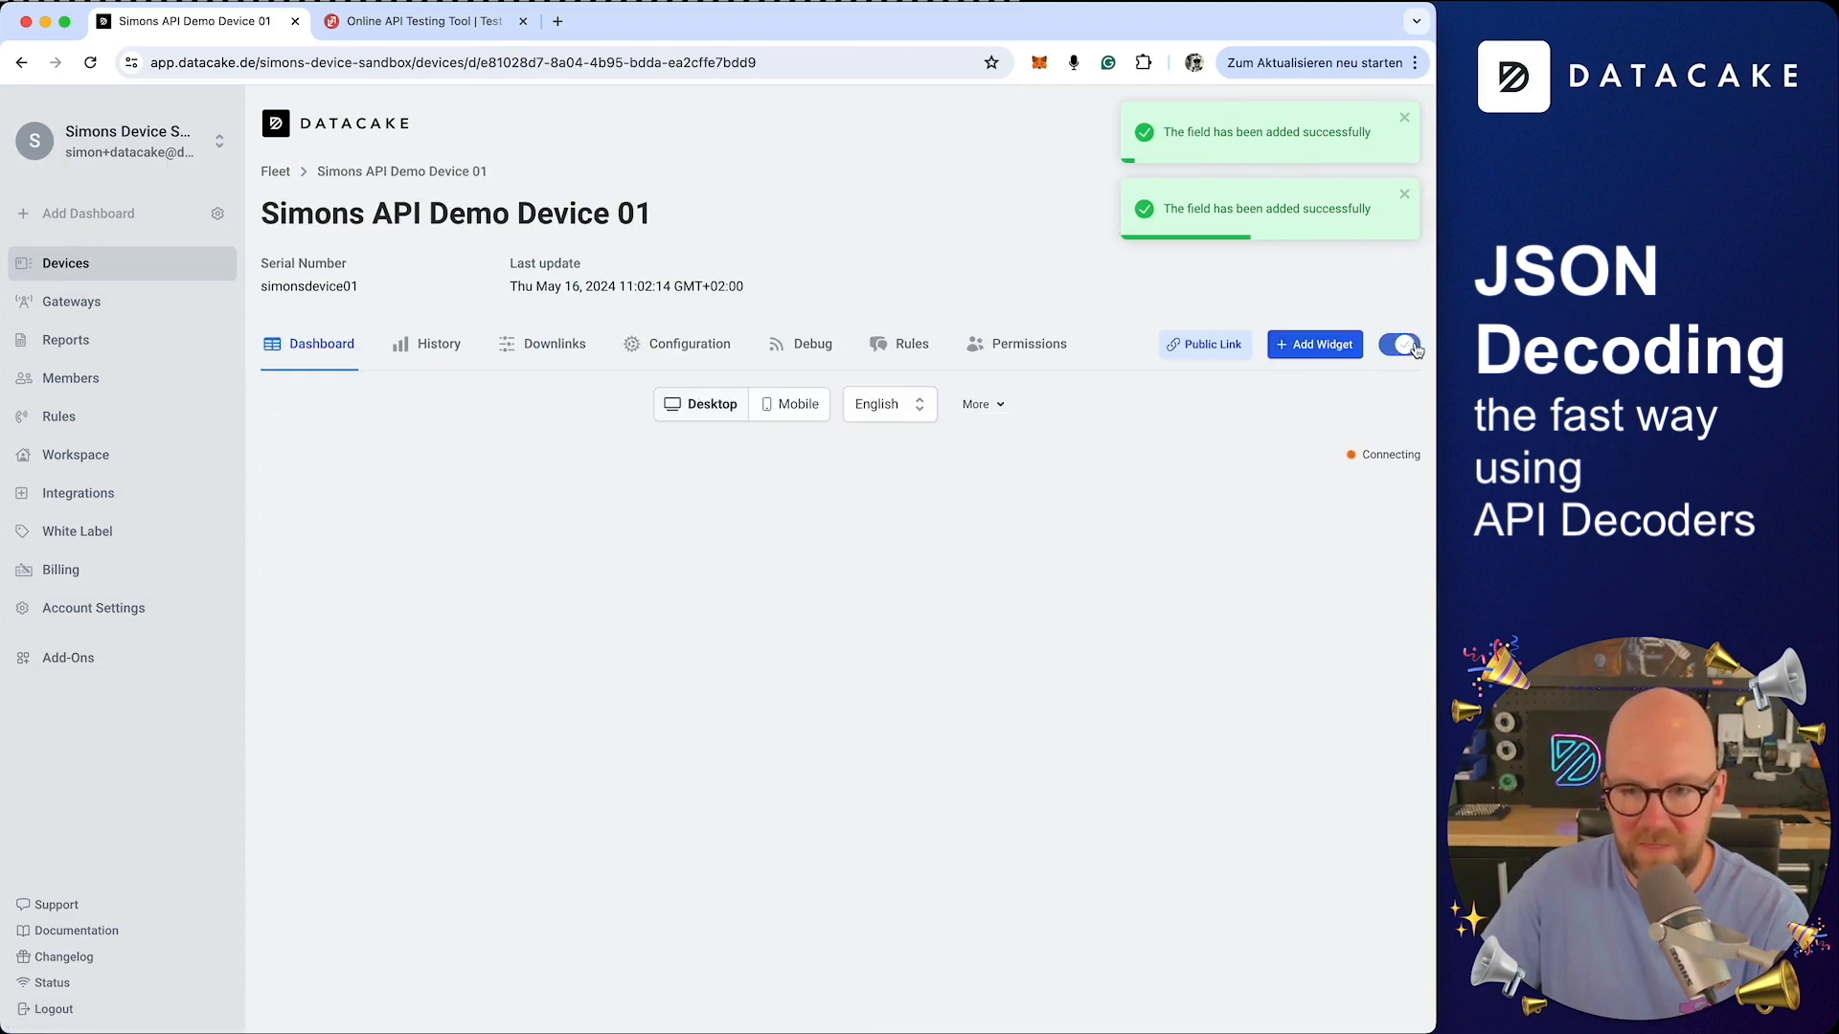
click(1314, 345)
click(521, 479)
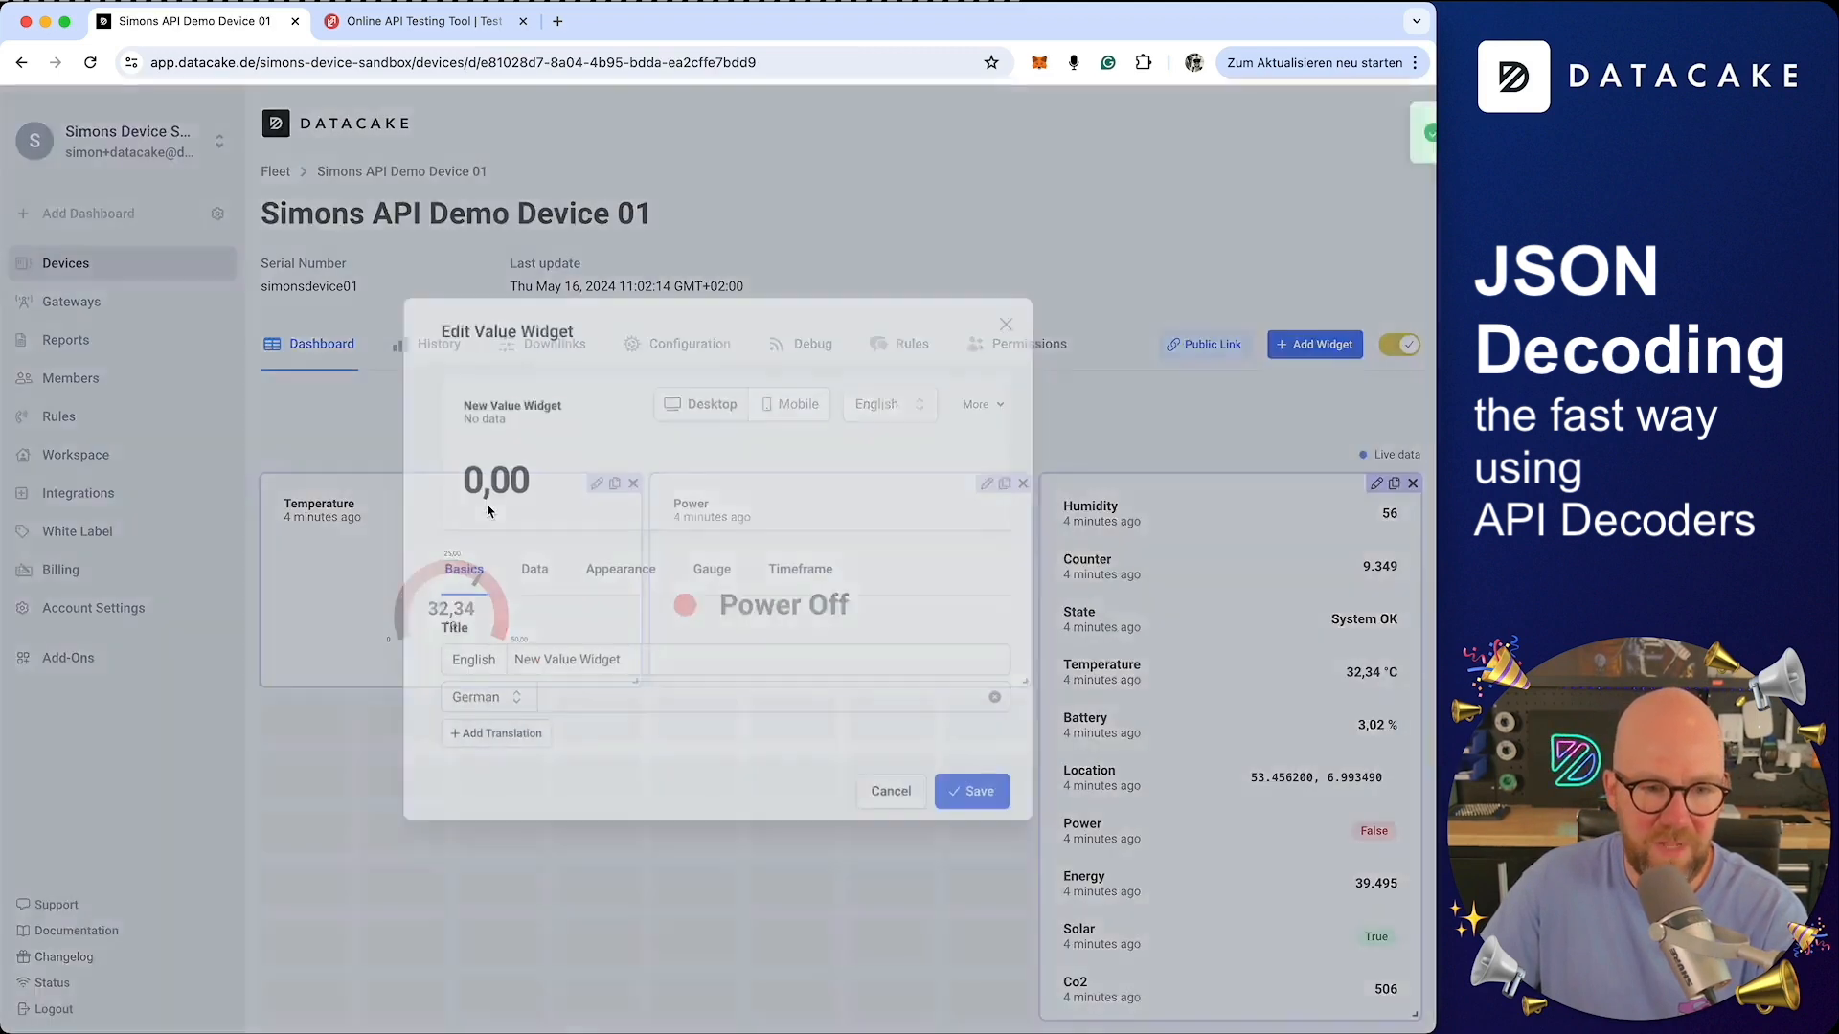
click(531, 456)
click(563, 597)
scroll(575, 685, down, 2)
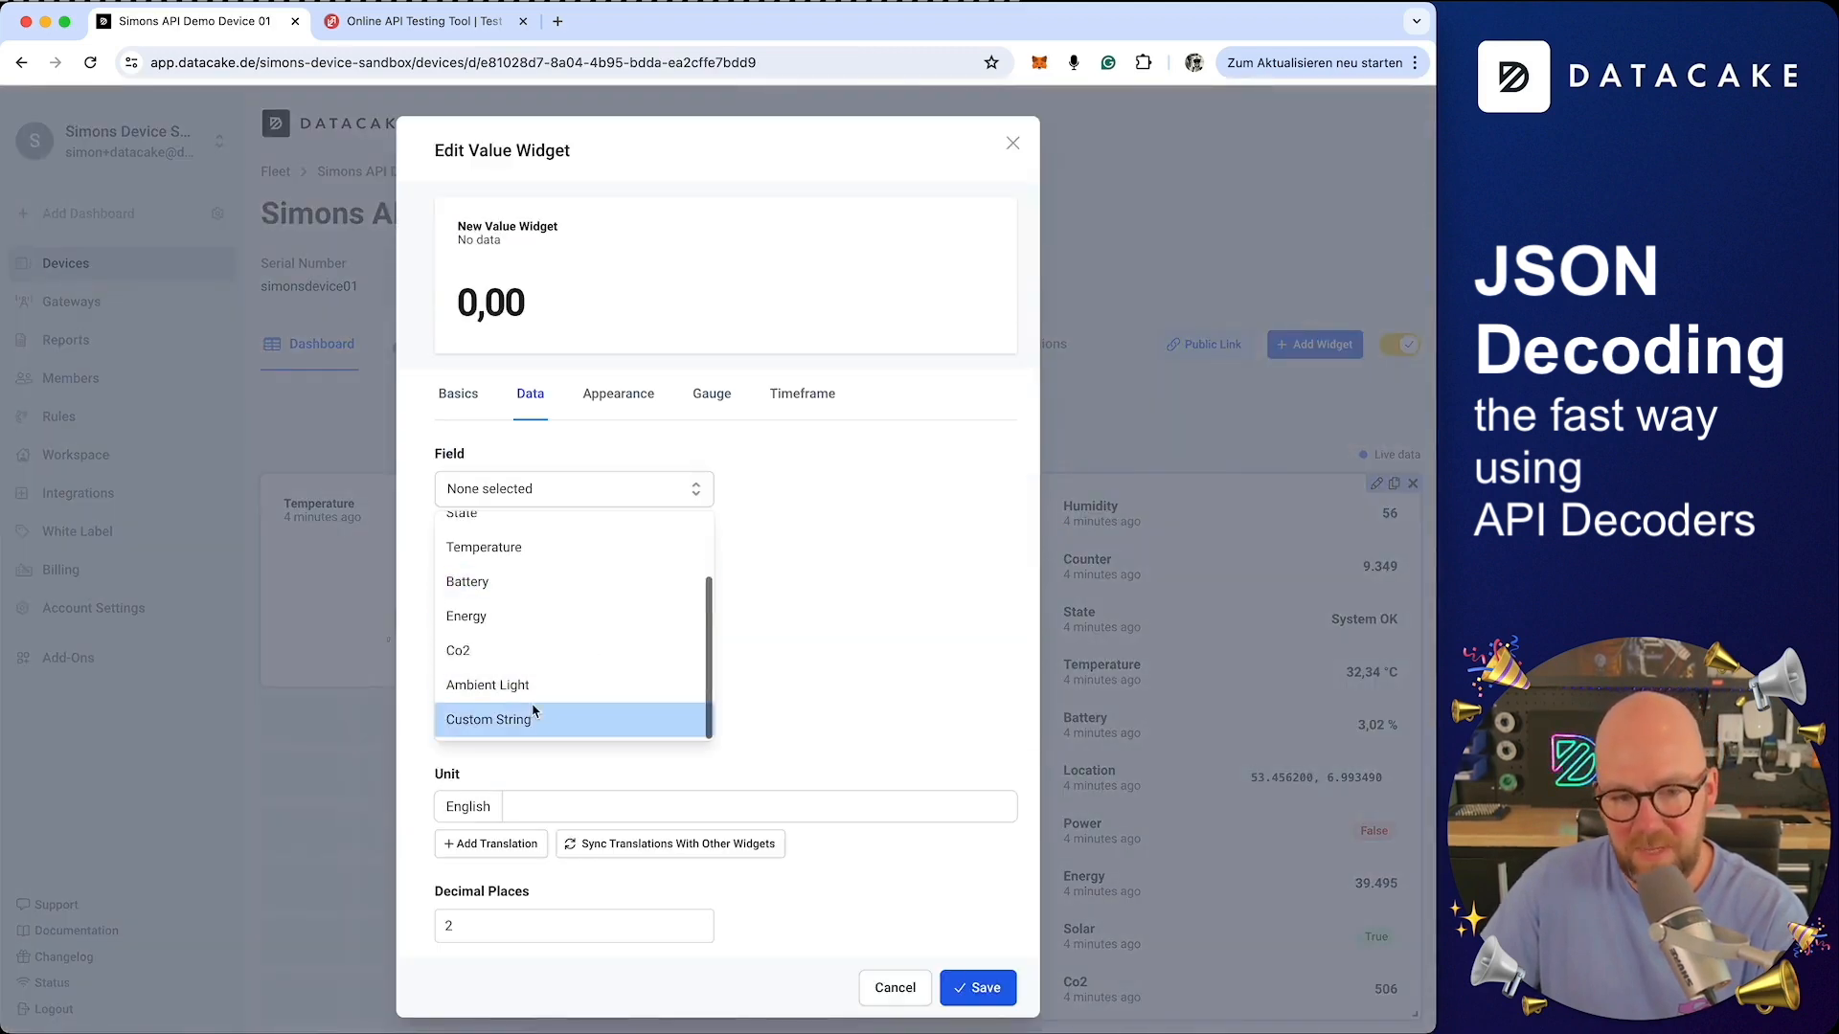
click(532, 713)
click(976, 855)
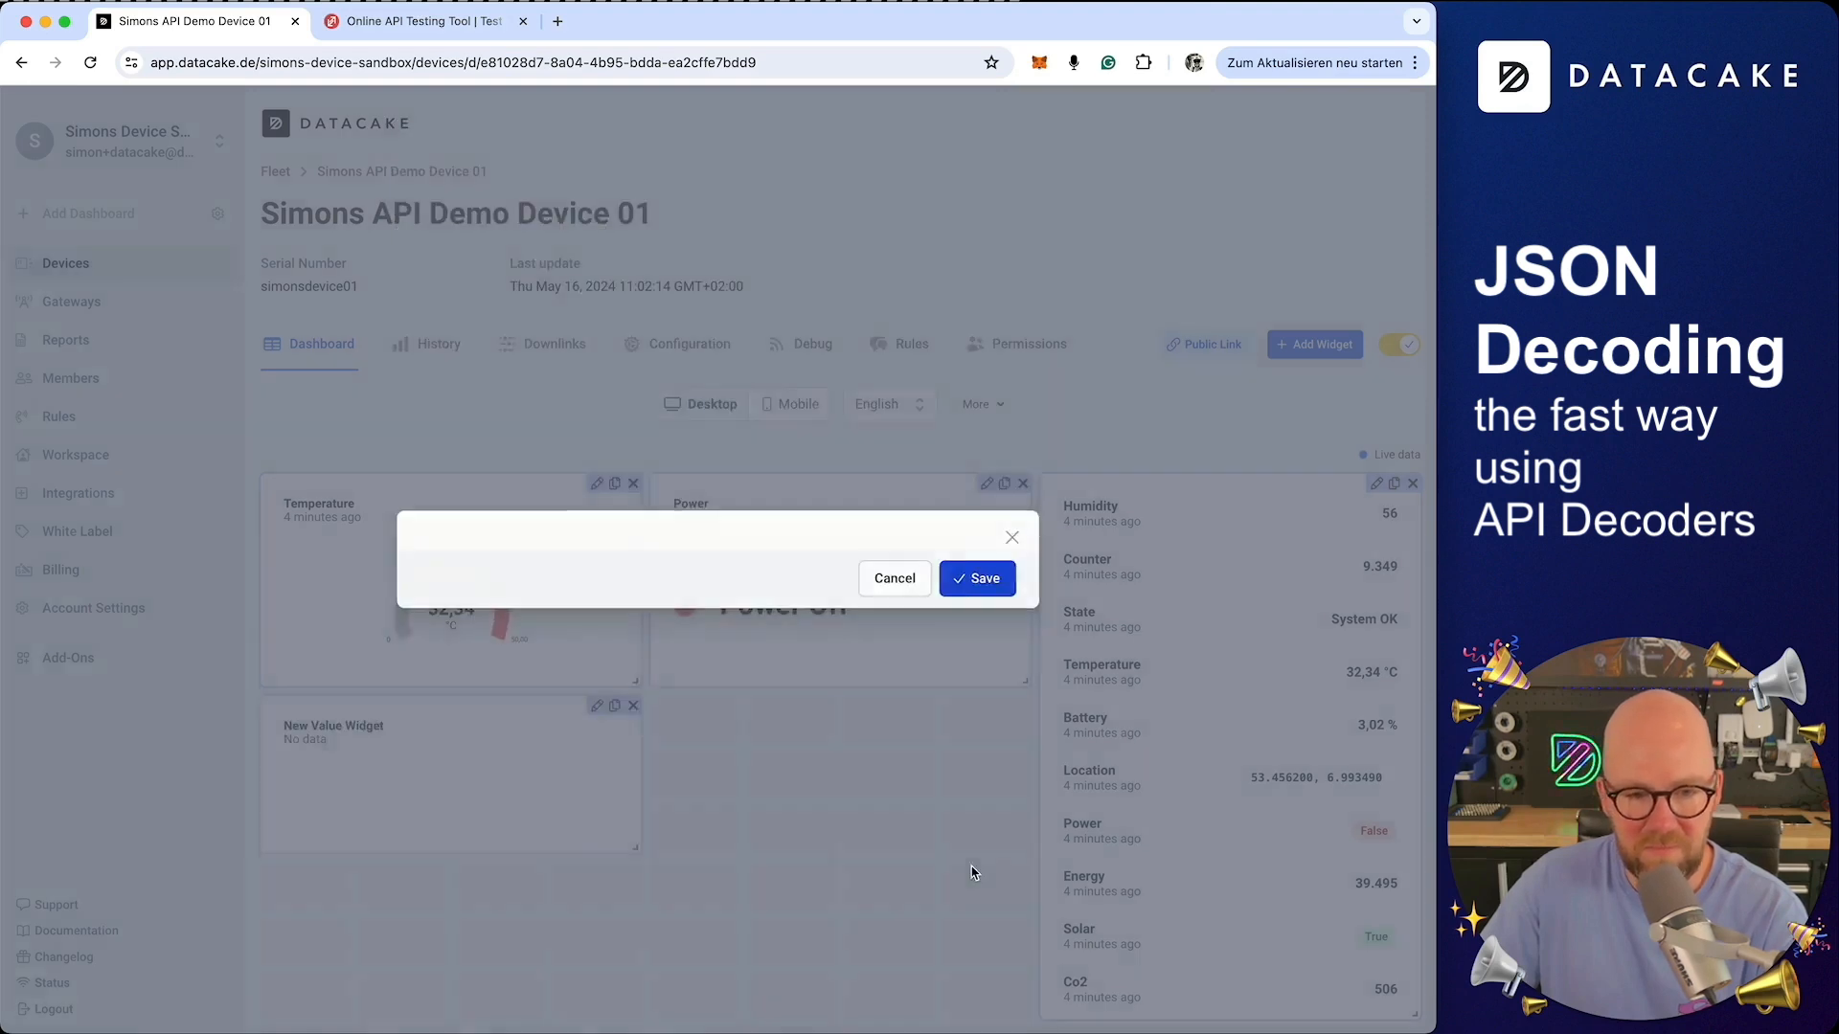
drag(637, 850, 640, 934)
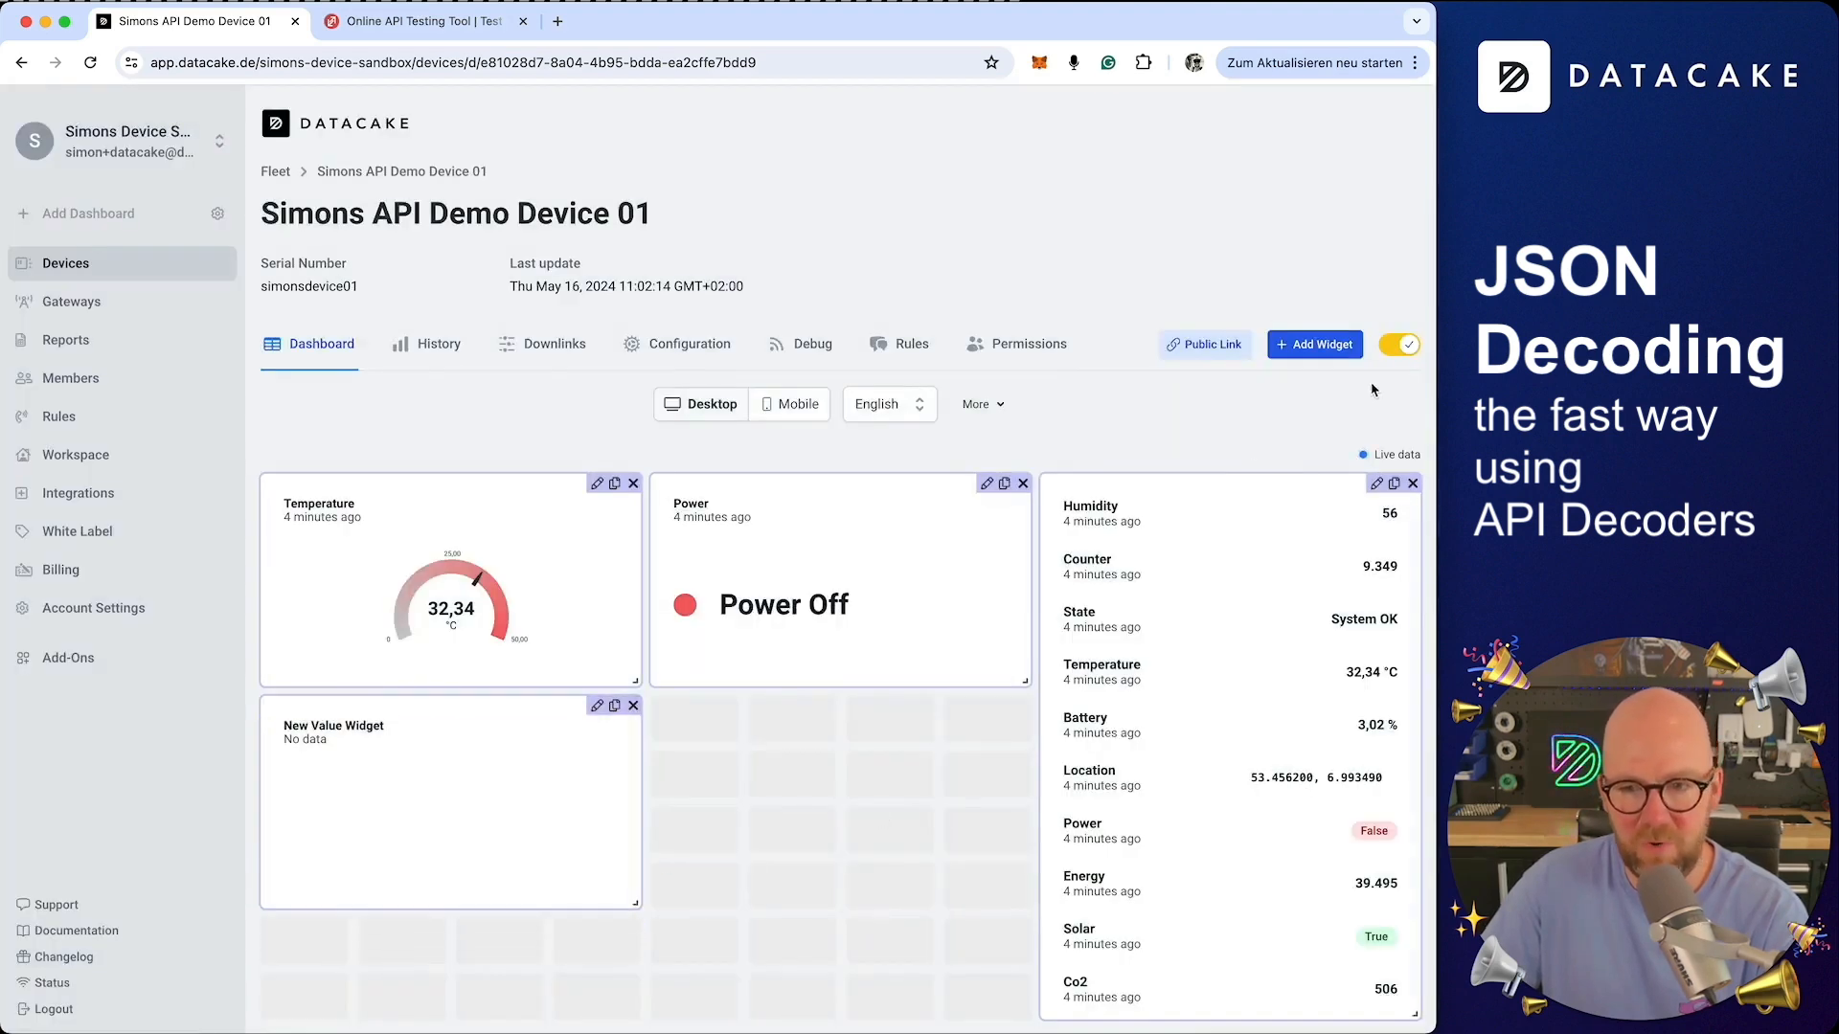
click(1396, 347)
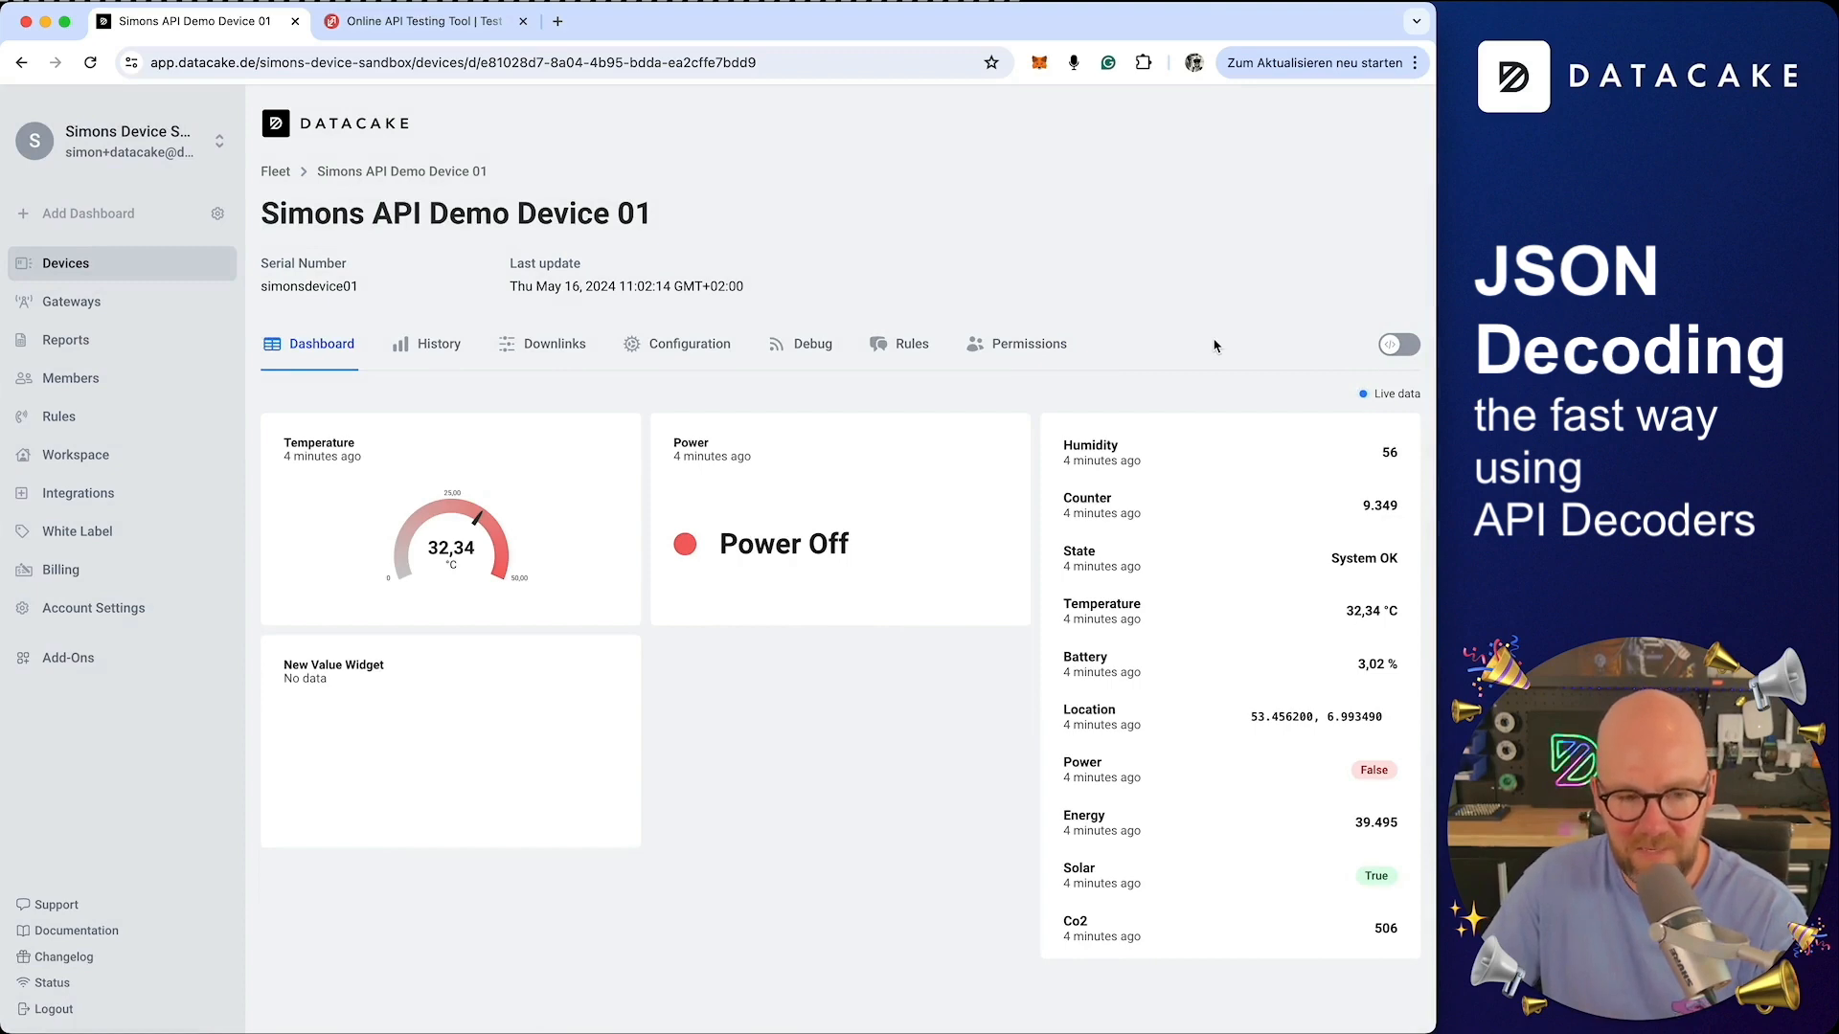
Resend the POST request in ReqBin and open the Simons API Demo Device 02 dashboard to check the new widget
click(398, 35)
click(1371, 228)
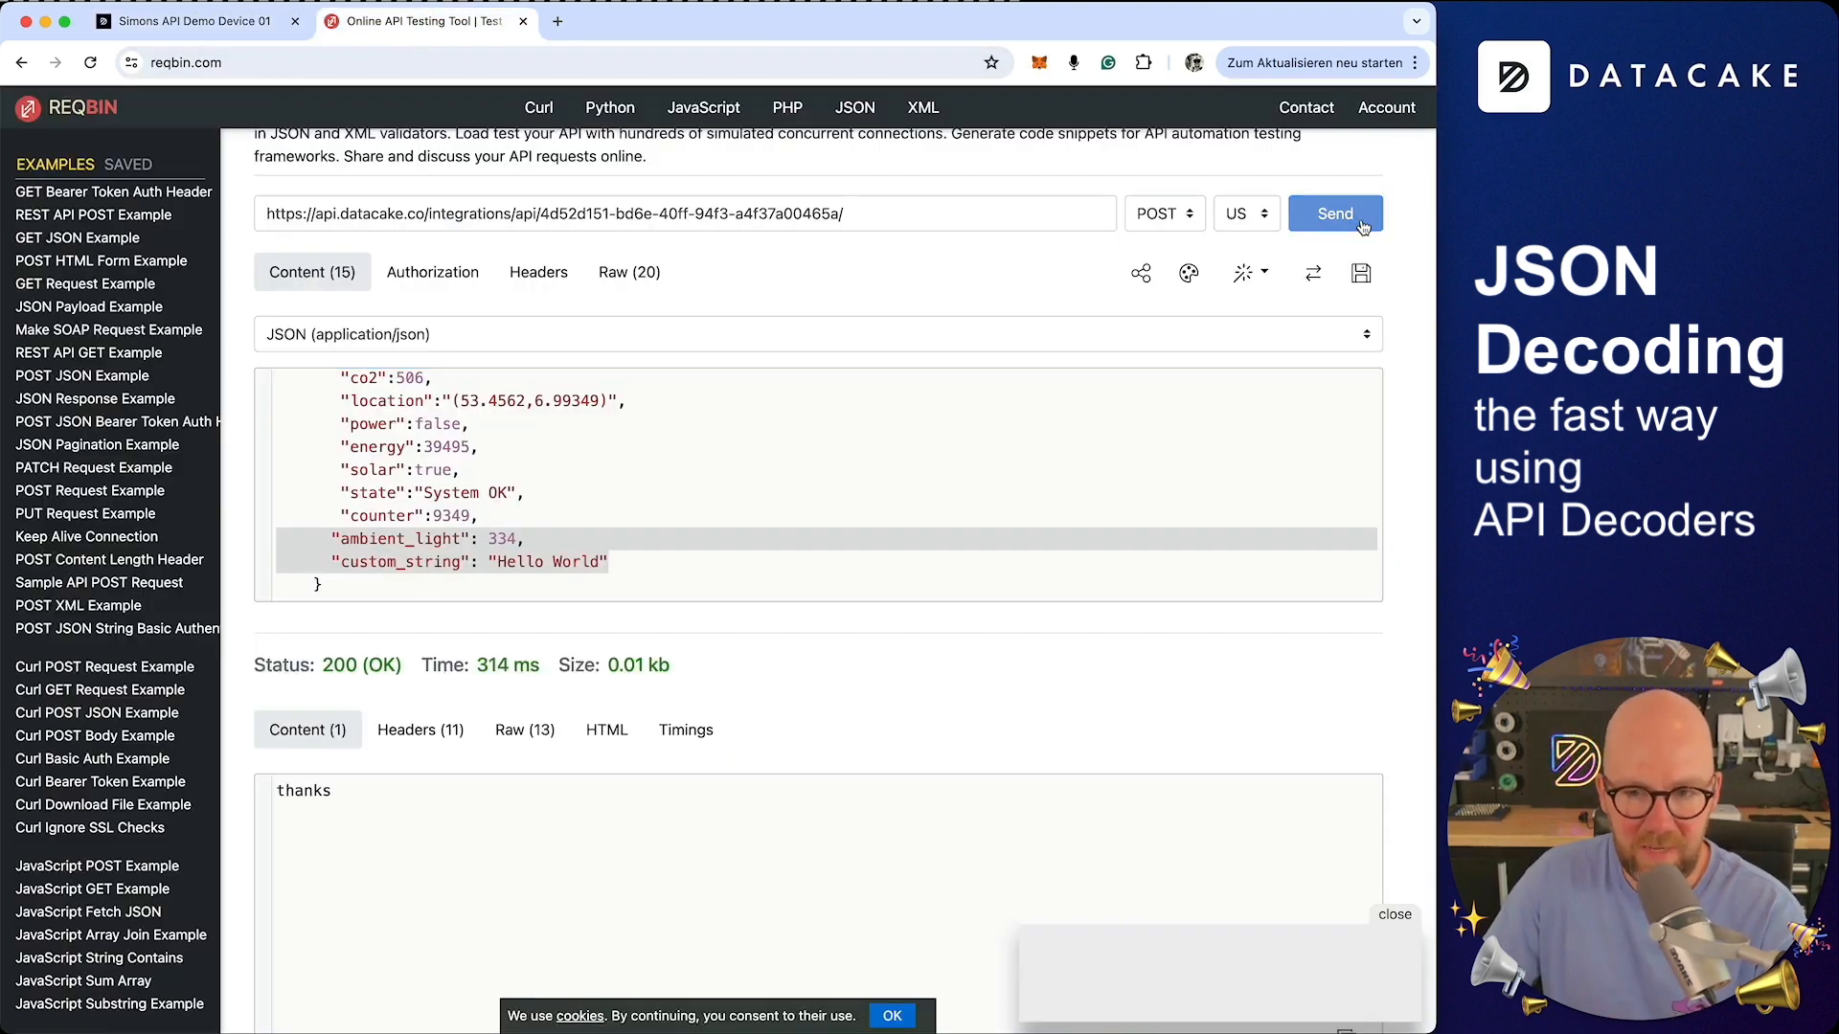
click(223, 29)
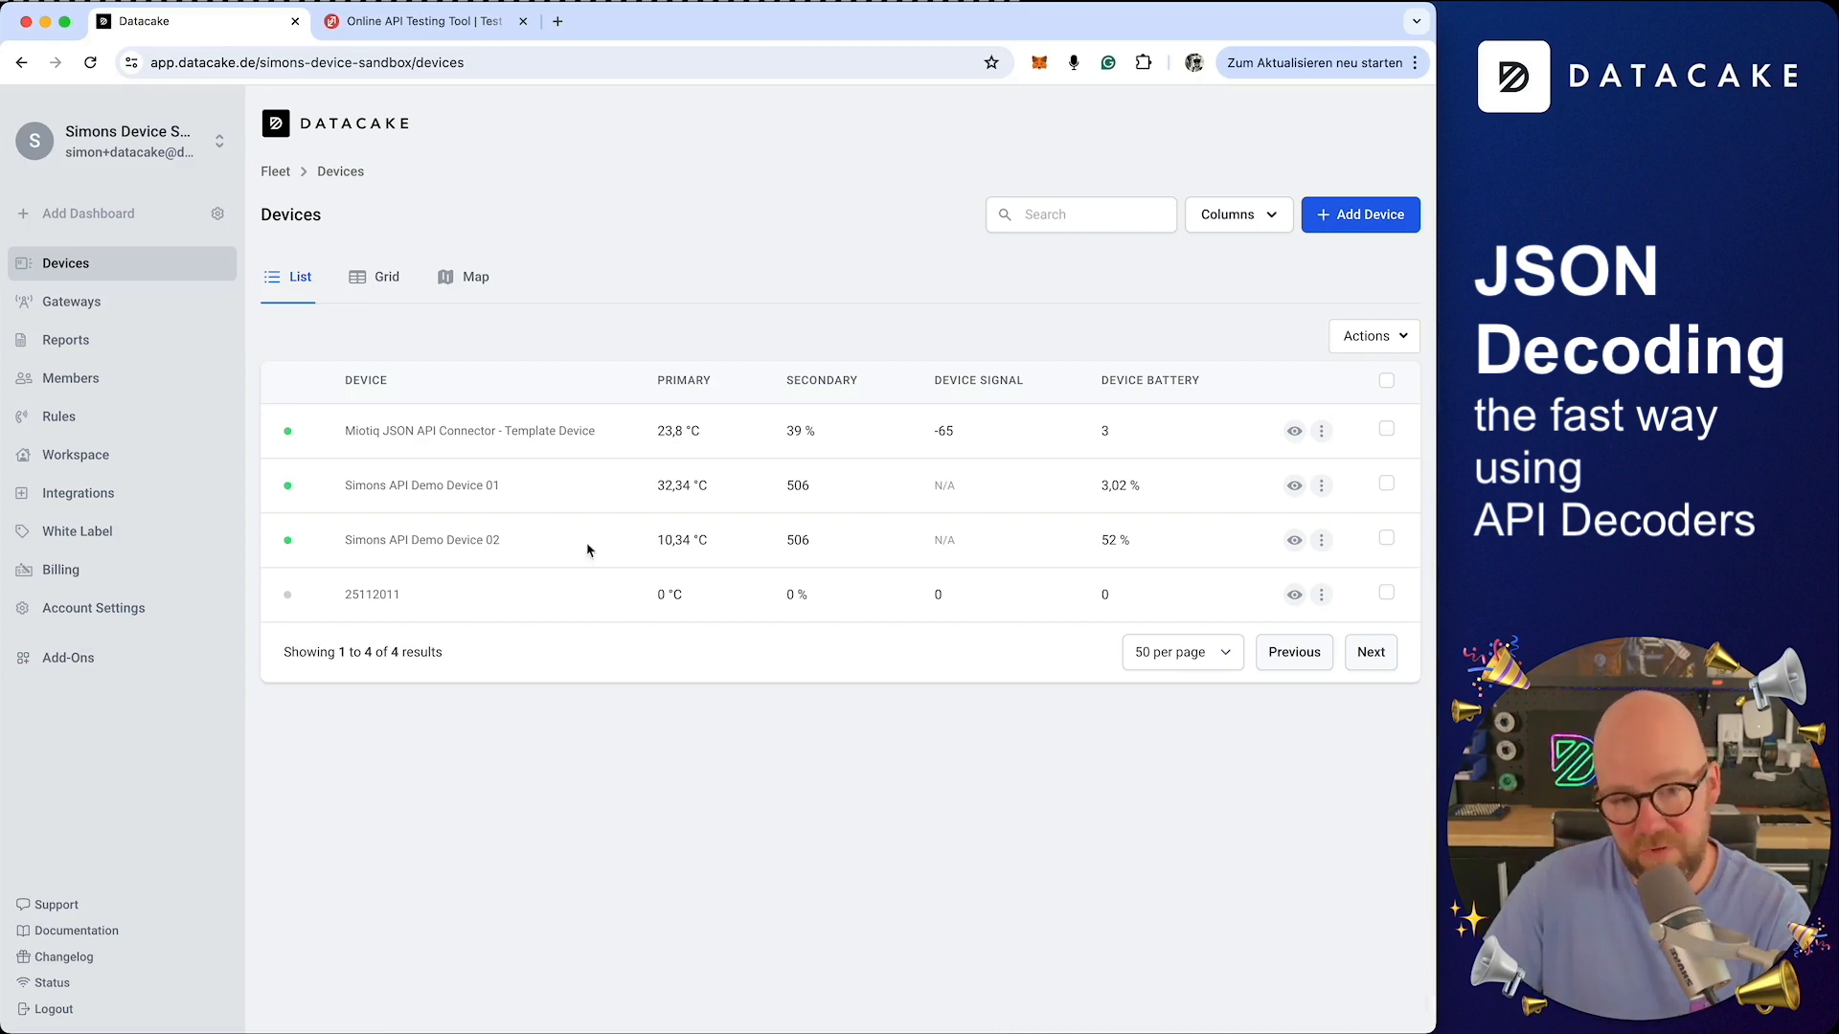
click(472, 549)
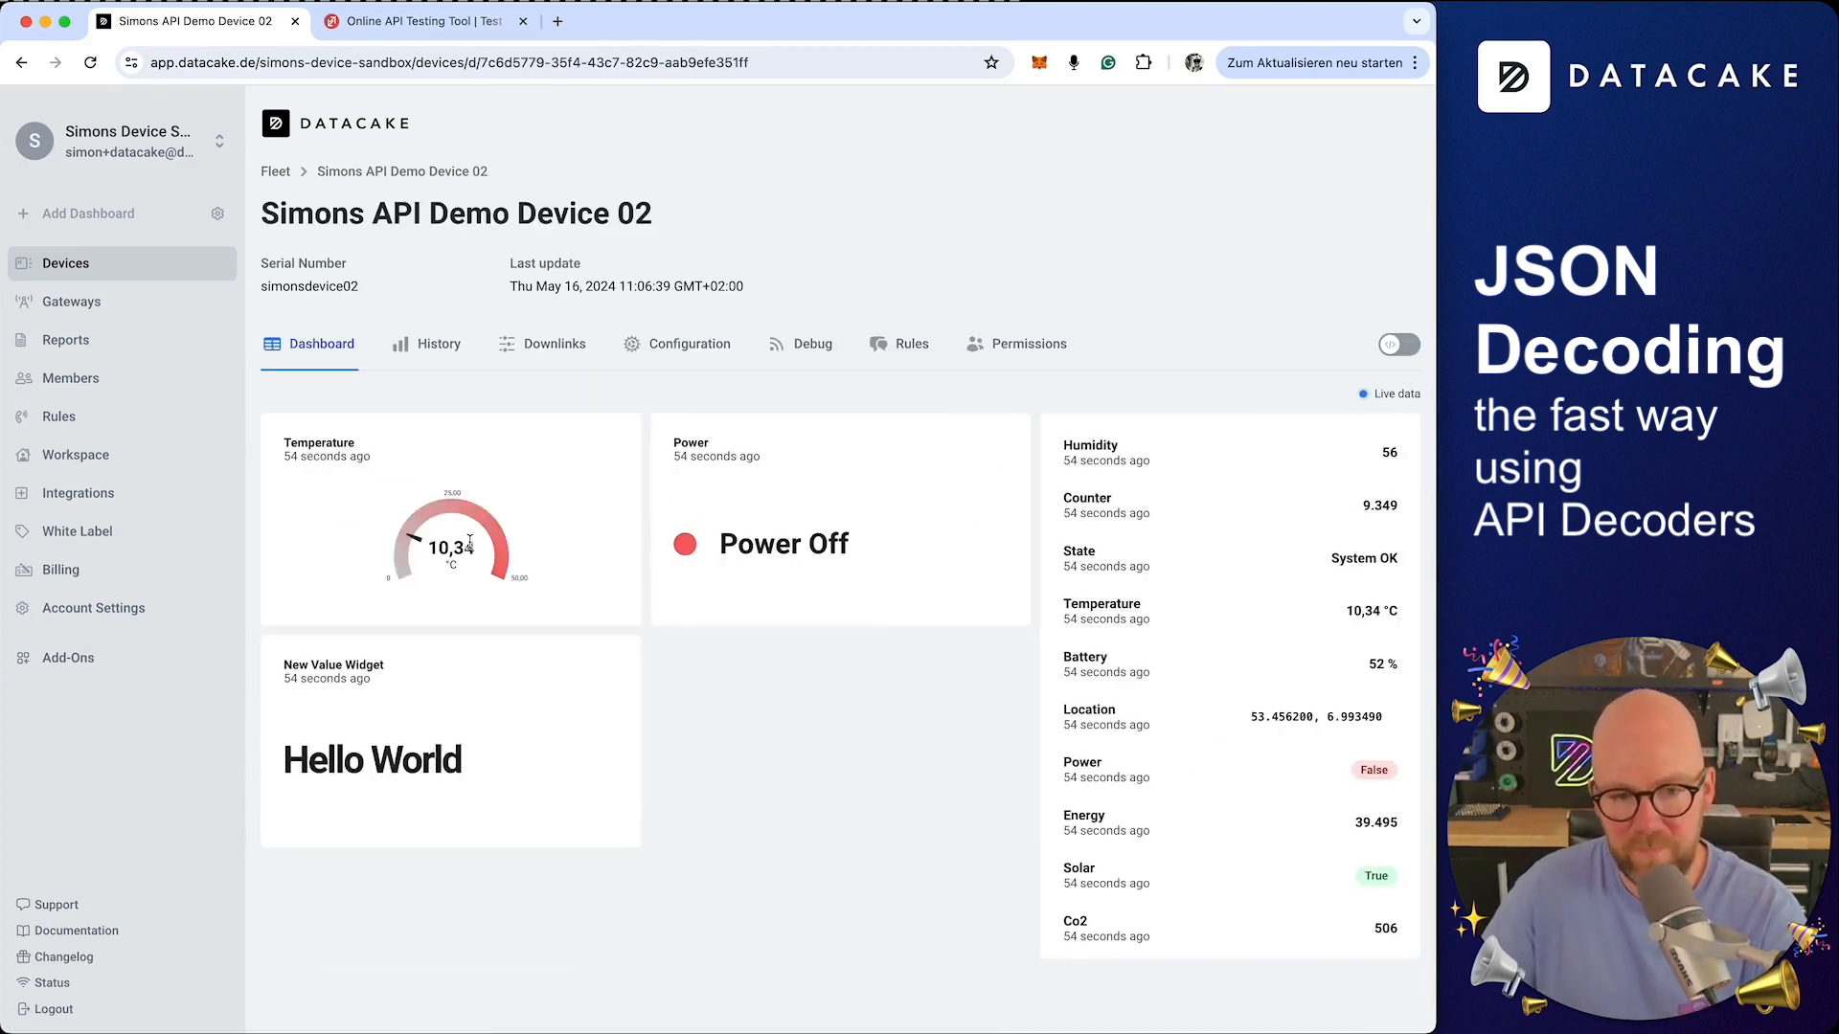
triple_click(360, 772)
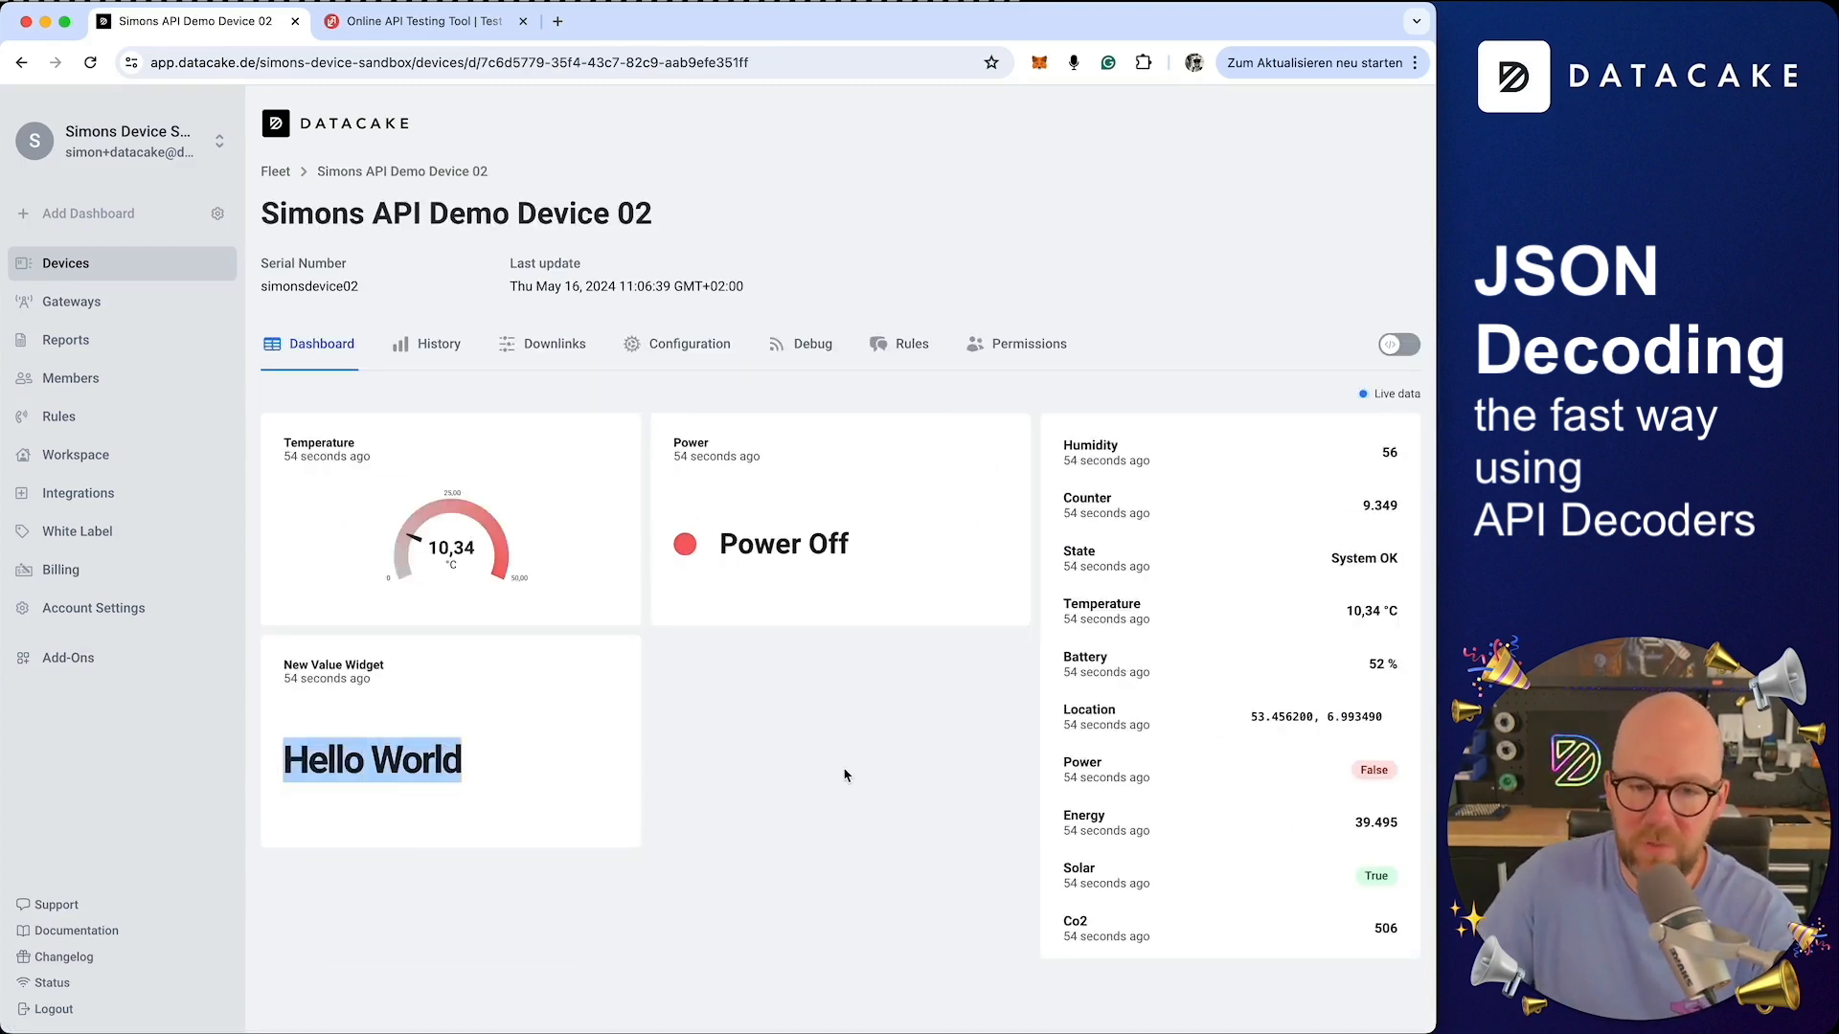
click(767, 810)
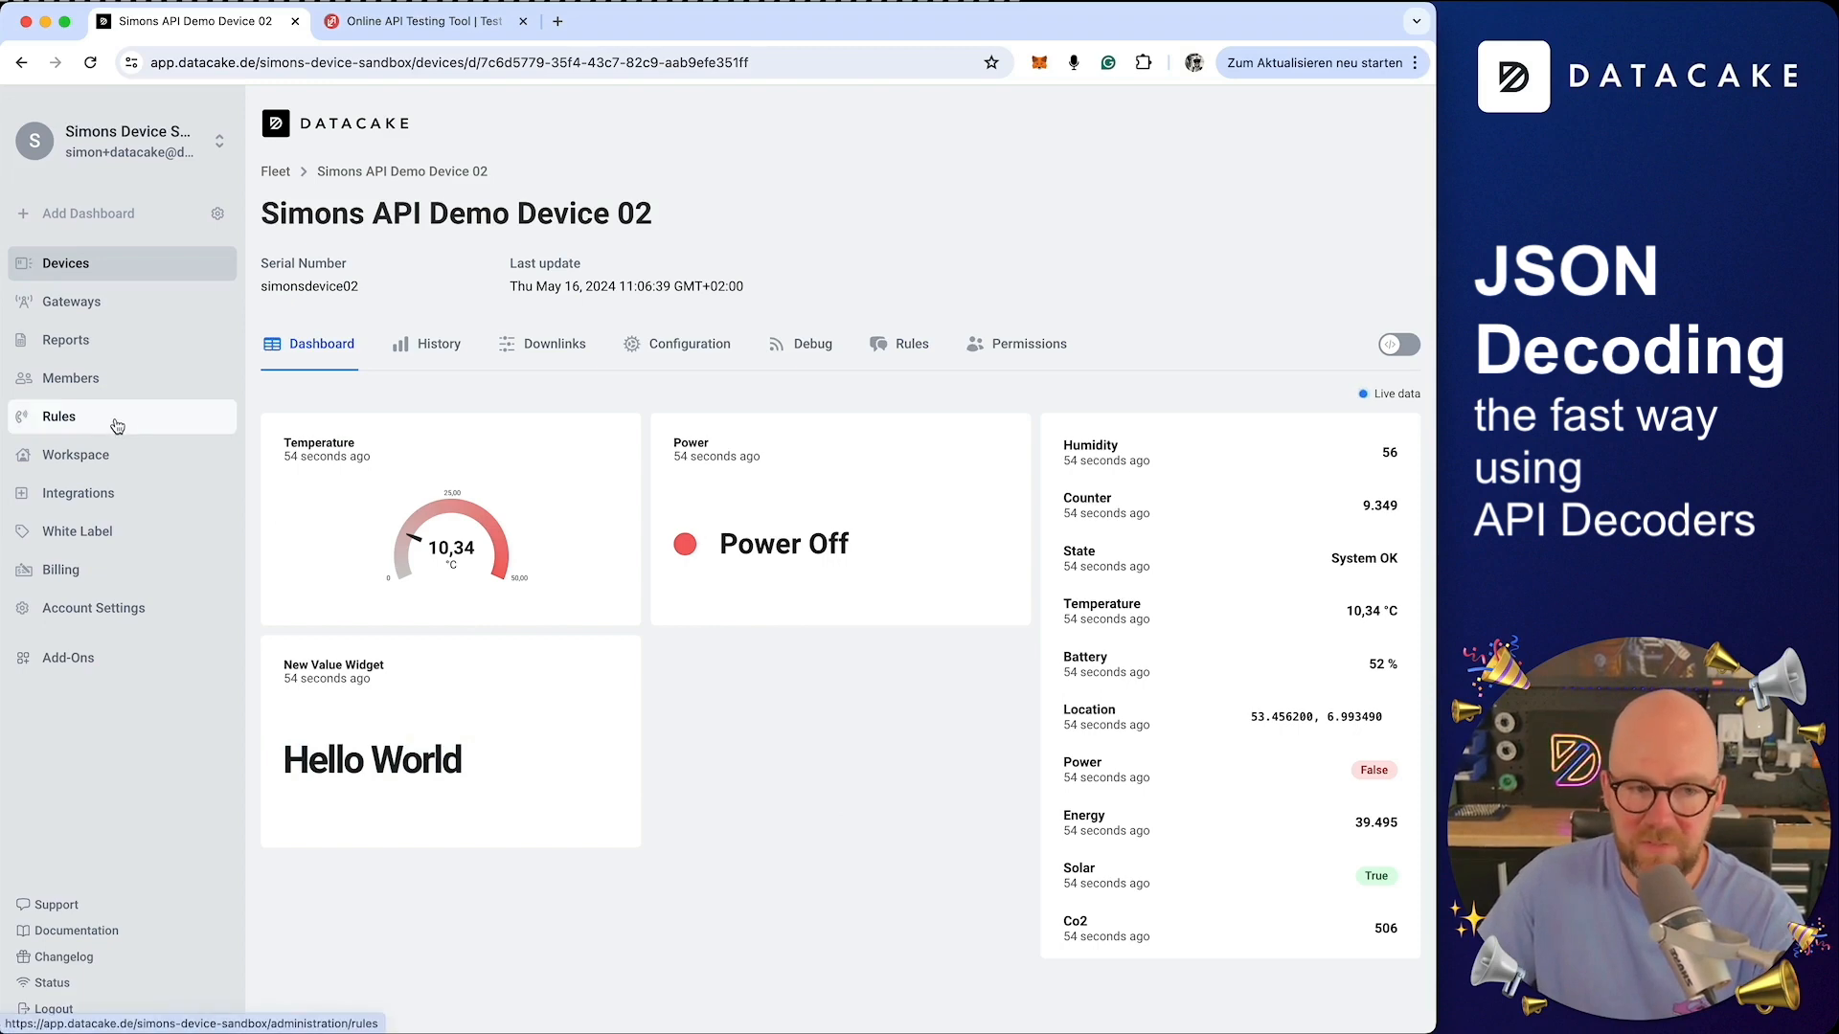
Create a read-only public link for Simons API Demo Device 02's dashboard
click(111, 383)
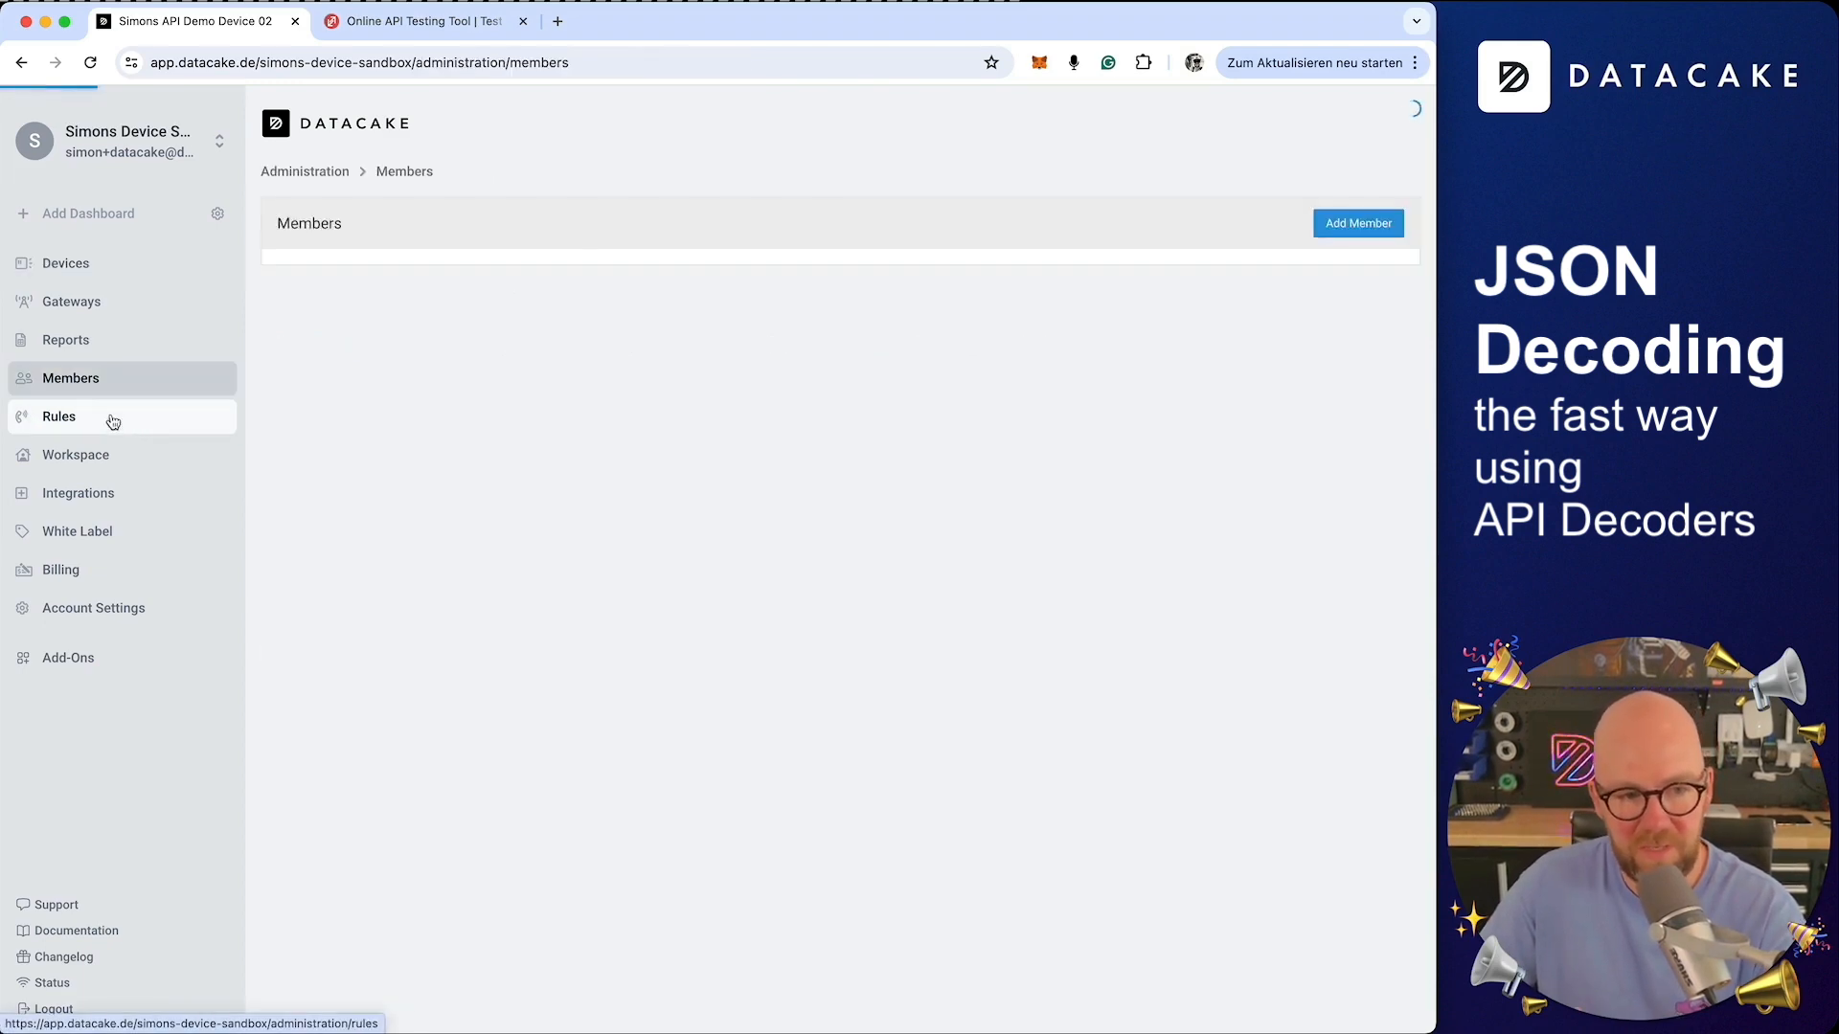
click(91, 266)
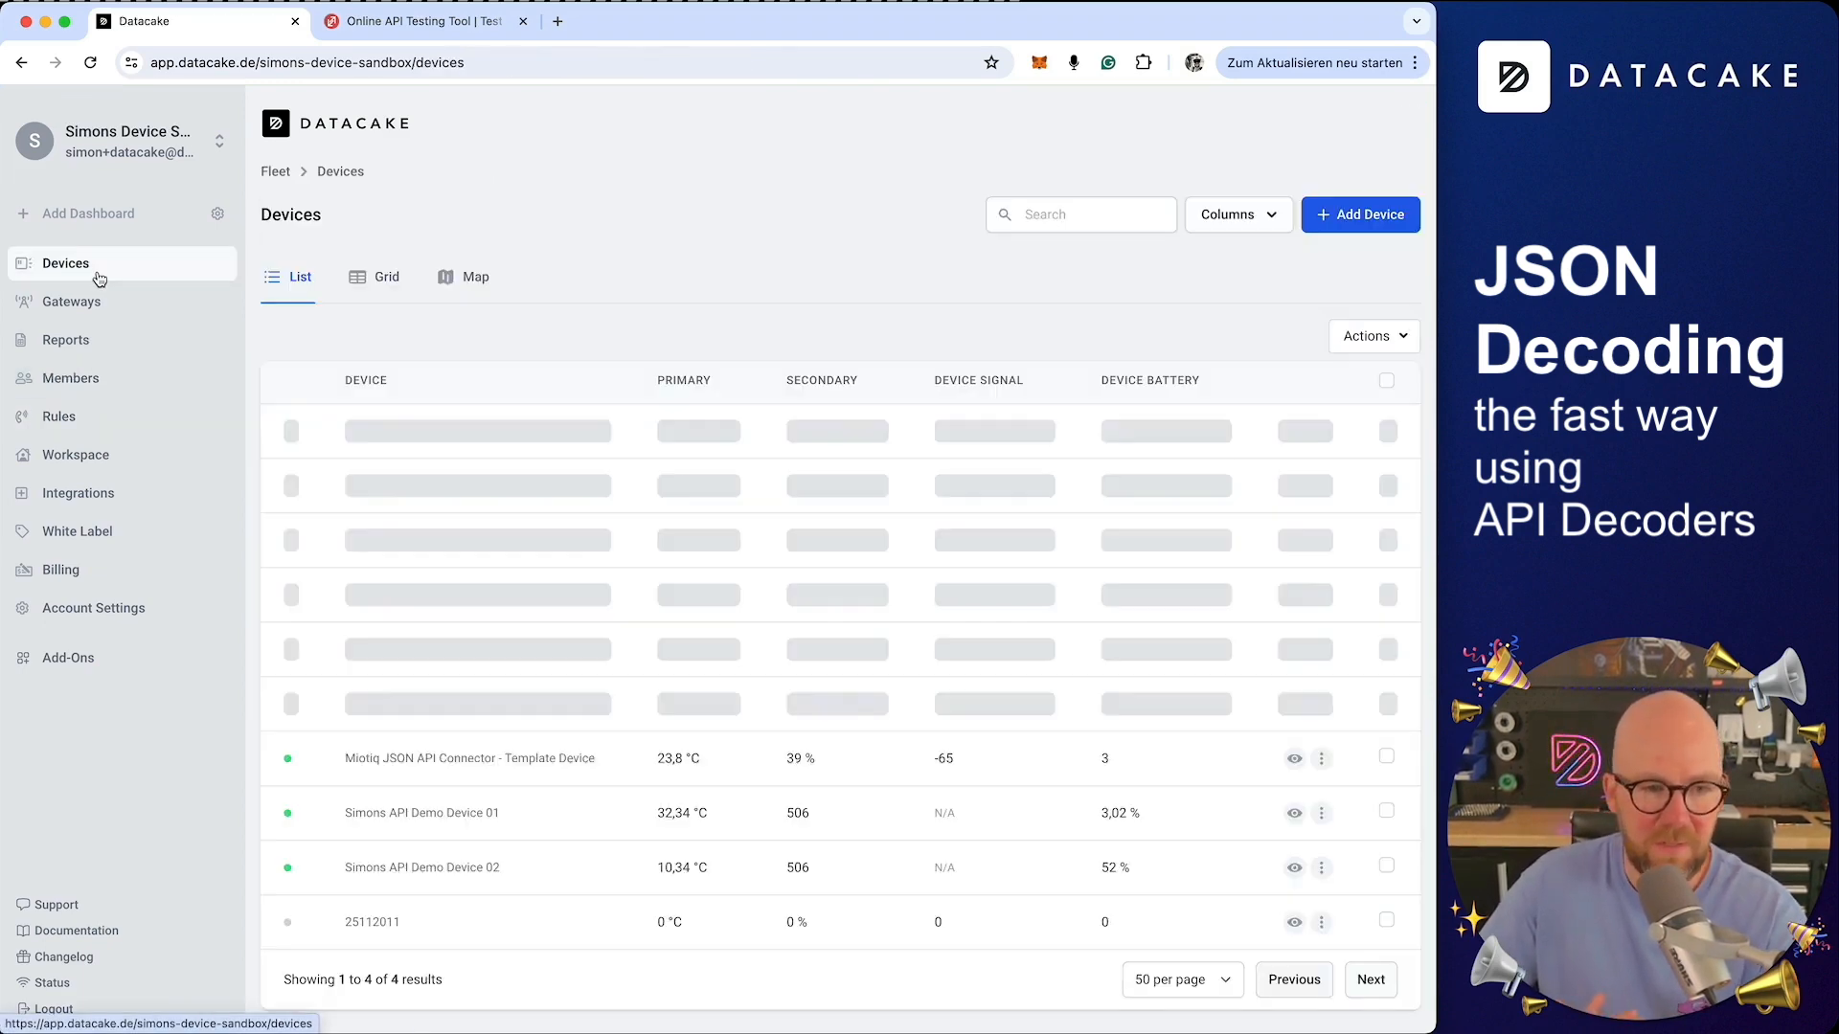
click(428, 544)
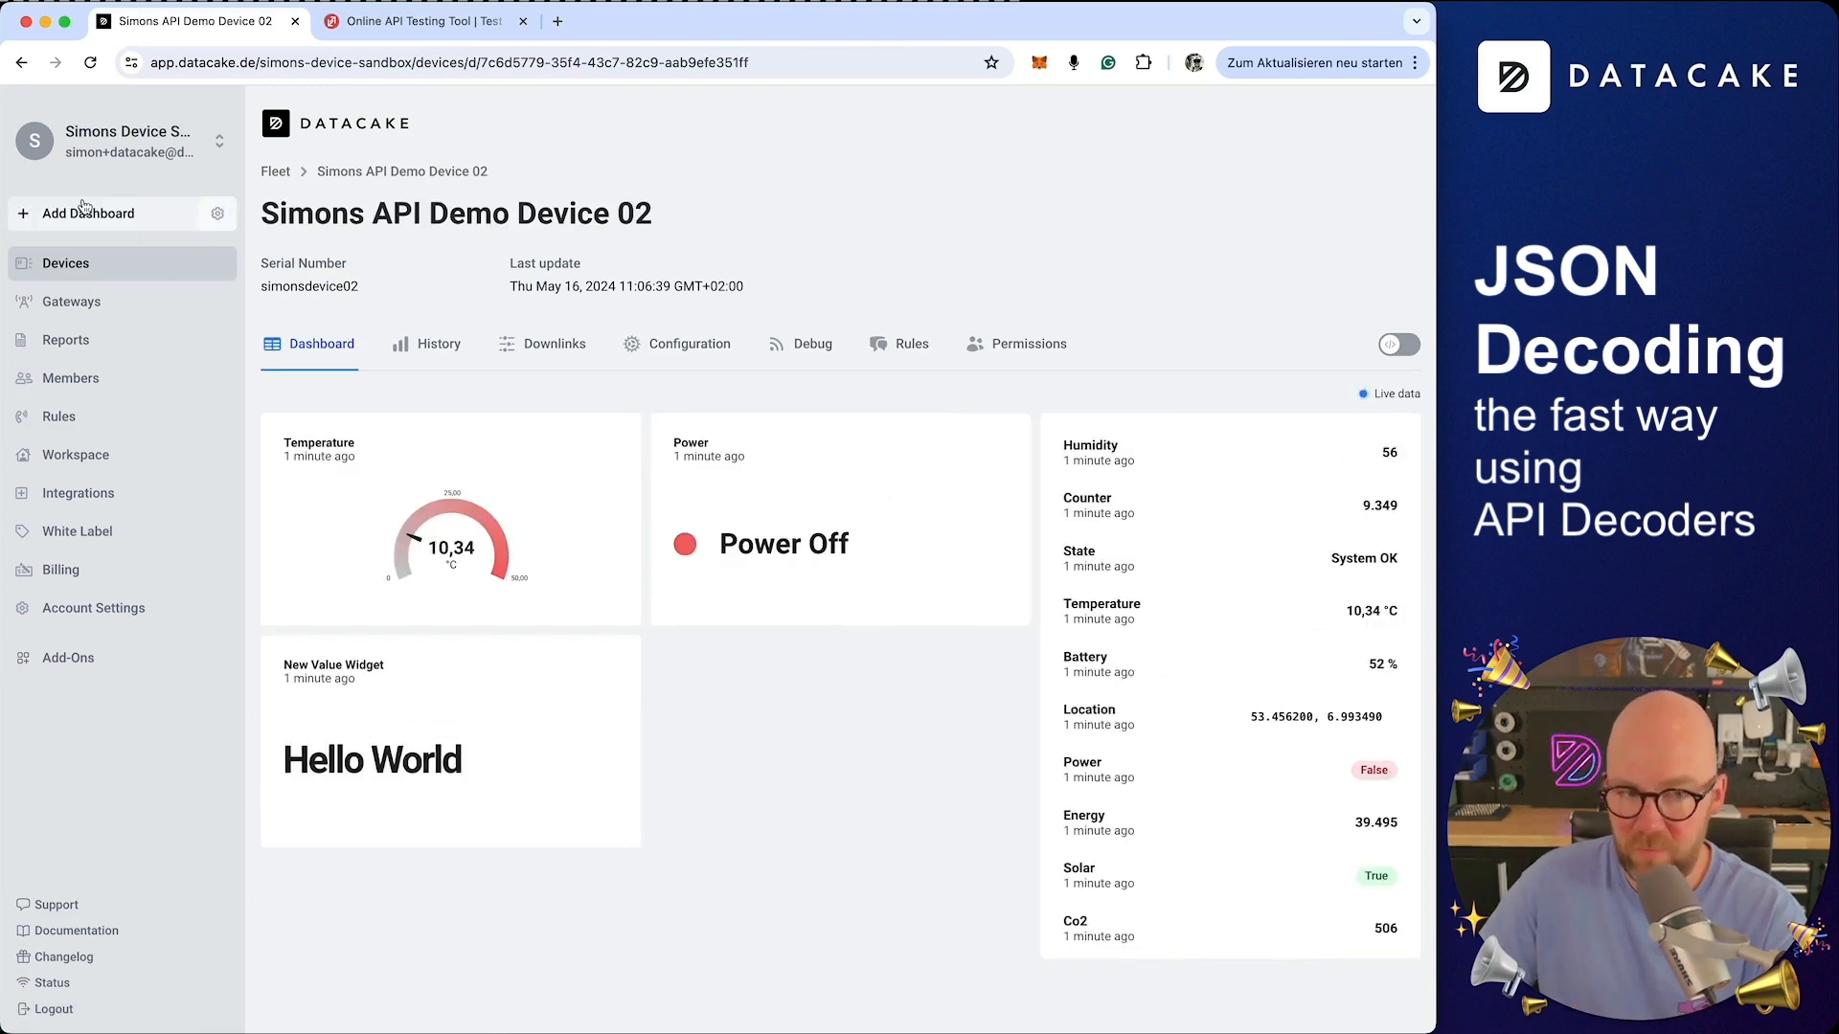
click(1399, 344)
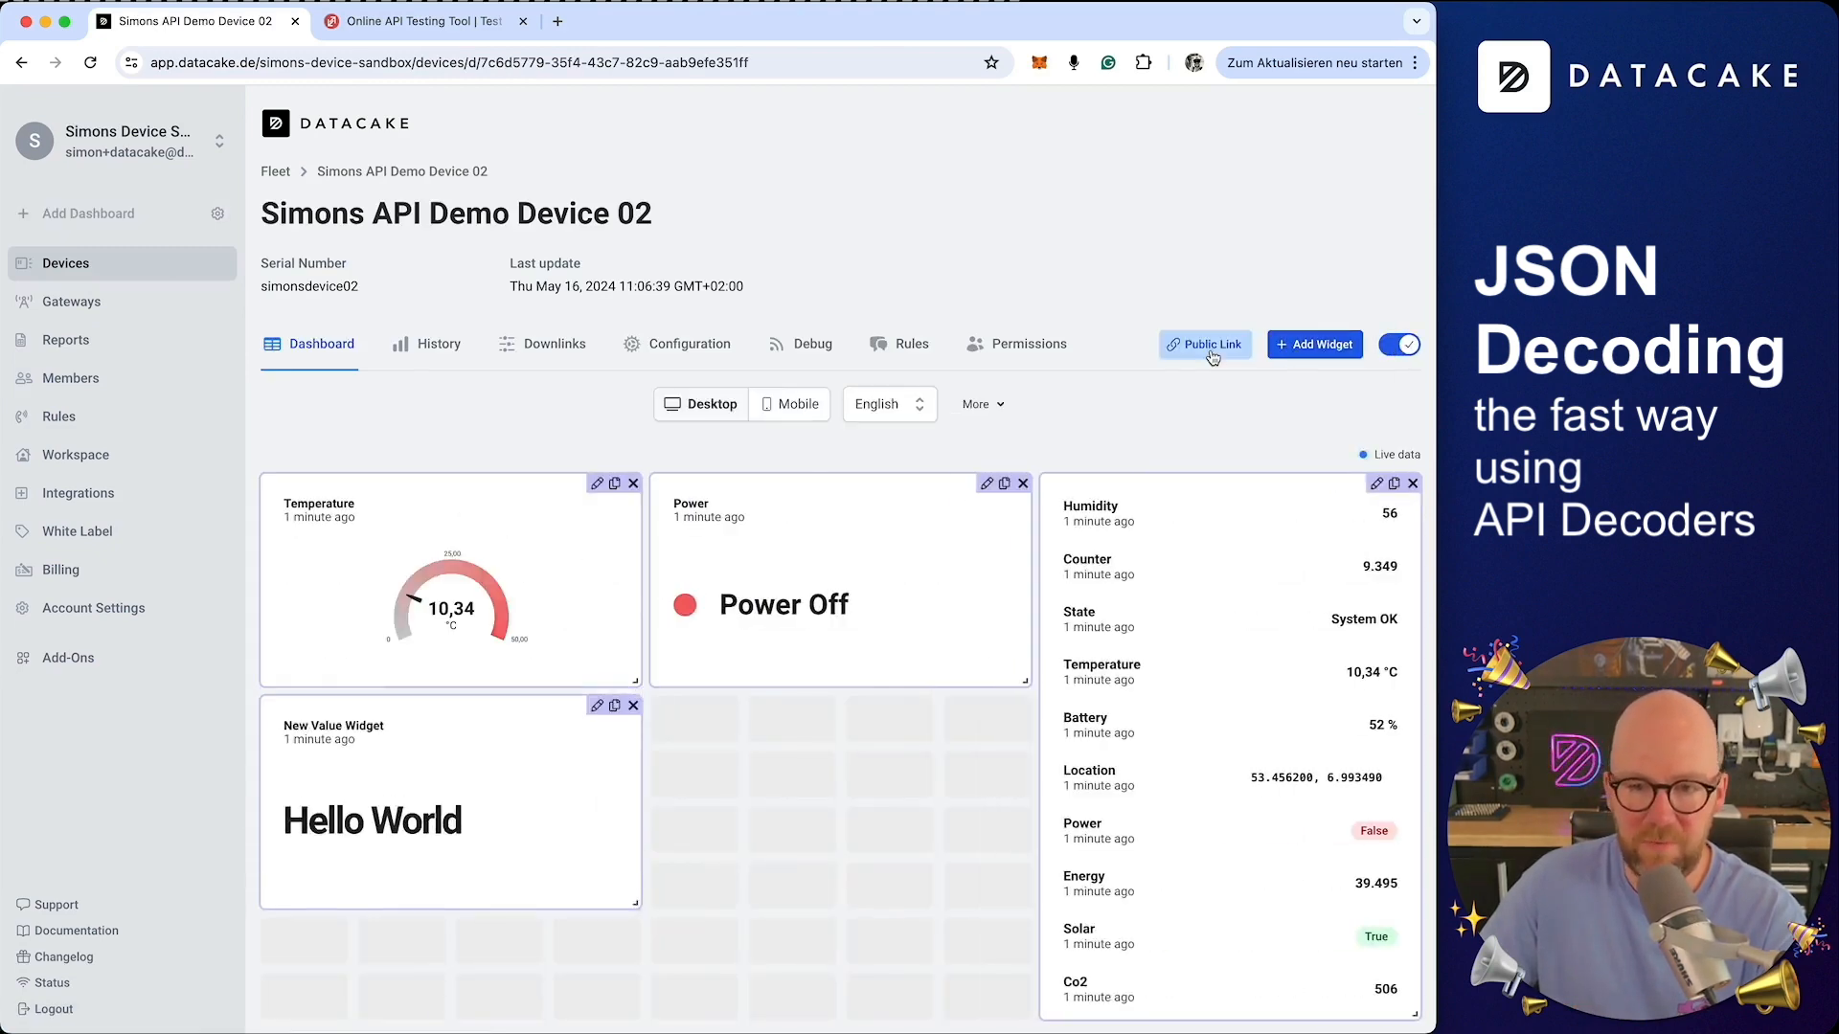
click(1206, 344)
click(855, 589)
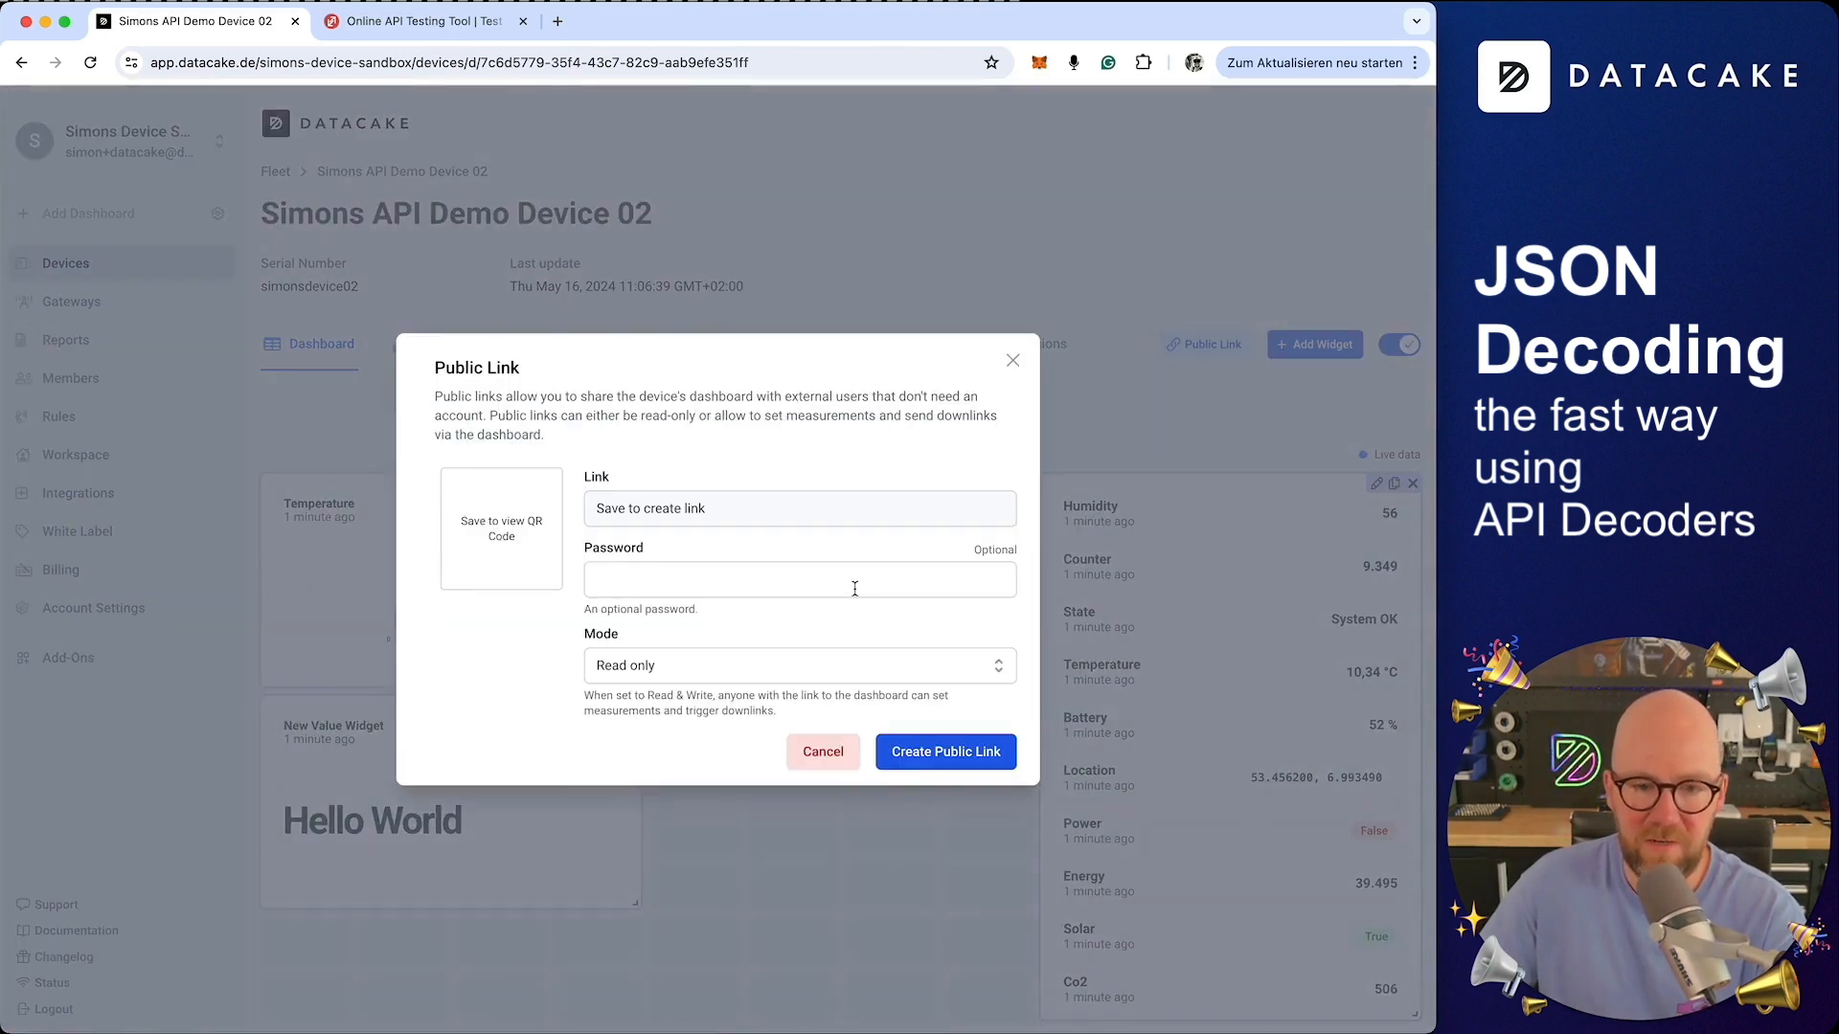
click(956, 761)
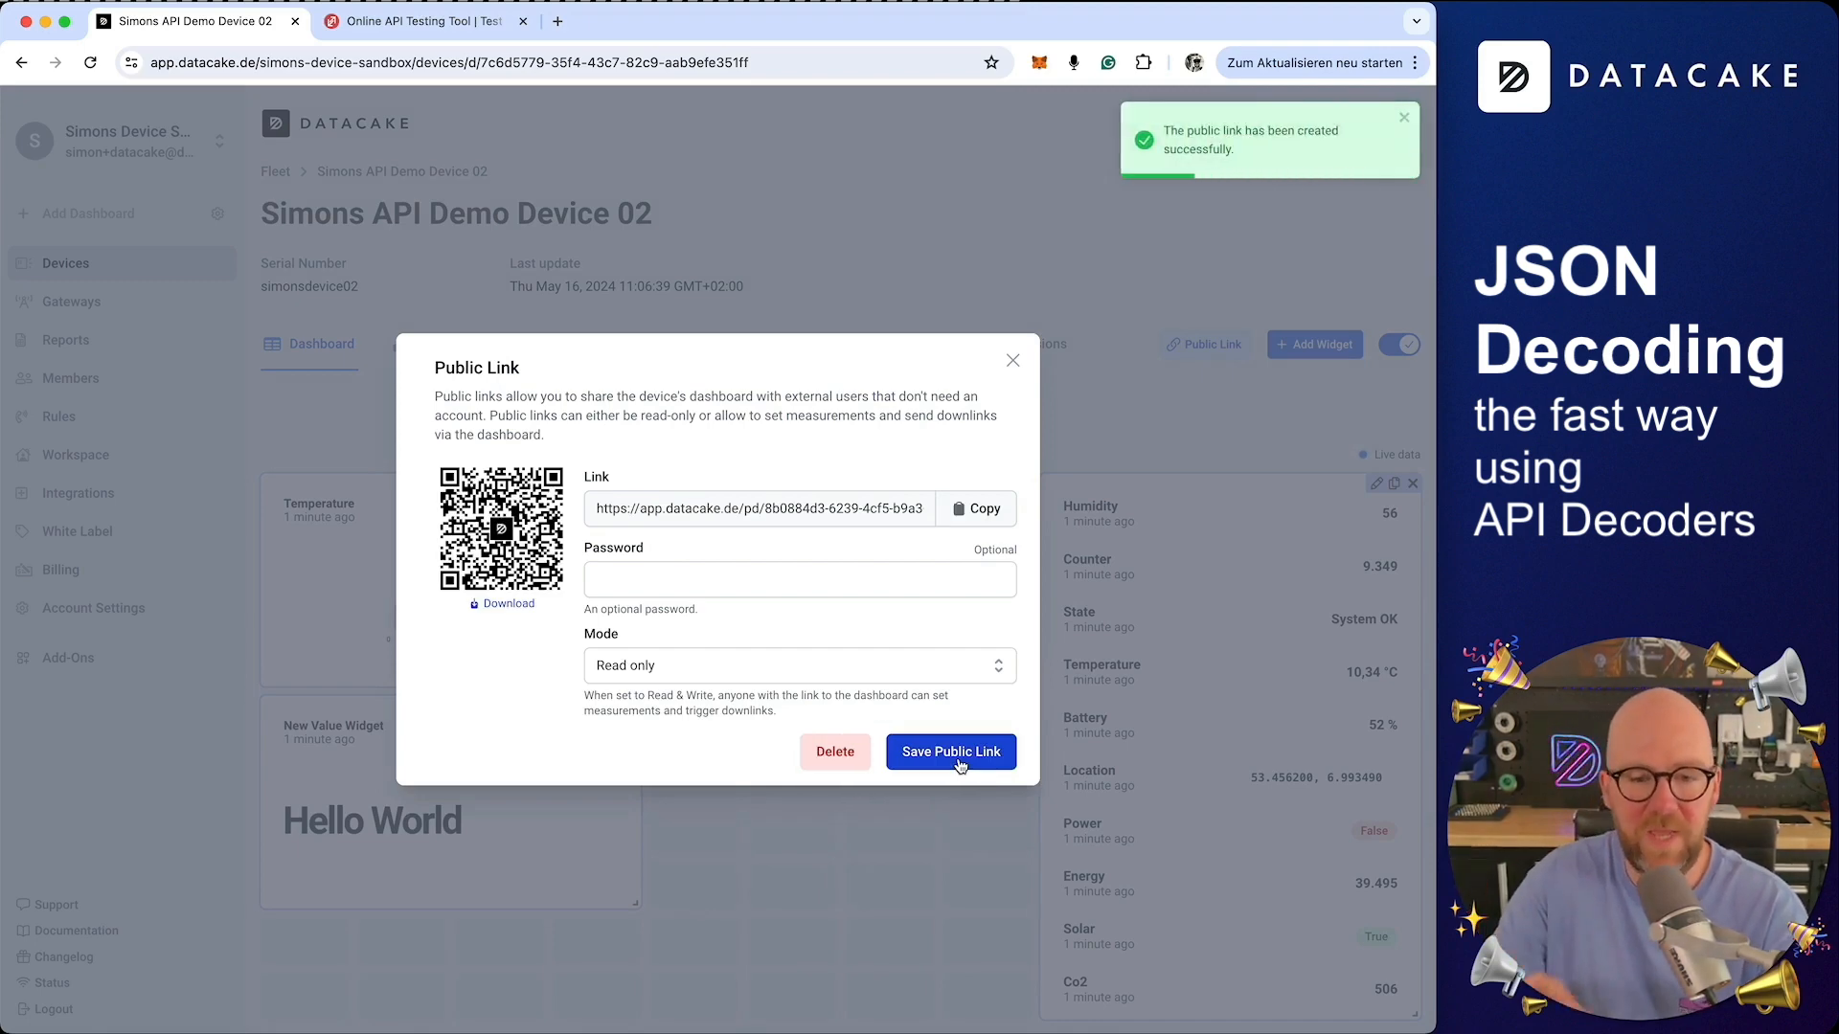
click(1012, 360)
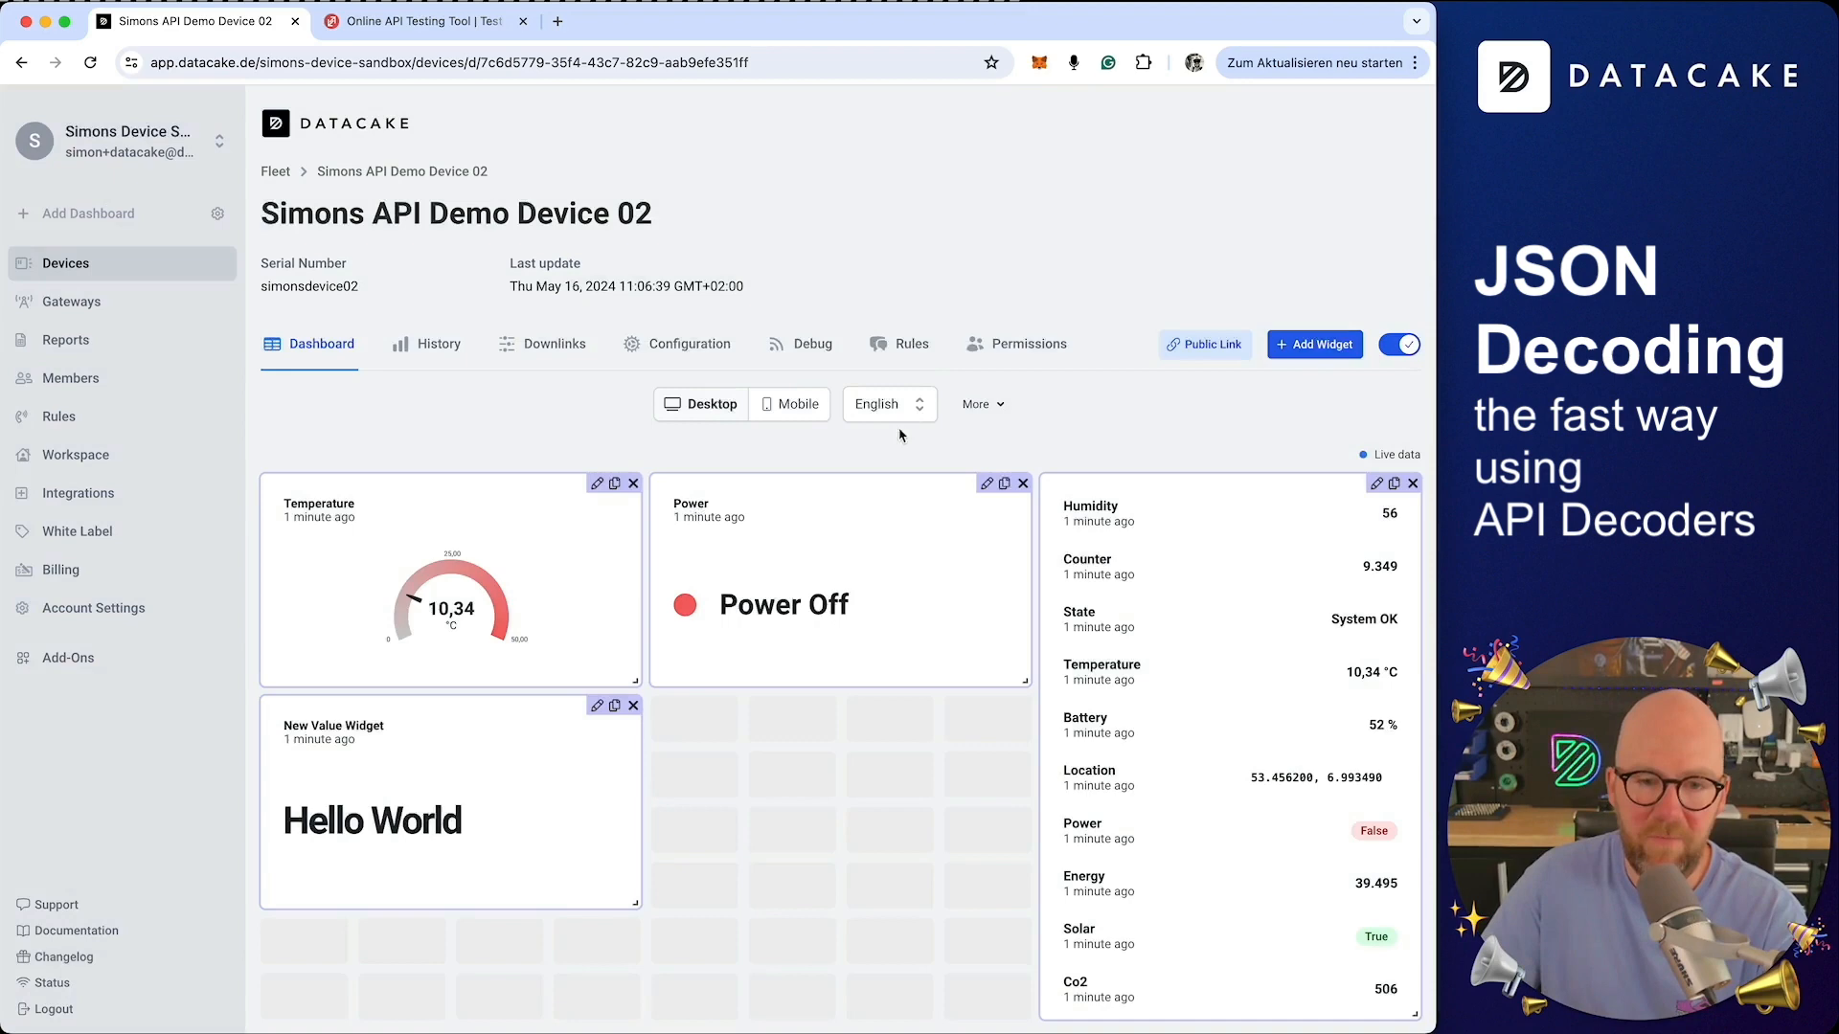
Replace Device 02's mobile dashboard with the desktop layout and return to the desktop view
click(785, 419)
click(983, 405)
click(1016, 446)
click(895, 616)
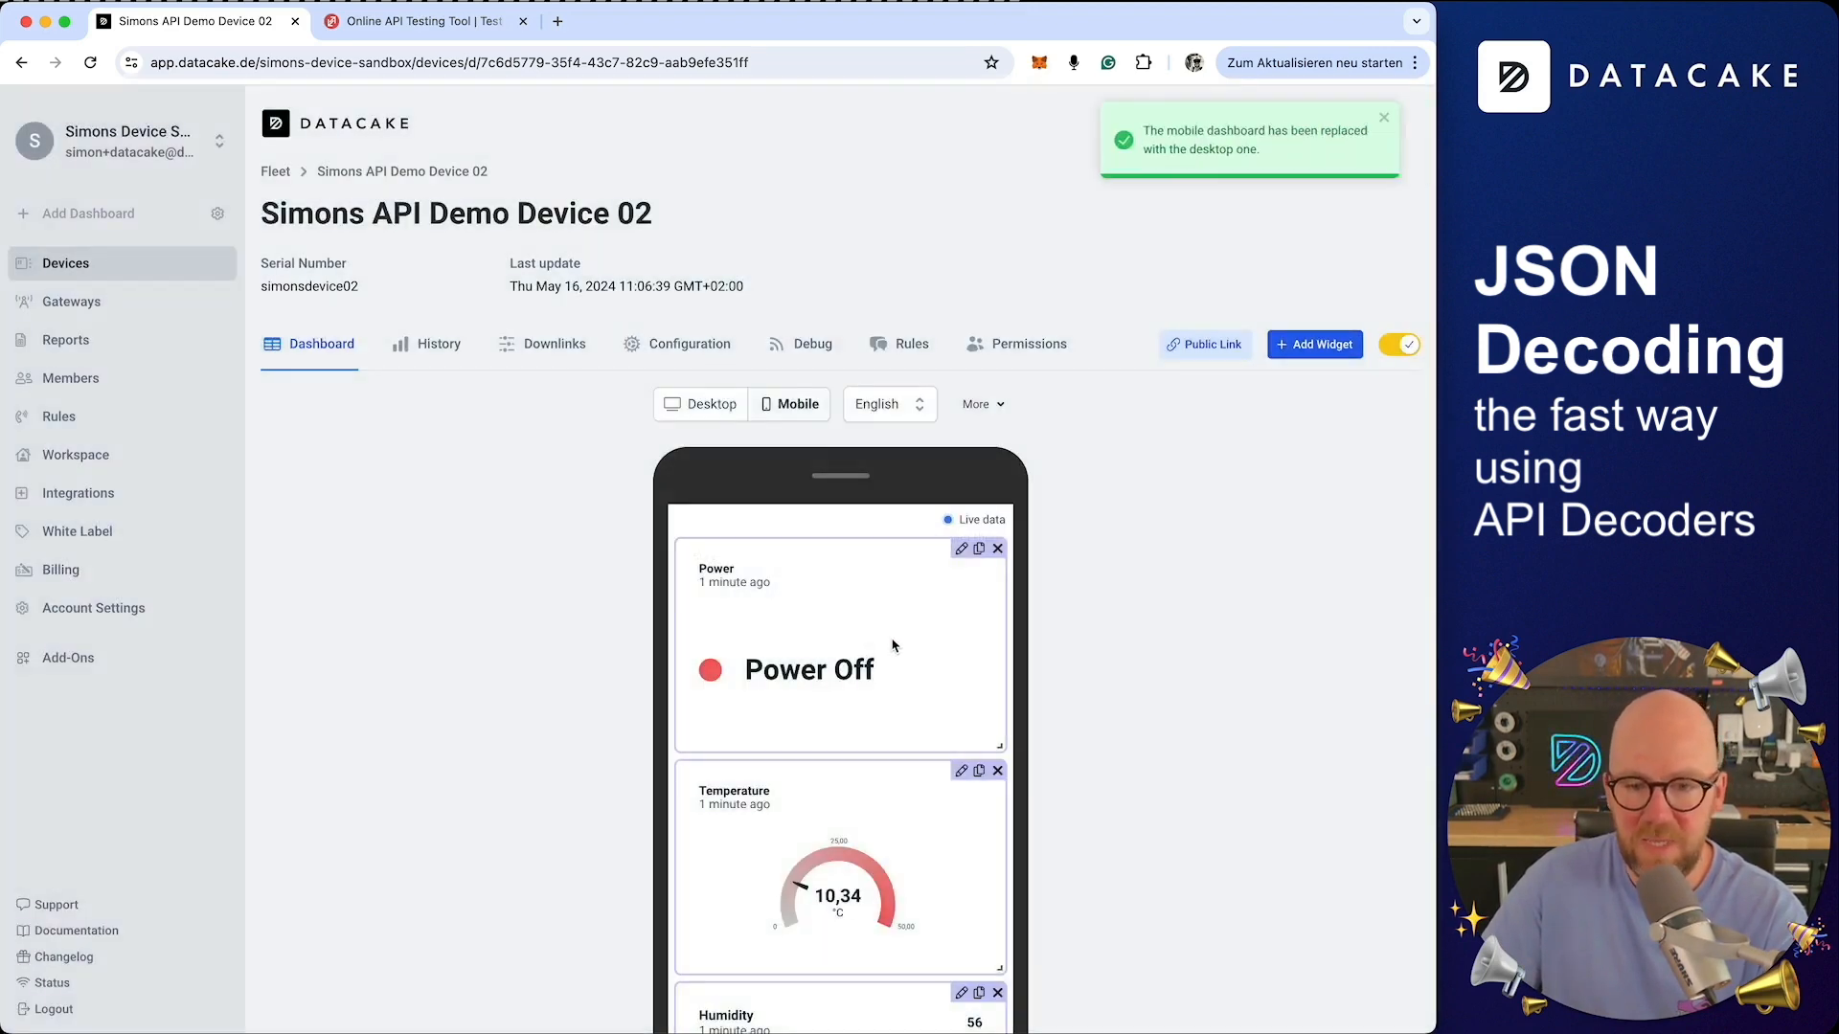
click(722, 422)
Switch the device list to grid view, preview Simons API Demo Device 01's details, and open its dashboard
click(84, 270)
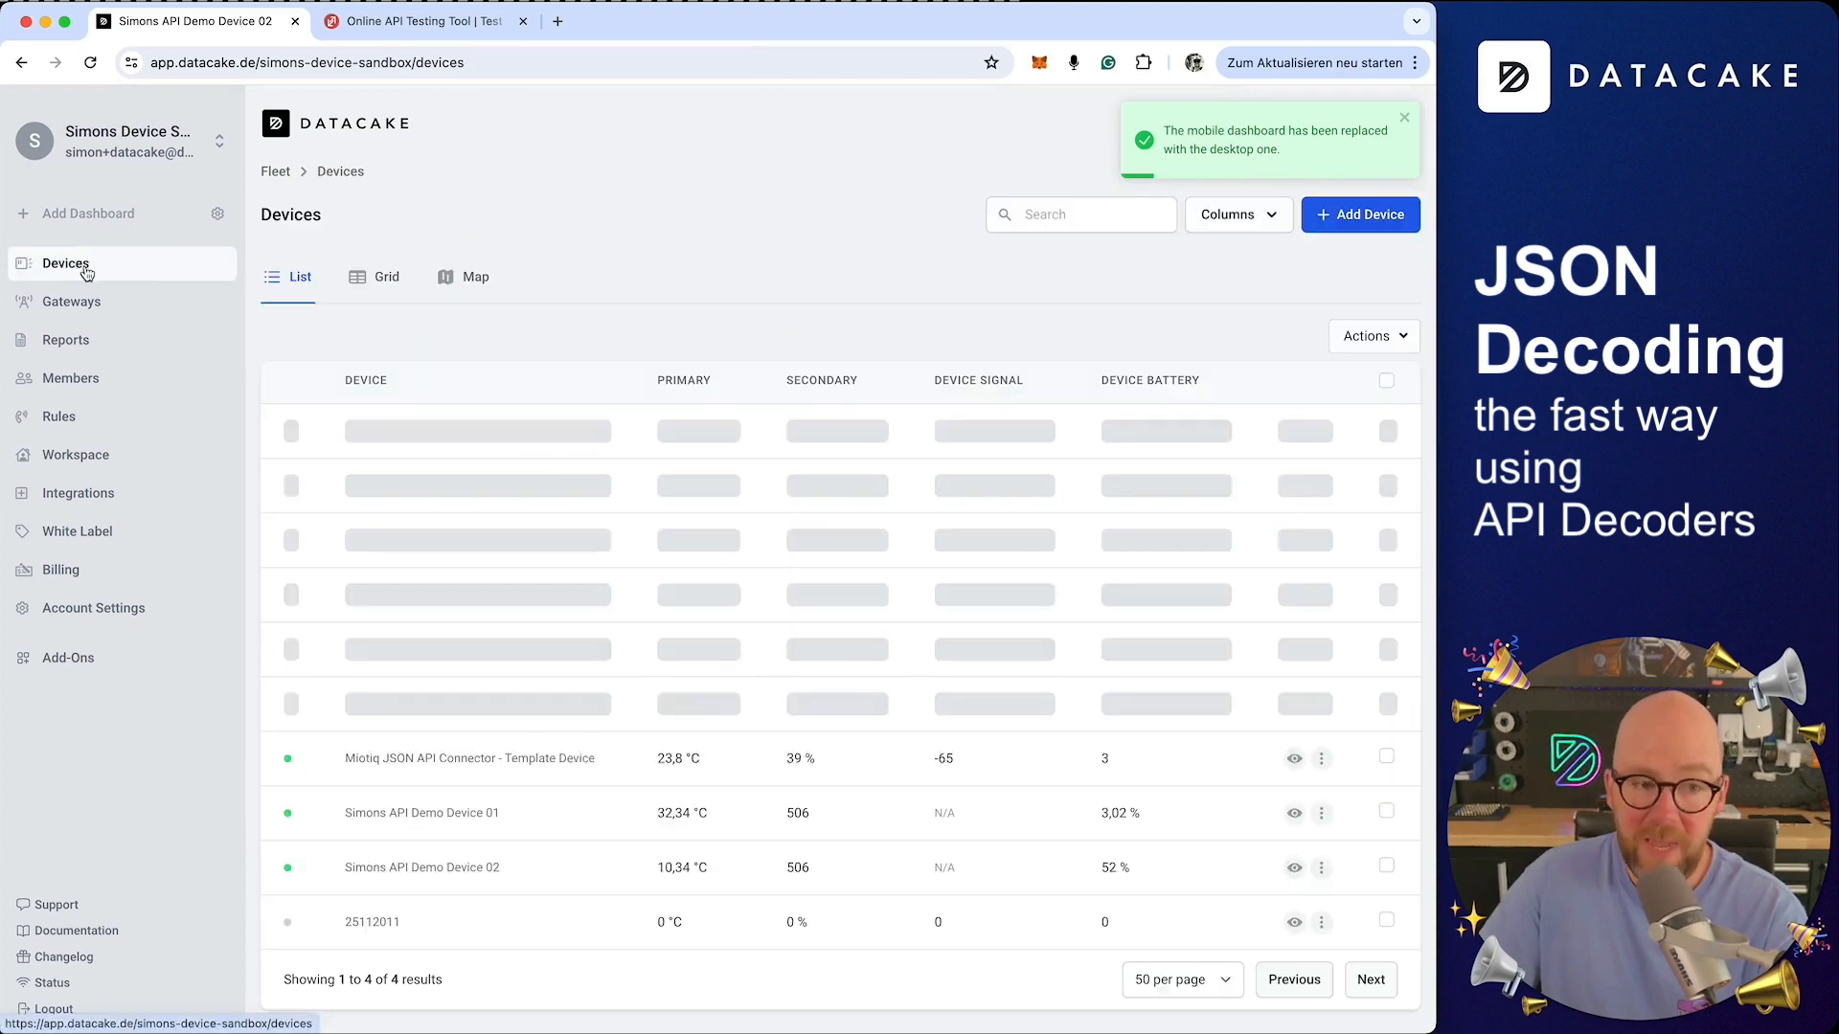
click(385, 279)
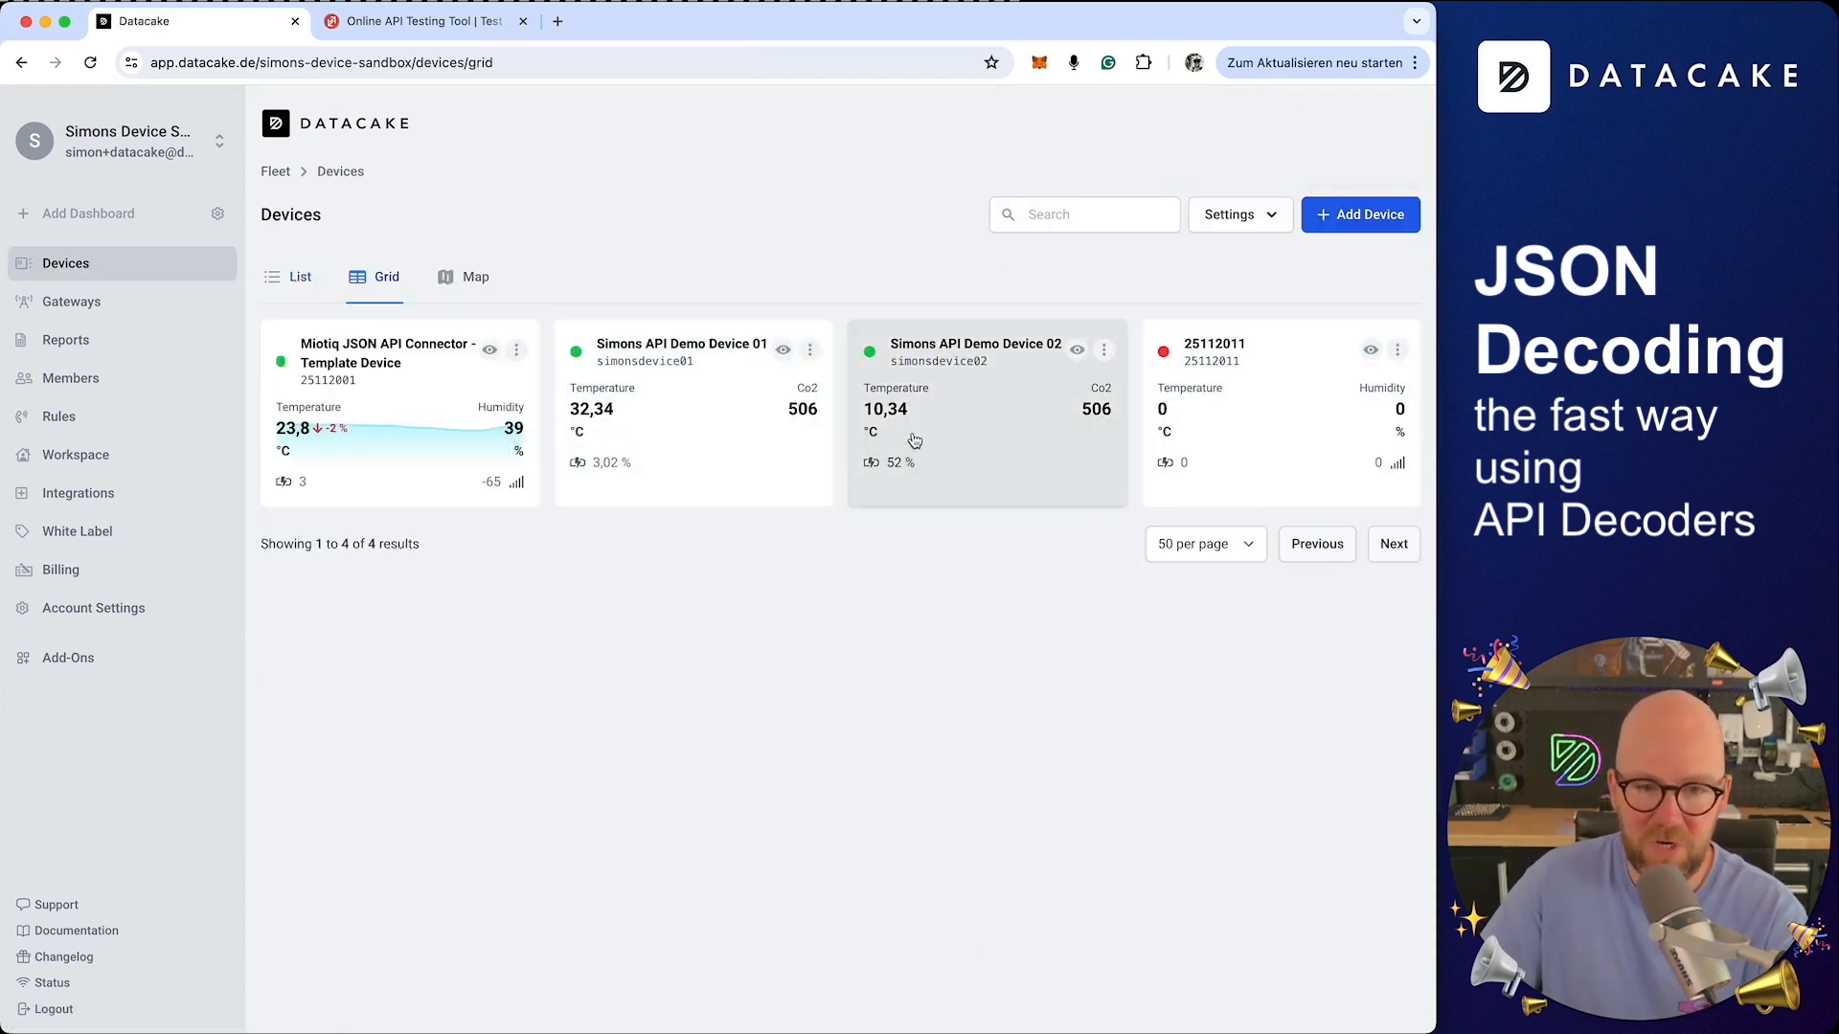
click(784, 352)
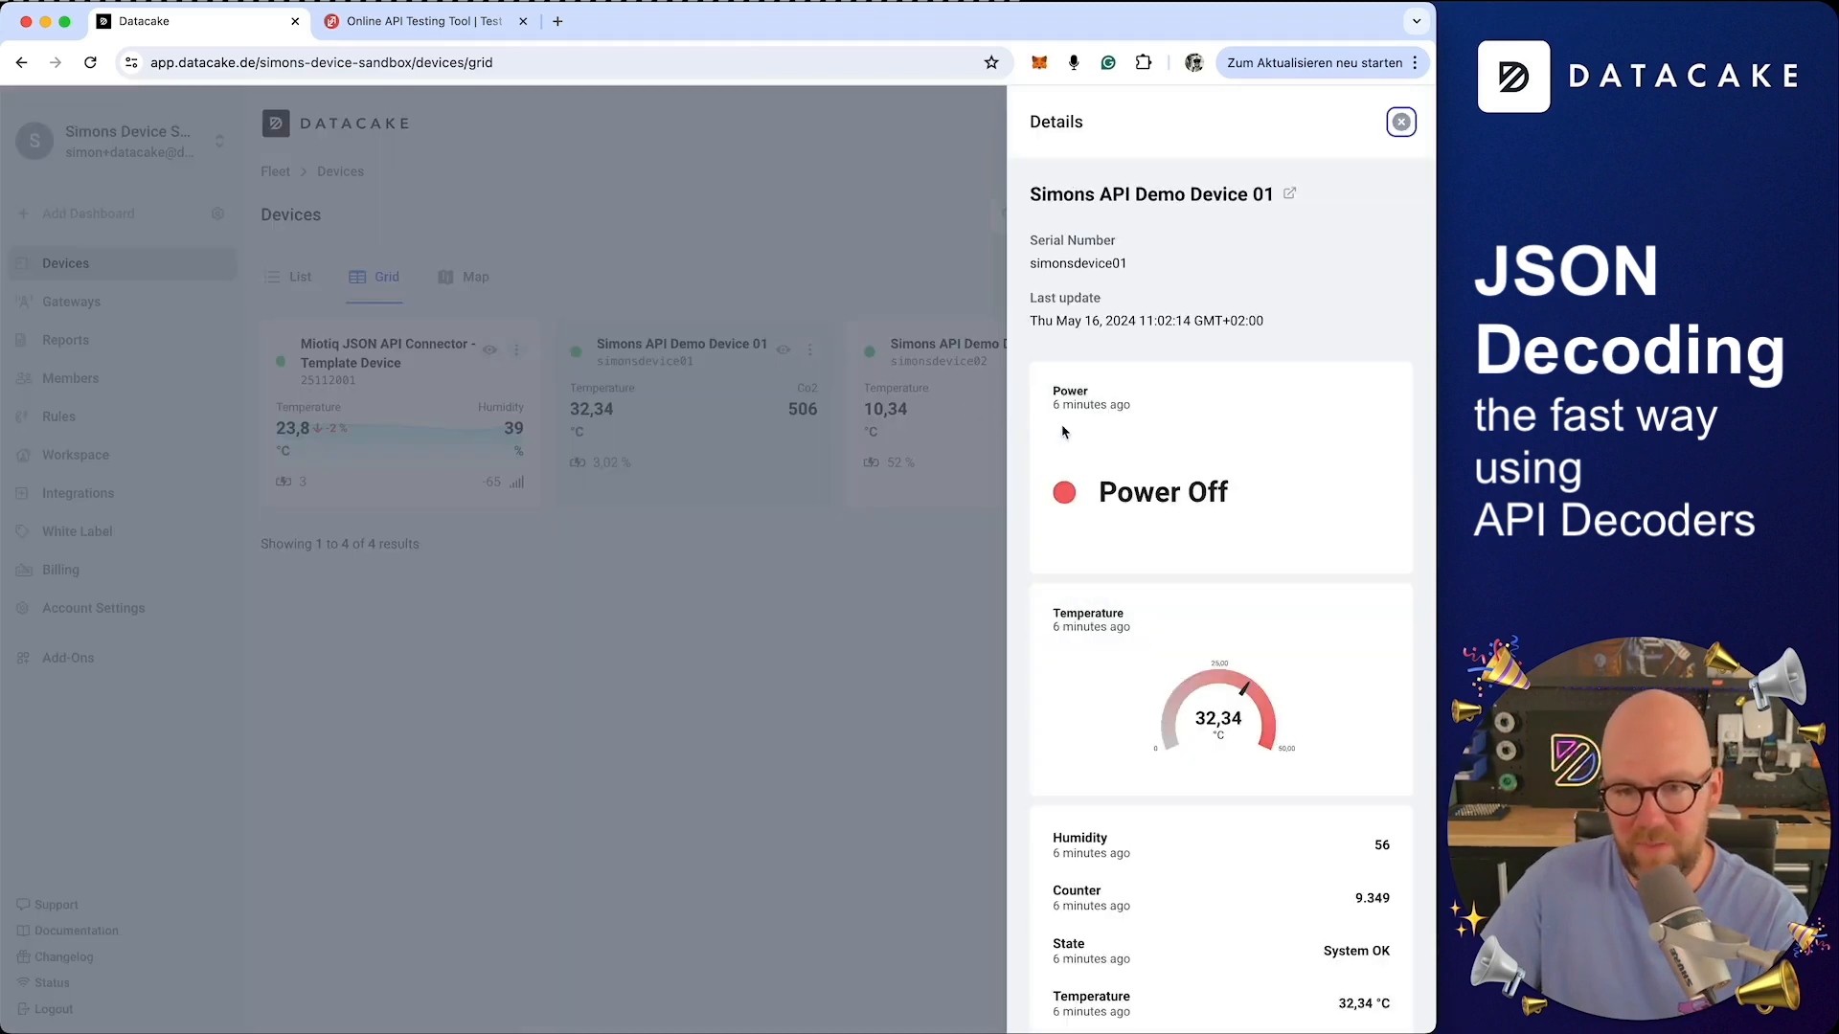
scroll(846, 602, down, 5)
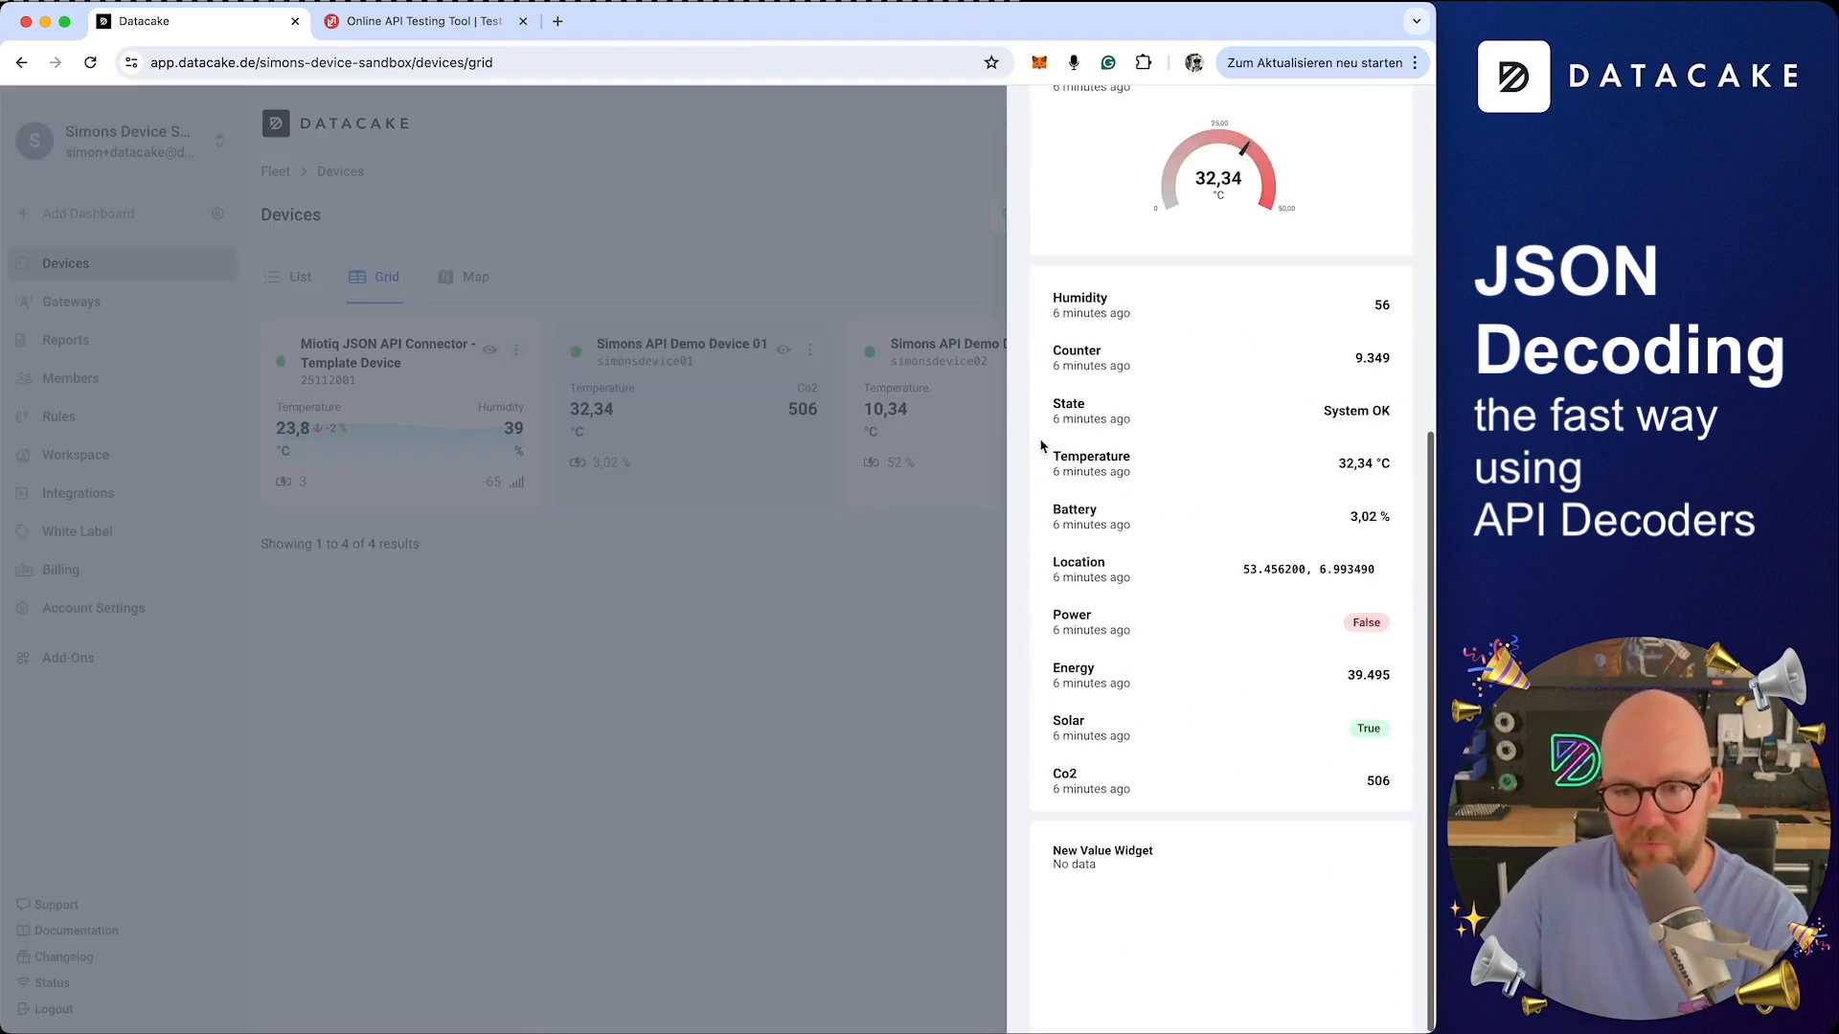
click(846, 601)
click(691, 374)
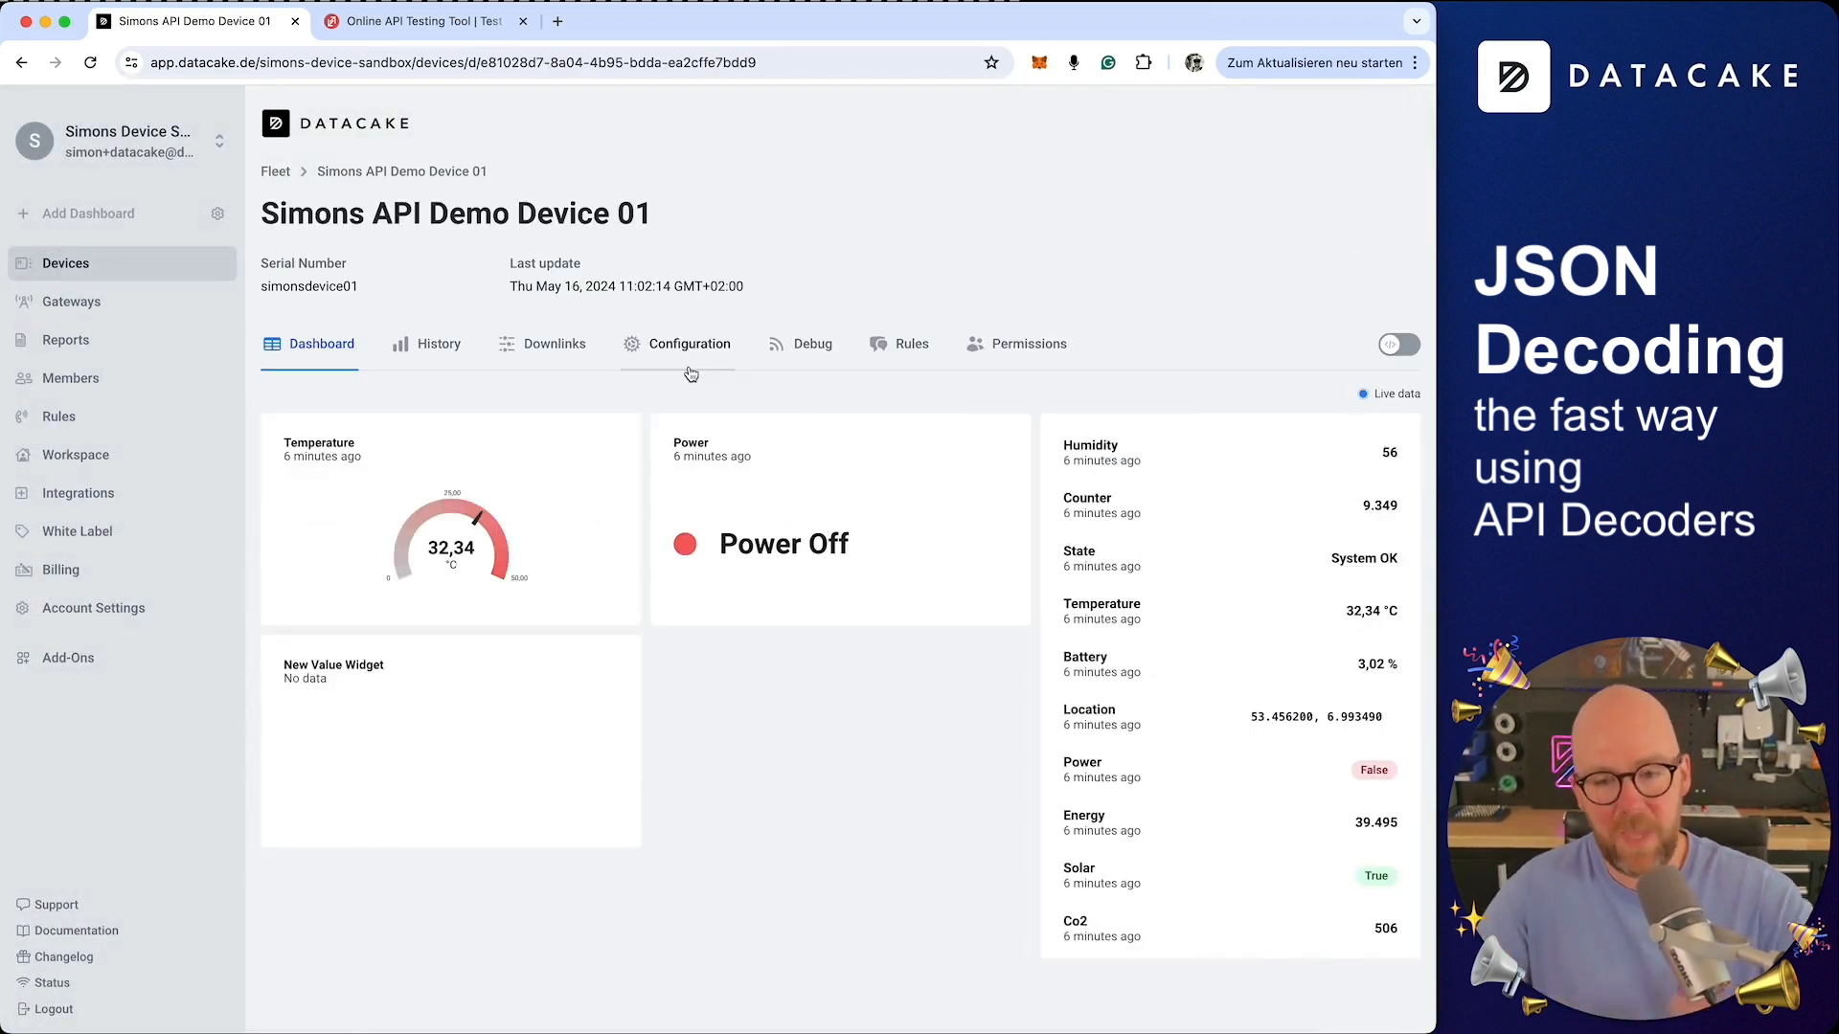